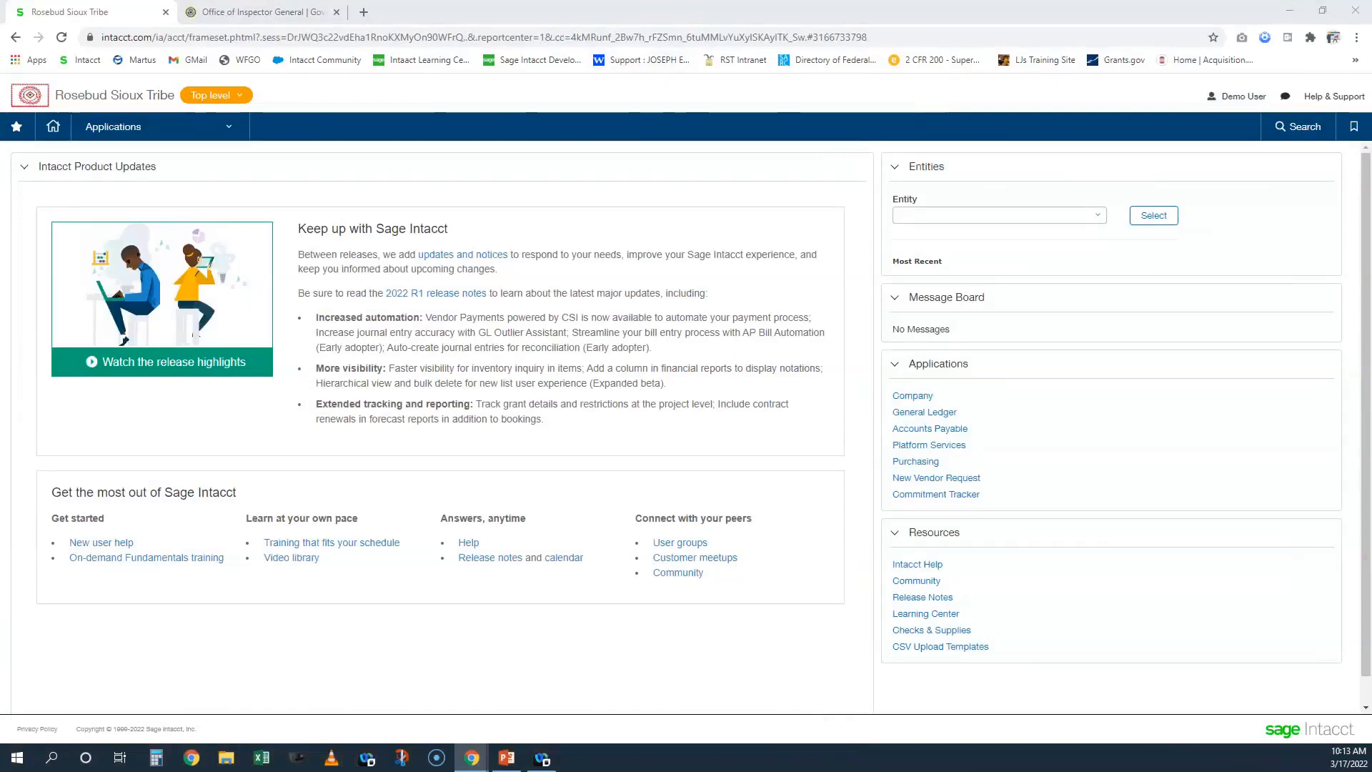
Start a new Standard Purchase Requisition from the Purchasing quote transactions
click(141, 133)
click(115, 247)
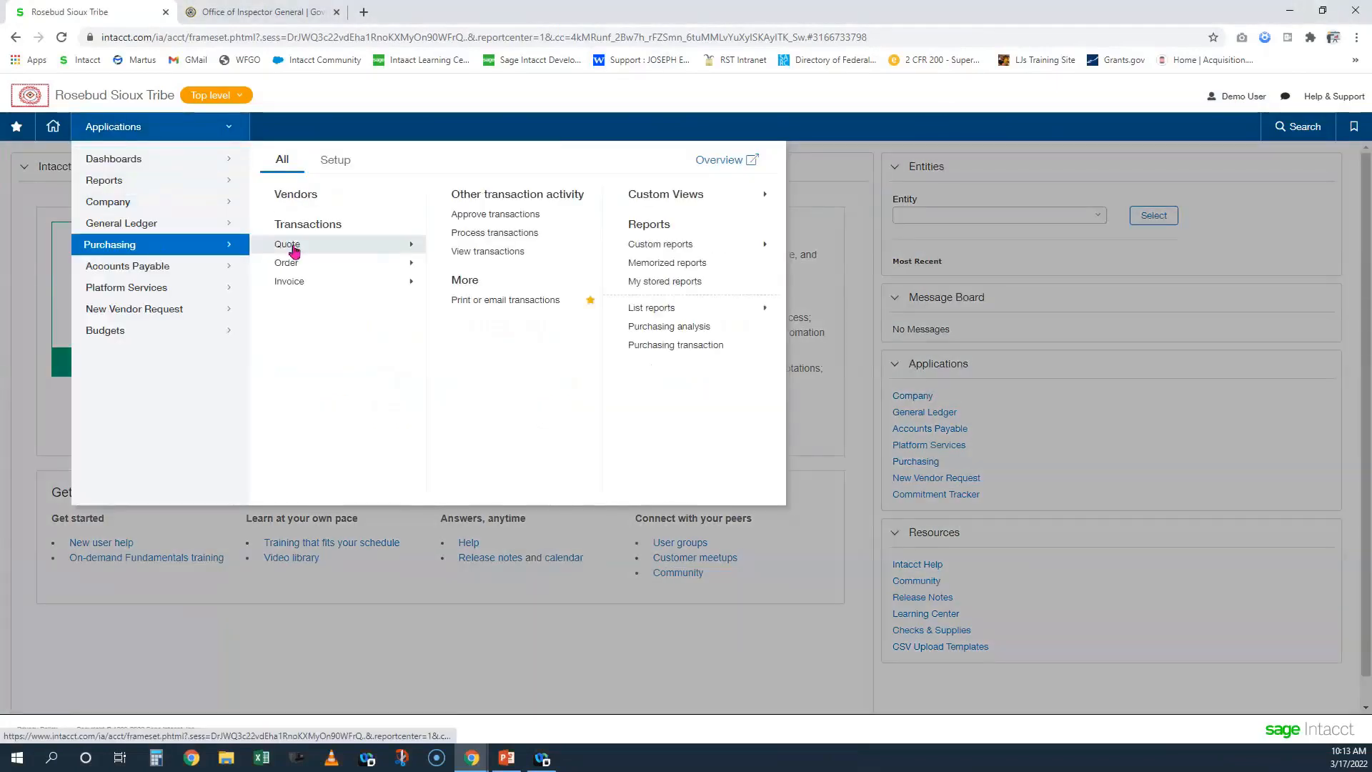
mouse_move(294, 250)
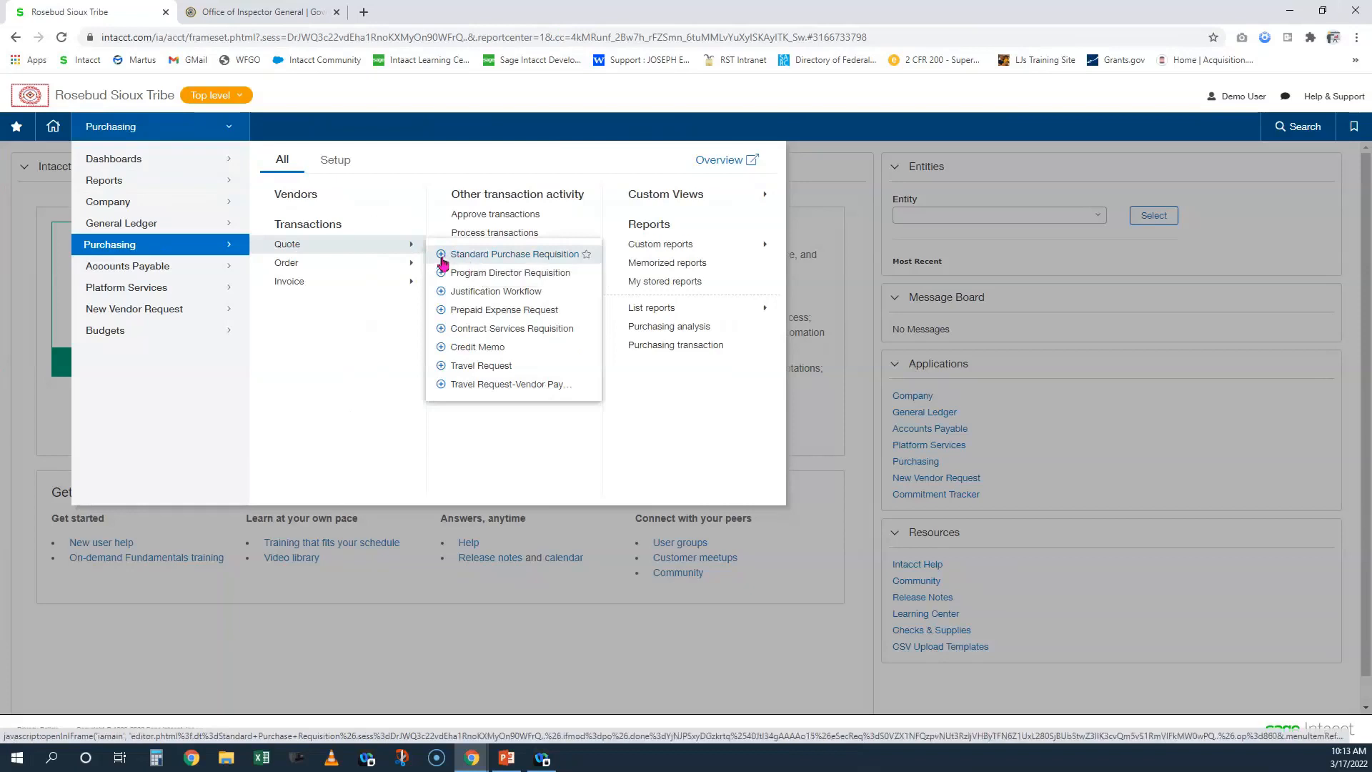
click(511, 259)
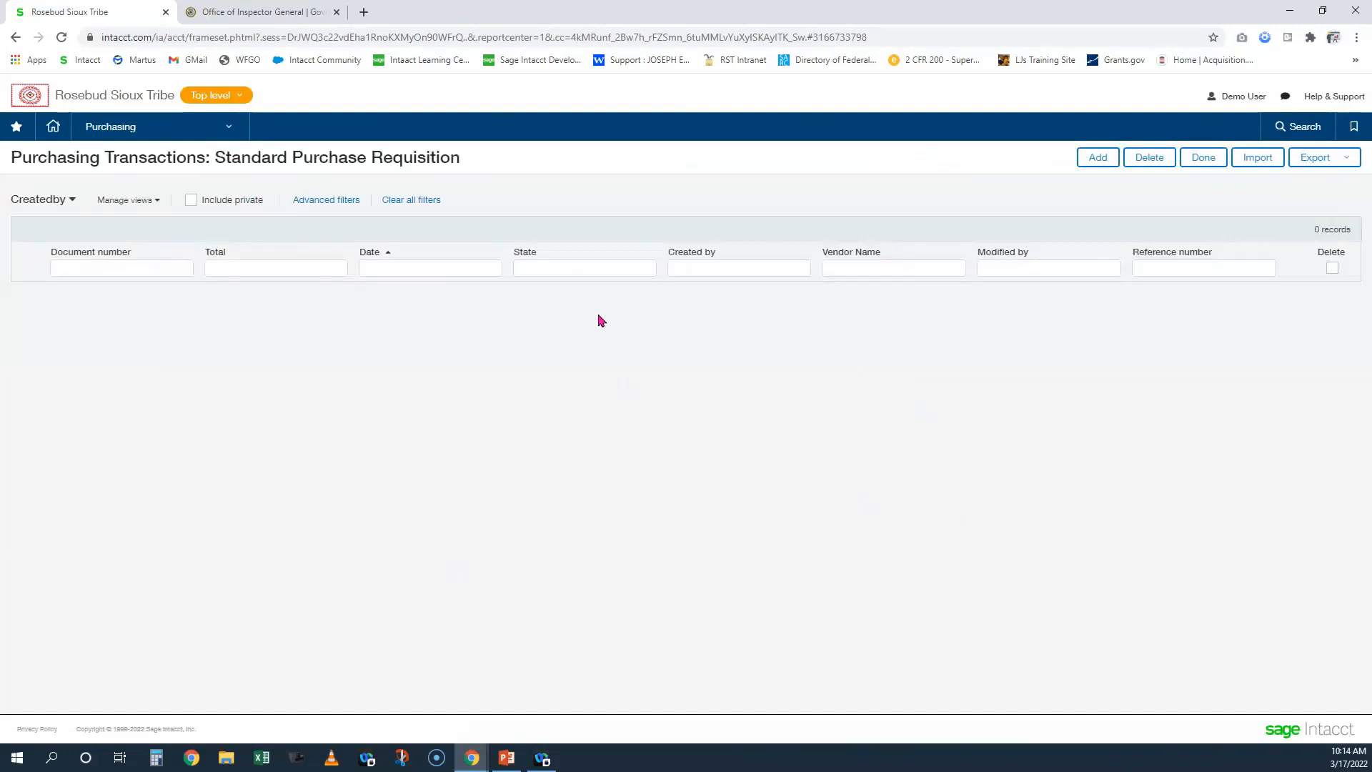
click(1100, 160)
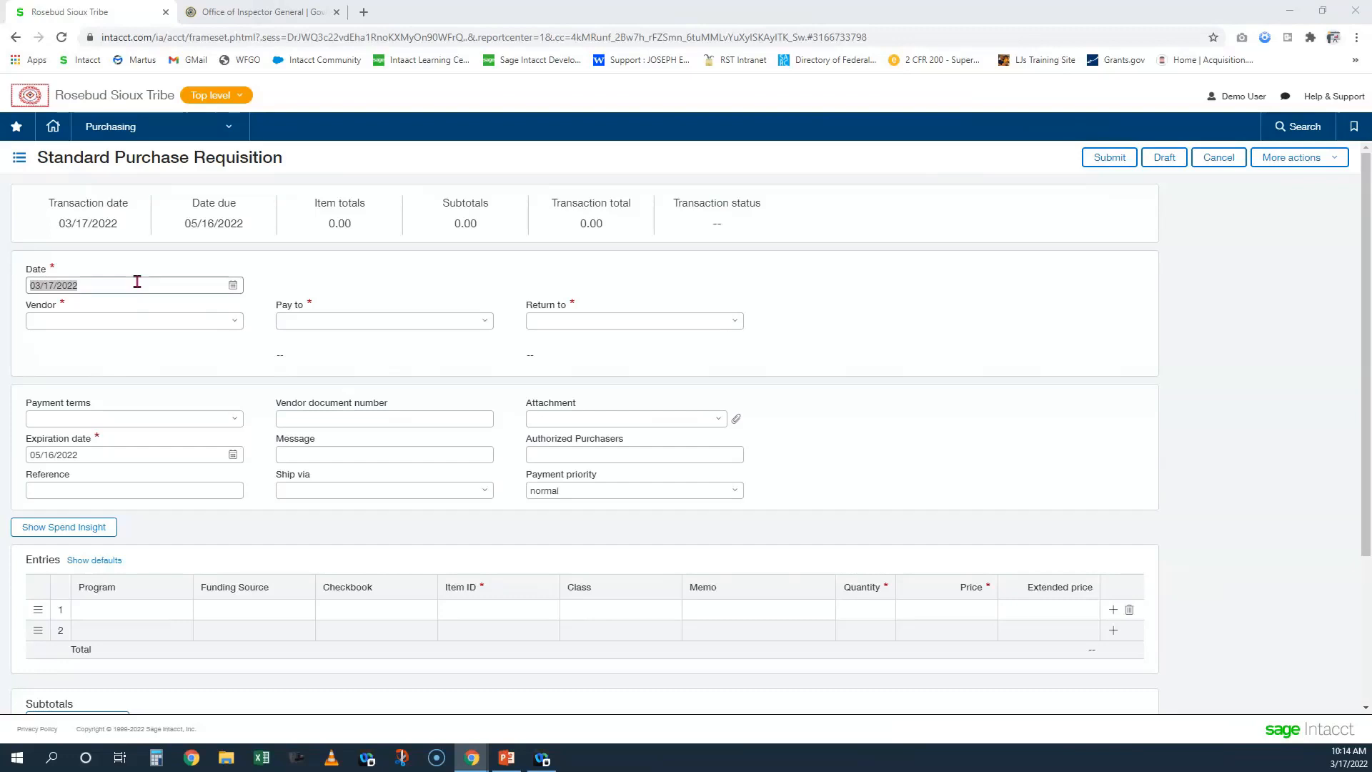
Set the requisition date to 12/31/2022 and choose Rosebud Office Solutions as the vendor
text(12/31/2022)
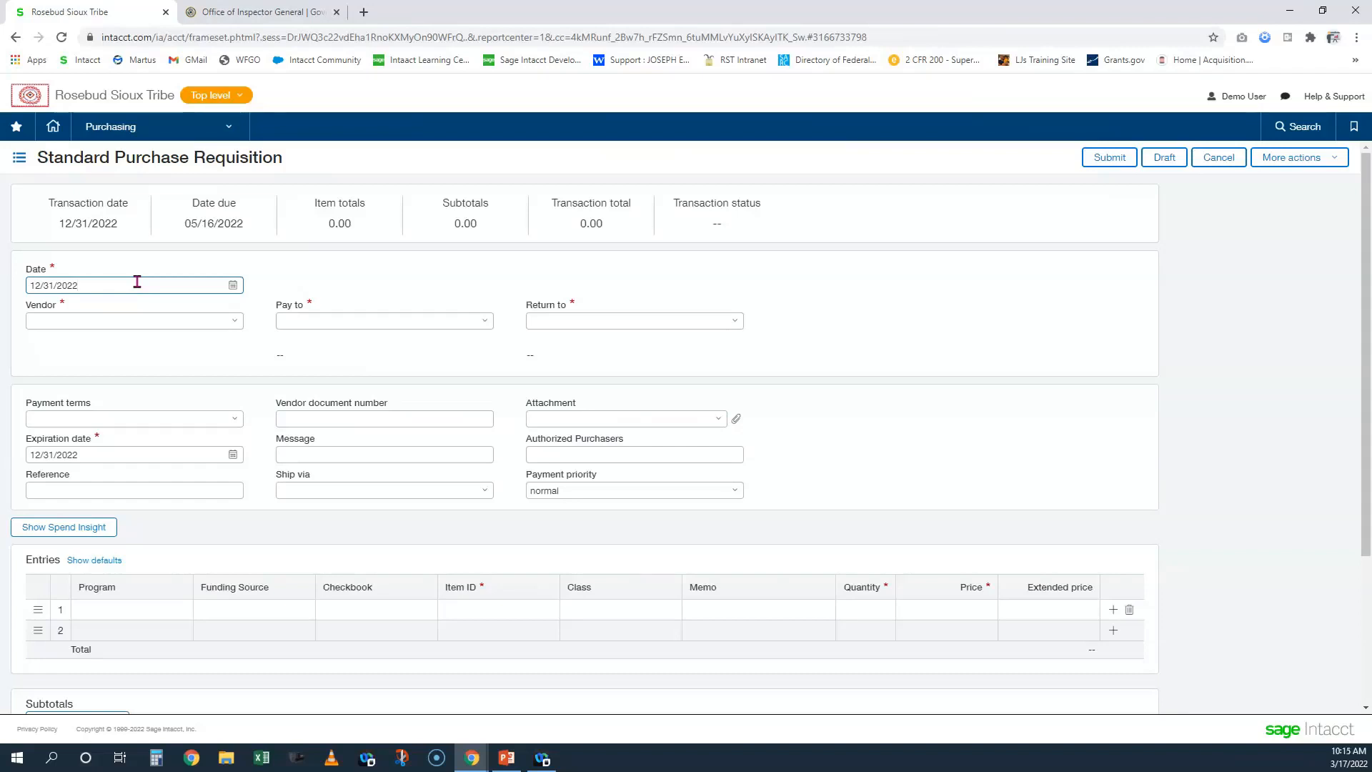
click(102, 325)
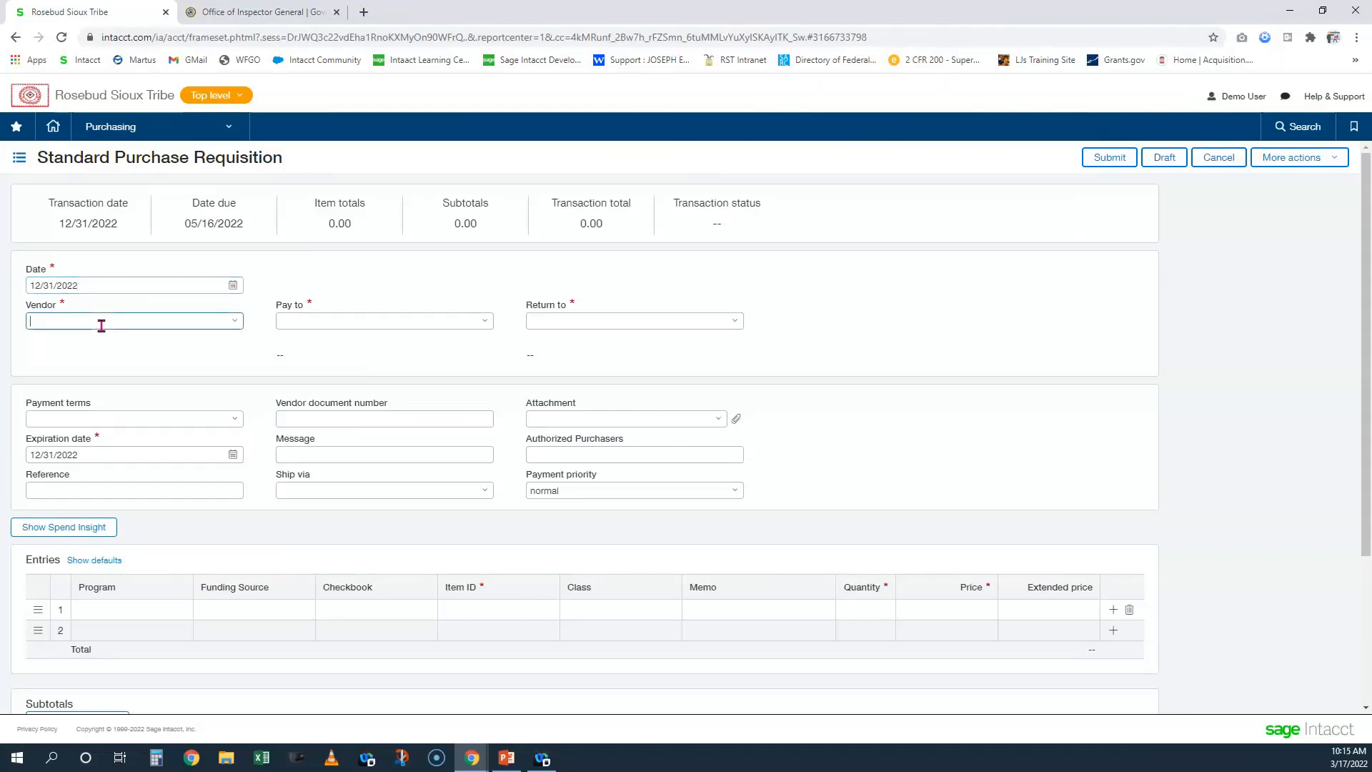
text(rose)
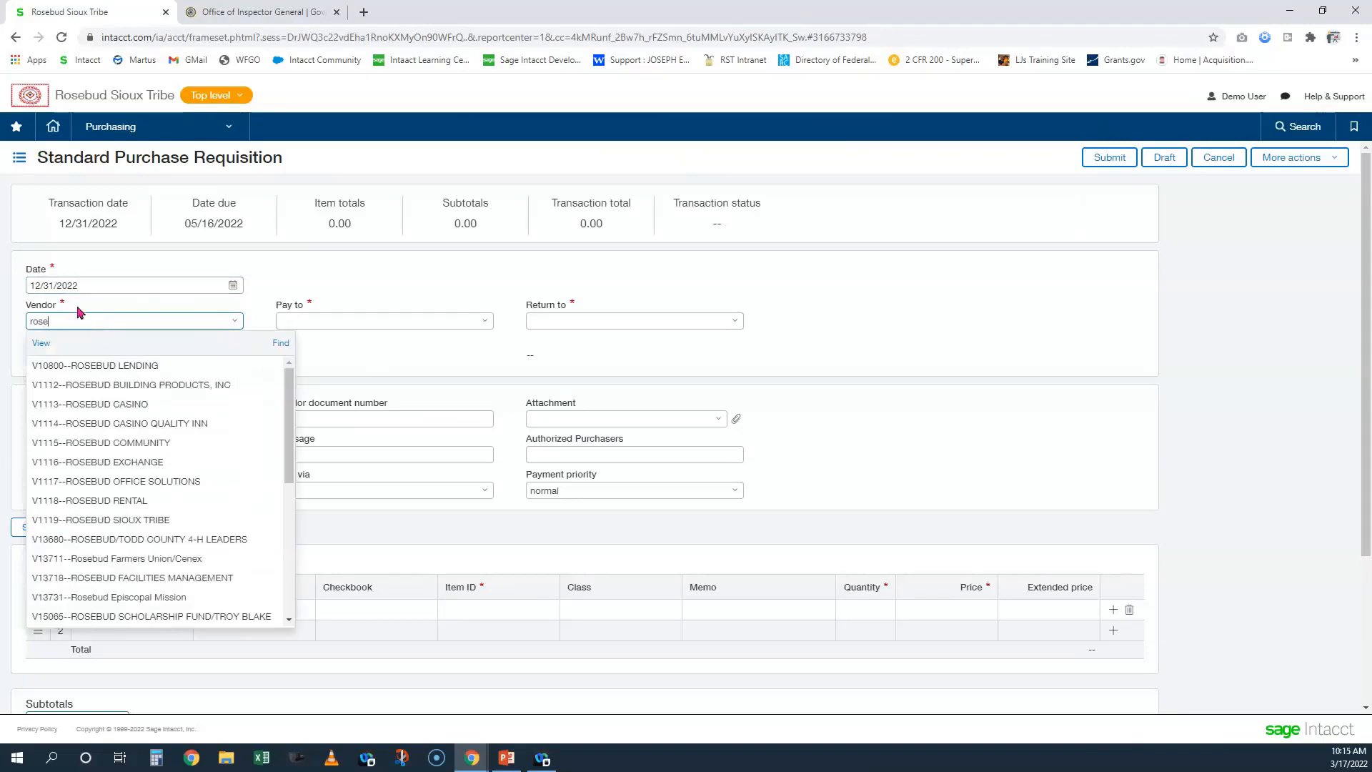
click(106, 485)
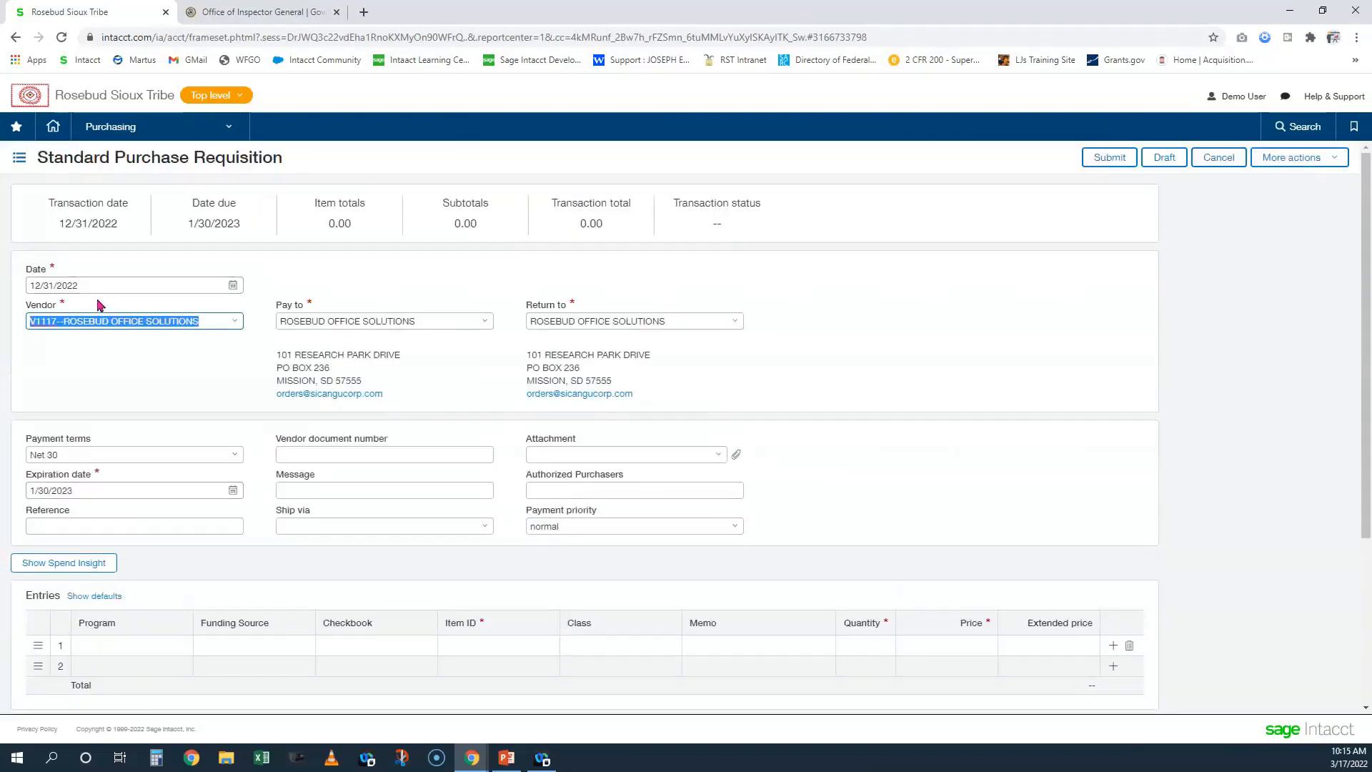
Set the requisition date to today's date, 03/17/2022
double_click(112, 286)
click(126, 289)
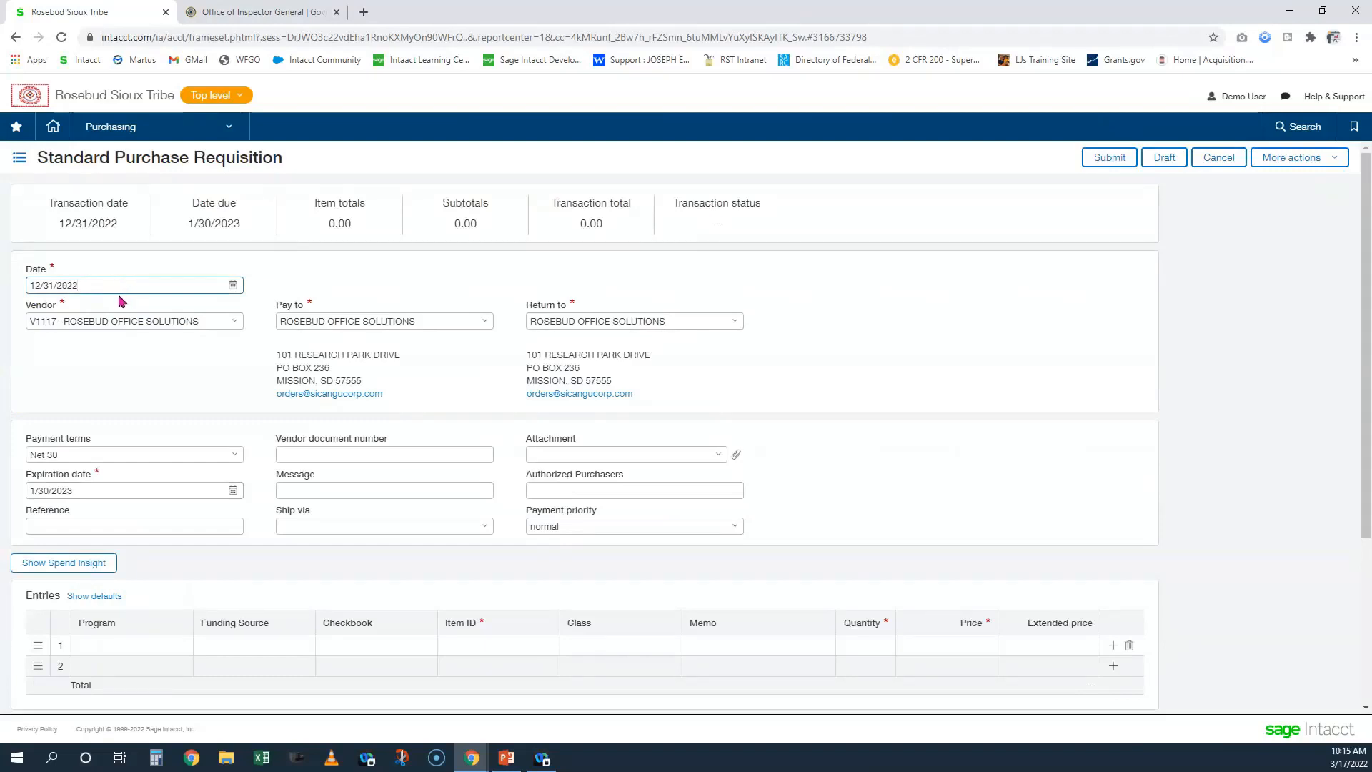
key(h)
triple_click(101, 288)
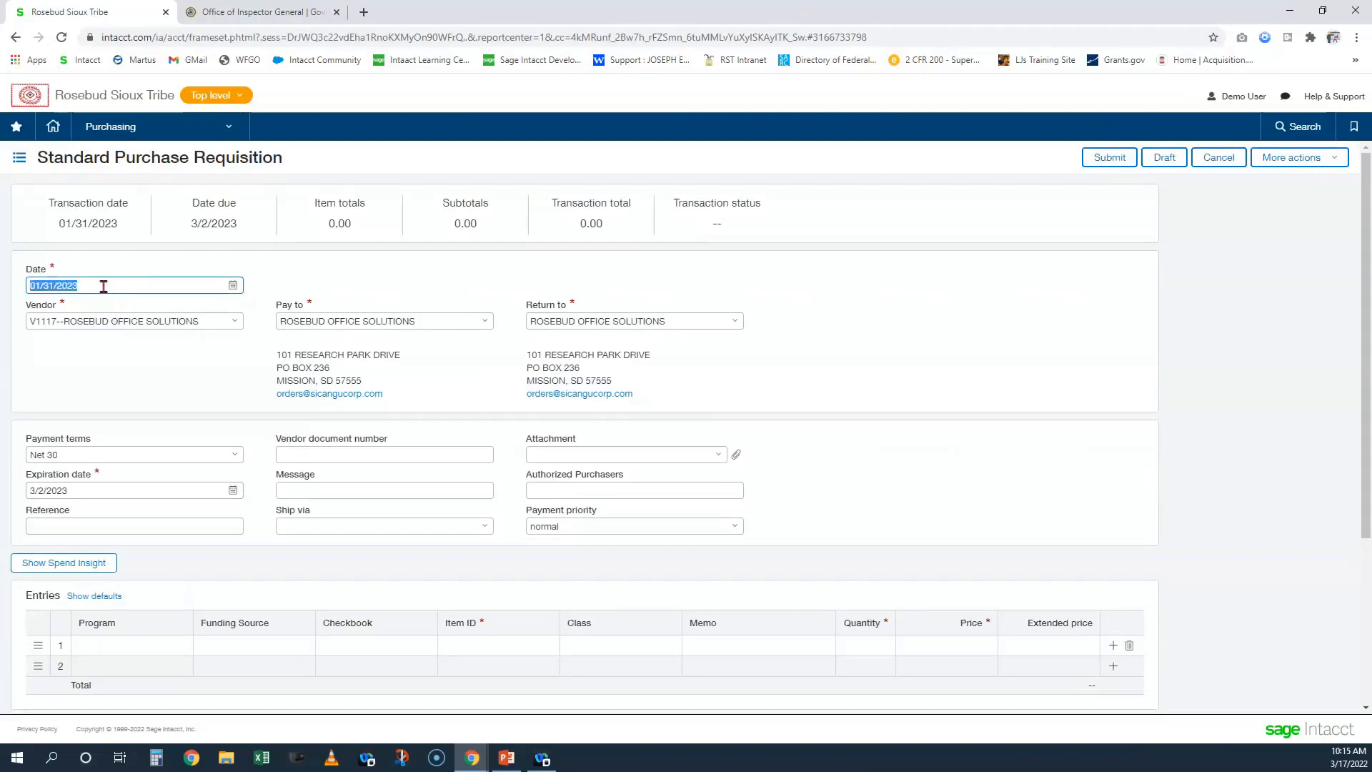
key(t)
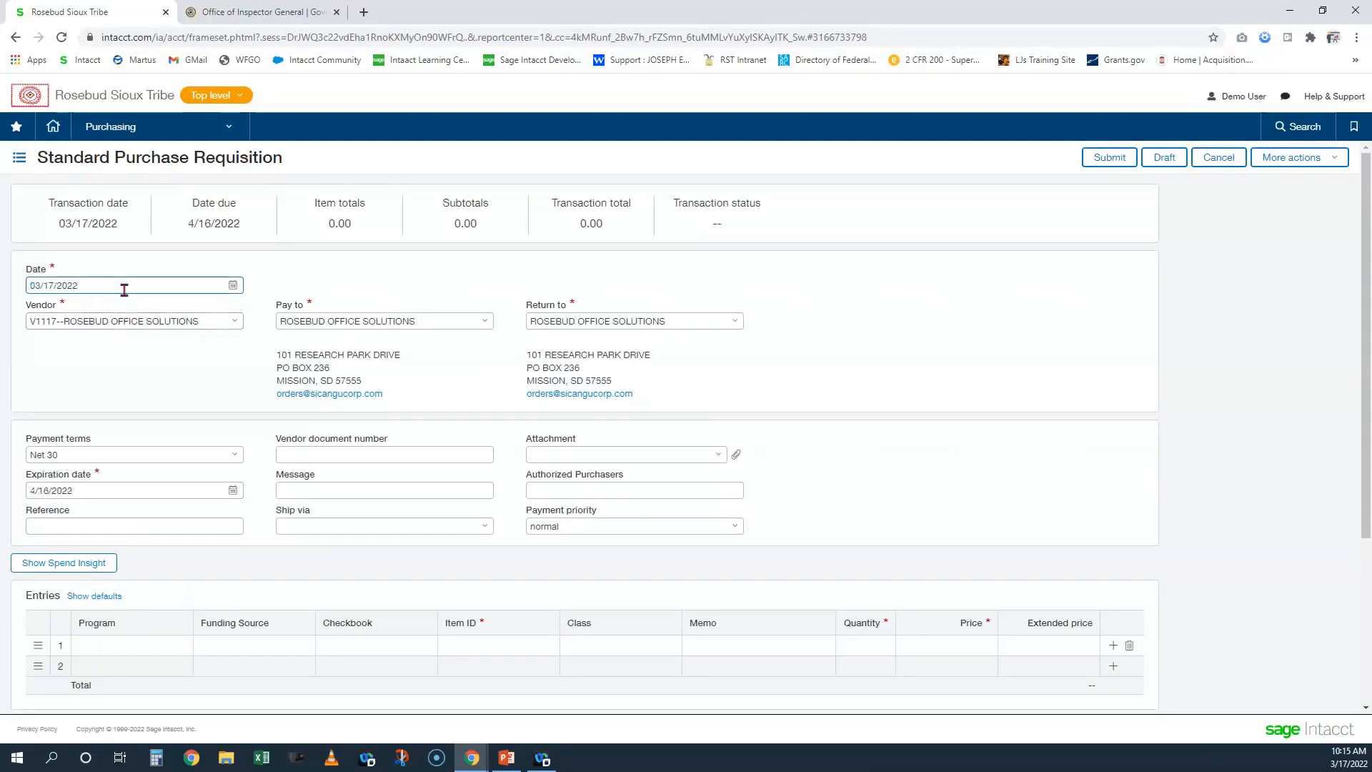
key(h)
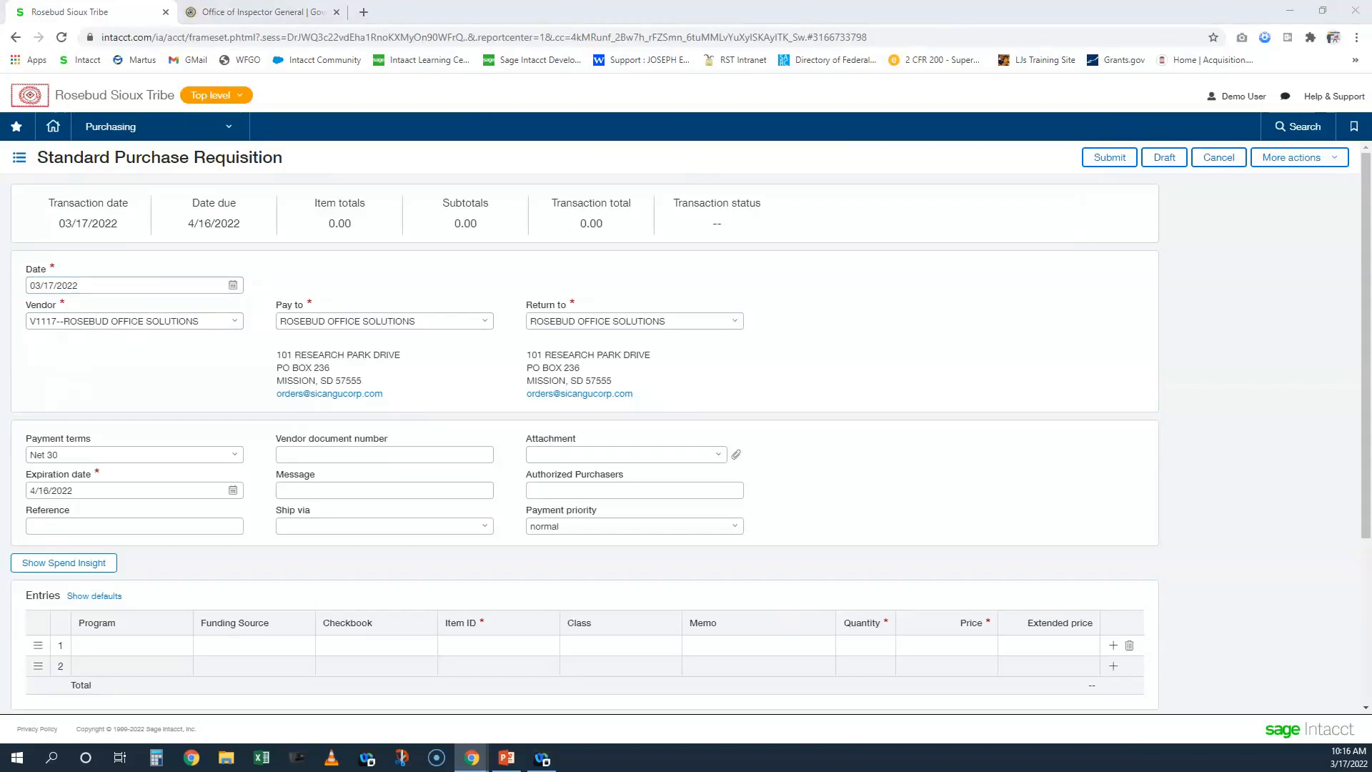
Search the requisition's vendor choices for names starting with "rosebu"
click(159, 326)
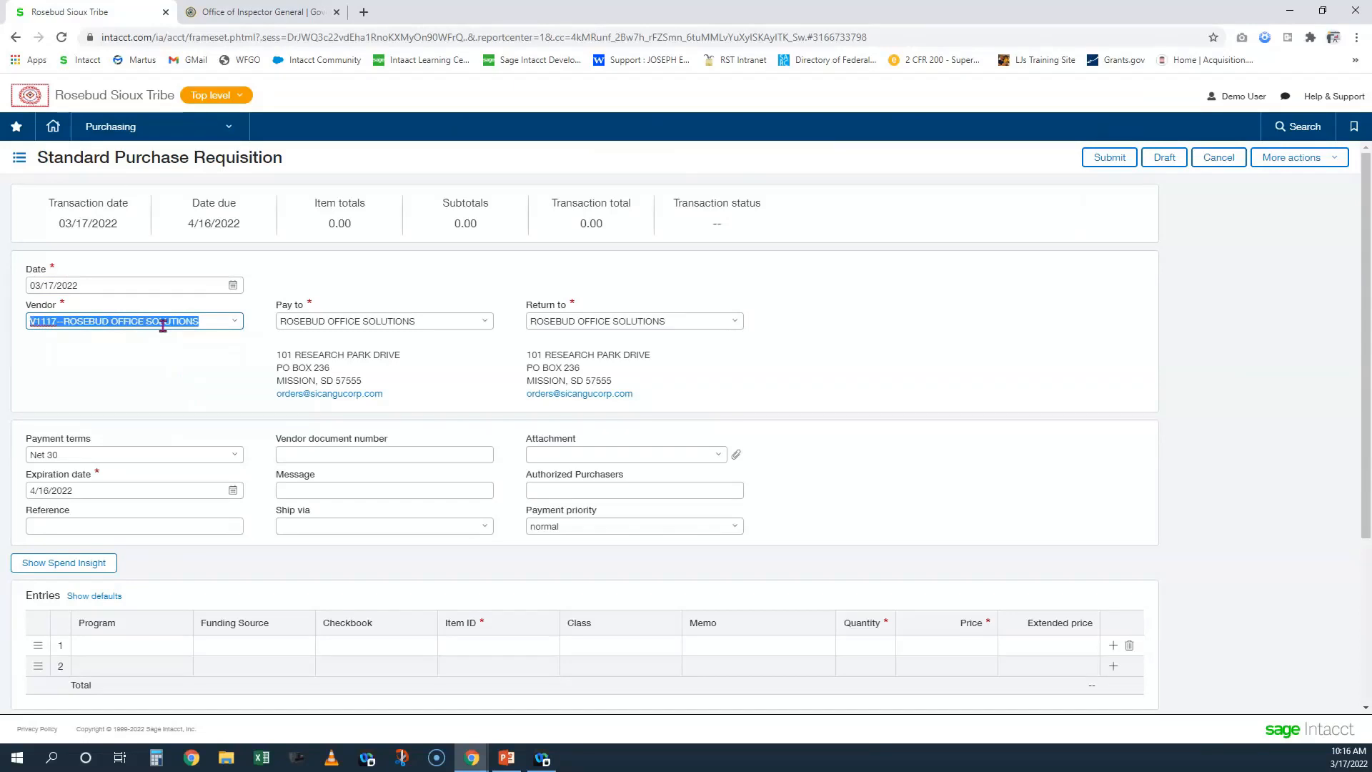
text(ro)
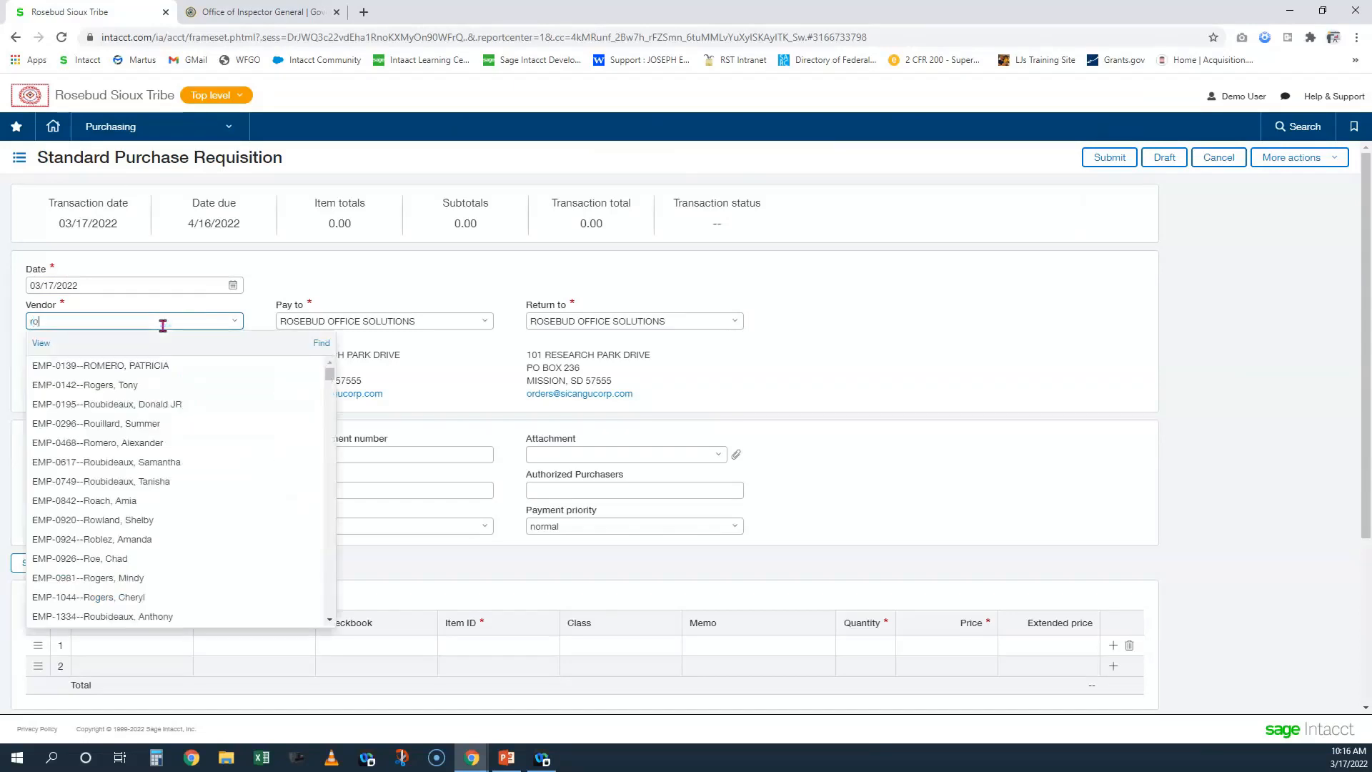
text(se)
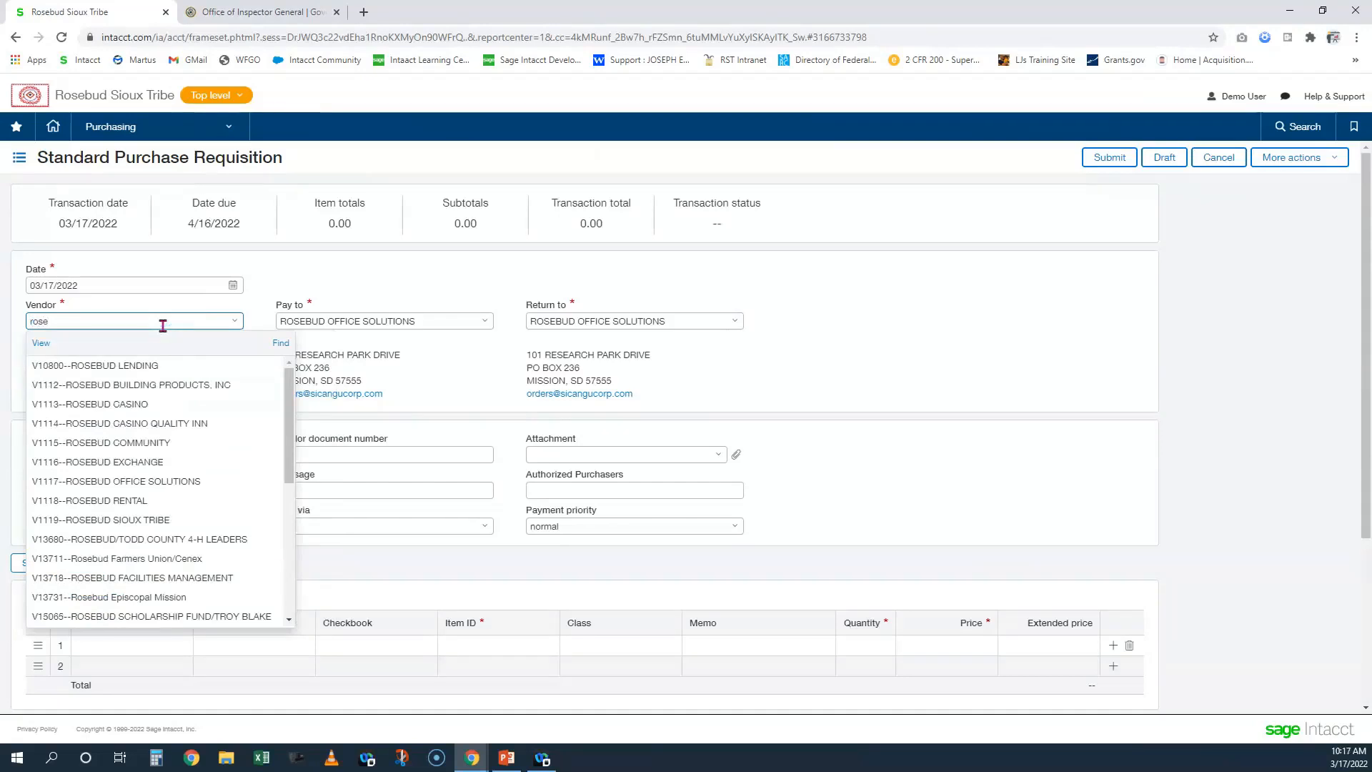
text(bu)
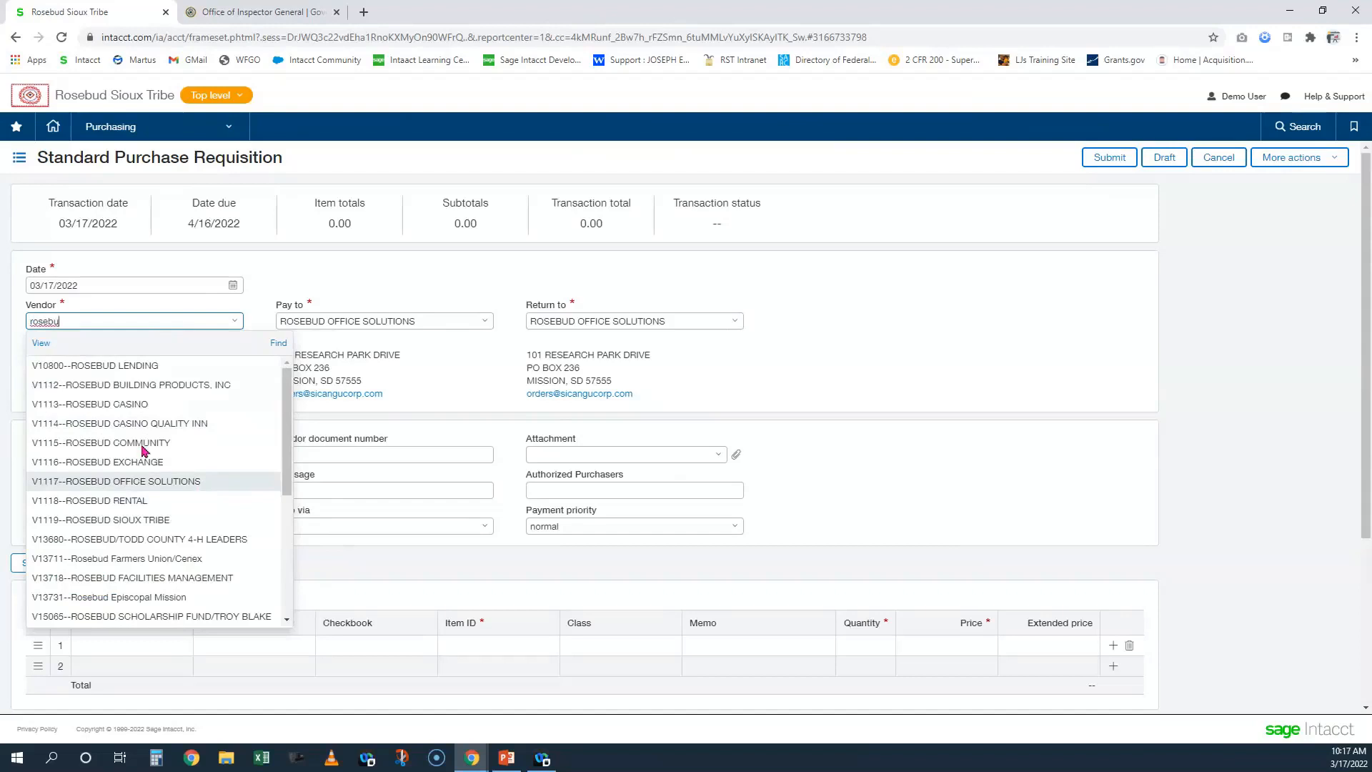
Search the vendors by a person's last name and first initial and open the results in the full vendor lookup
double_click(93, 316)
text(moran, l)
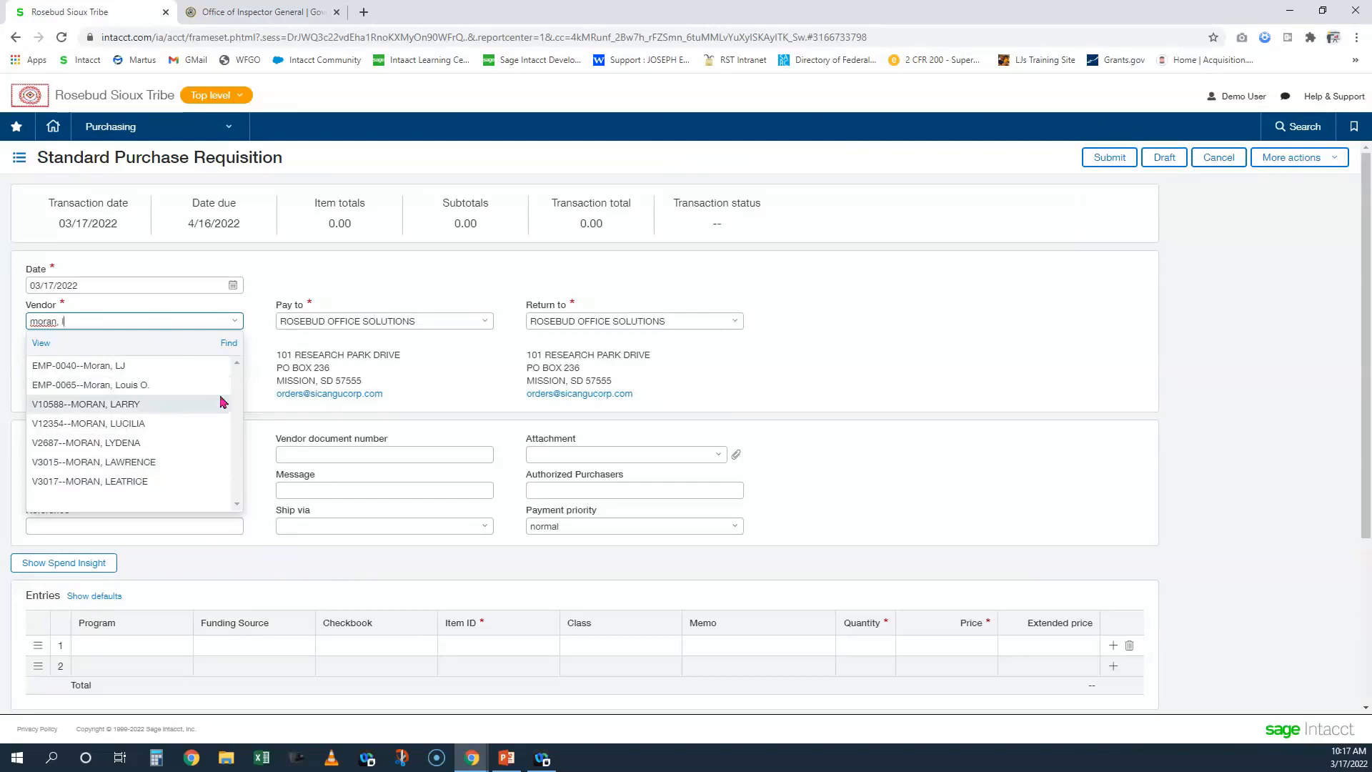
click(228, 345)
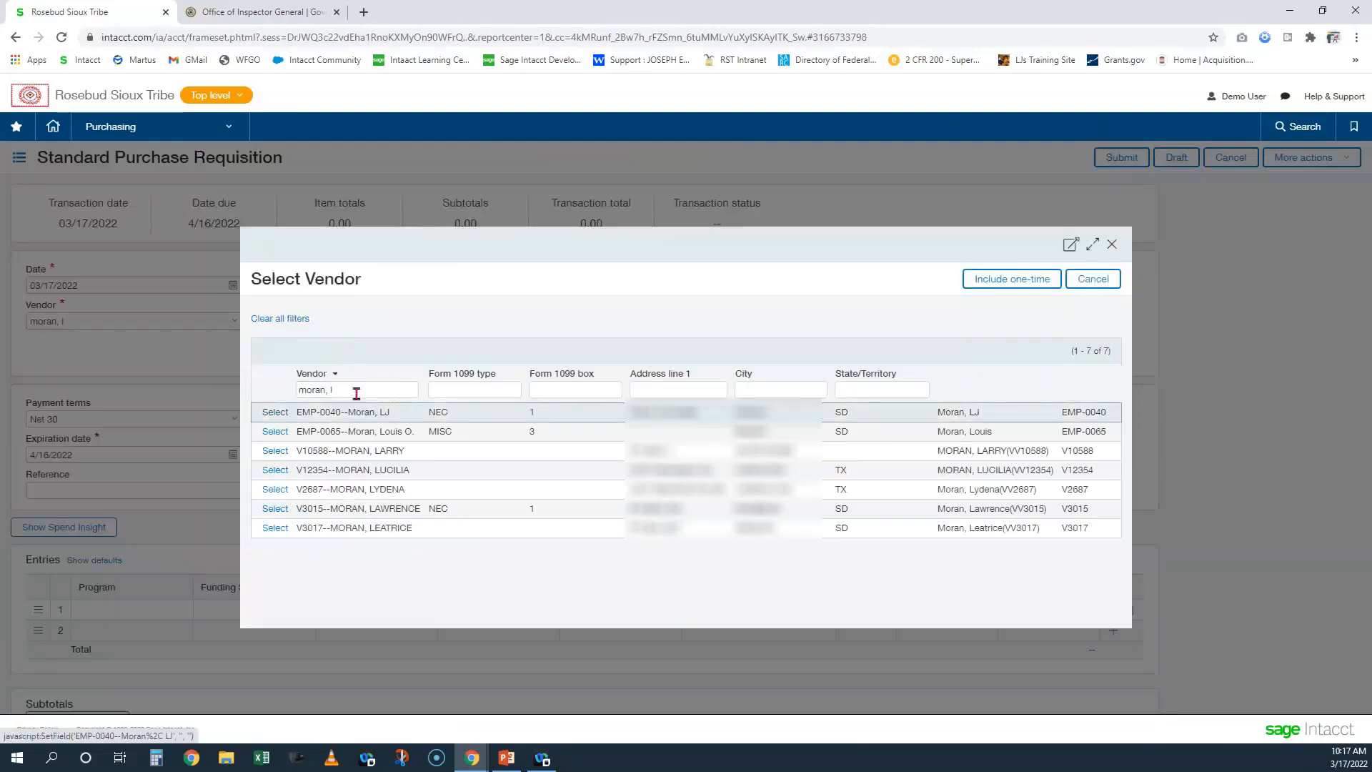
Filter the vendor lookup for names starting with "build"
triple_click(350, 389)
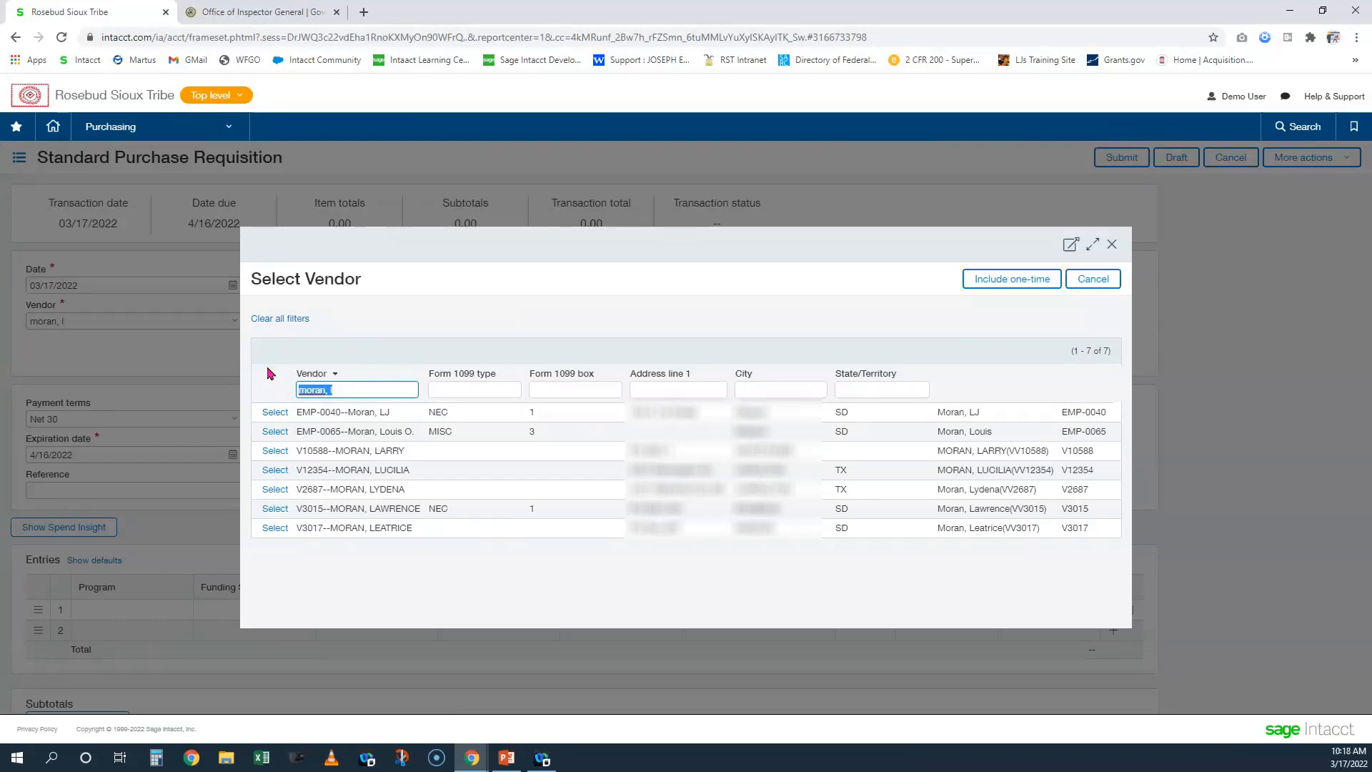
text(build\)
key(Return)
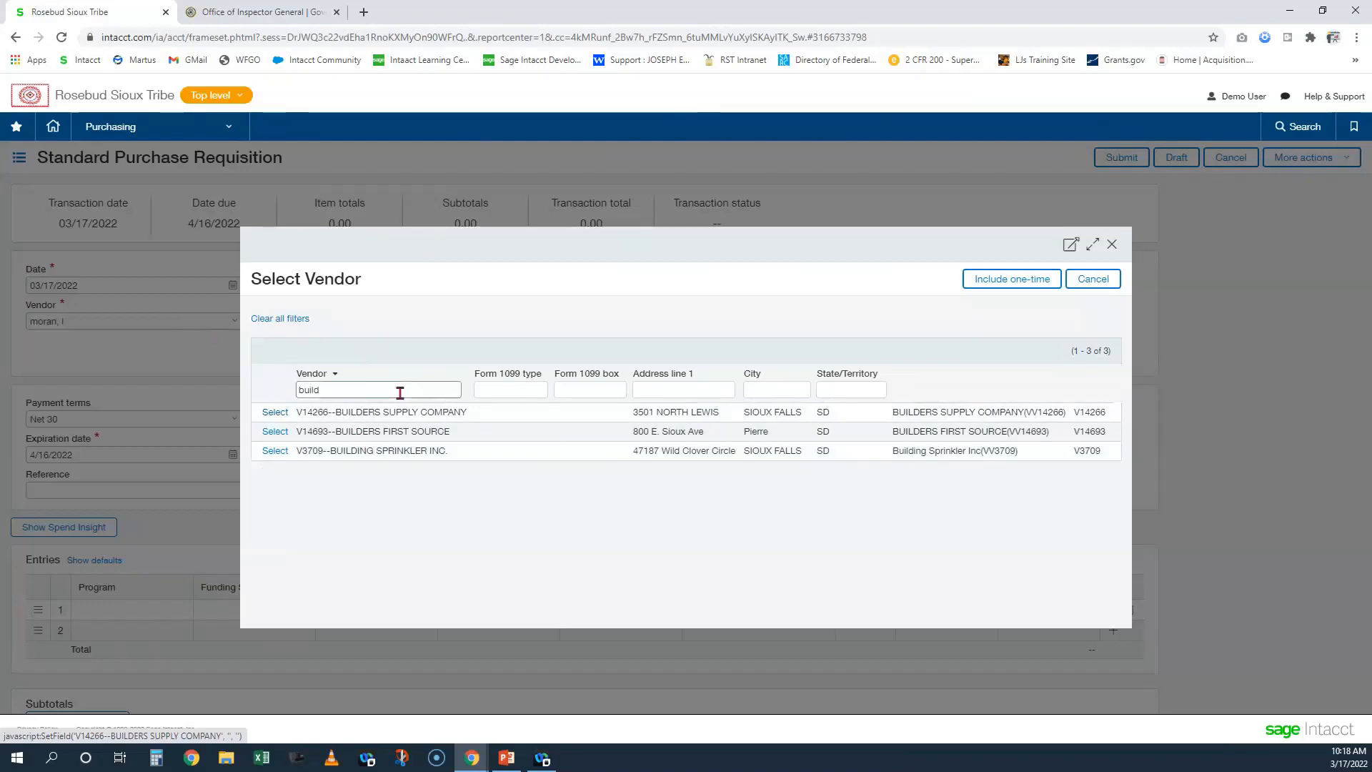
Filter the vendor lookup with the wildcard "%building" and examine the matching vendor names
drag(355, 394, 259, 388)
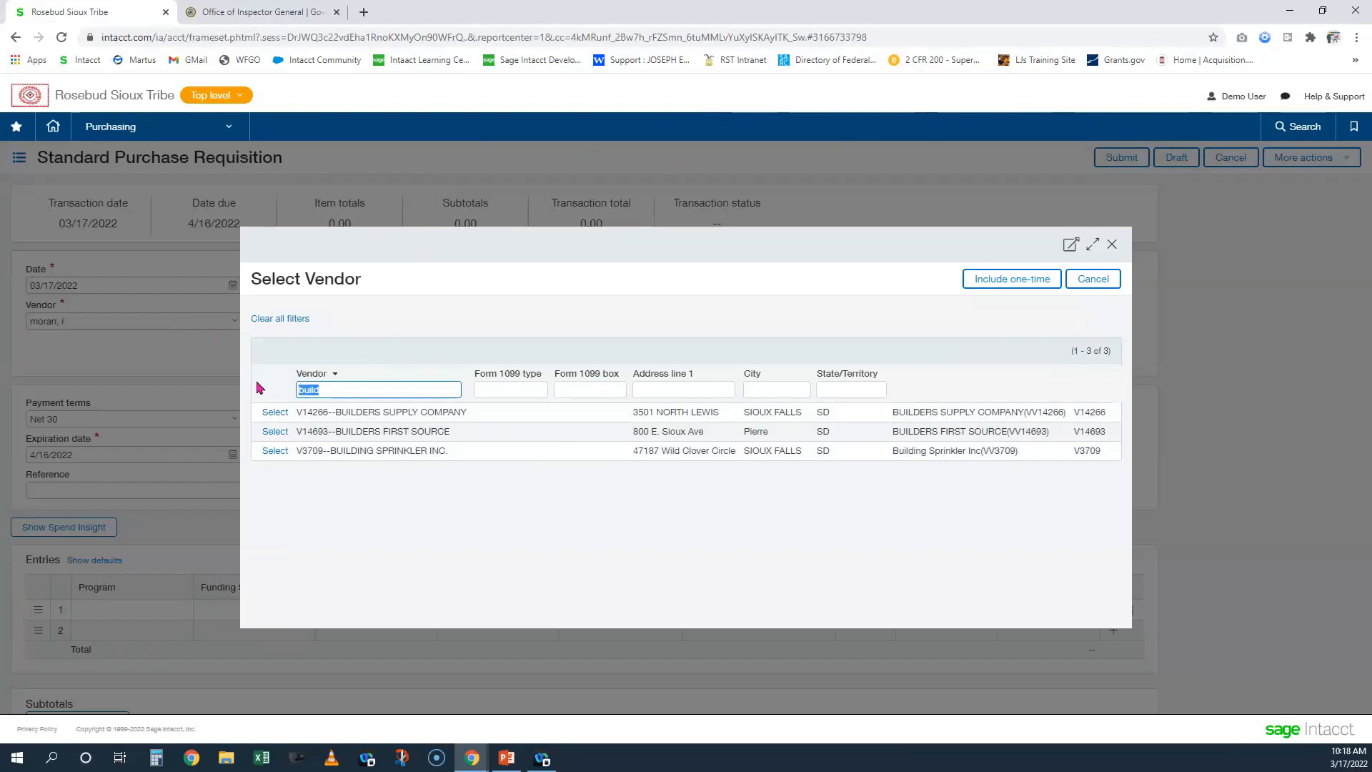
text(%b)
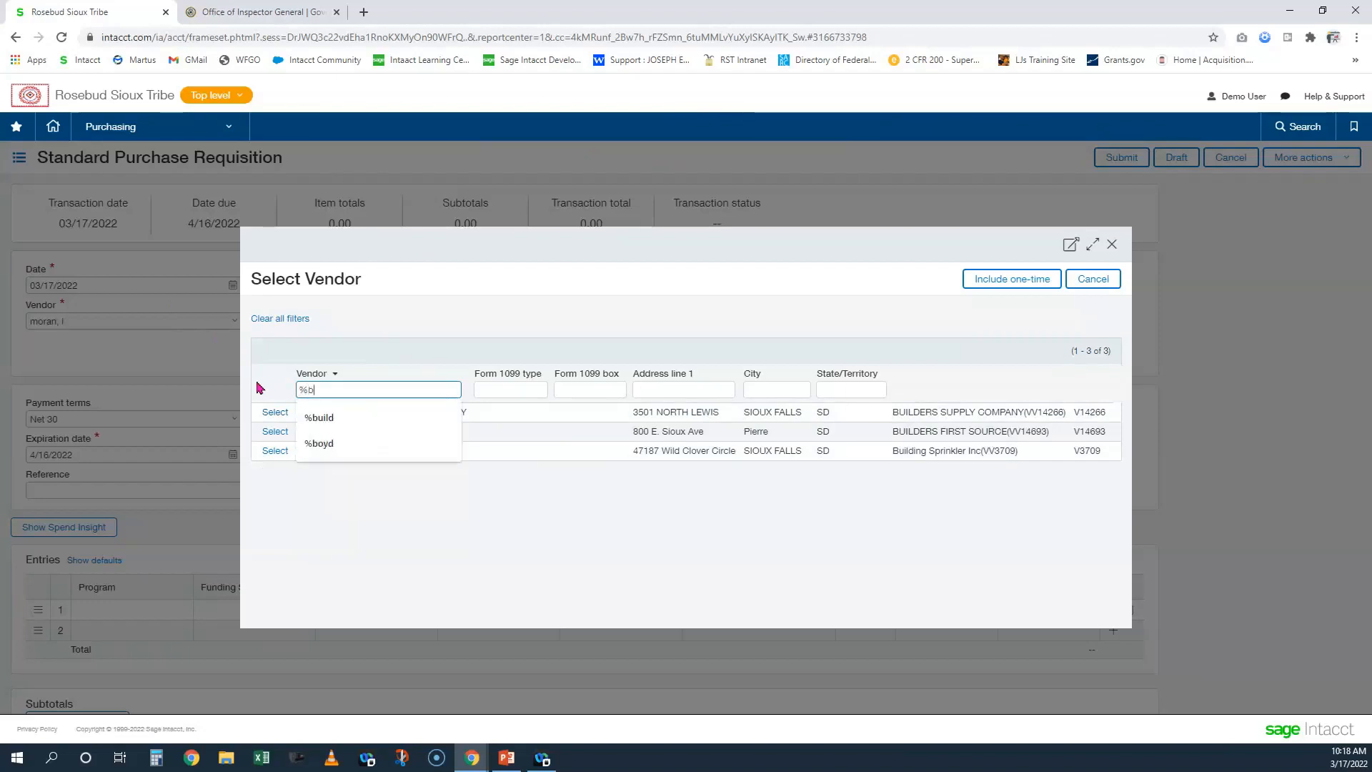
text(uilding)
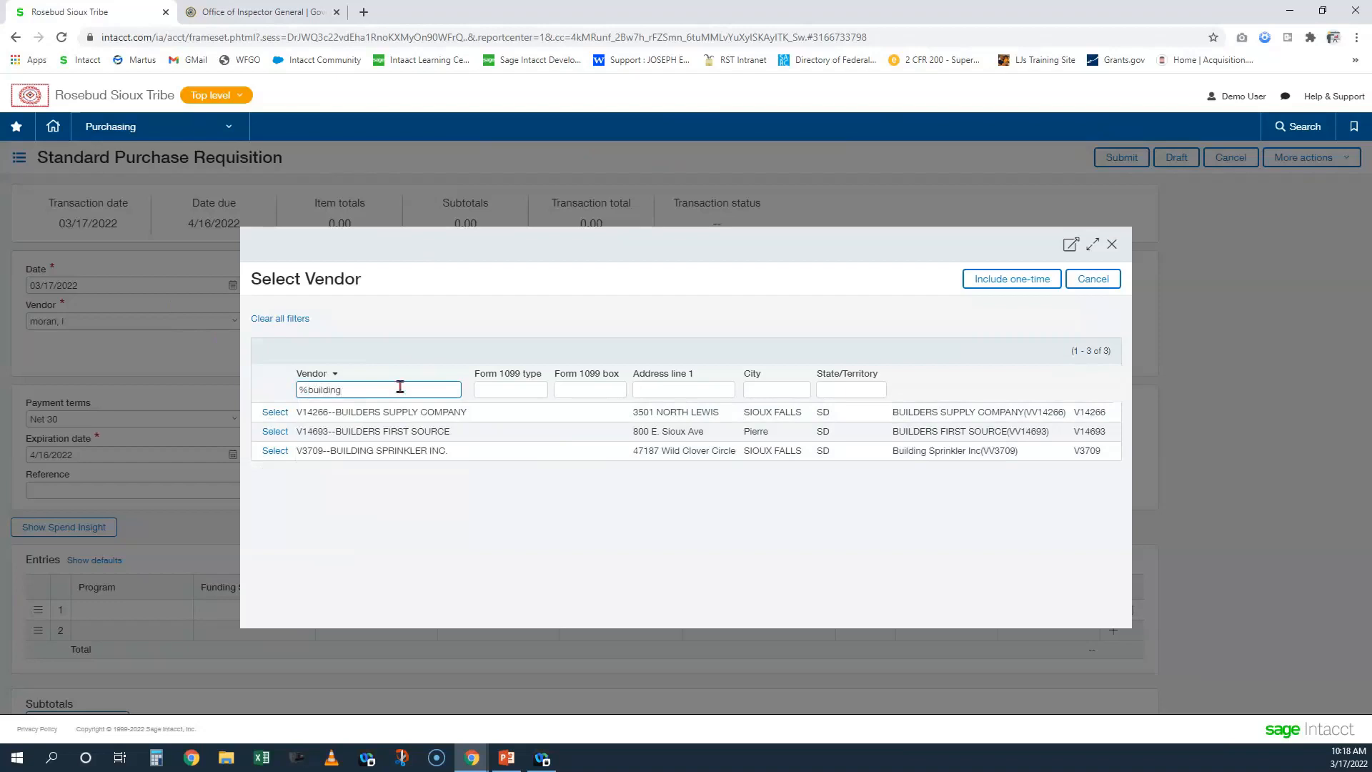
key(Return)
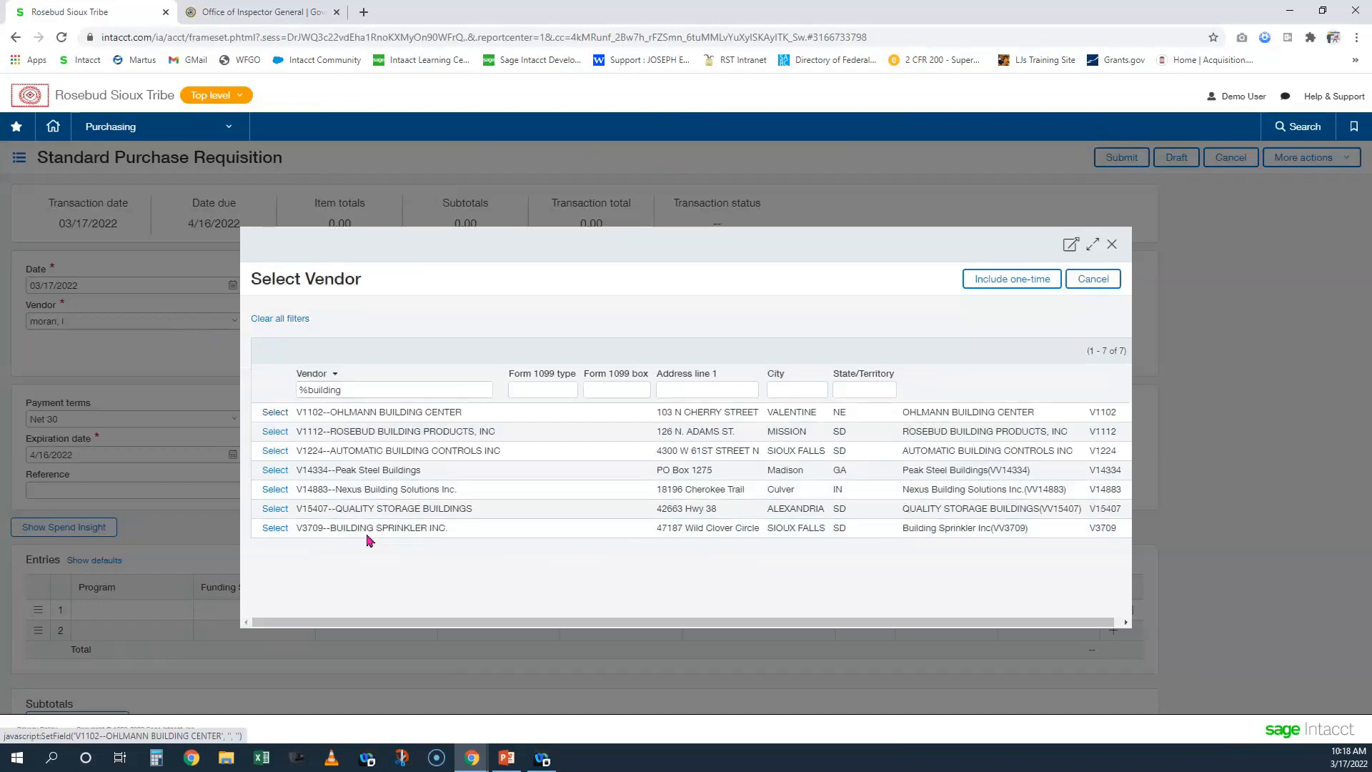
drag(330, 532, 446, 532)
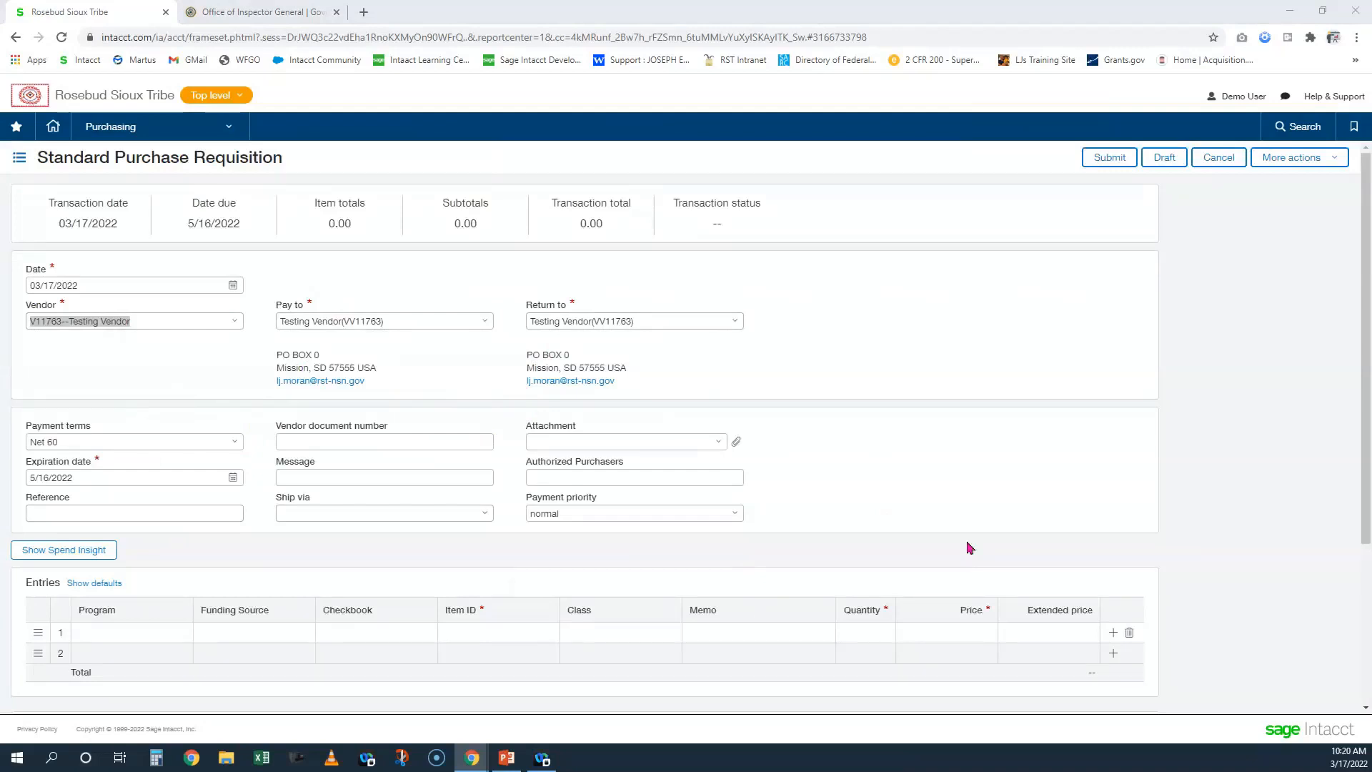
Change the requisition's payment terms to Net 1
click(302, 512)
click(320, 442)
click(235, 443)
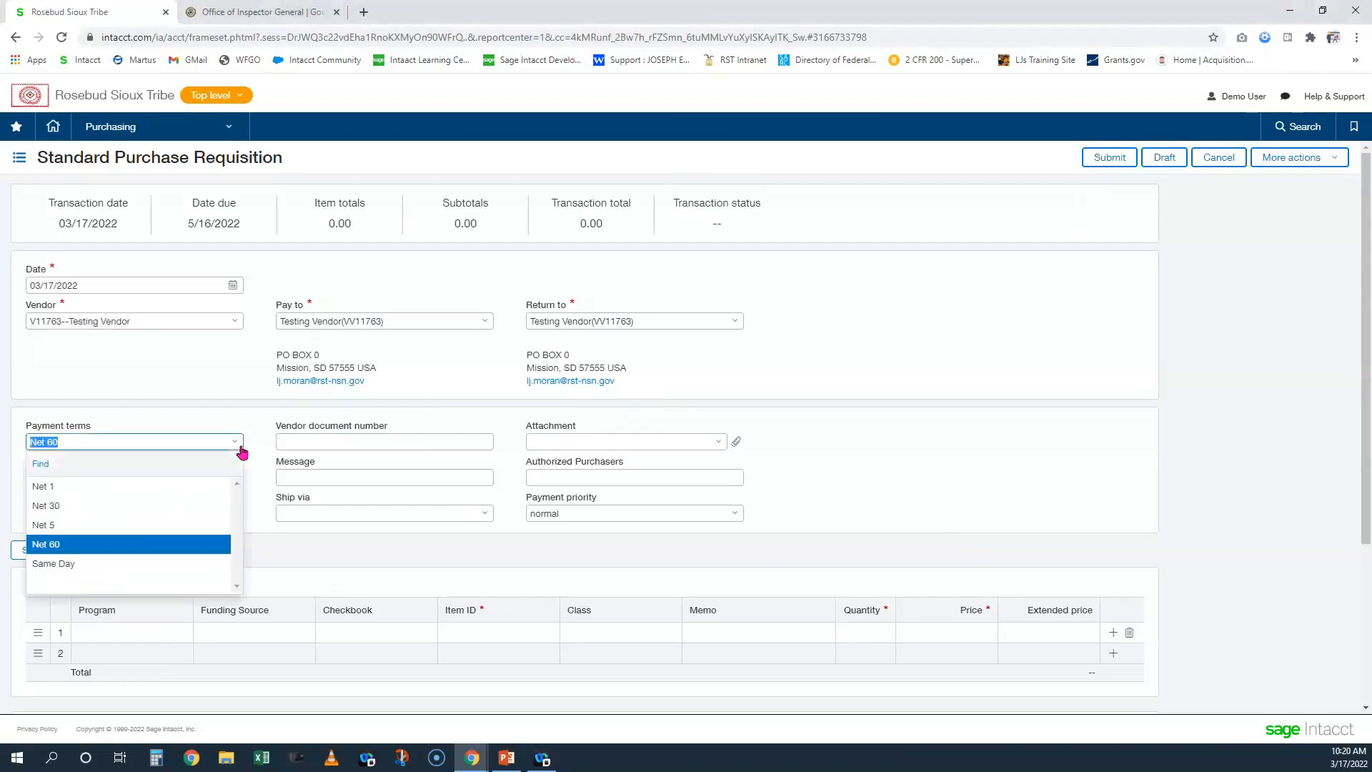
click(180, 487)
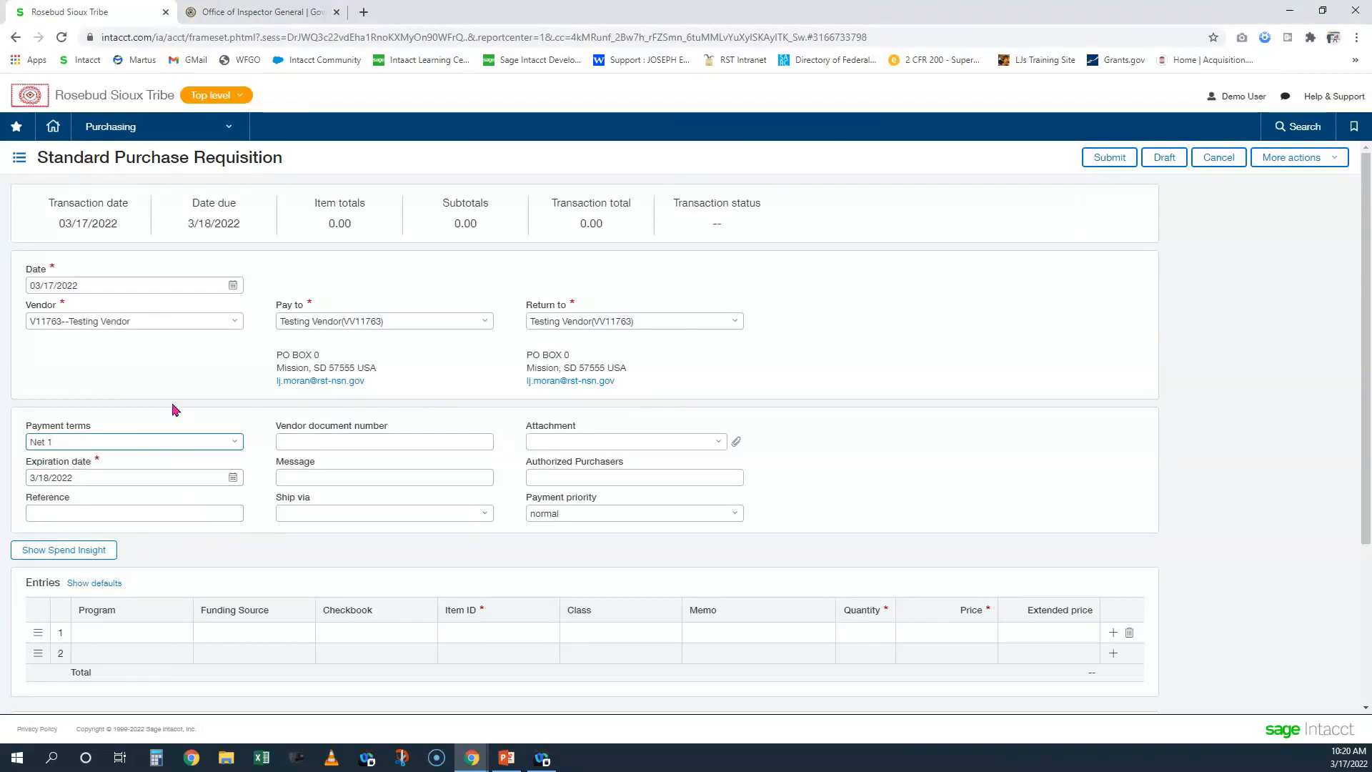
Look over the requisition's Reference, Vendor document number, Message, Authorized Purchasers and Attachment fields
click(127, 518)
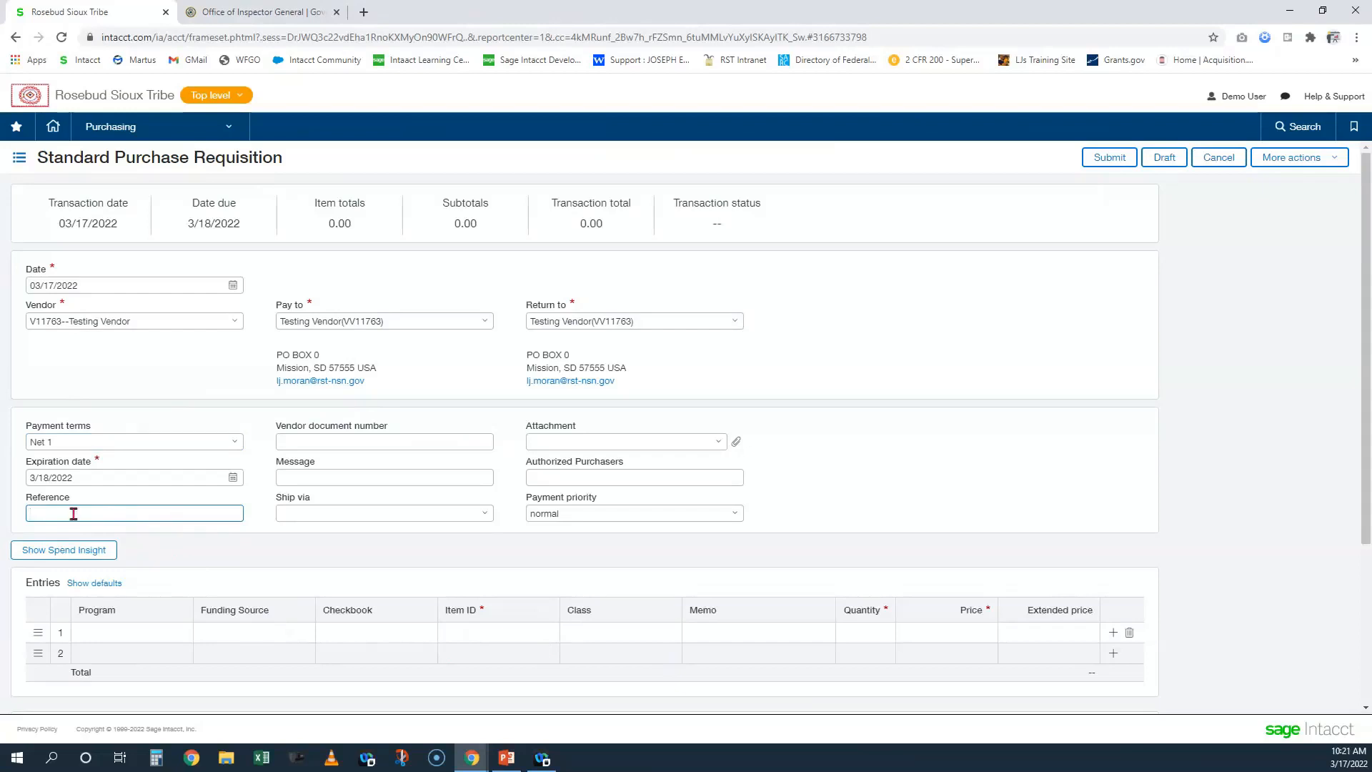
click(401, 444)
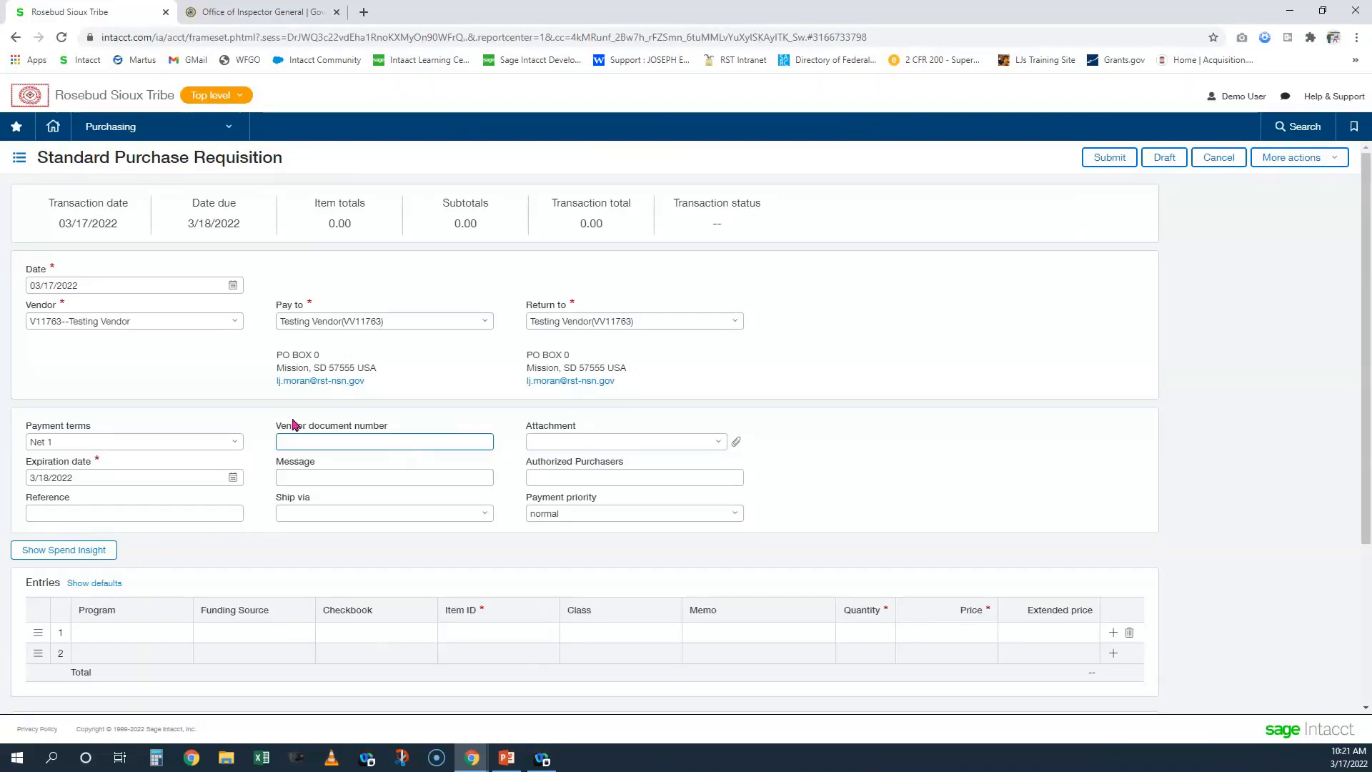
click(341, 479)
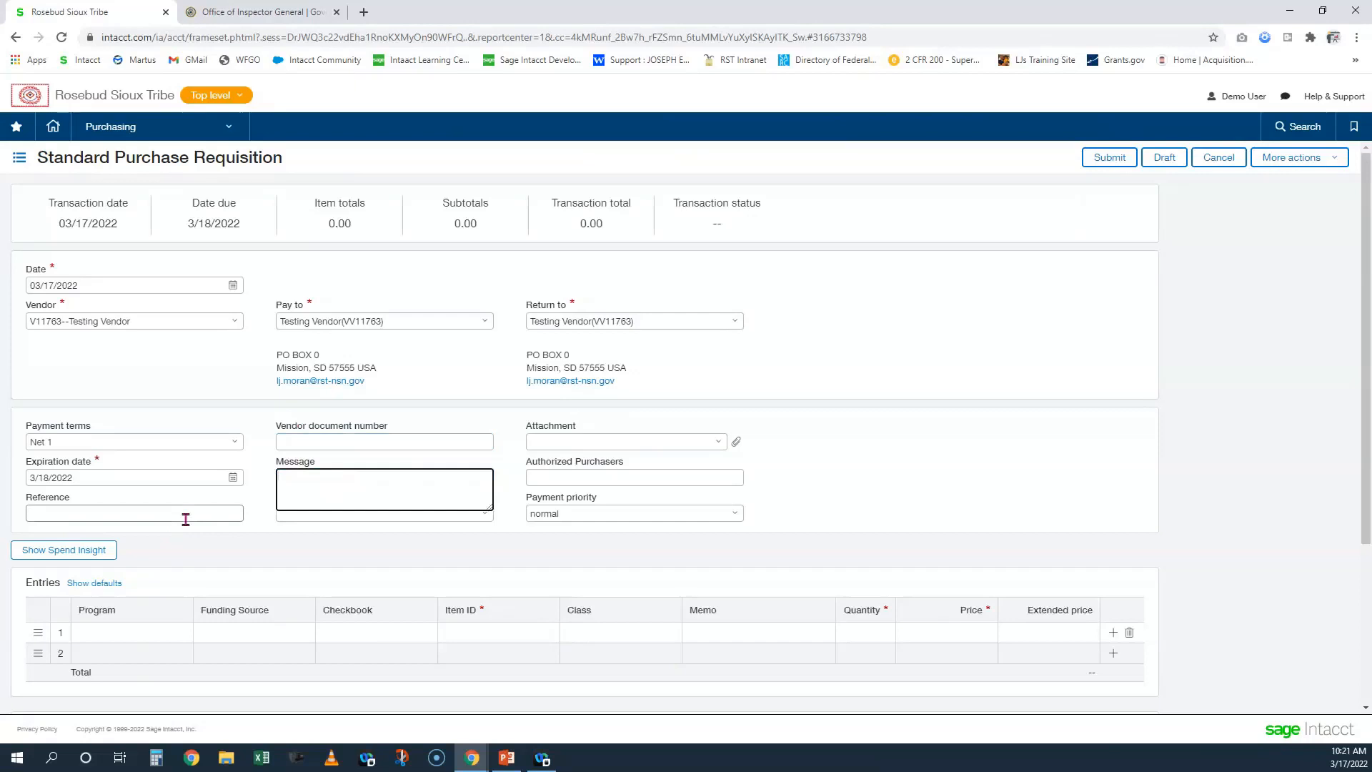
click(990, 452)
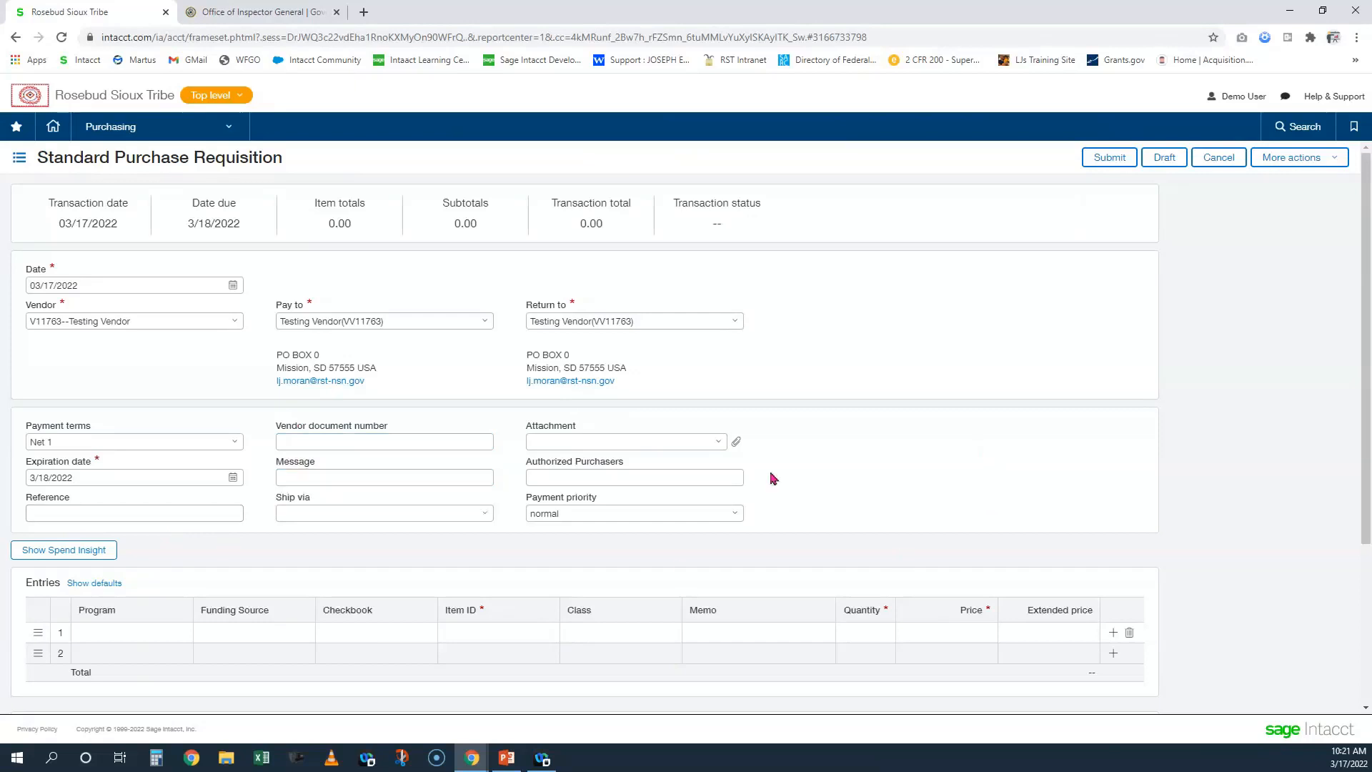
click(701, 473)
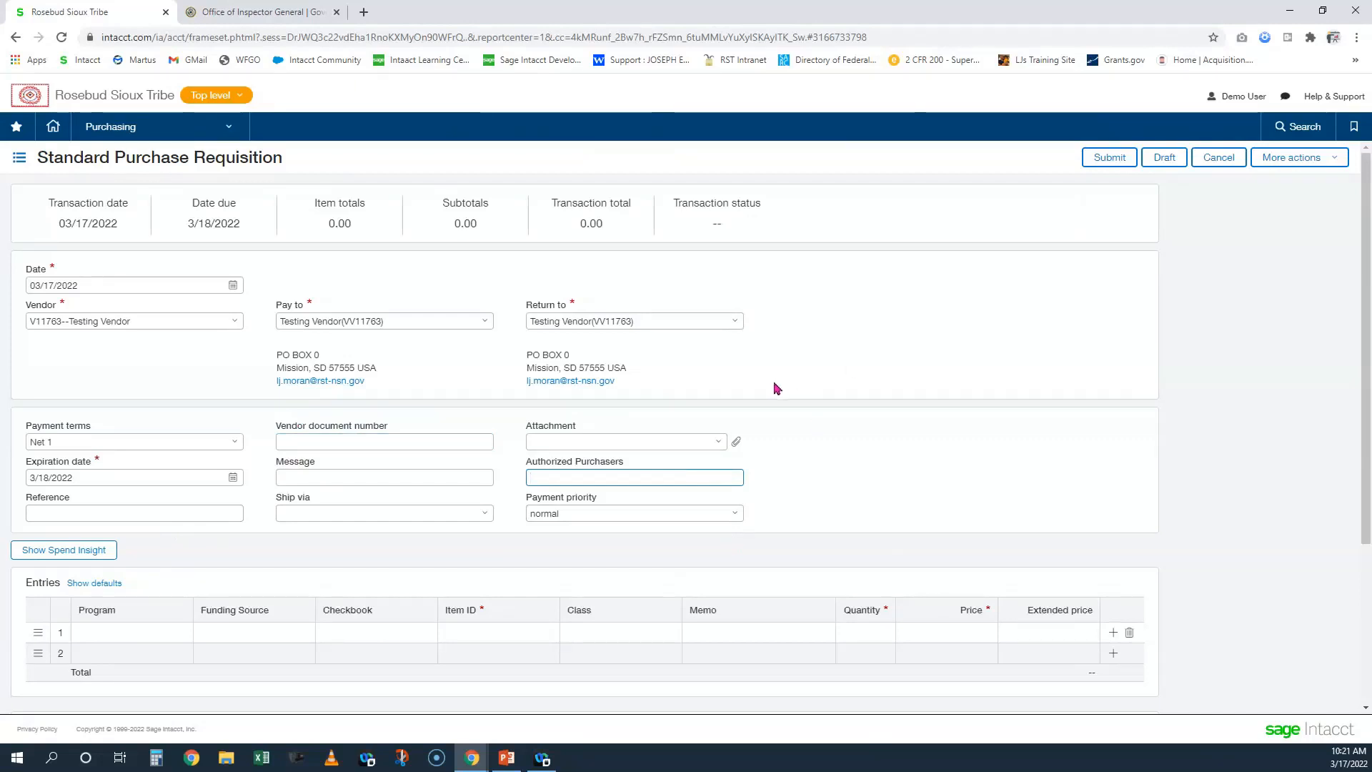
click(575, 439)
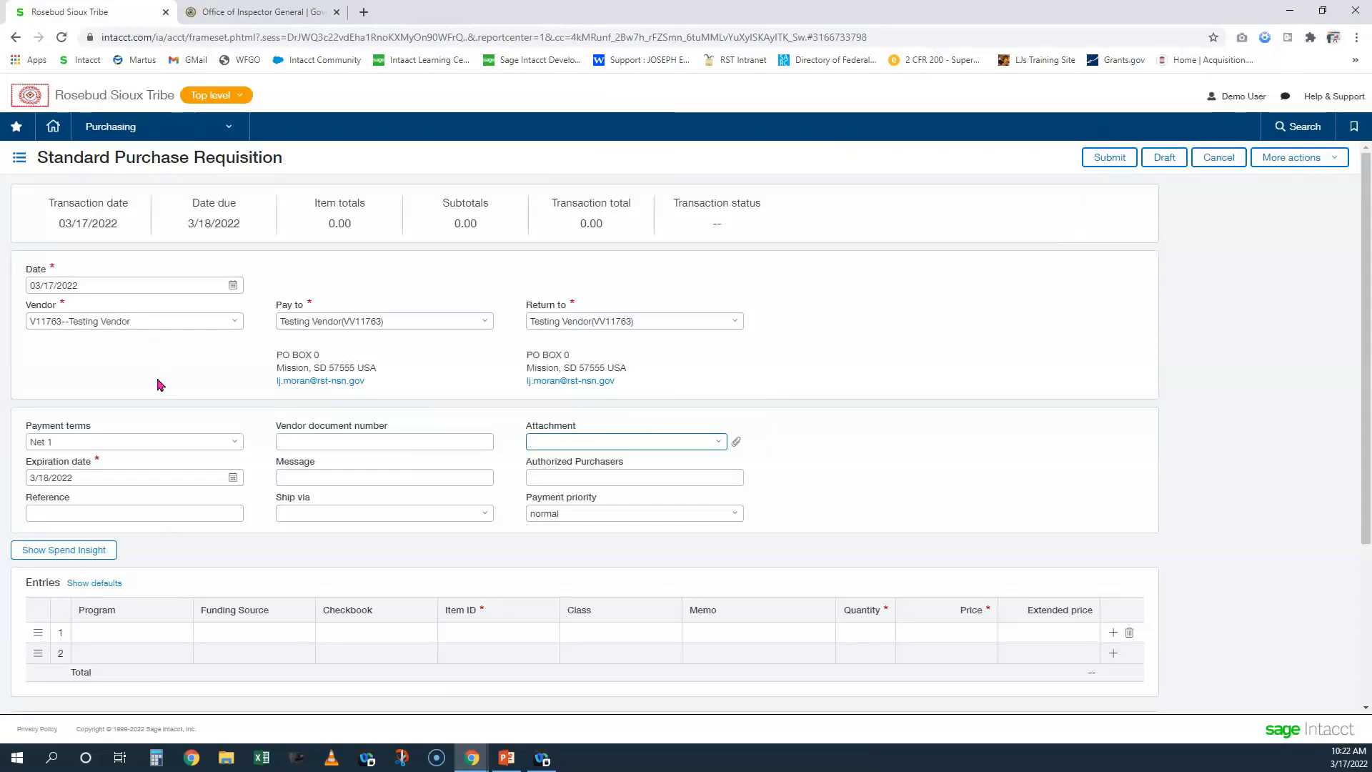
Switch to the Office of Inspector General site and open the exclusions database search for a single entity
click(258, 8)
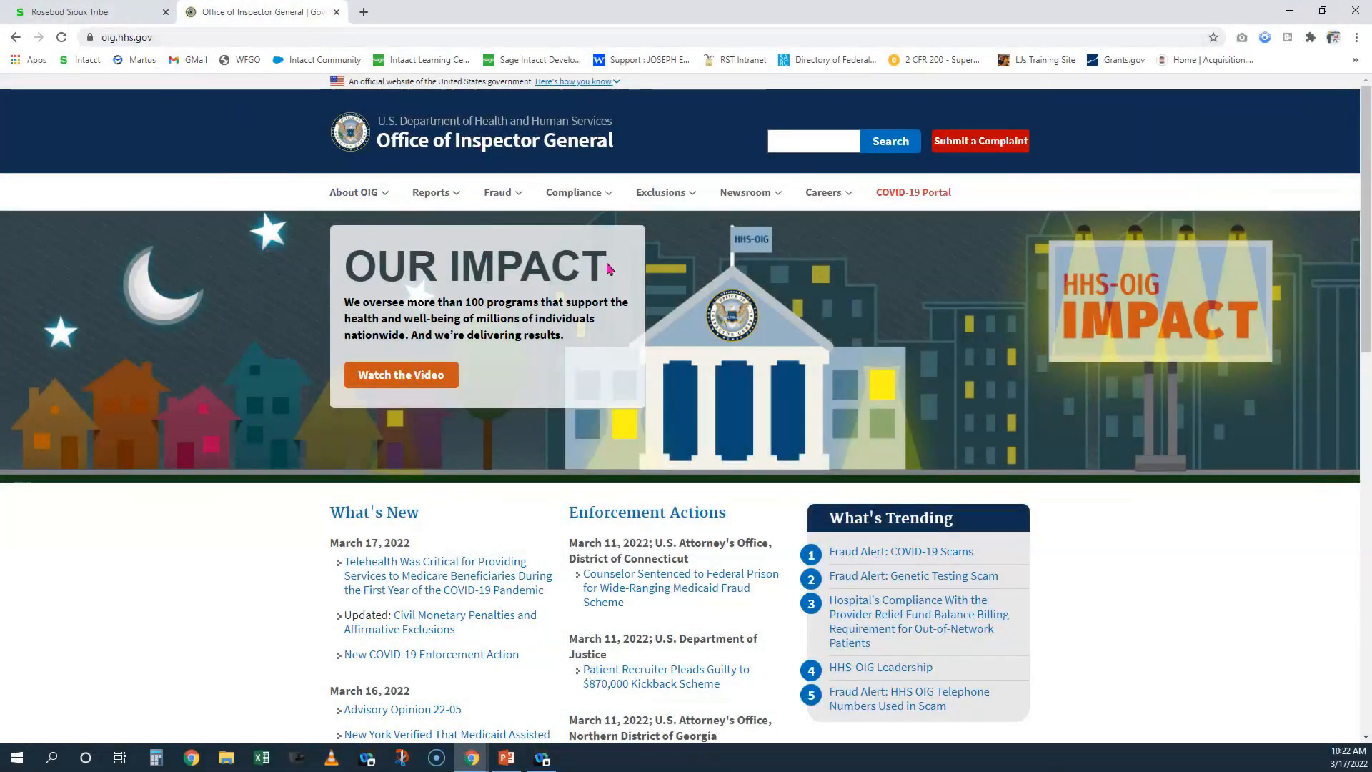
click(687, 194)
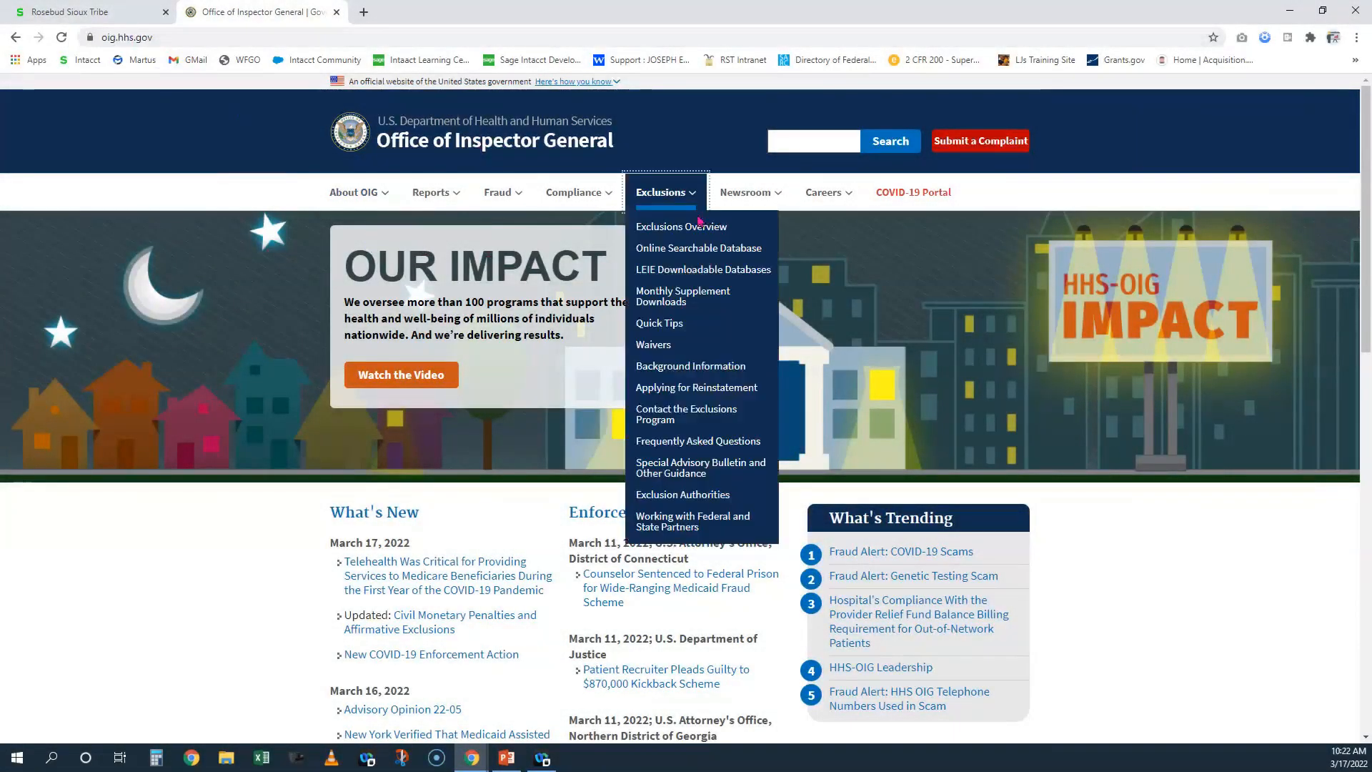
click(692, 252)
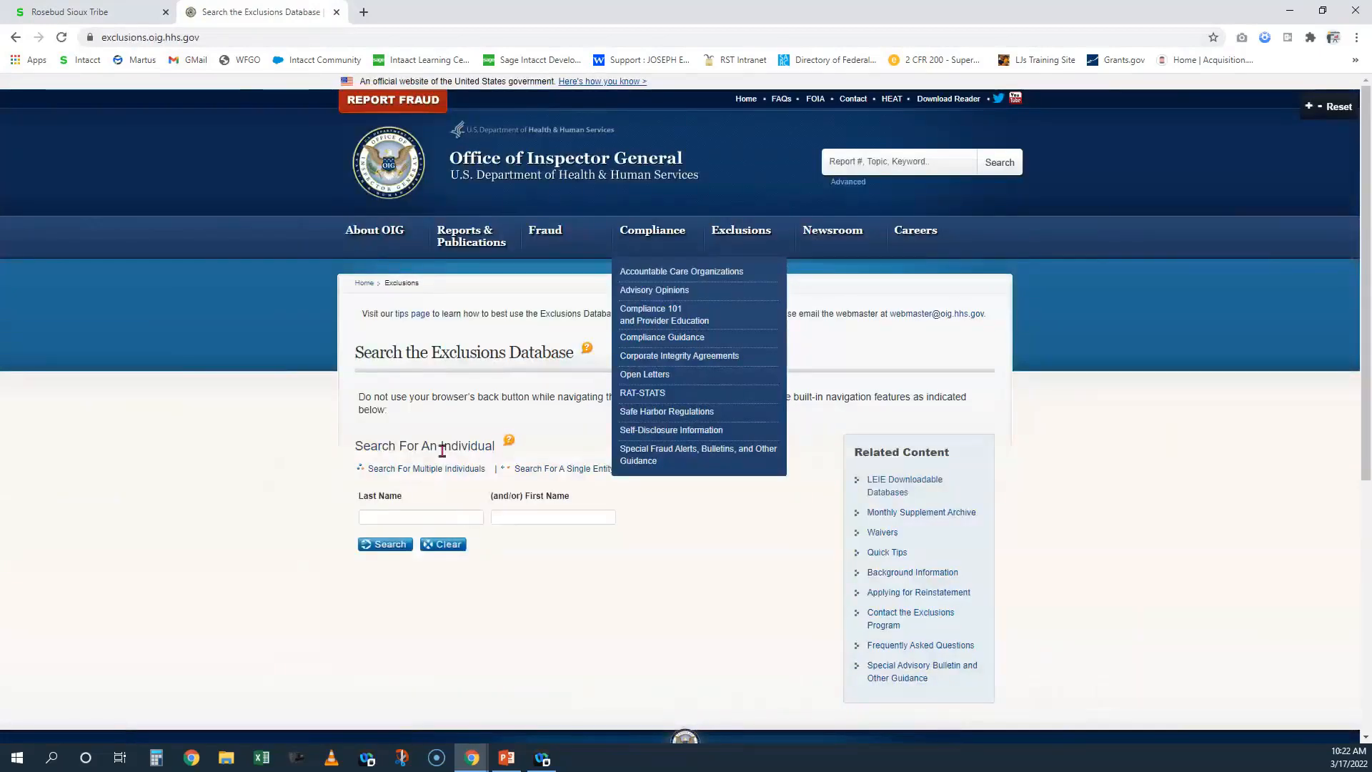
click(566, 475)
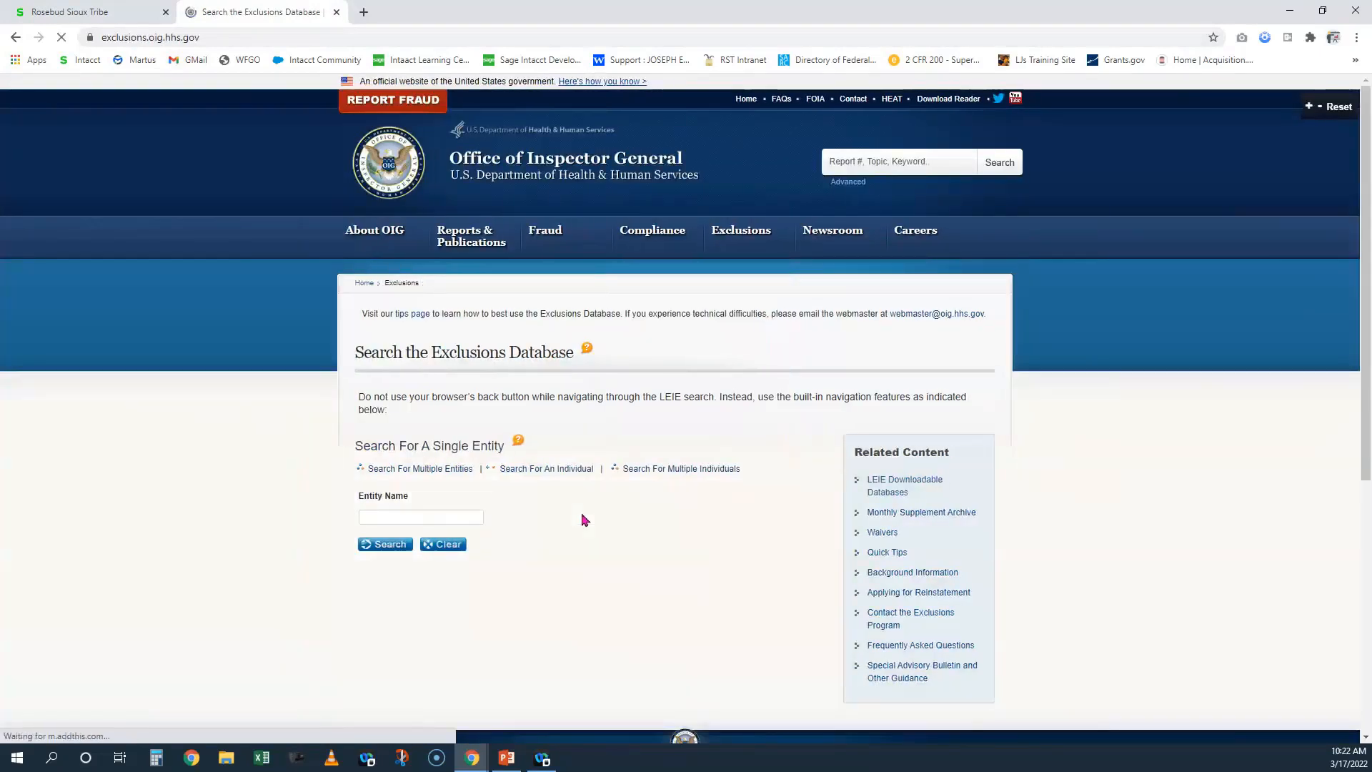
Check the requisition's vendor name, and search the exclusions database for the entity "Testing Vendor"
click(143, 13)
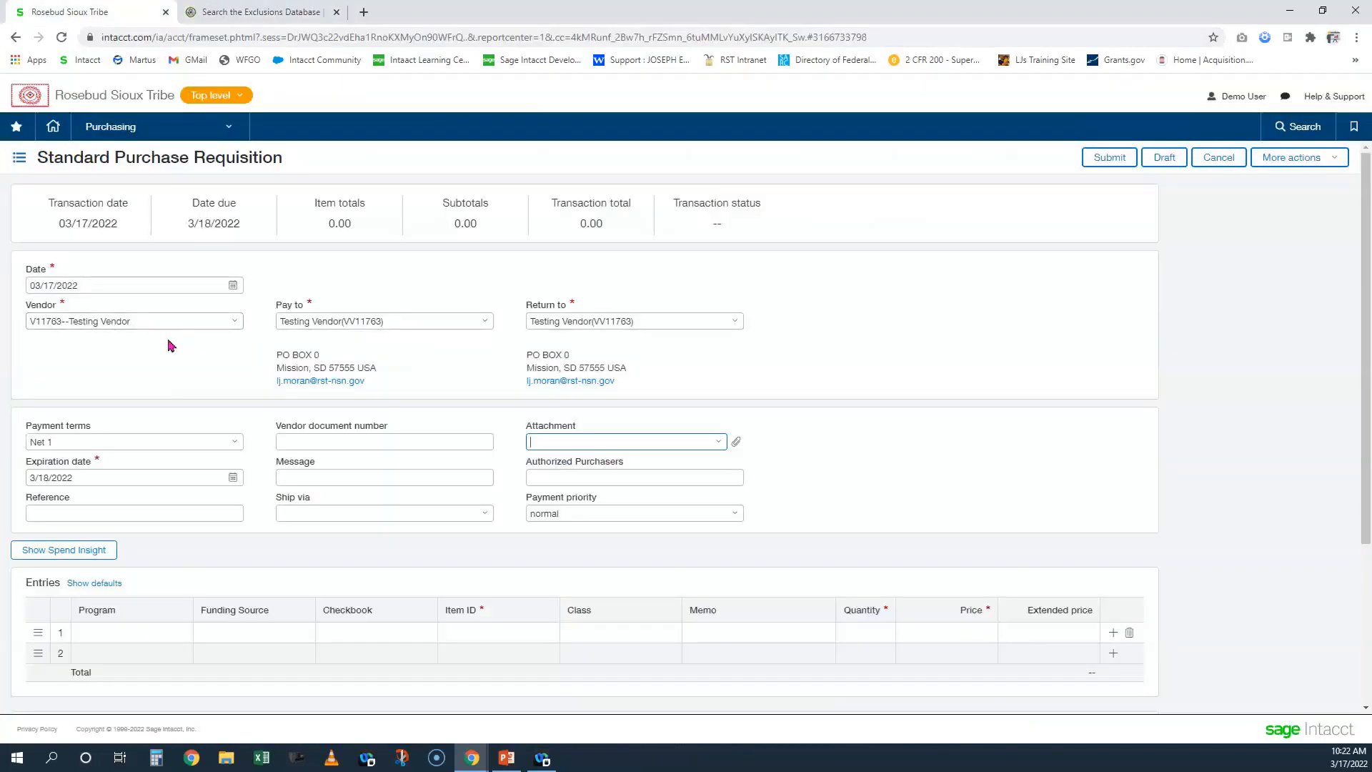
click(252, 11)
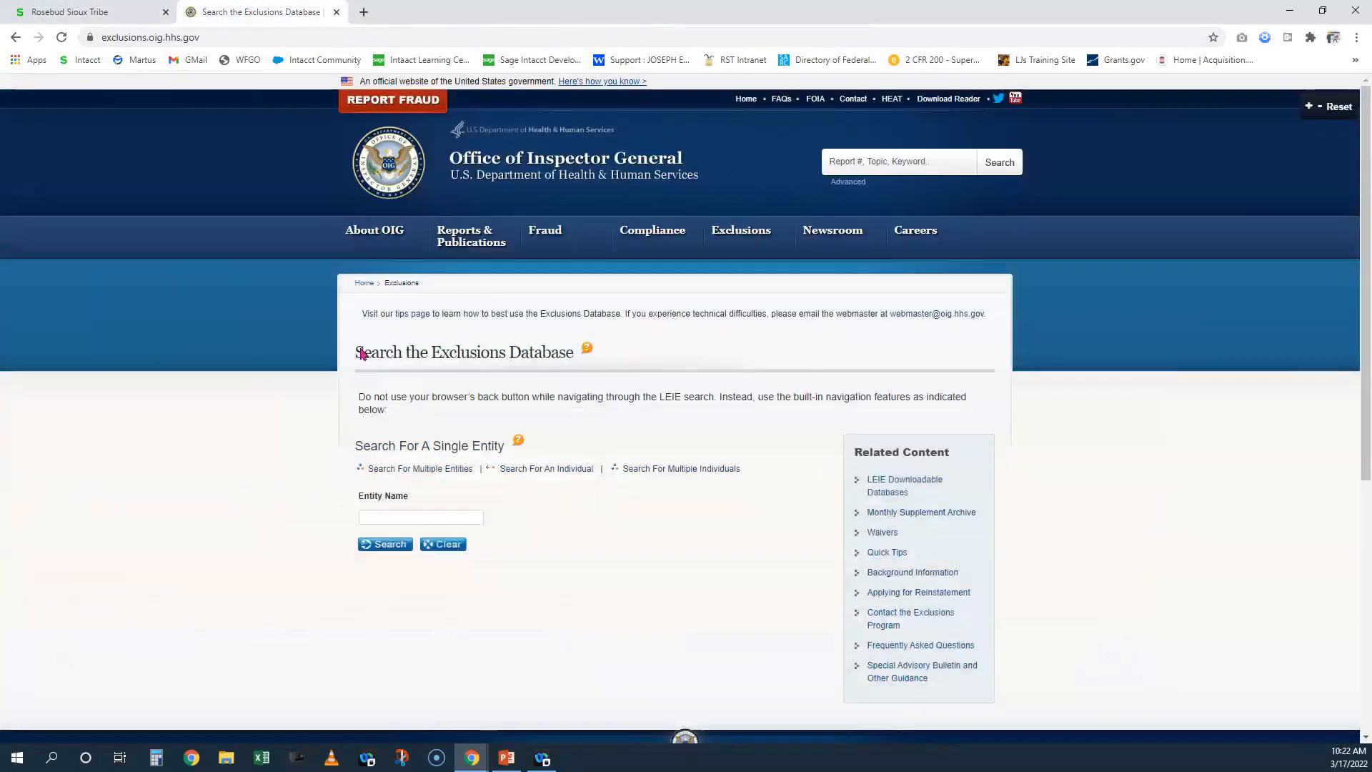
click(399, 517)
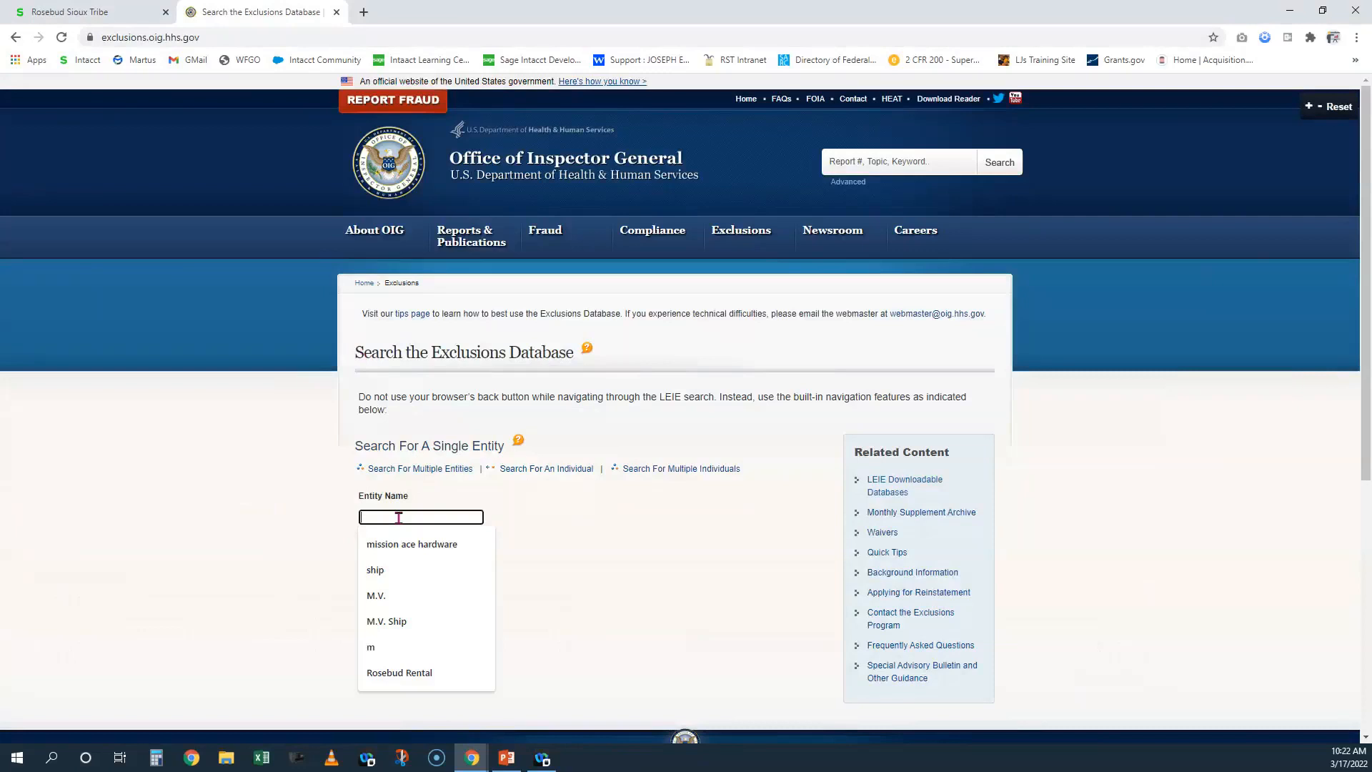
text(Testing Vendor)
click(372, 549)
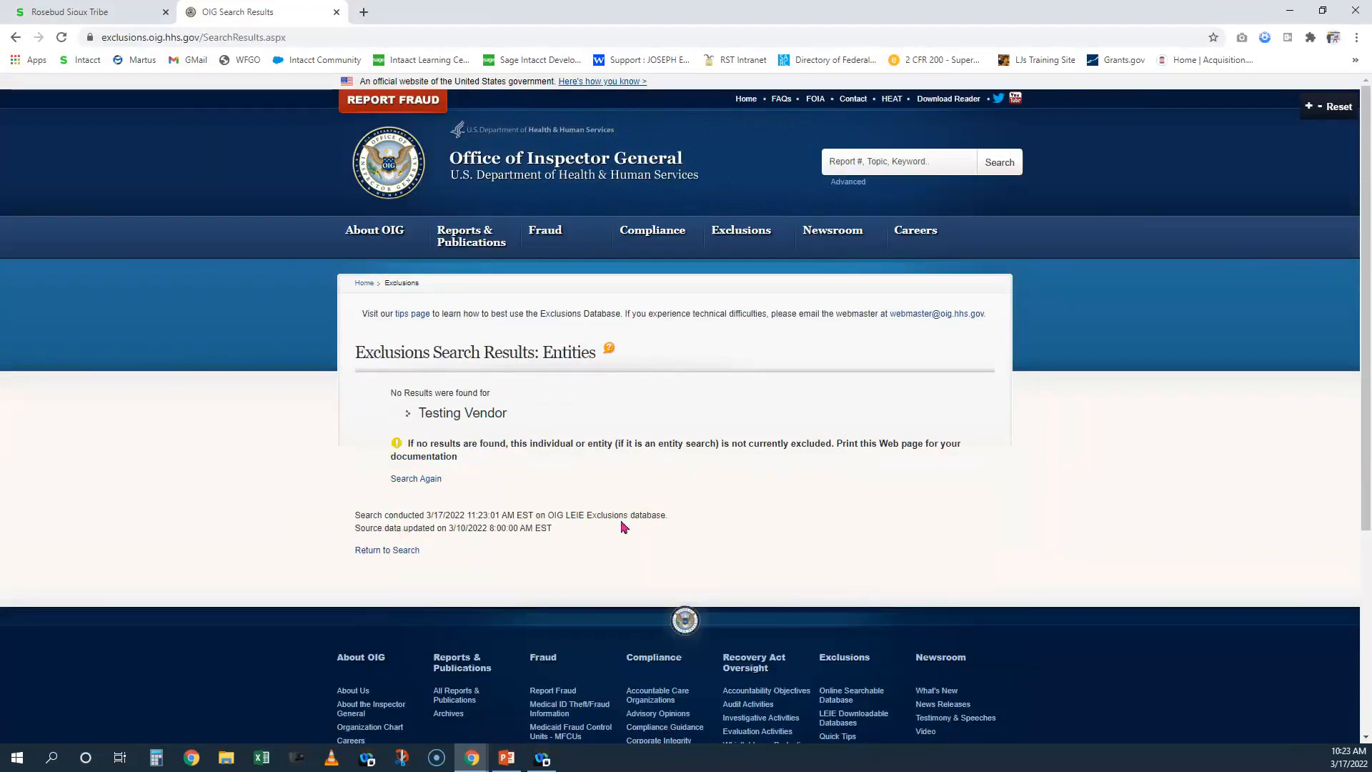
Print the exclusions search results page with Save as PDF as the destination
right_click(564, 465)
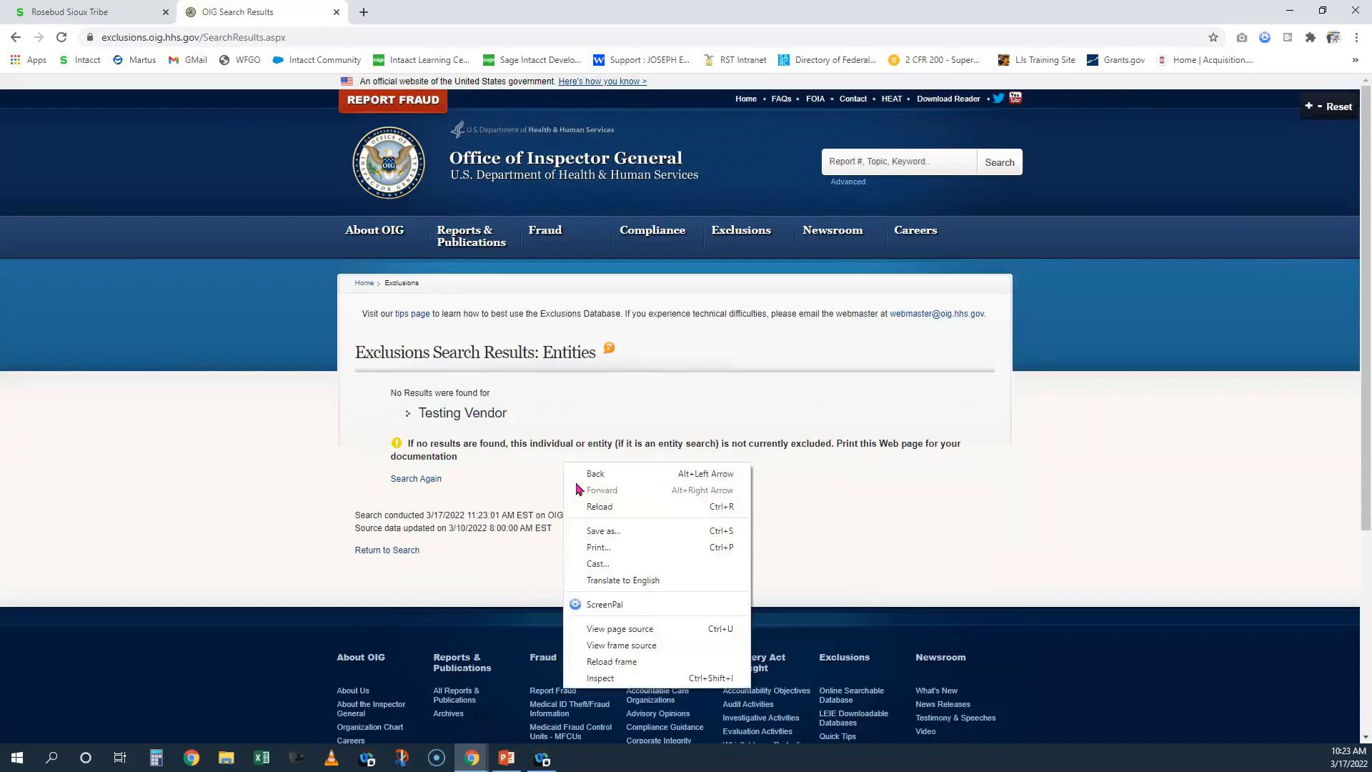
click(598, 547)
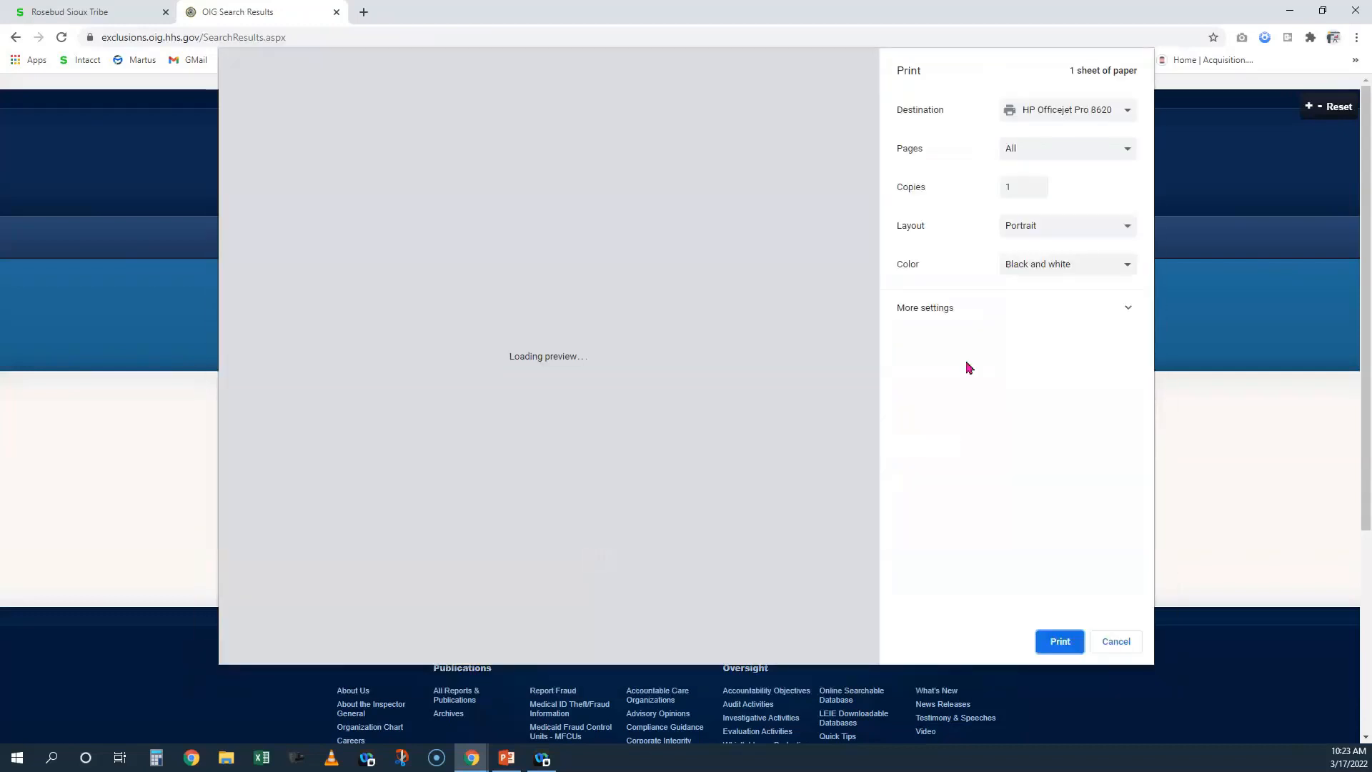
click(1059, 116)
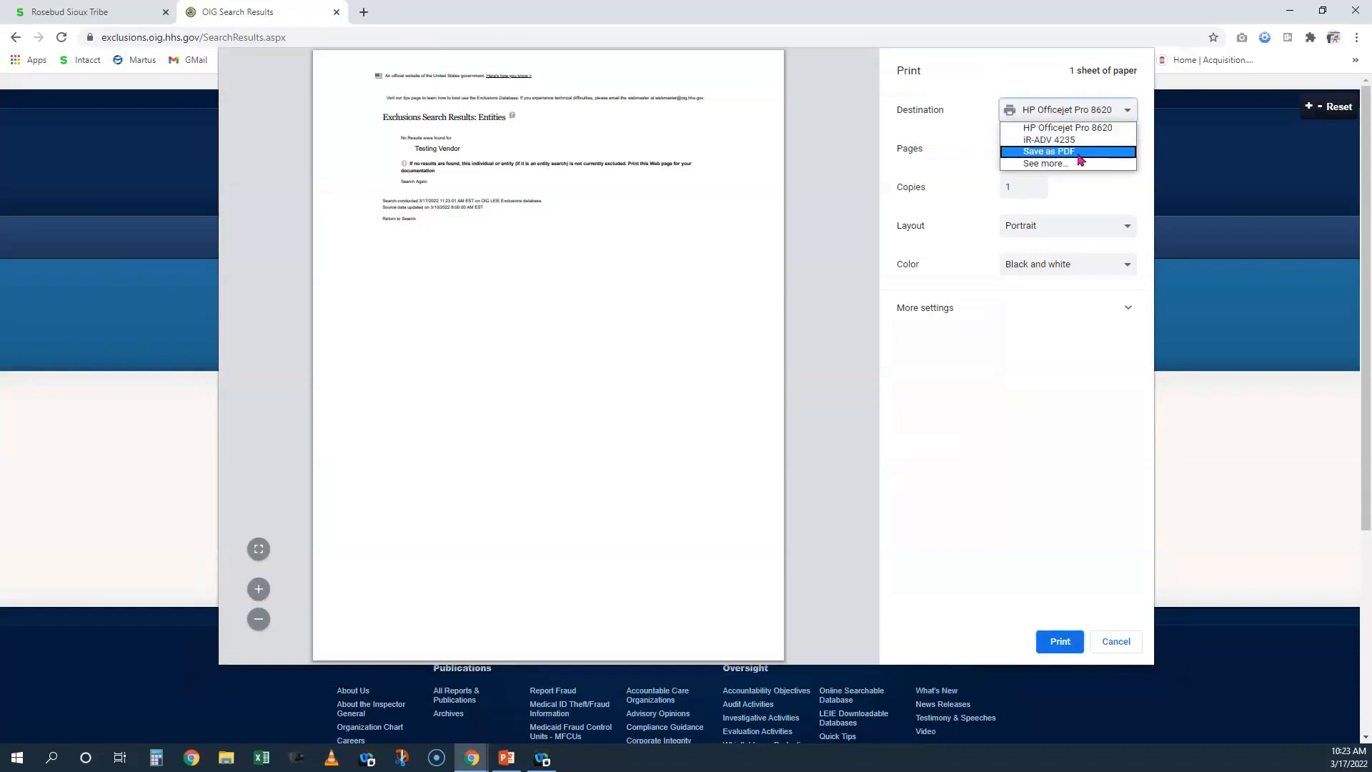
click(1078, 156)
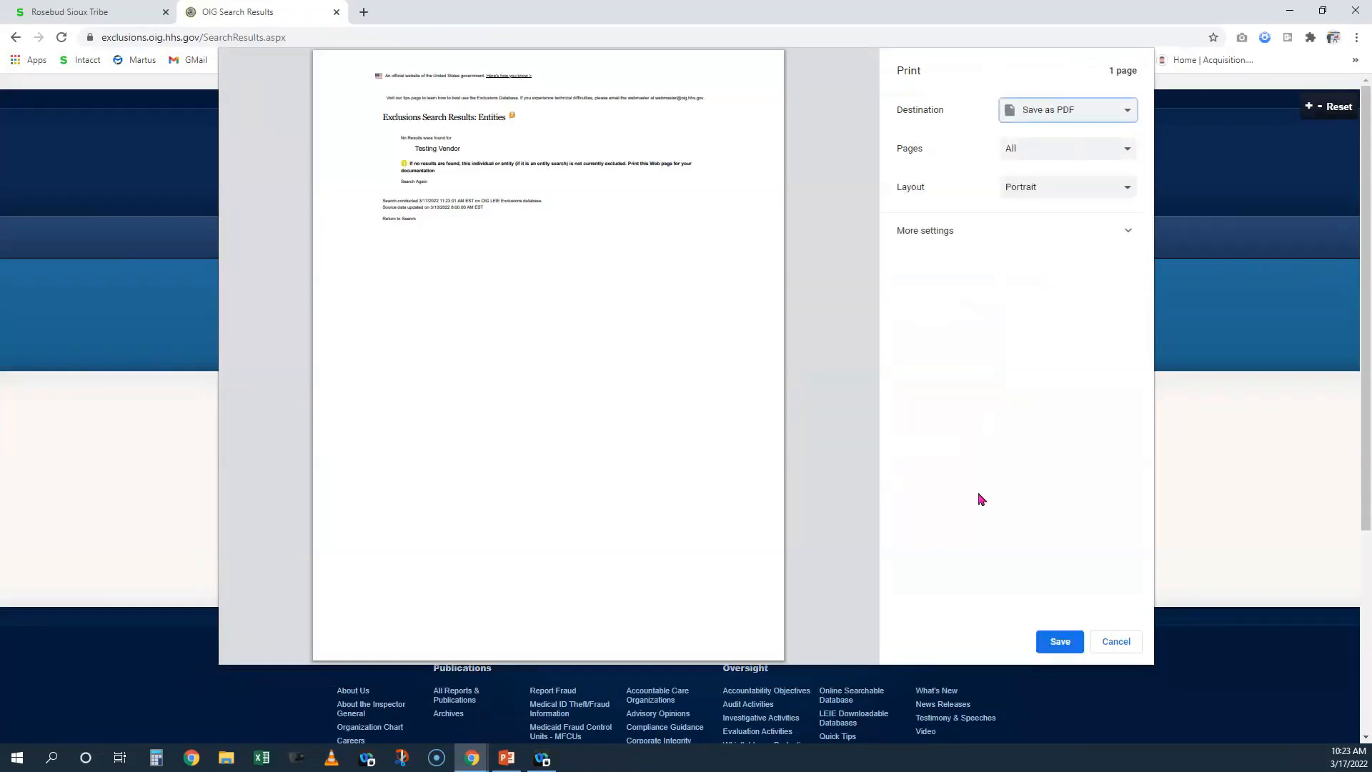
click(1062, 642)
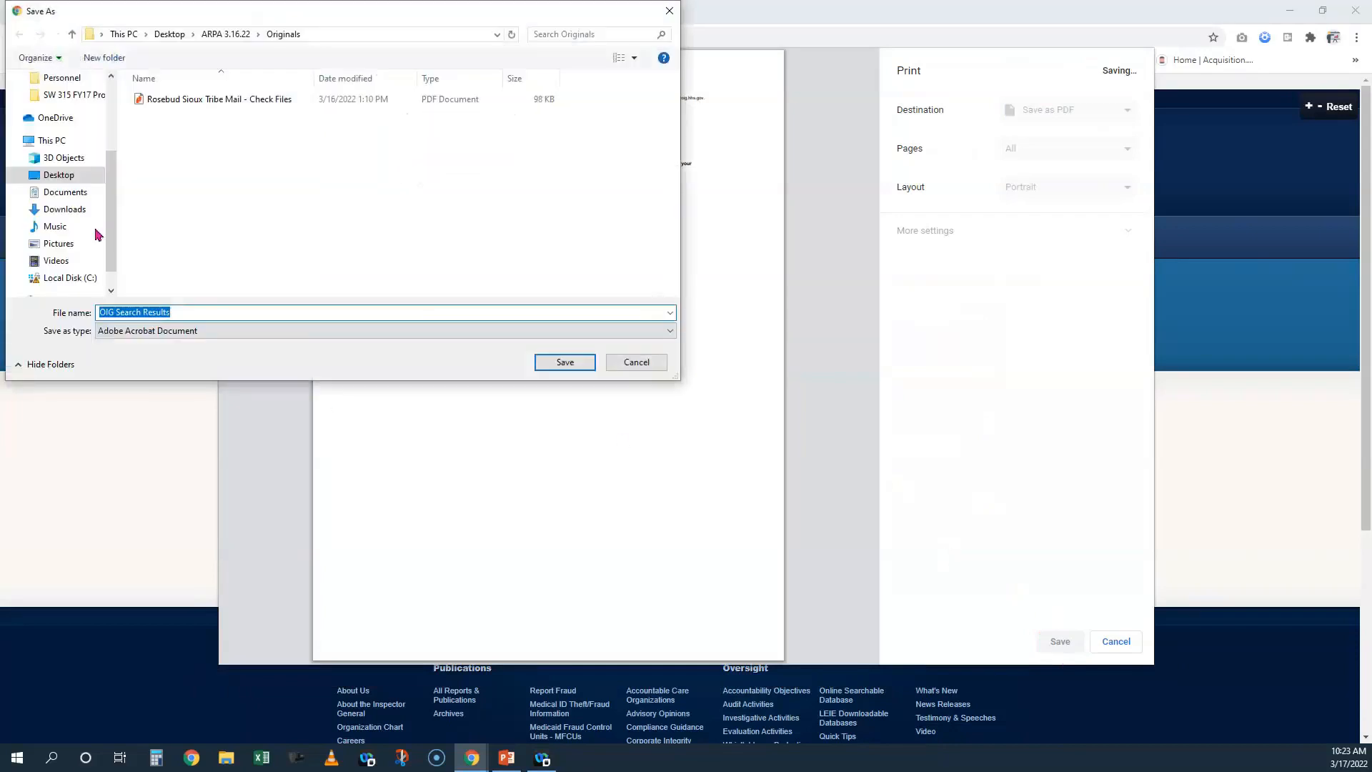
Save the PDF to the Desktop as "Testing Vendor 3.17.22 EPLS"
click(71, 175)
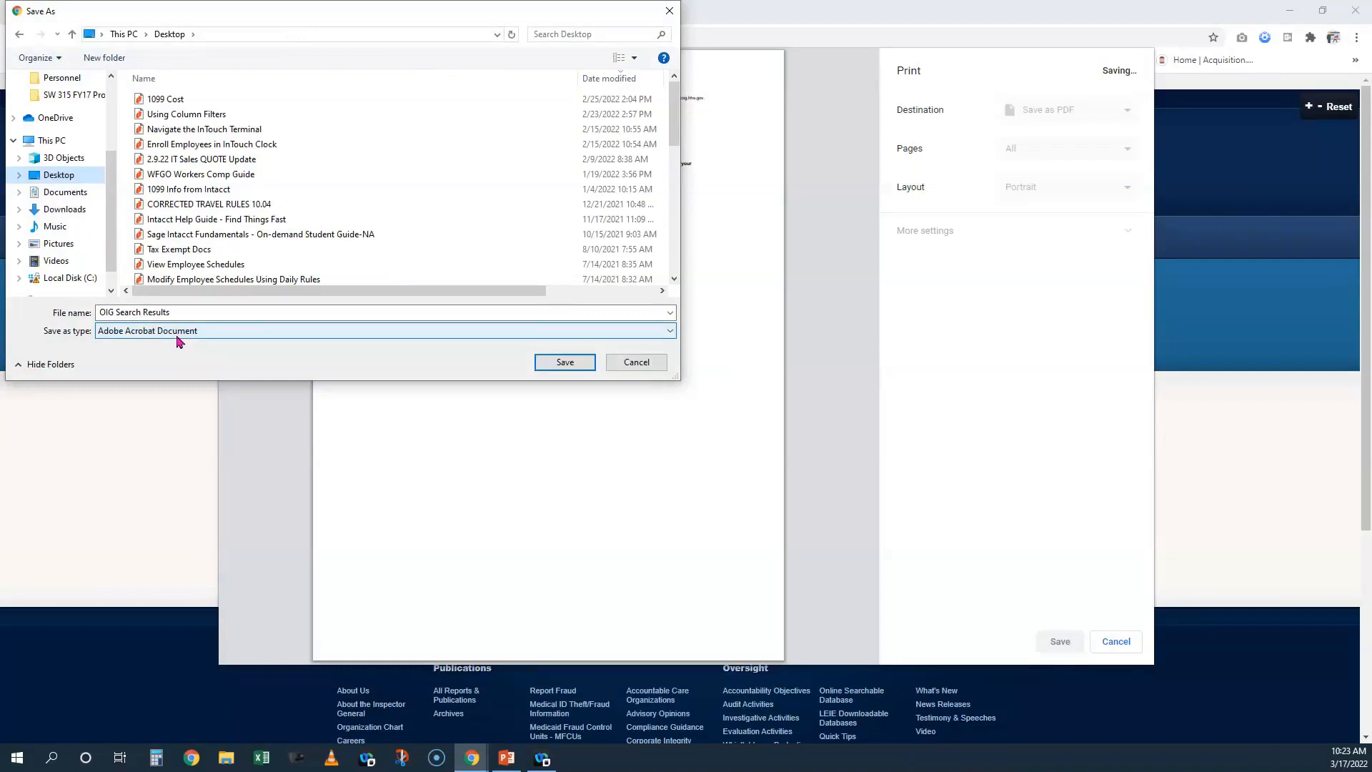
click(220, 312)
text(Testing Vendor )
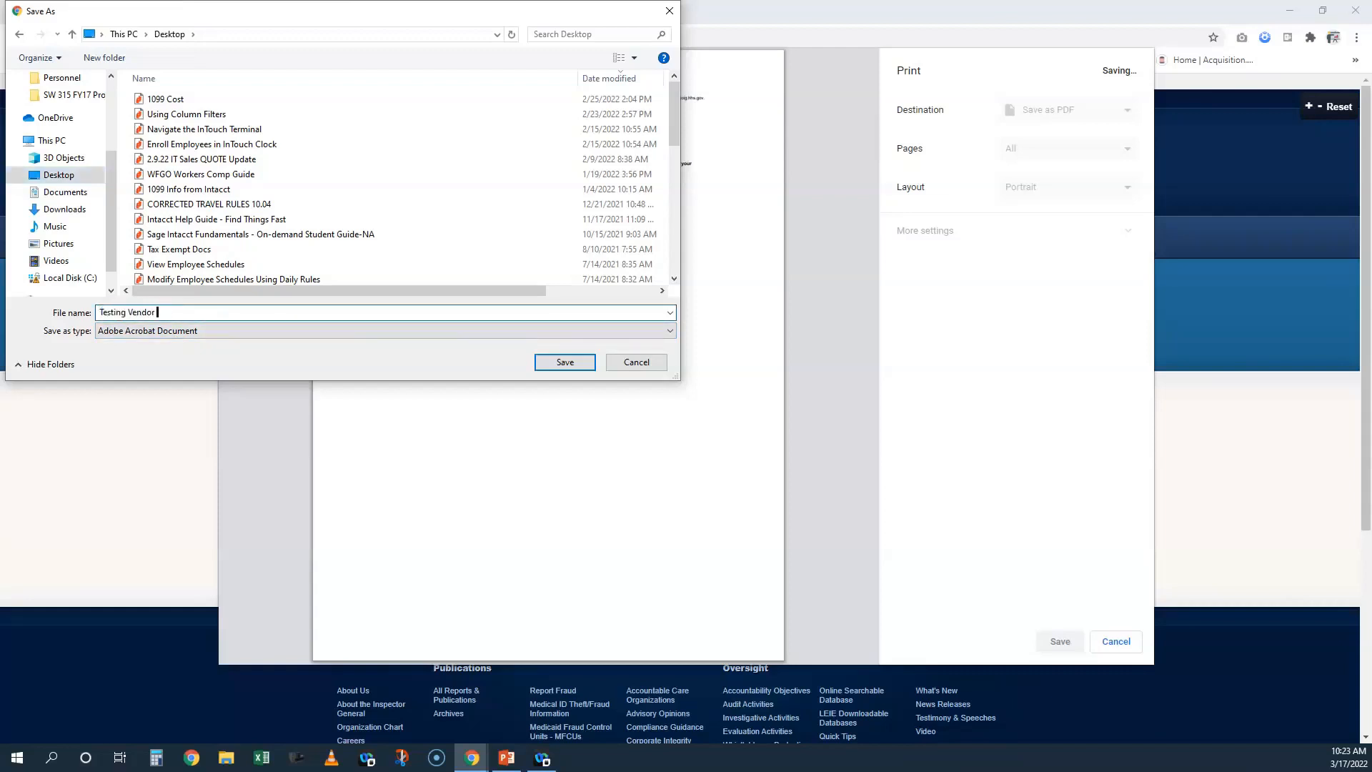
text(3.17.22 EPLS)
click(564, 363)
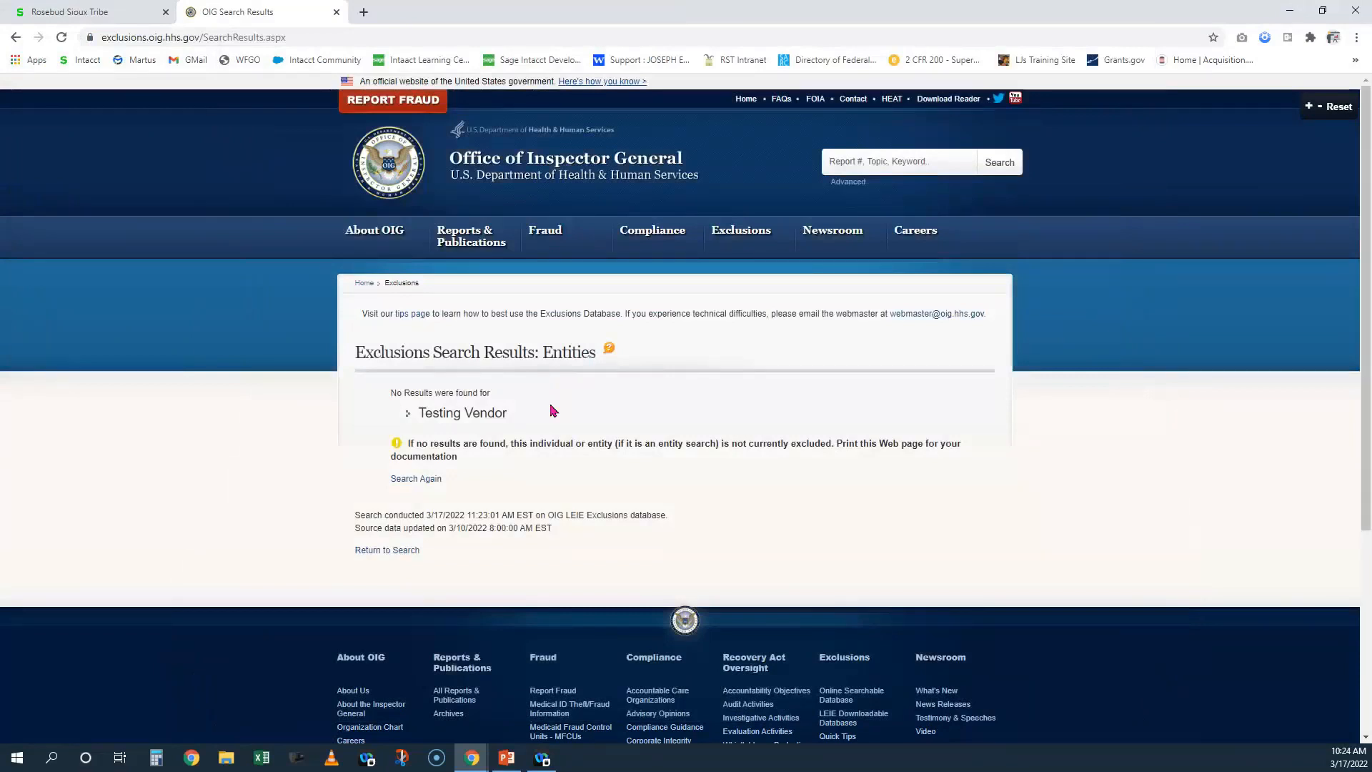
Return to the Sage Intacct requisition and attach the Testing Vendor 3.17.22 EPLS file directly from the desktop
click(65, 8)
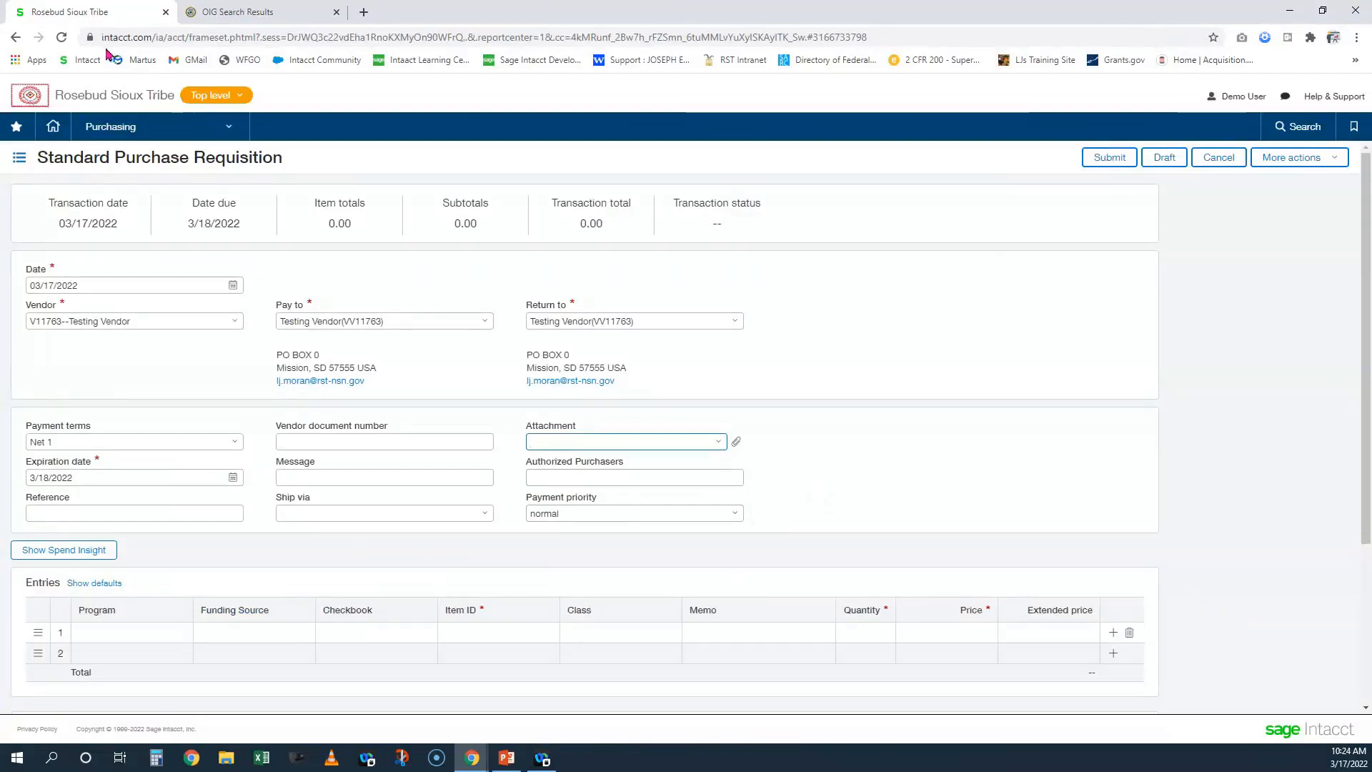
key(super+Down)
drag(298, 318, 1062, 461)
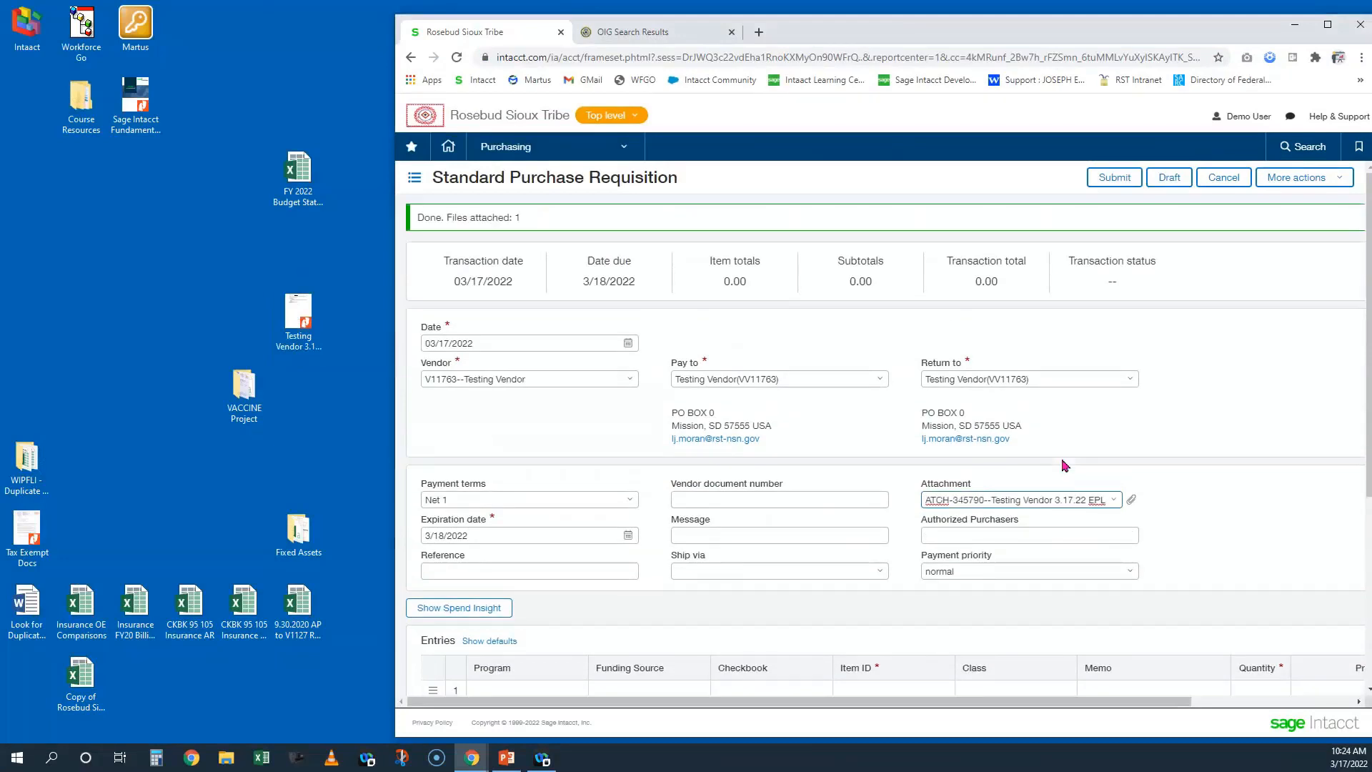
Clear the requisition's attachment and add a new one by browsing to Testing Vendor 3.17.22 EPLS on the Desktop
click(1114, 500)
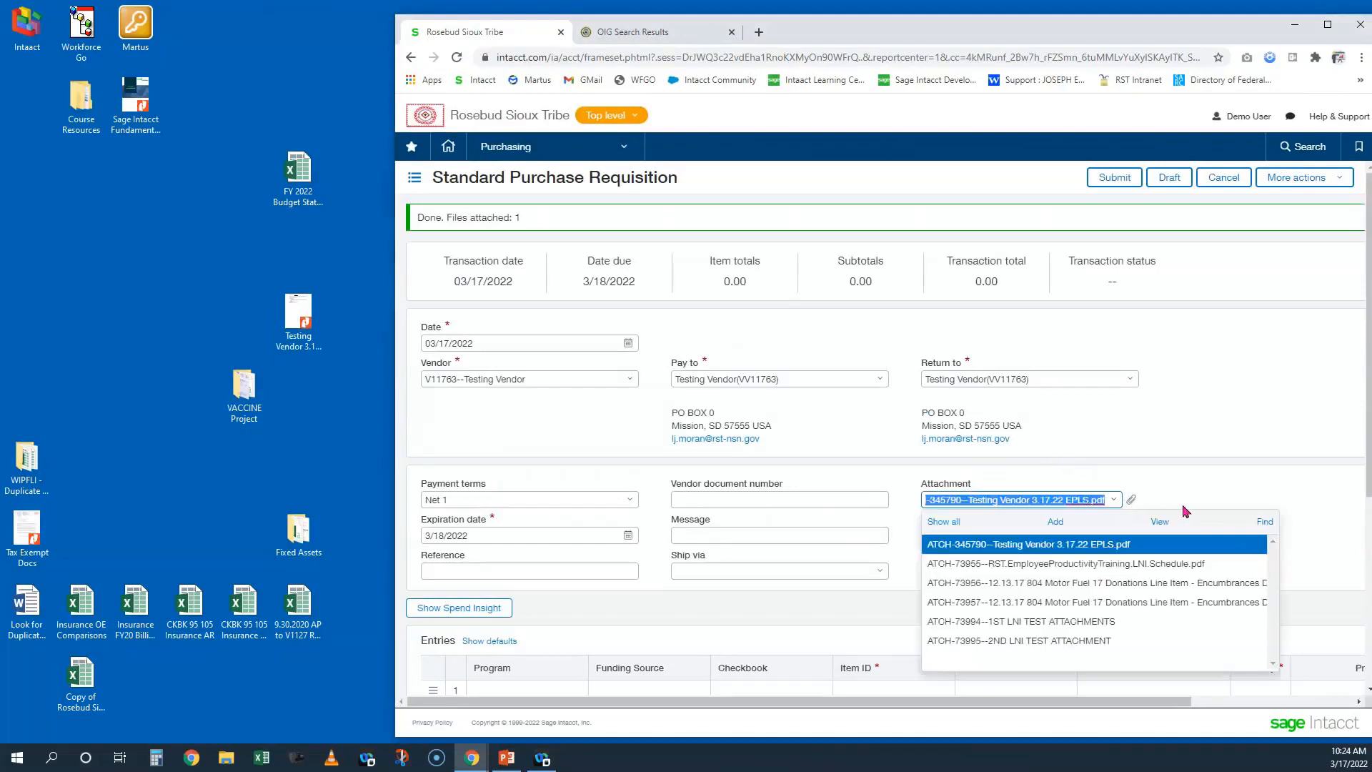
key(BackSpace)
click(1054, 521)
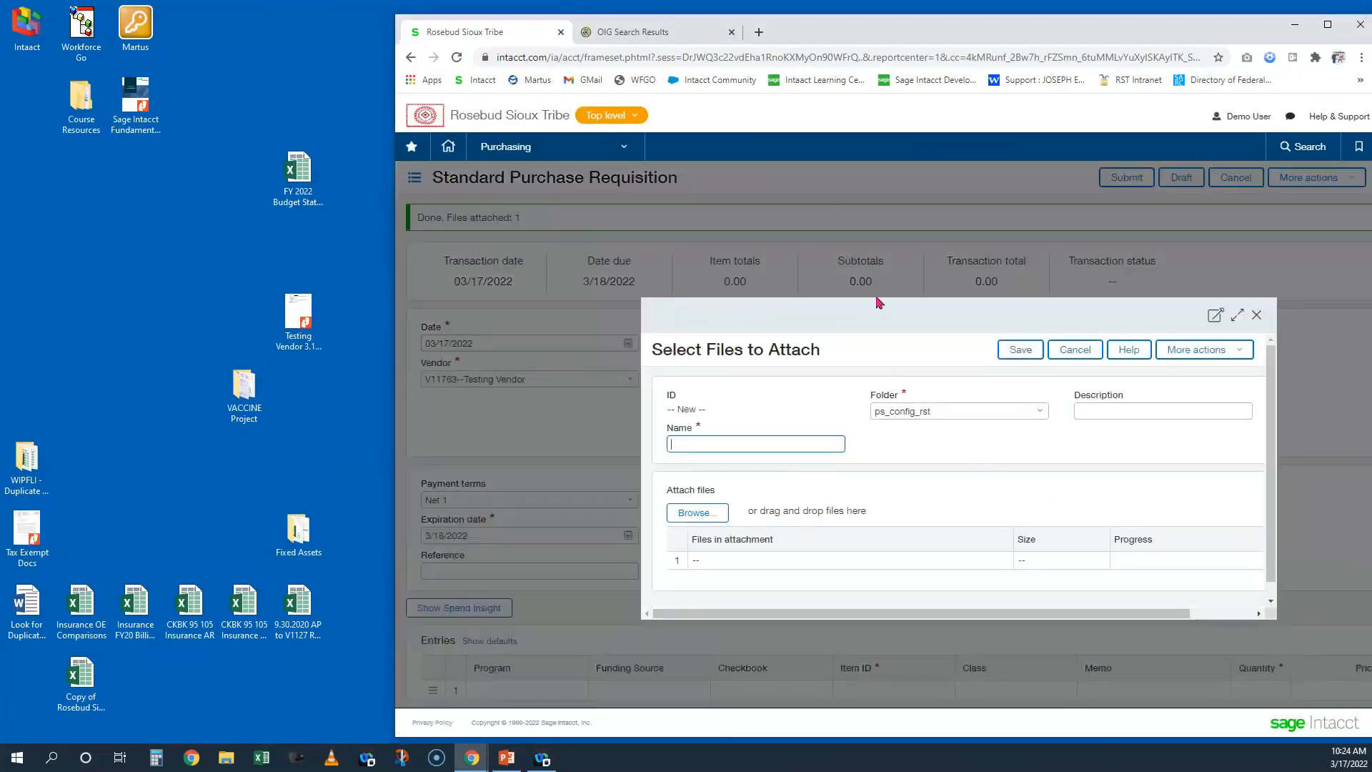
click(714, 520)
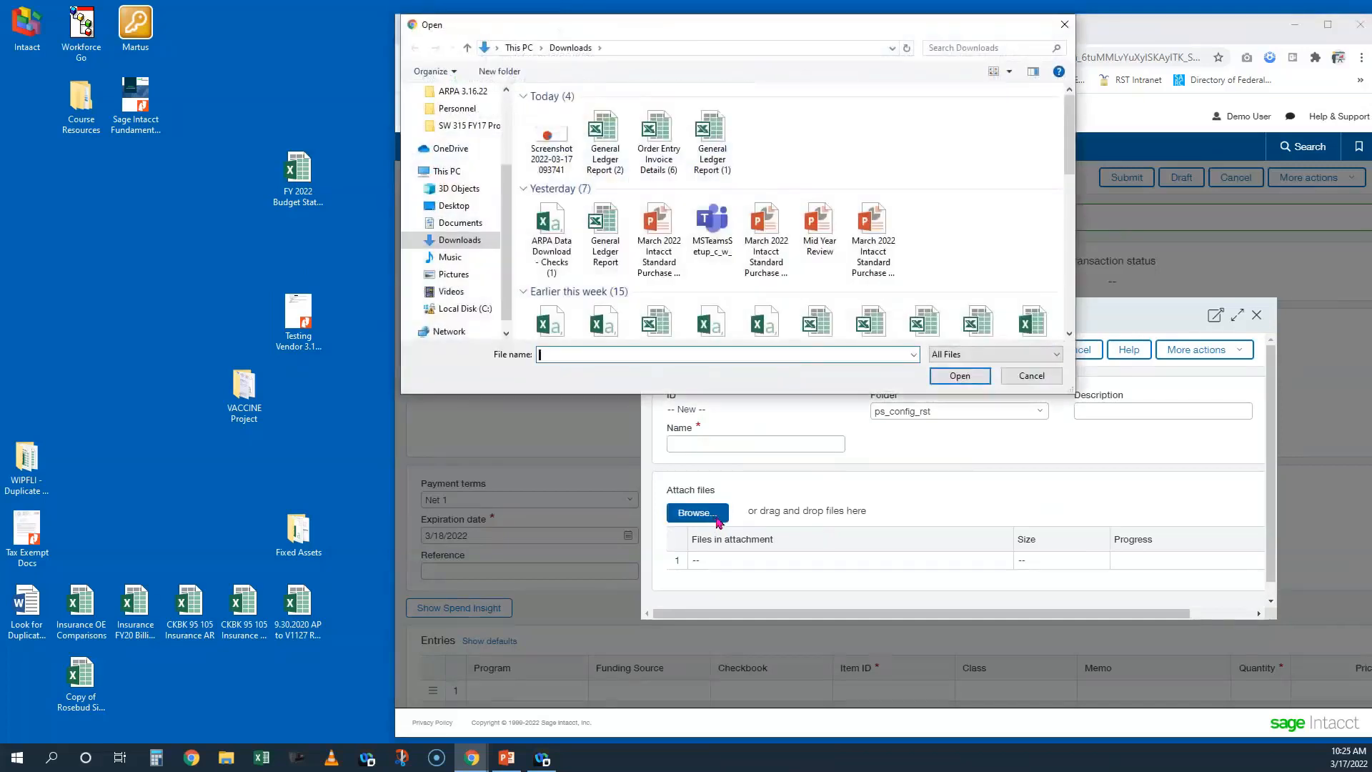
click(453, 205)
click(586, 114)
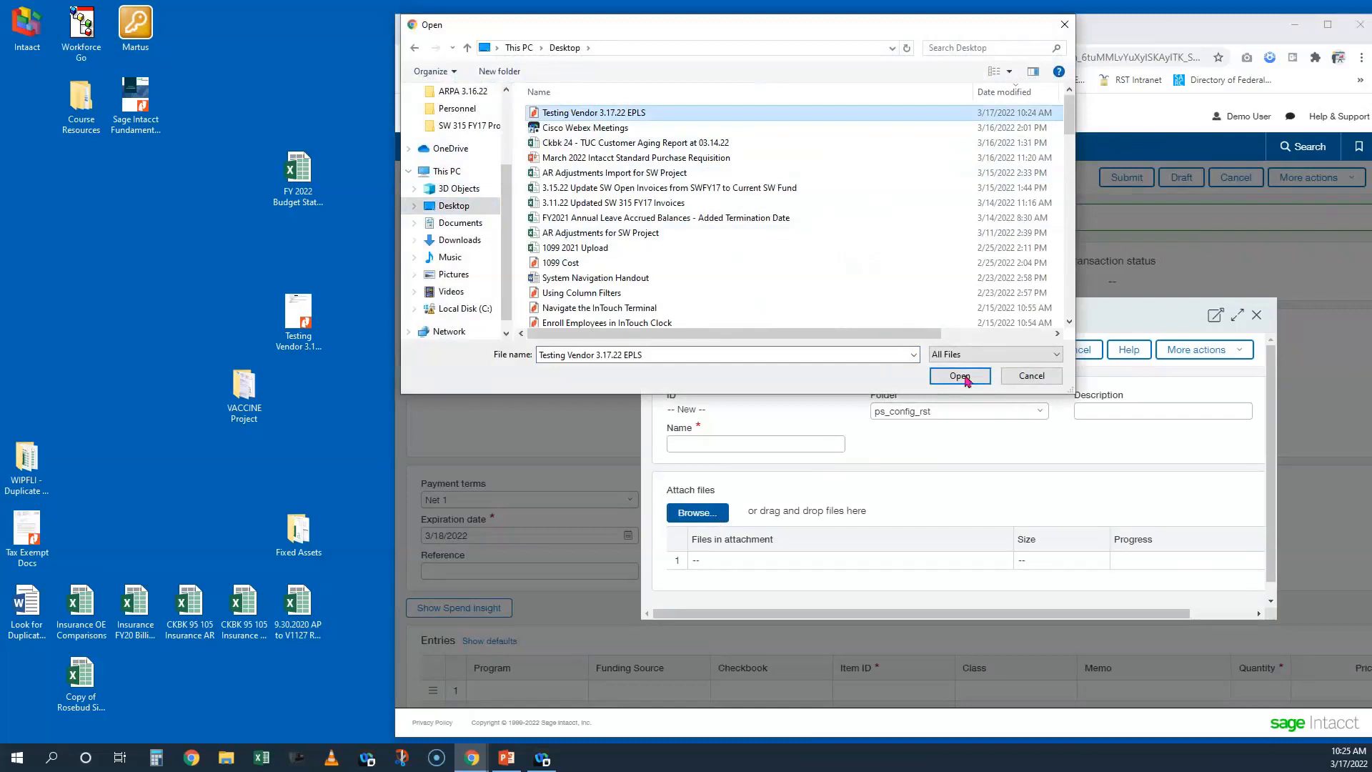
click(959, 375)
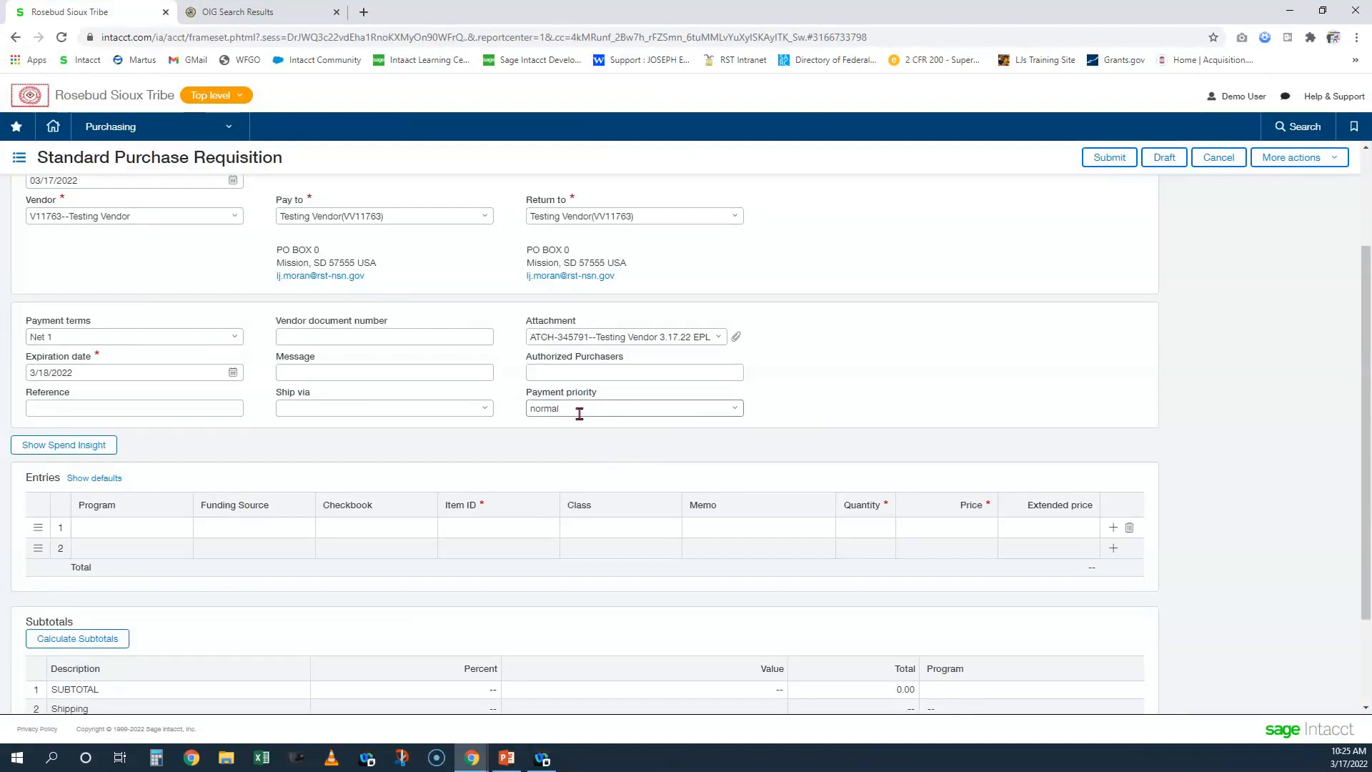
Examine the available payment priority options without changing the selection
click(736, 406)
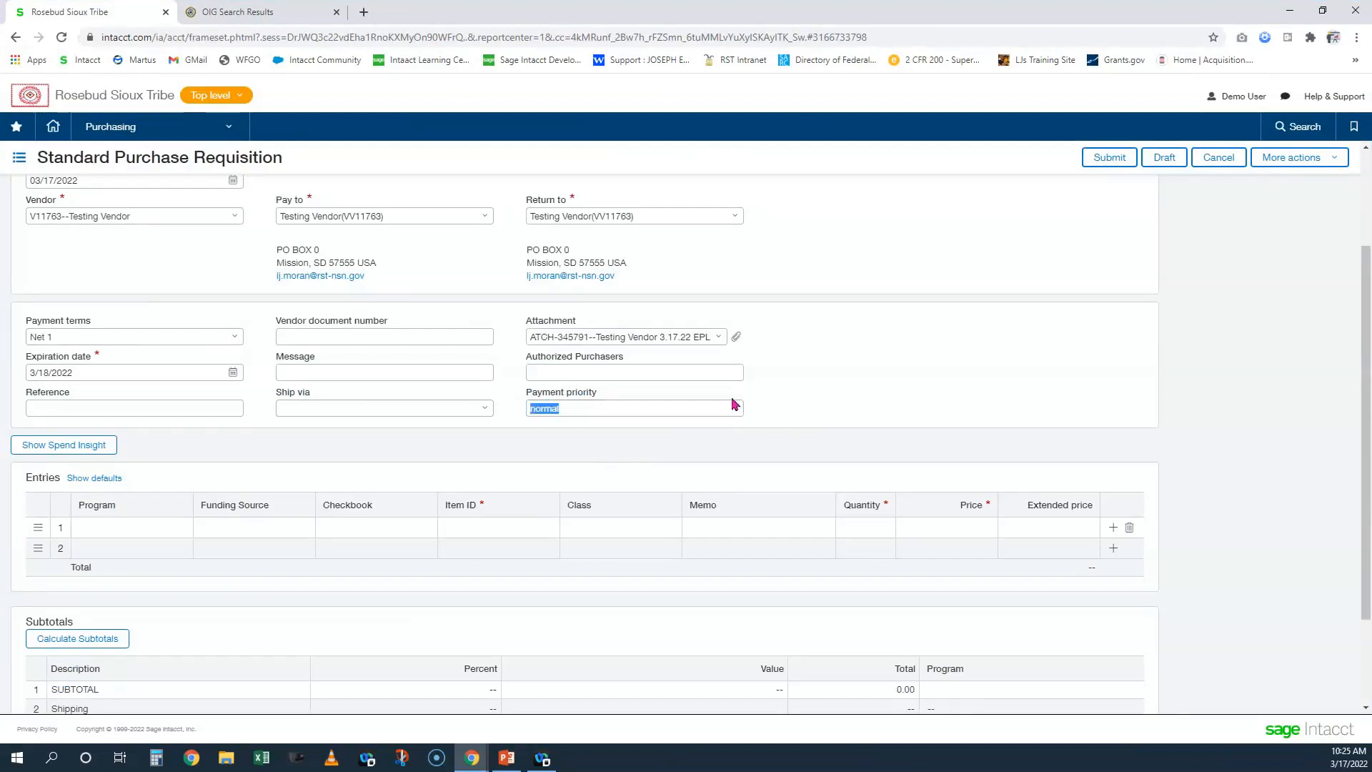
click(740, 413)
click(738, 409)
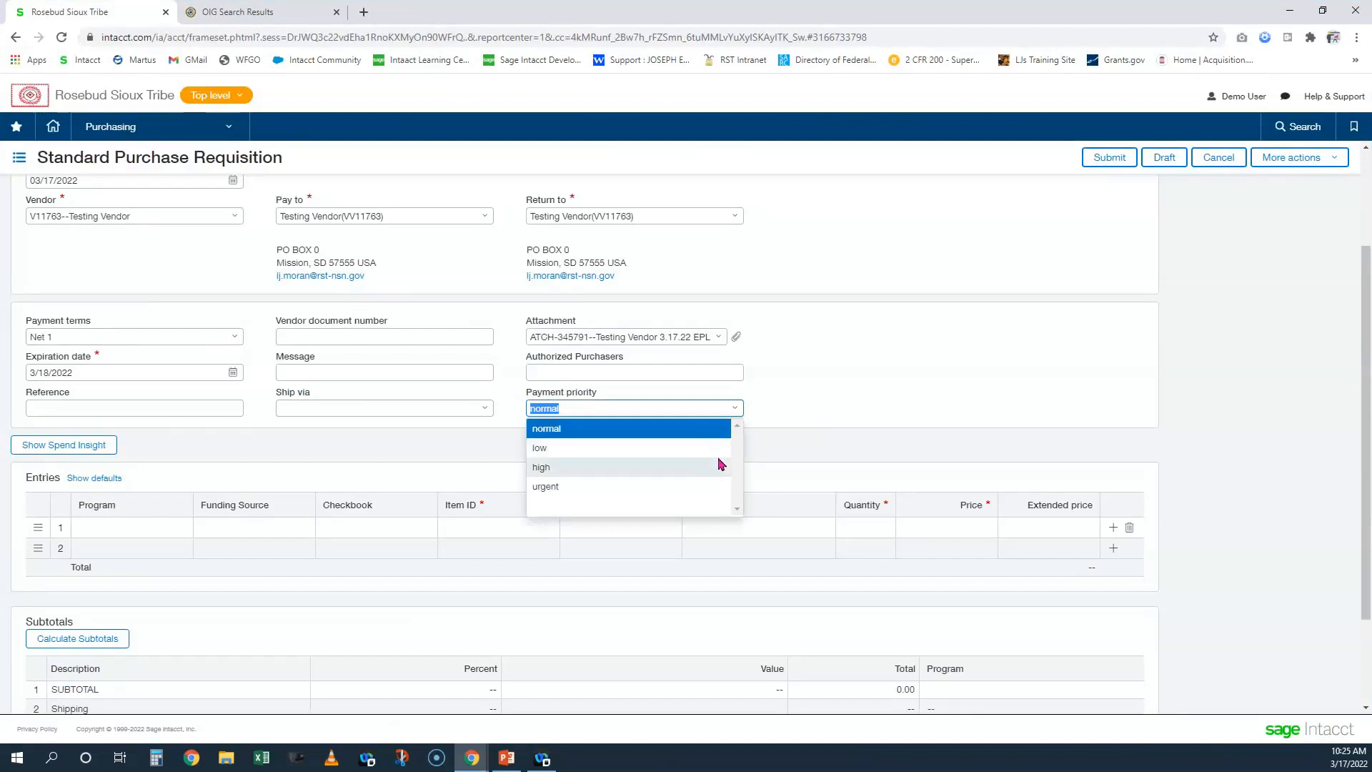
click(858, 431)
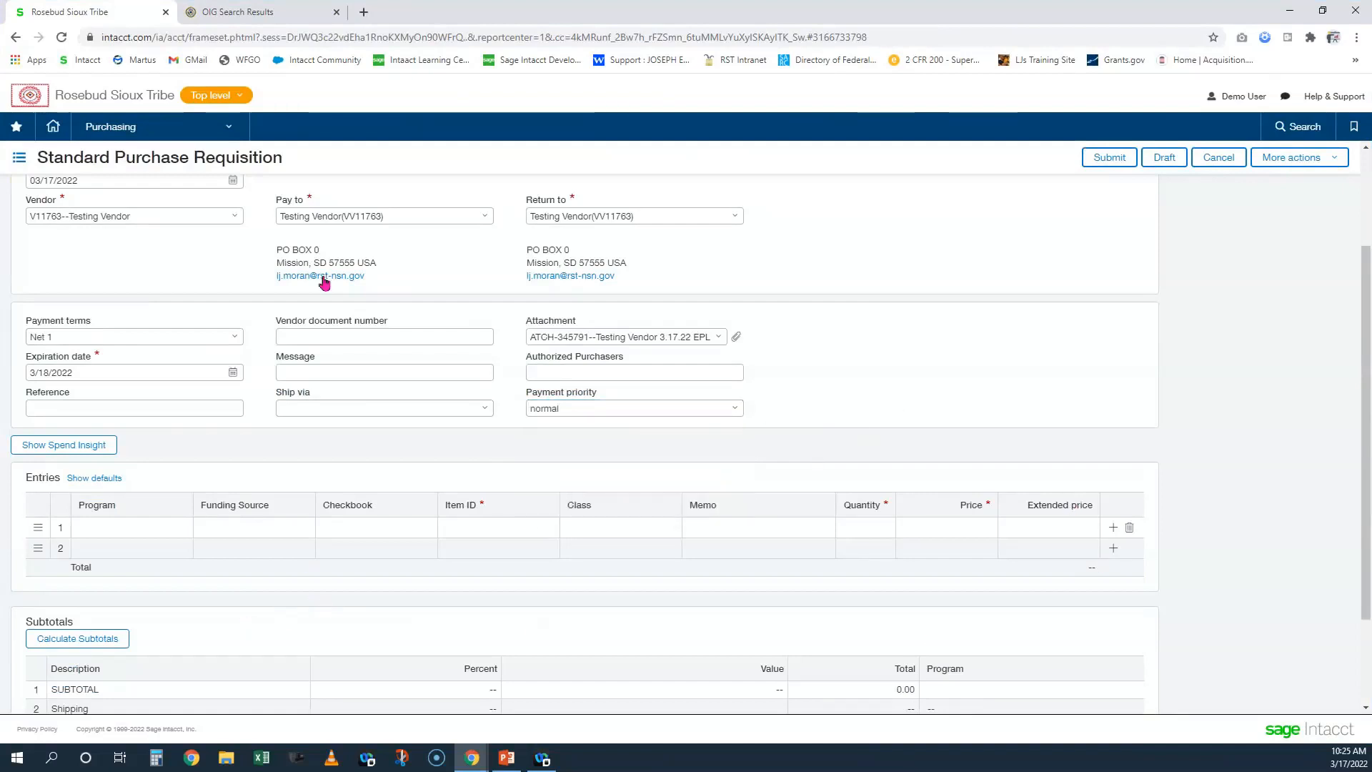
Set the Program of the first entry line to TEST--Test Company
scroll(357, 343, up, 1)
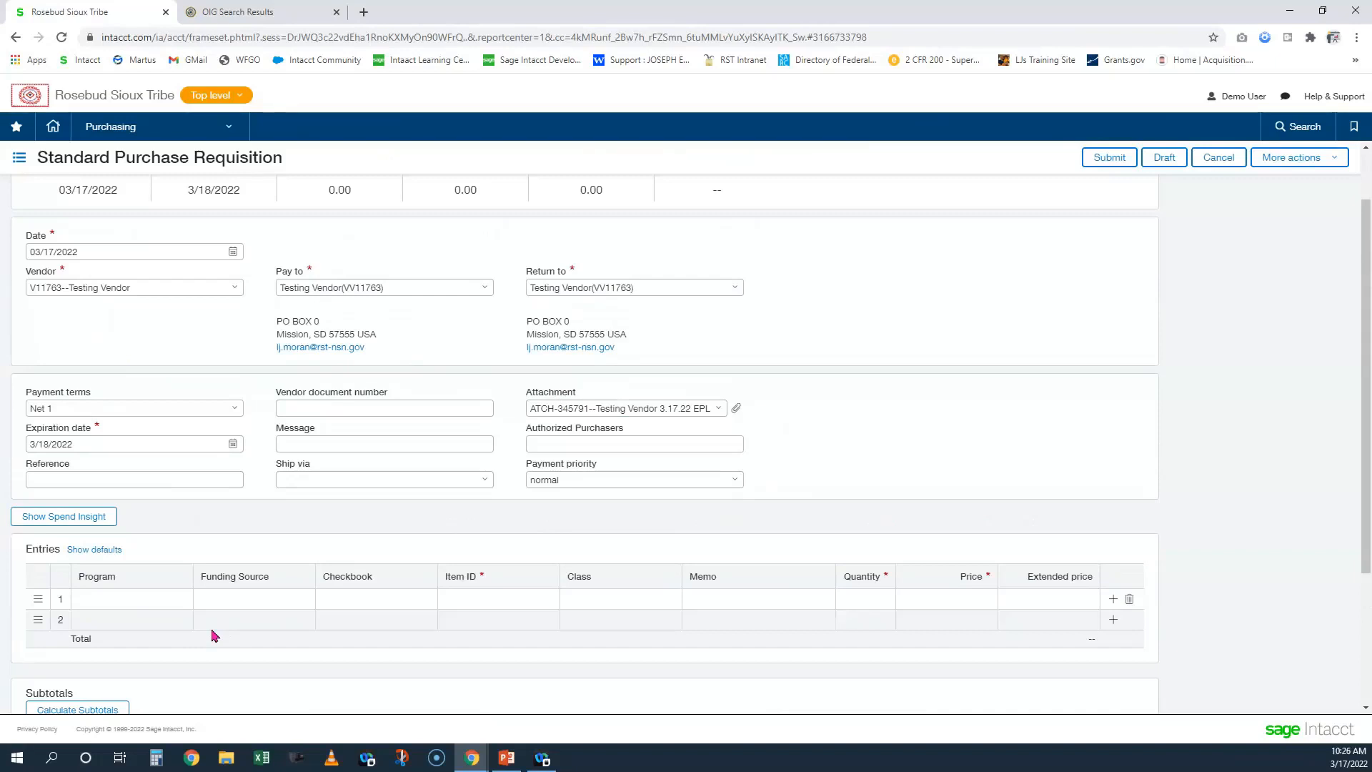
click(153, 616)
click(152, 602)
text(test)
click(144, 644)
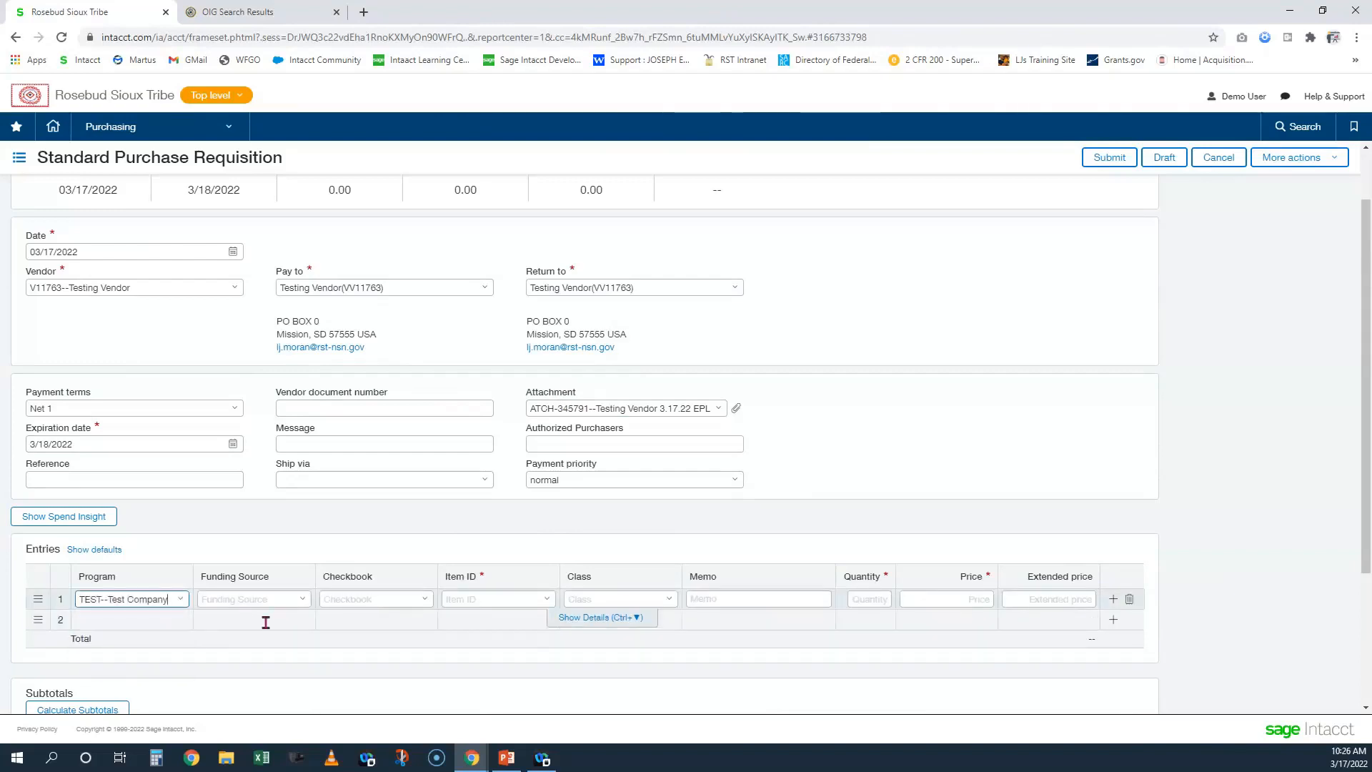
Set the first entry line's Checkbook to 35--Shielding the People and its Funding Source to TEST FOR TRAINING
click(355, 600)
text(35)
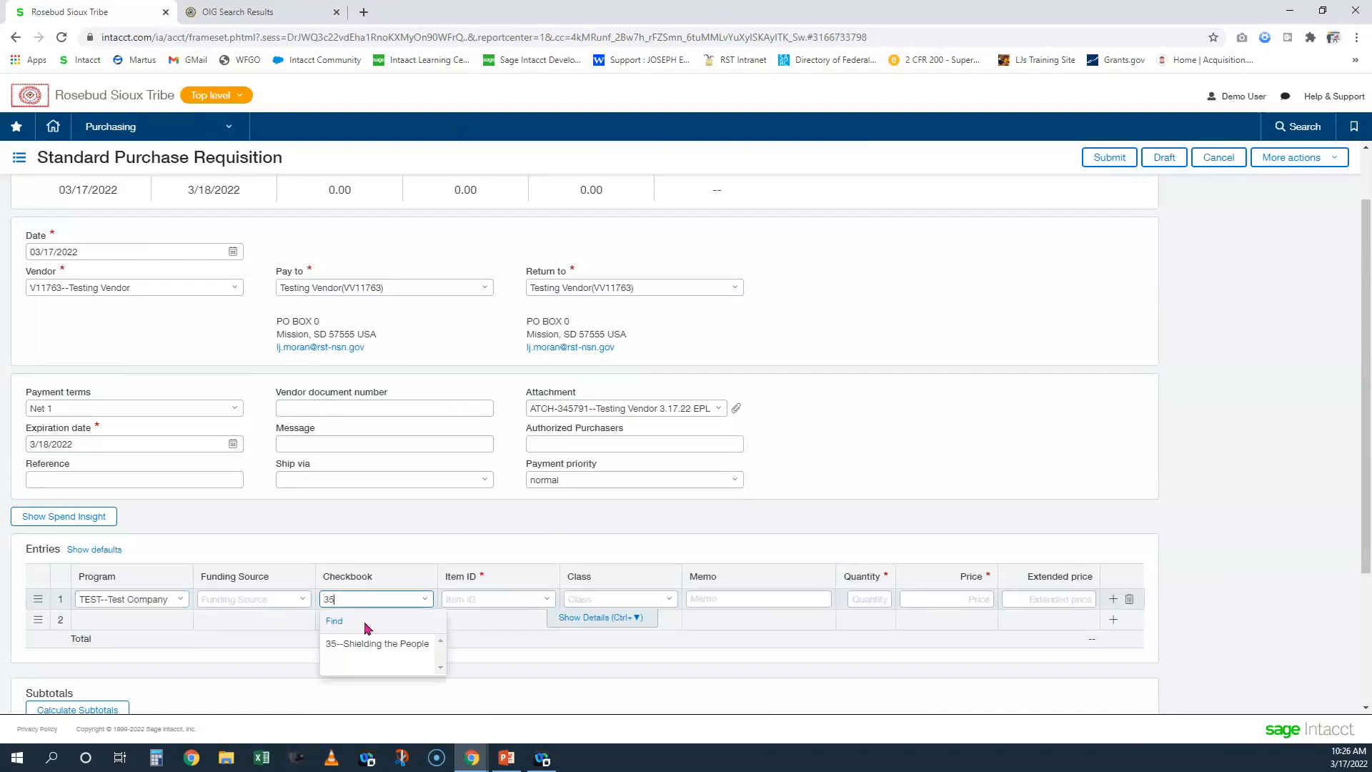
click(371, 645)
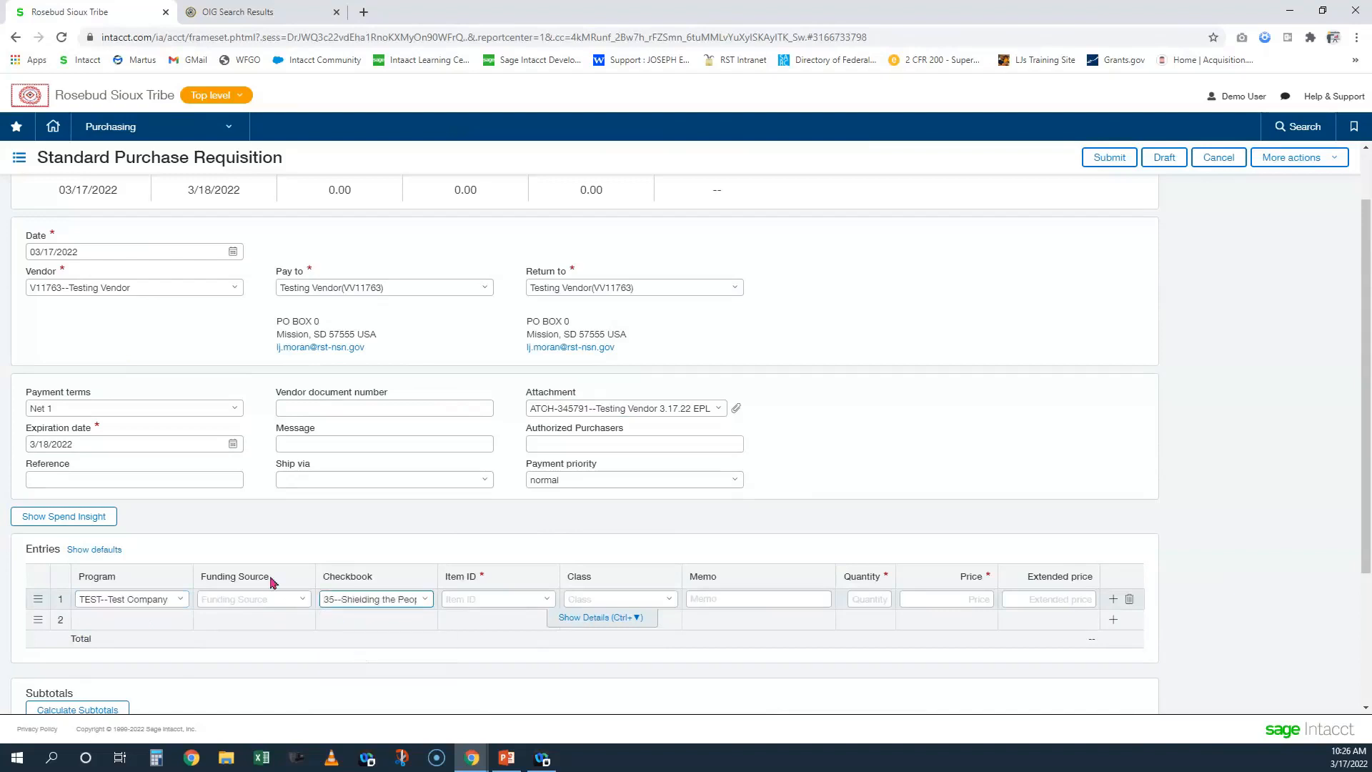
click(303, 604)
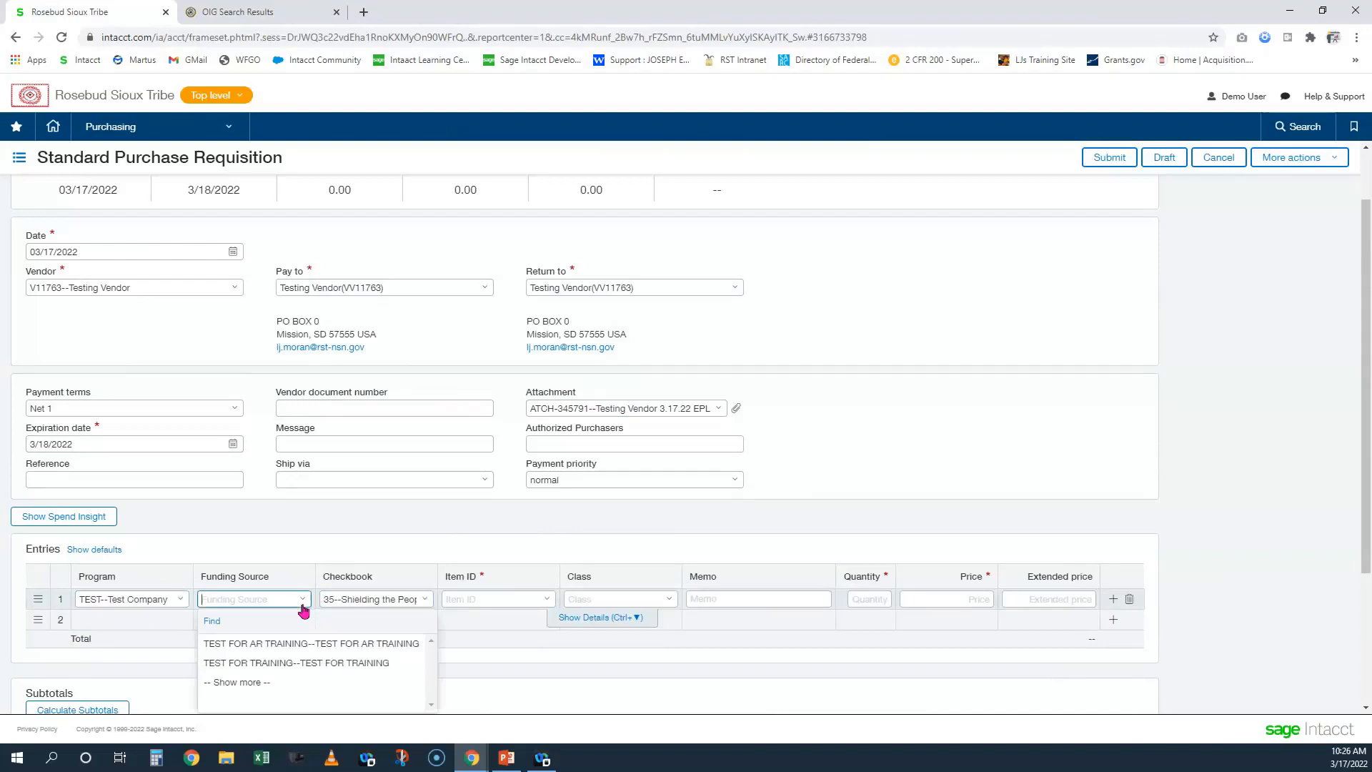
click(301, 665)
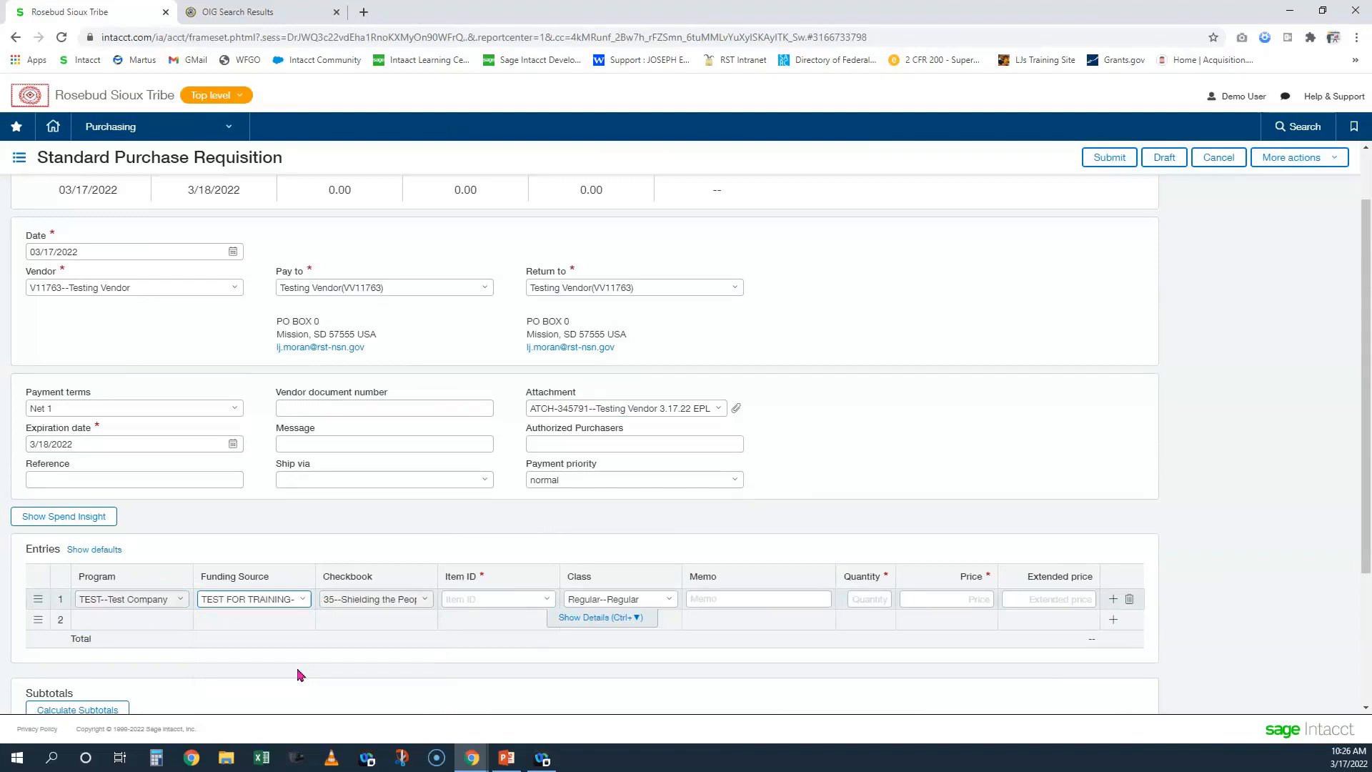
Set the first entry line's Item ID to 69050--Office Supplies and enter the memo "Ink pens"
click(545, 600)
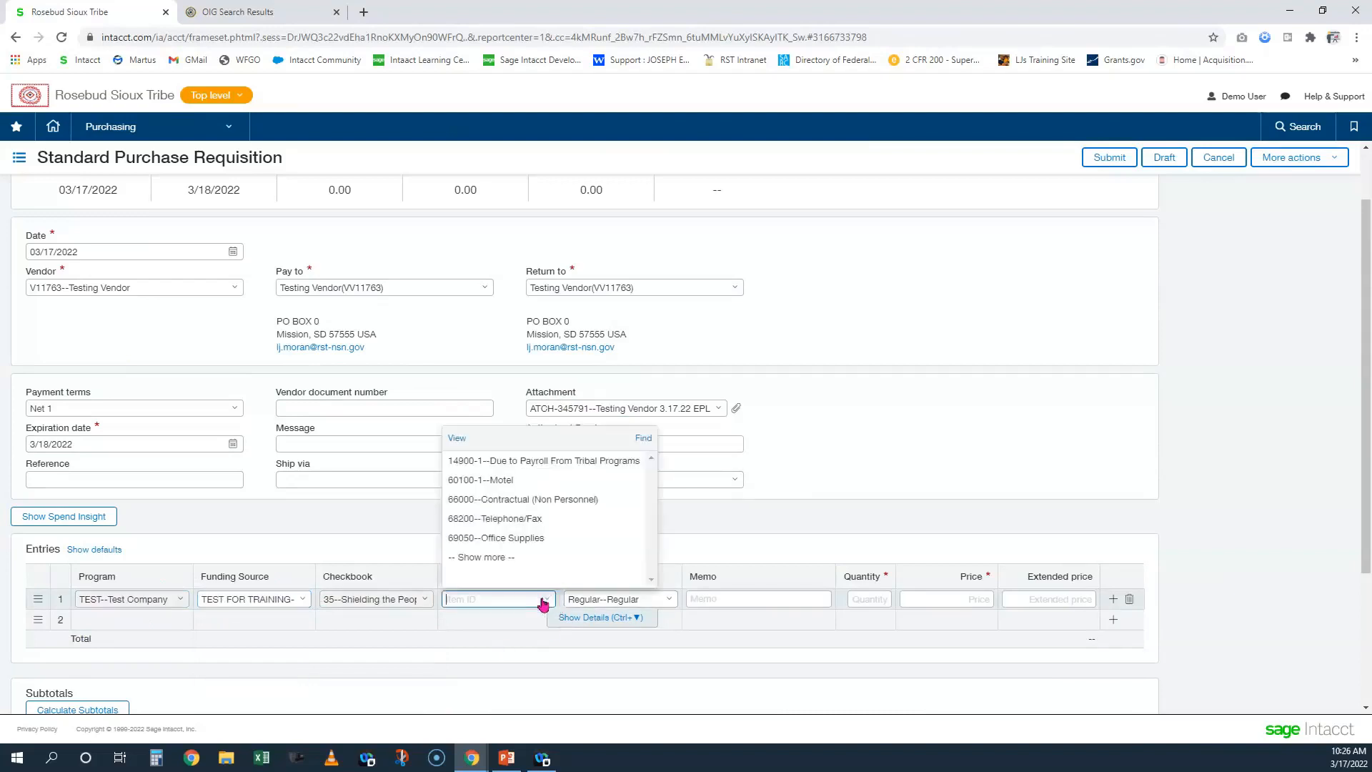
click(495, 538)
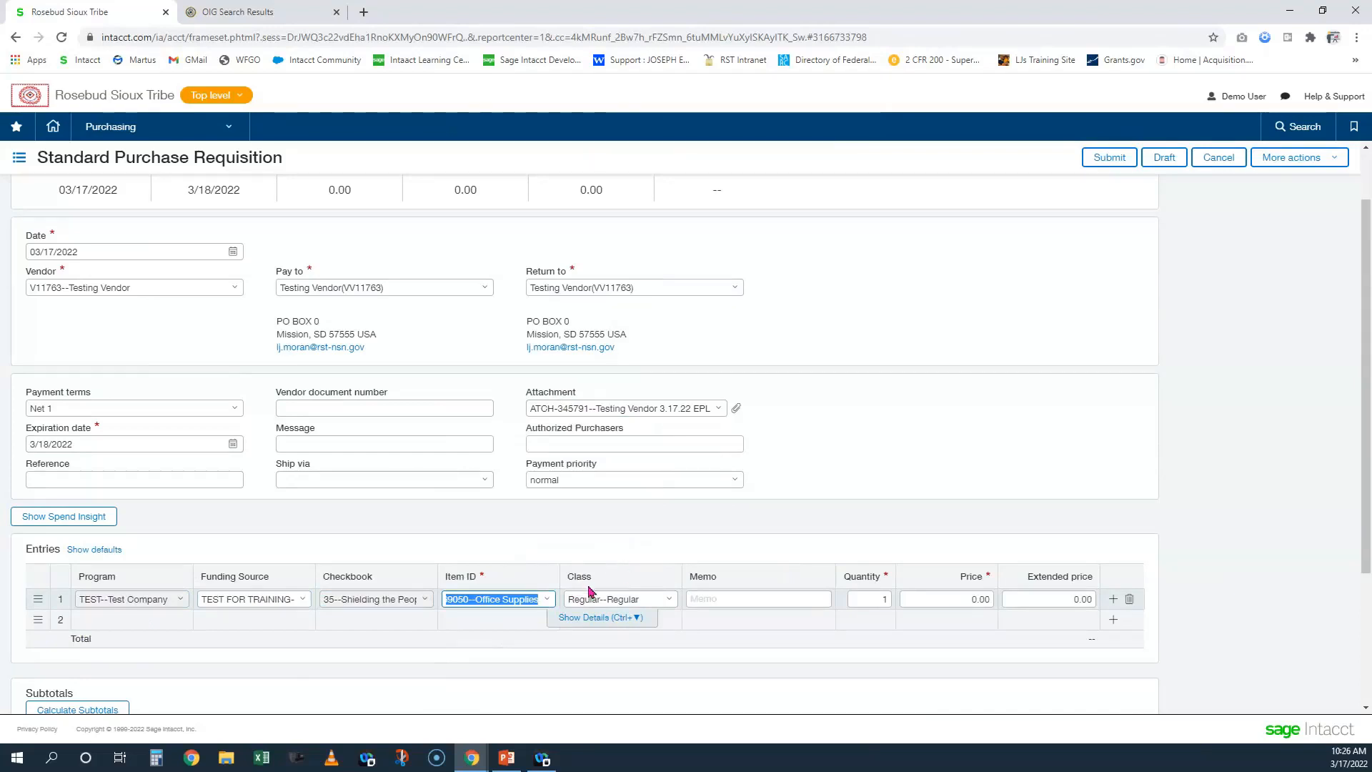
click(734, 597)
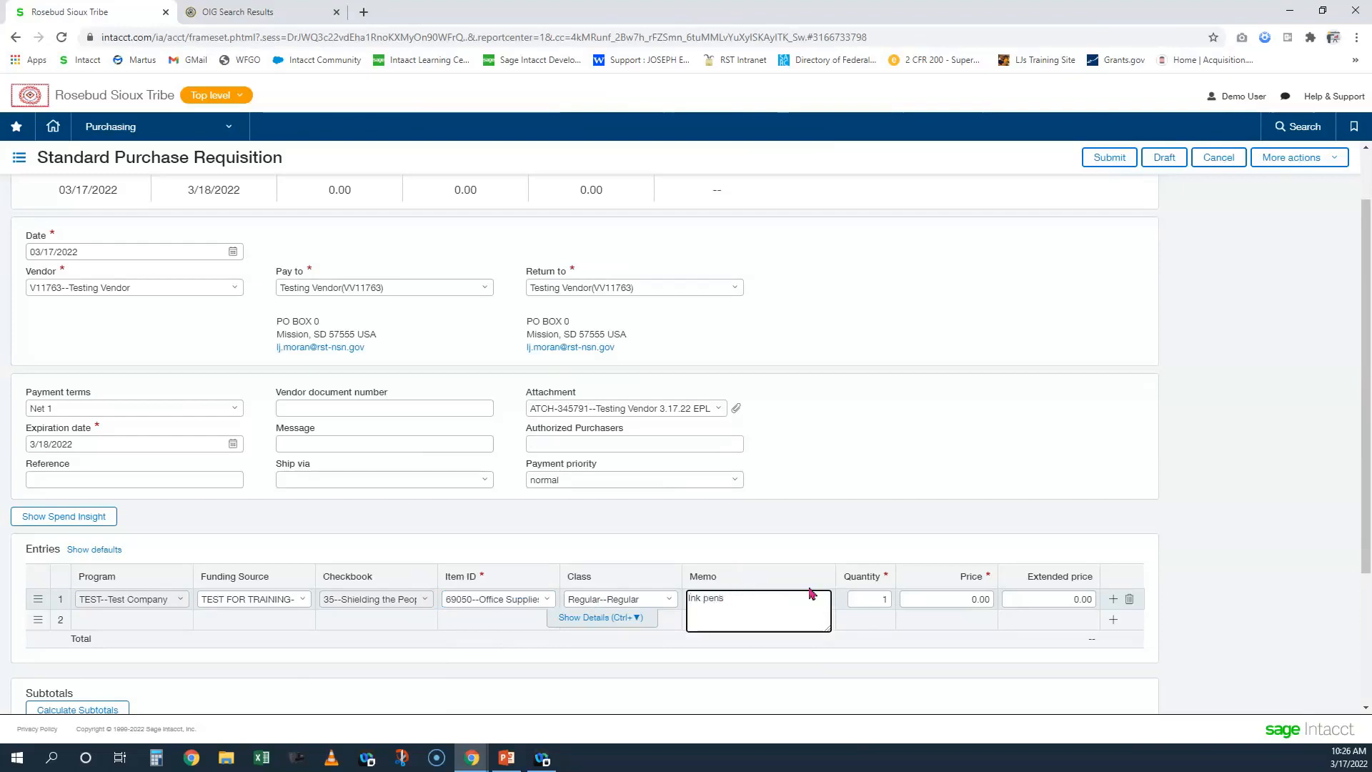
Set the price of the first entry line to 10
click(810, 532)
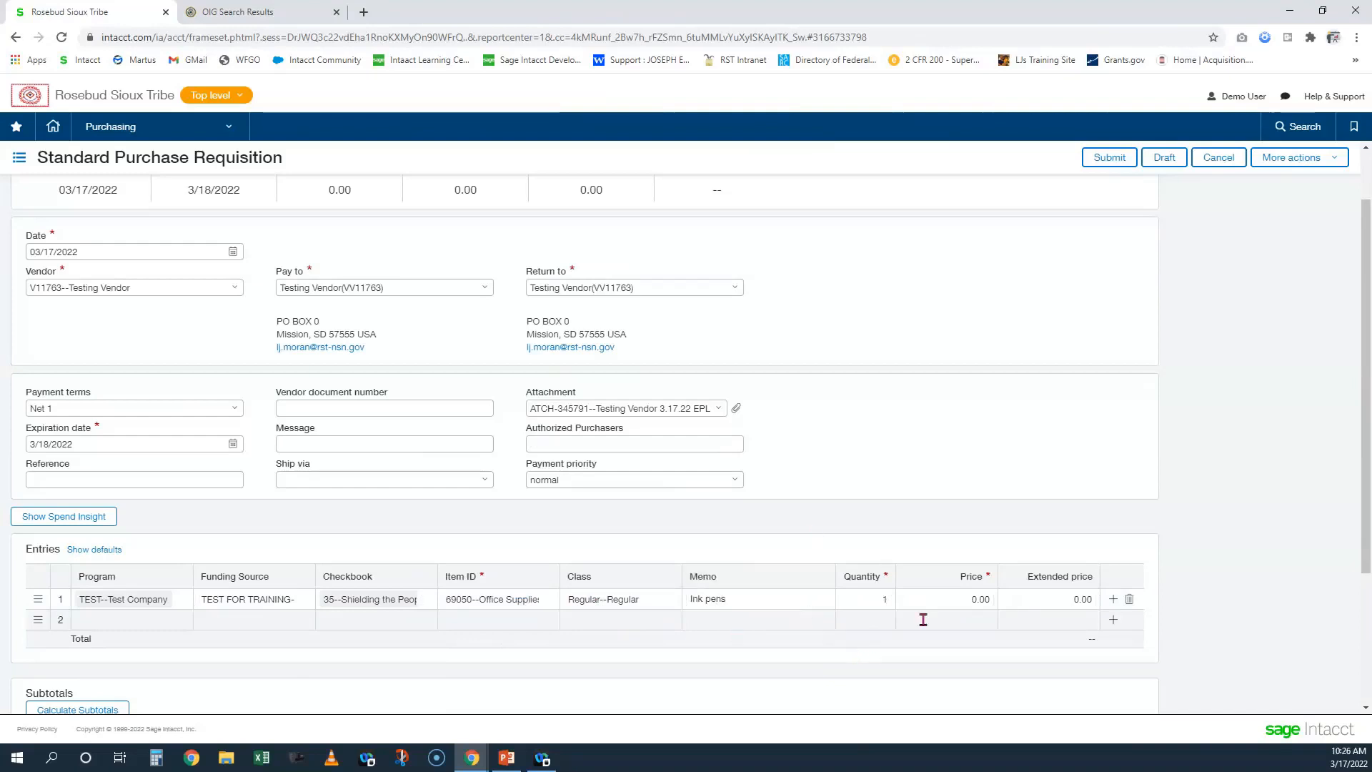
click(961, 604)
text(10)
click(1045, 509)
Check this purchase against the office supplies budget and available funds in the Spend Insight
click(84, 525)
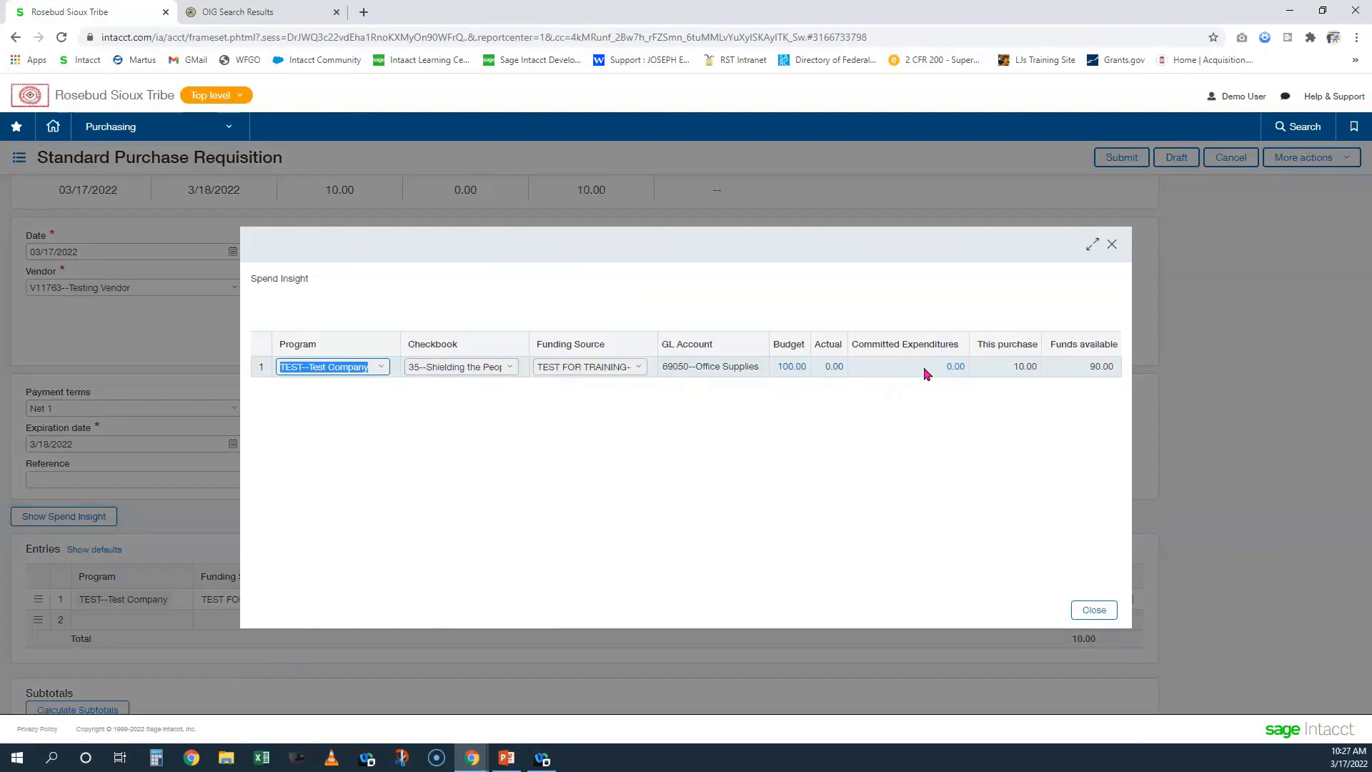
double_click(1020, 366)
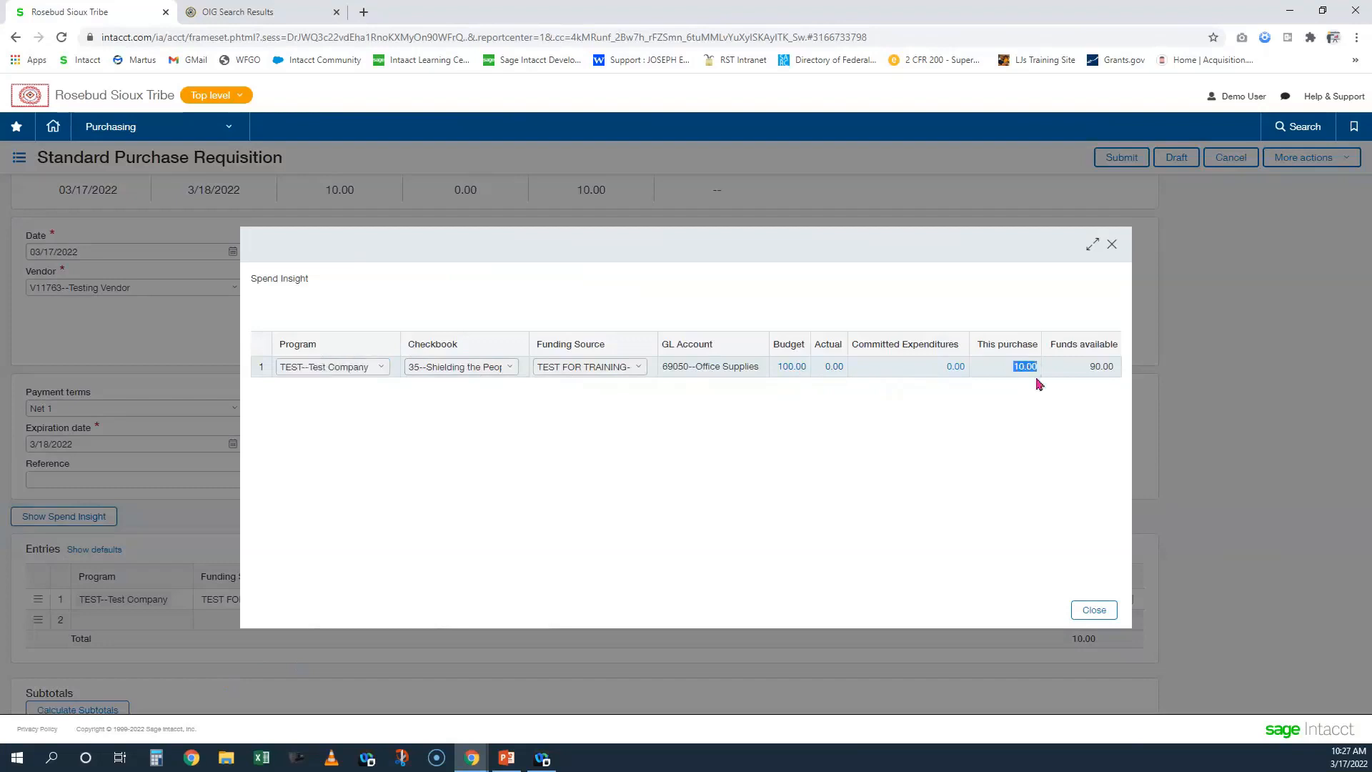
double_click(1104, 366)
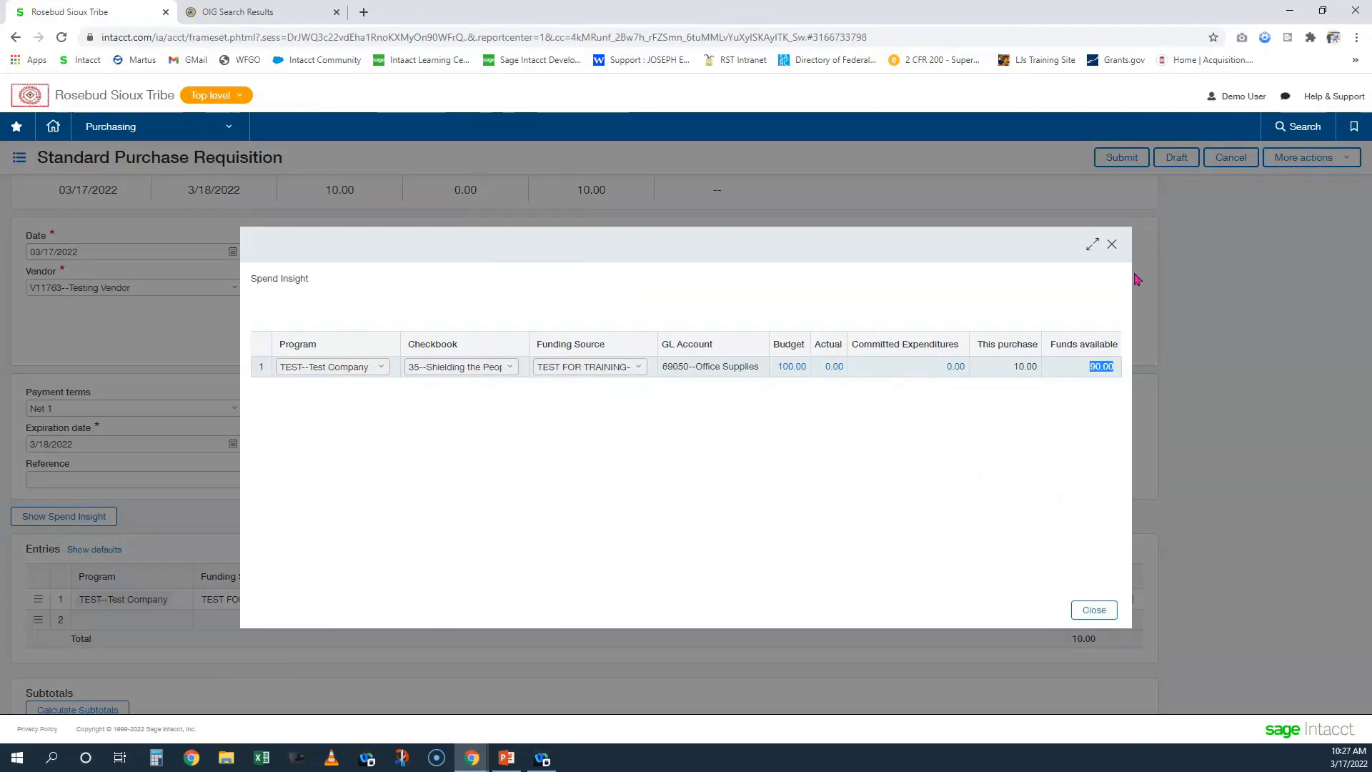
click(1112, 244)
Set the ink pens line's price to 110 and try to submit the requisition
click(946, 604)
text(110)
click(1263, 523)
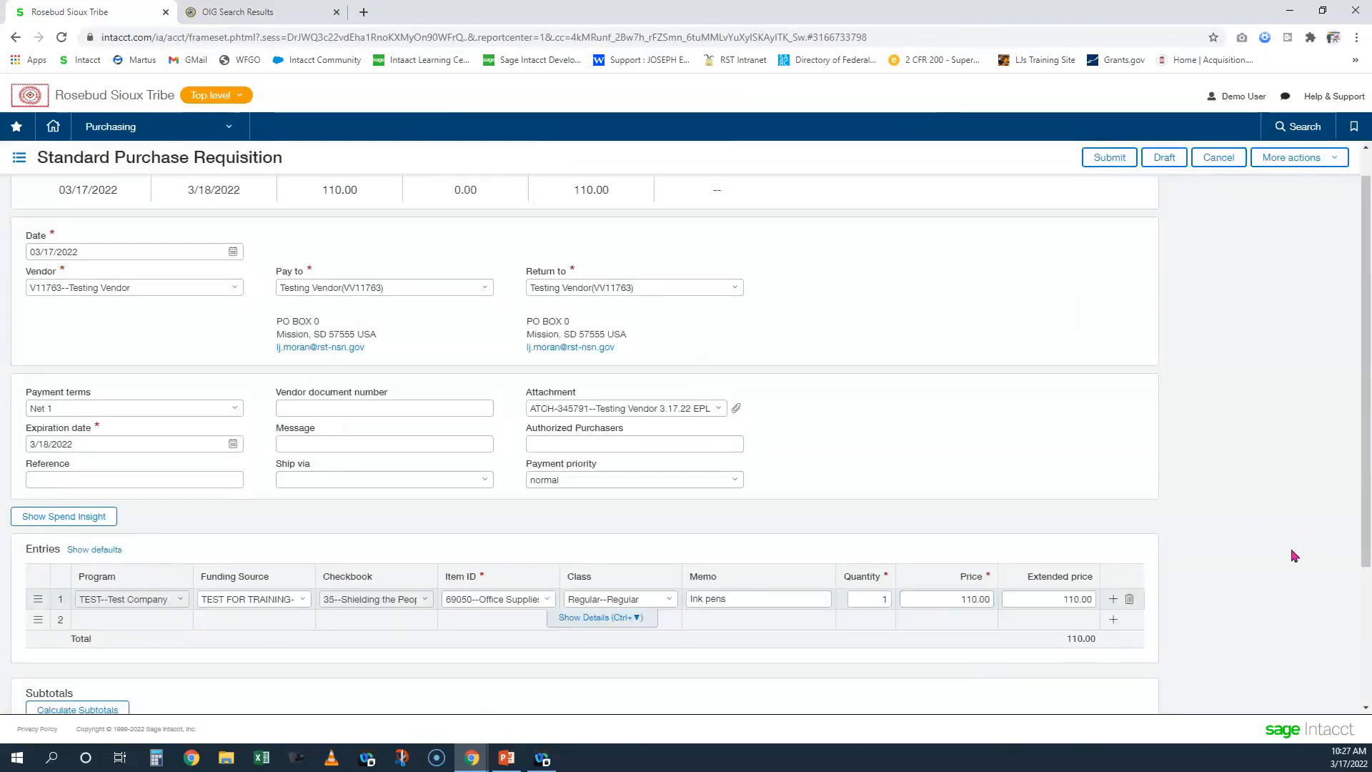
click(1106, 158)
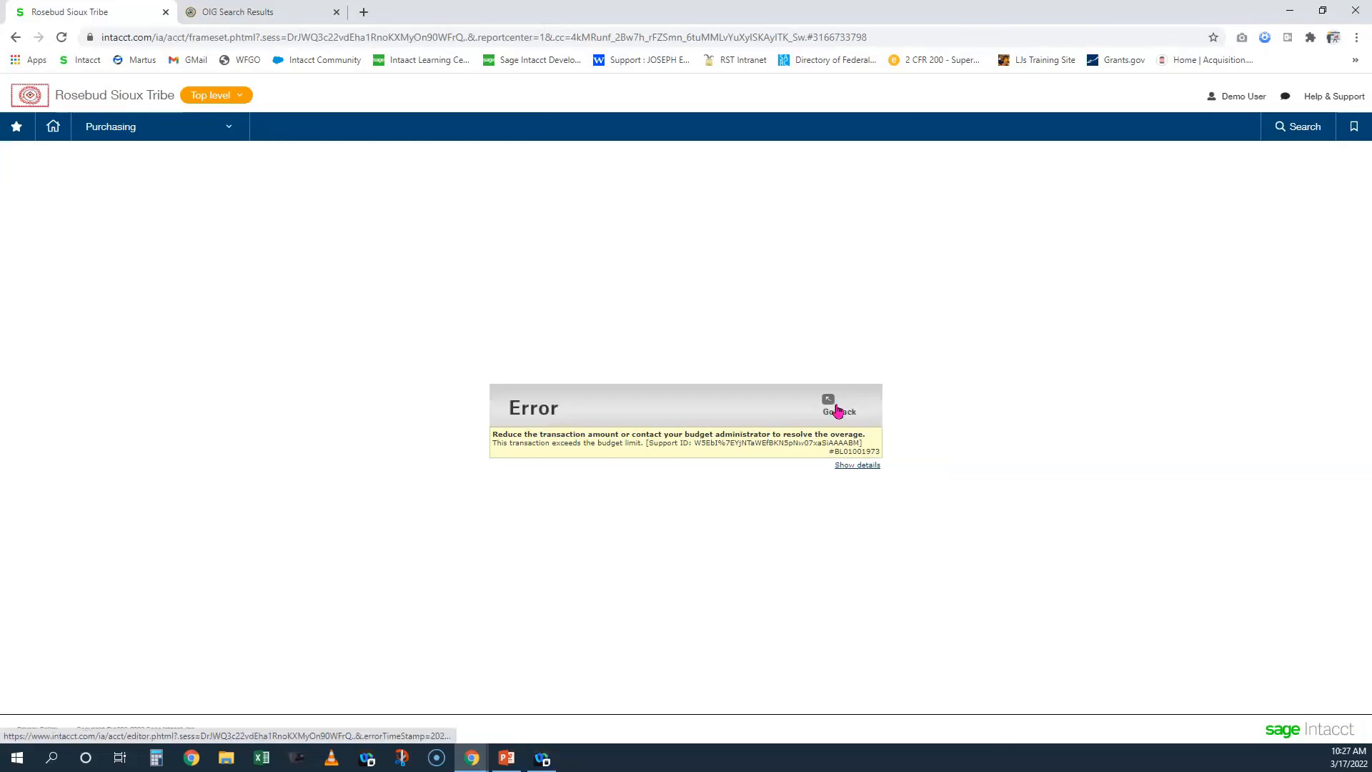
click(836, 412)
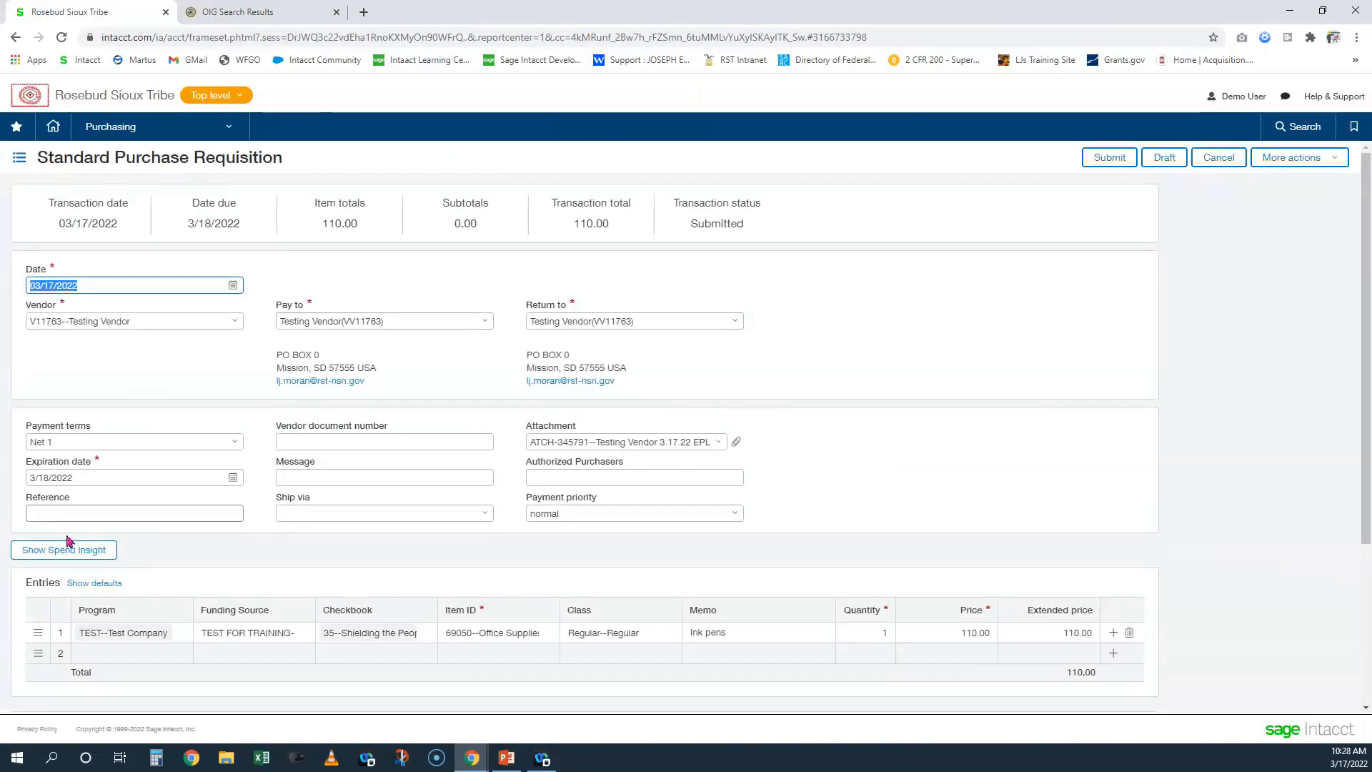
Check the Spend Insight again, set the ink pens line's price to 10 and submit the requisition
click(71, 551)
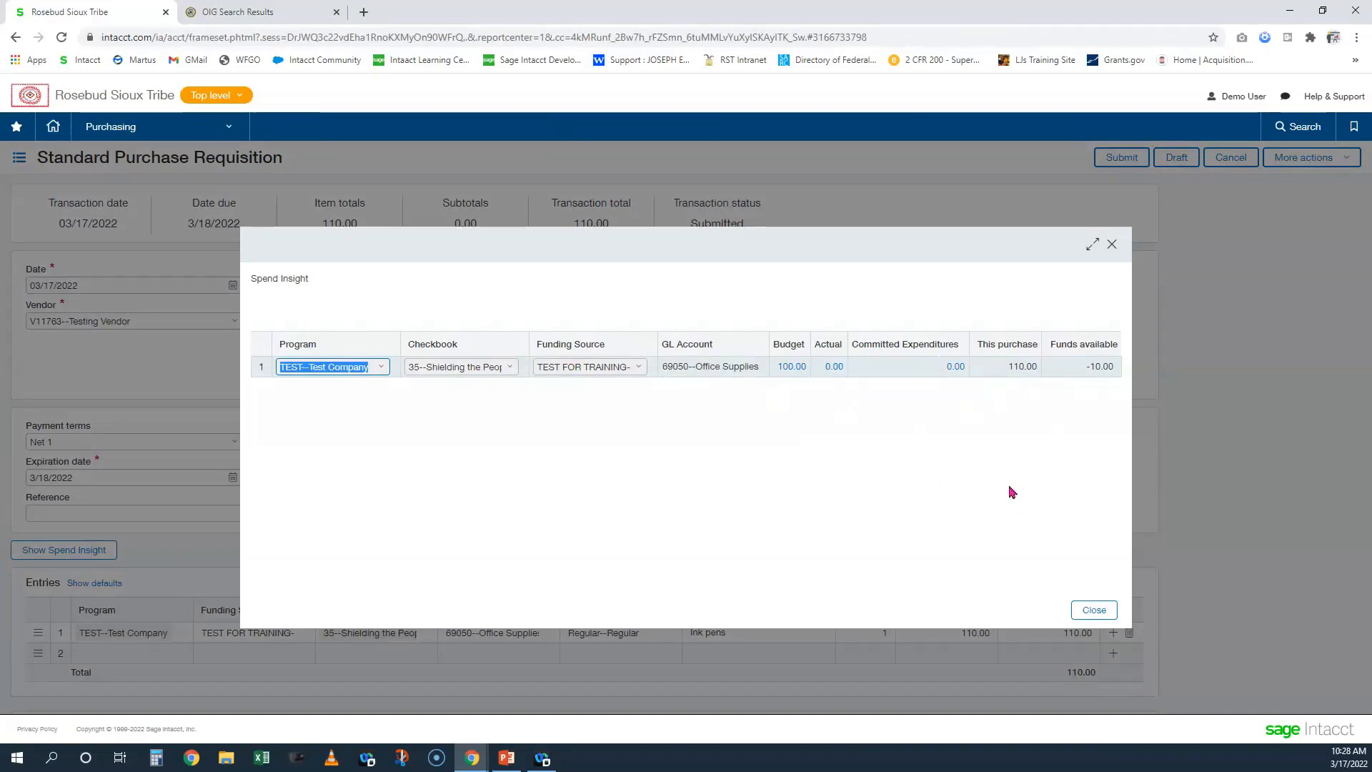
click(1113, 242)
click(943, 633)
text(10)
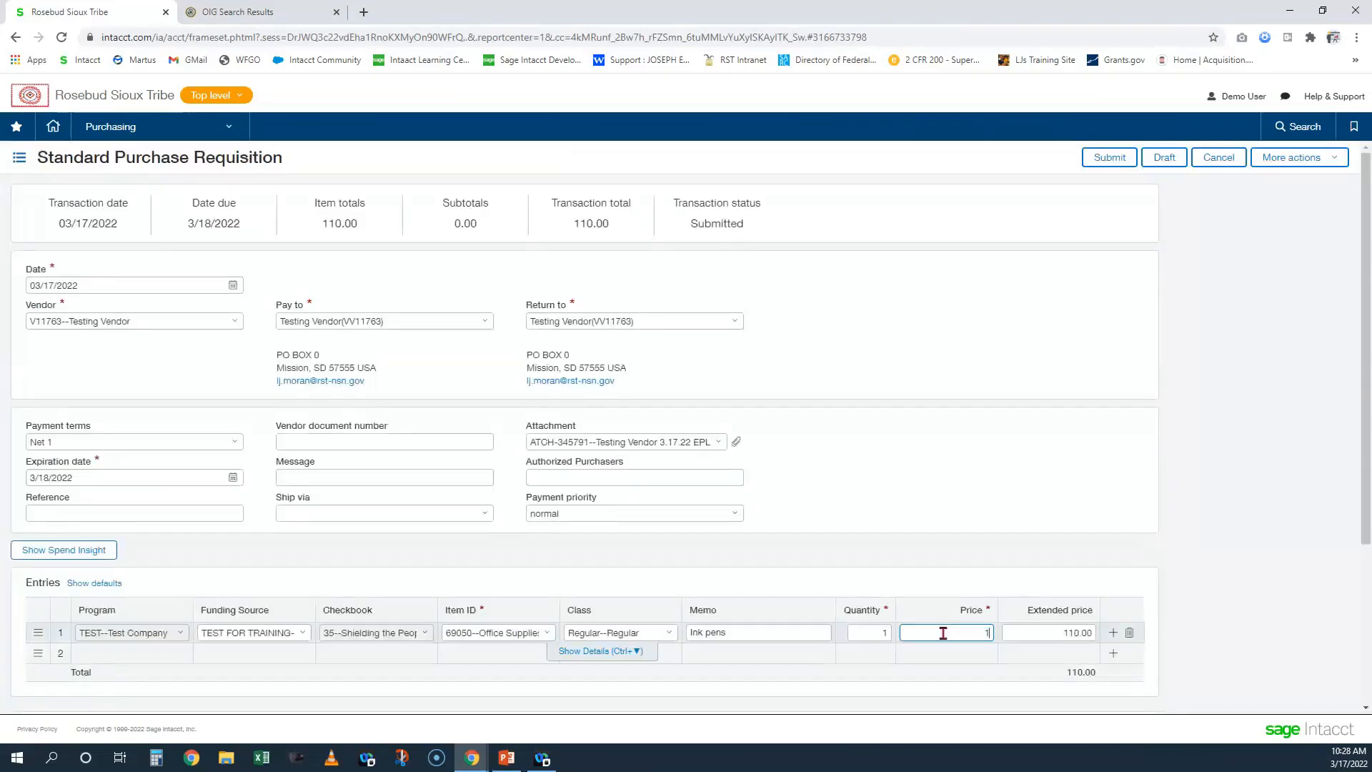
click(1265, 378)
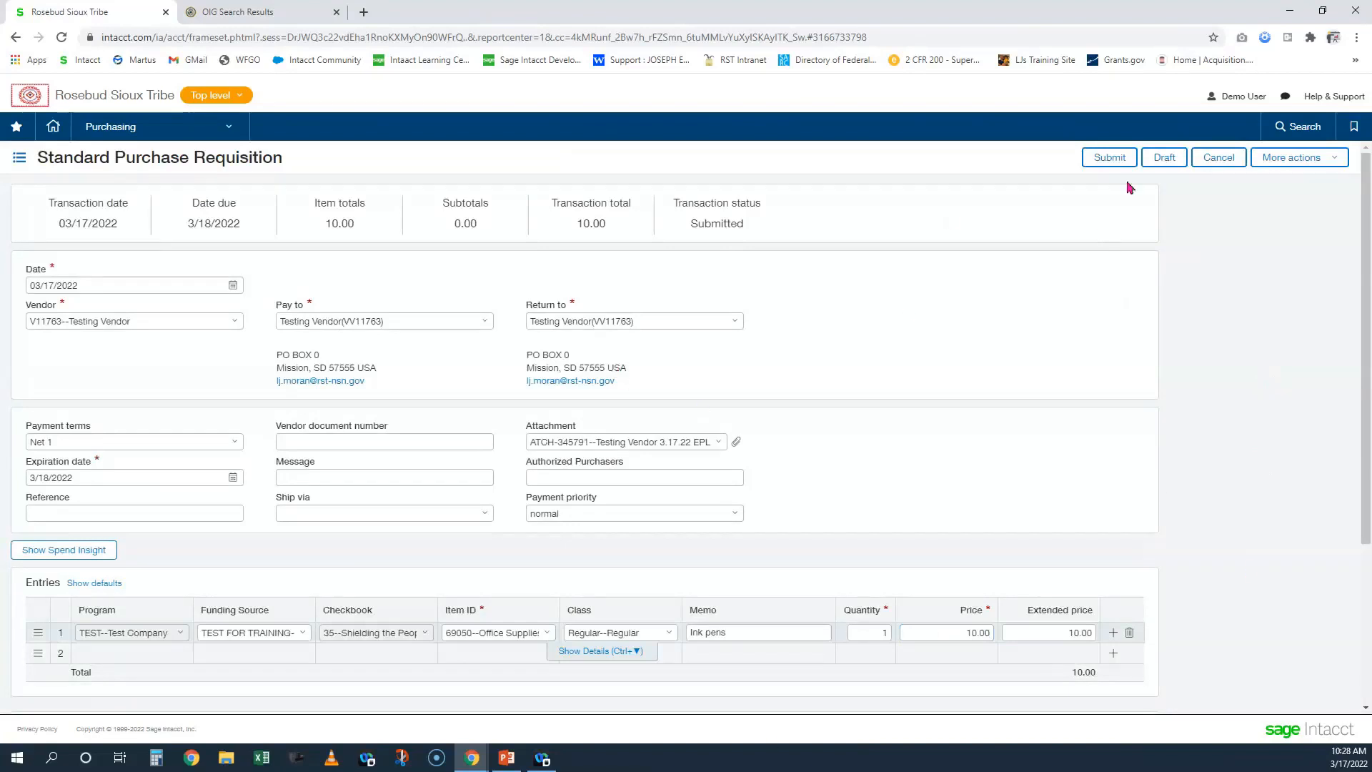
click(1096, 163)
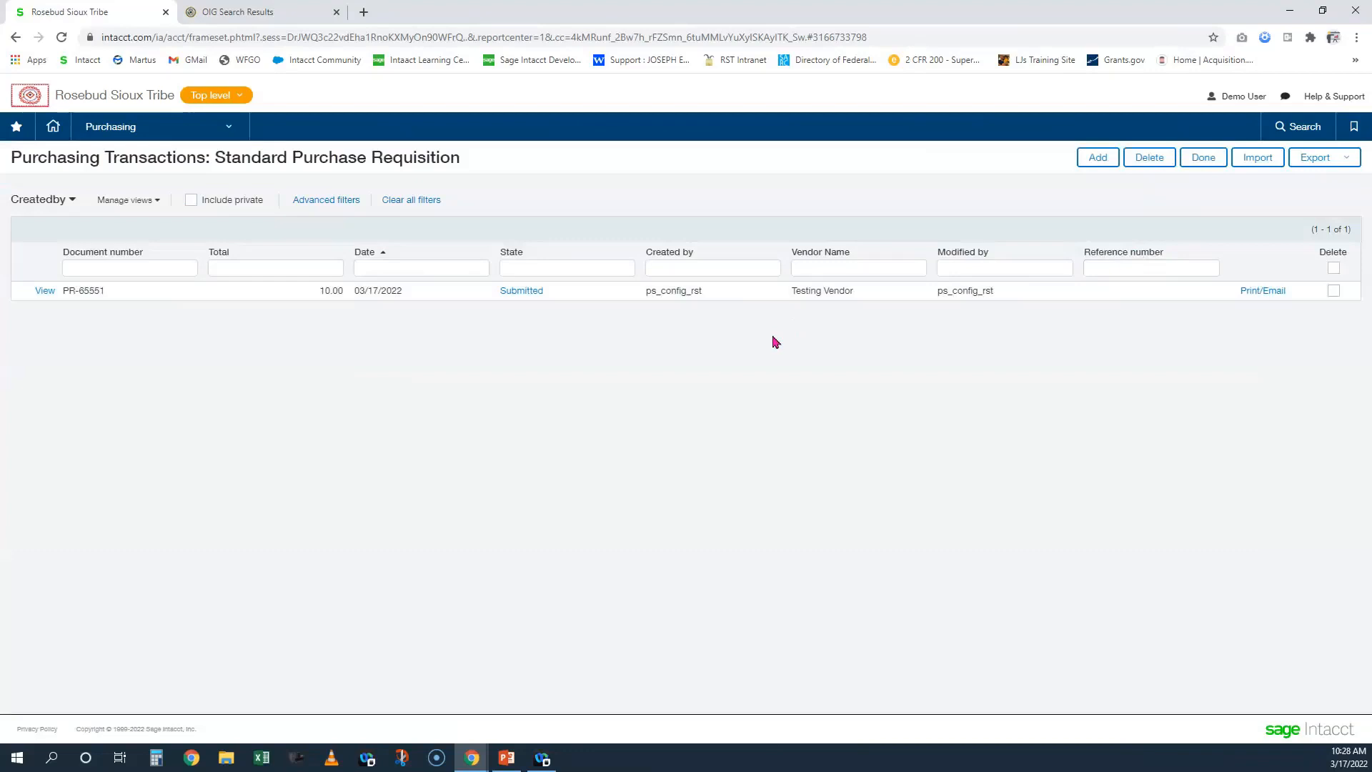
Switch the requisition list to the All view and back to Createdby to review the submitted requisition's details
click(41, 205)
click(37, 221)
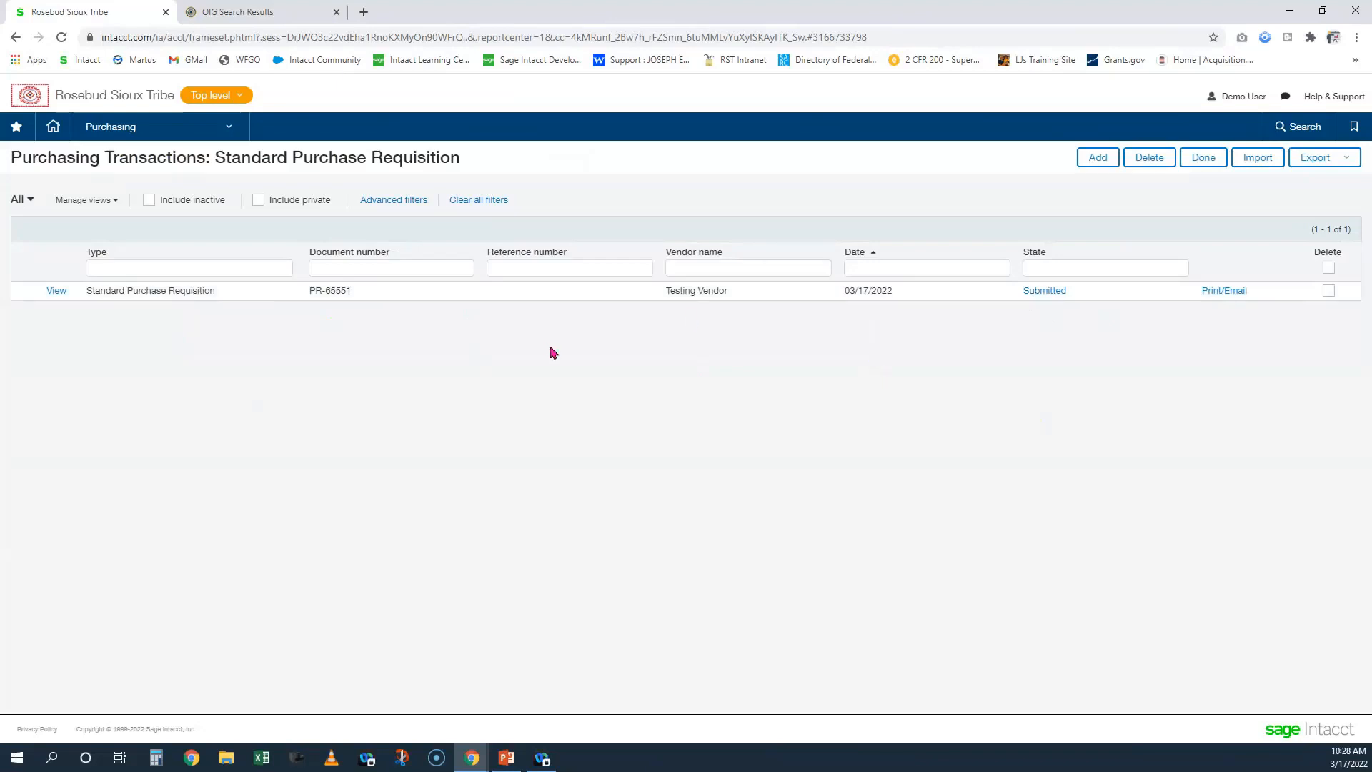
click(20, 201)
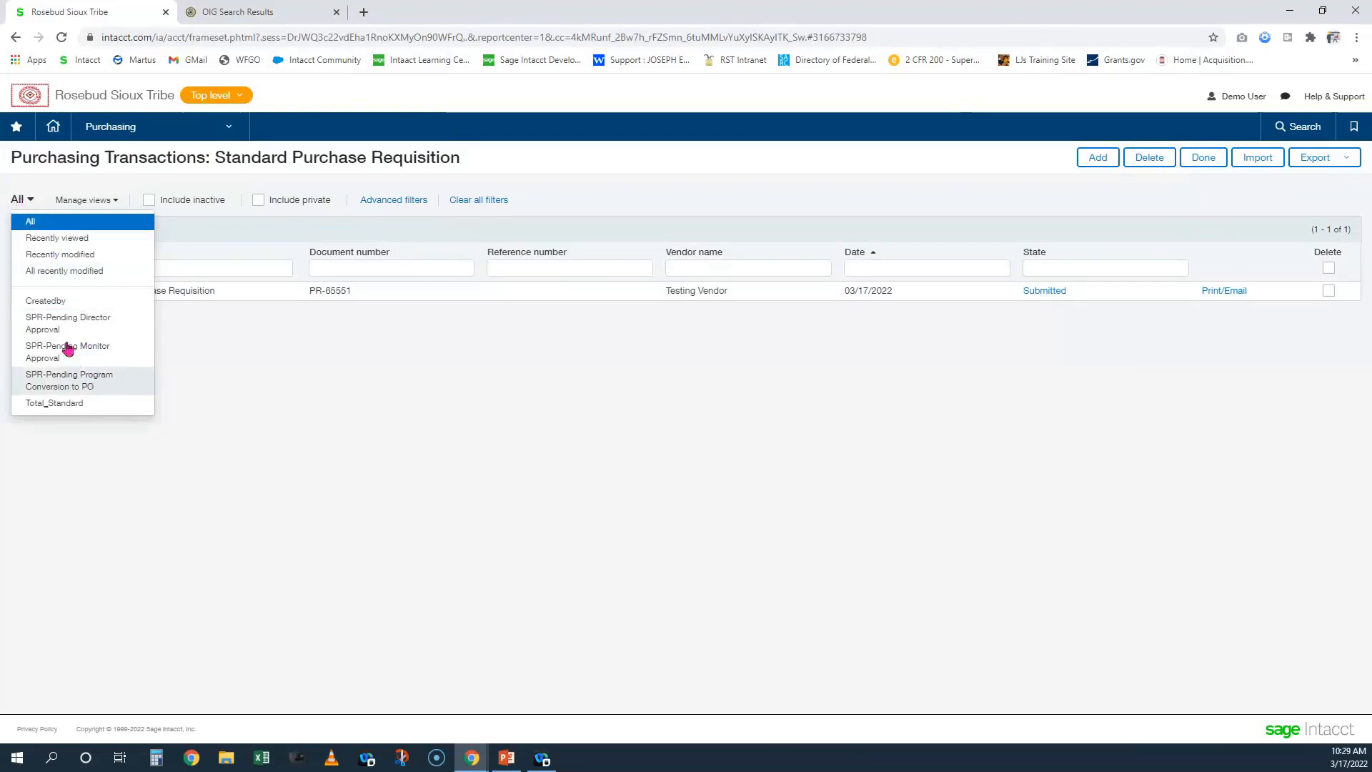
click(50, 300)
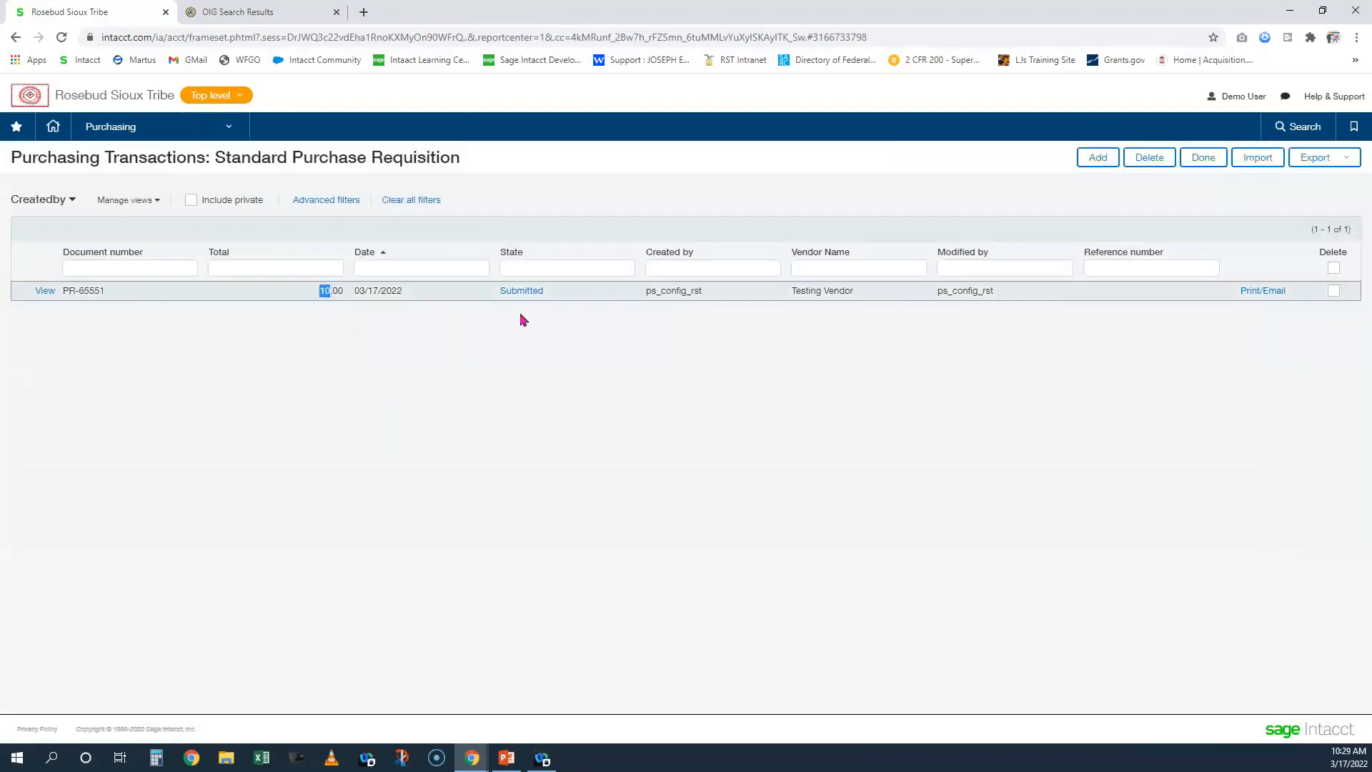
double_click(710, 294)
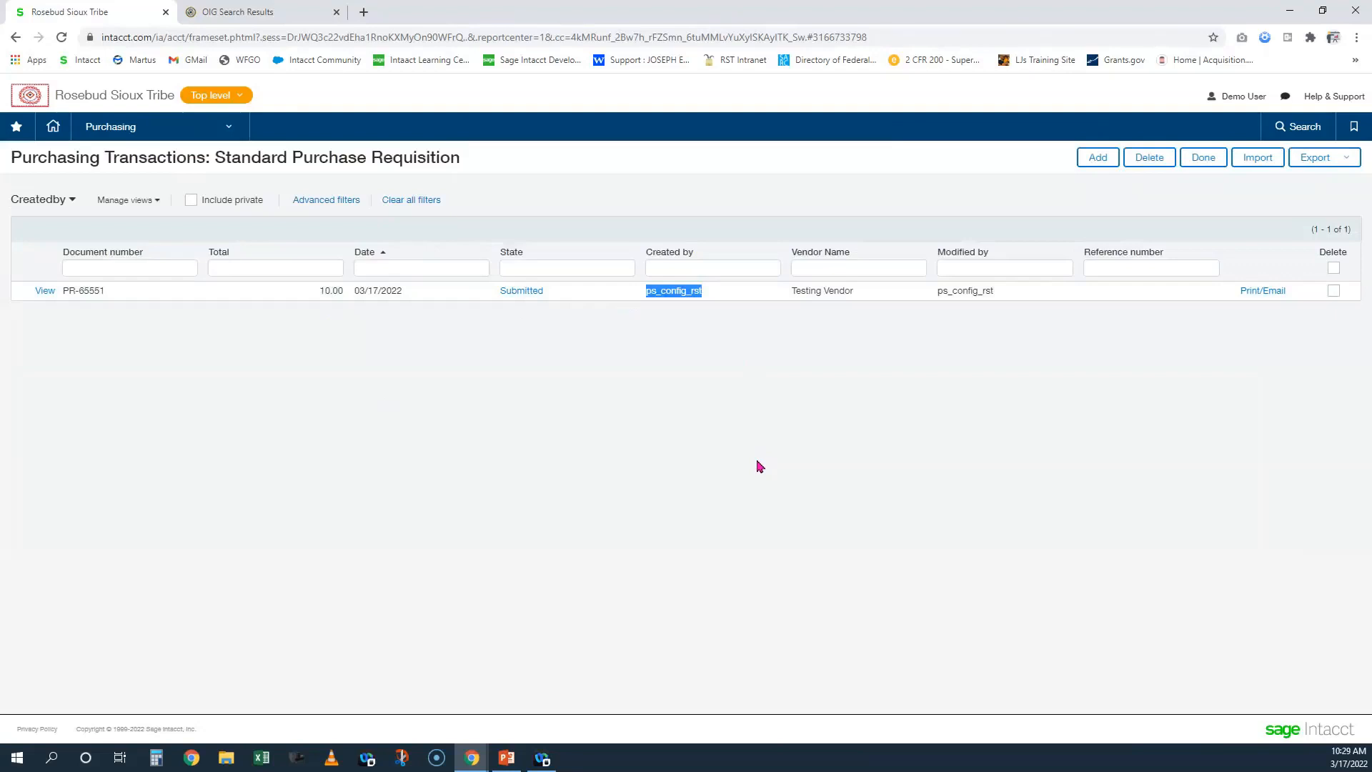
click(448, 383)
Start a new standard purchase requisition with Testing Vendor as its vendor
click(1093, 169)
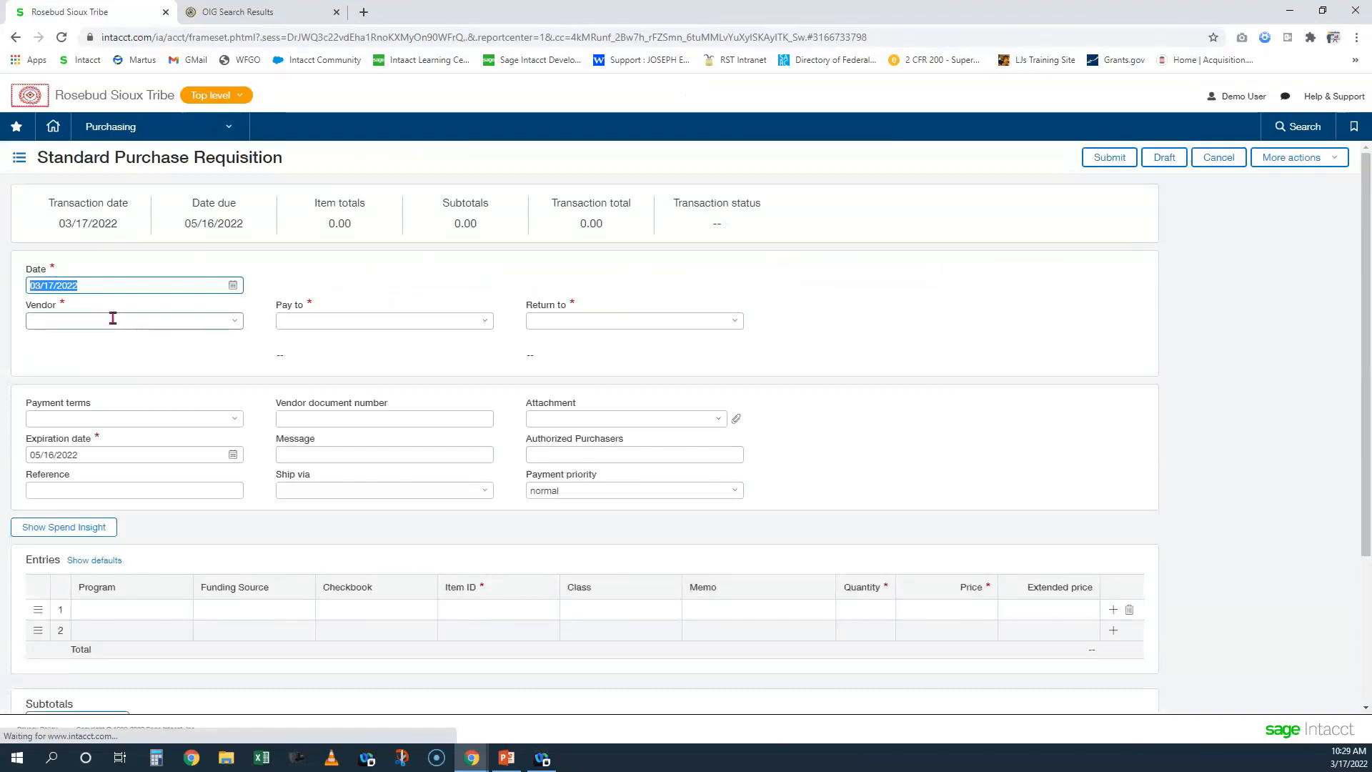
click(113, 319)
text(a)
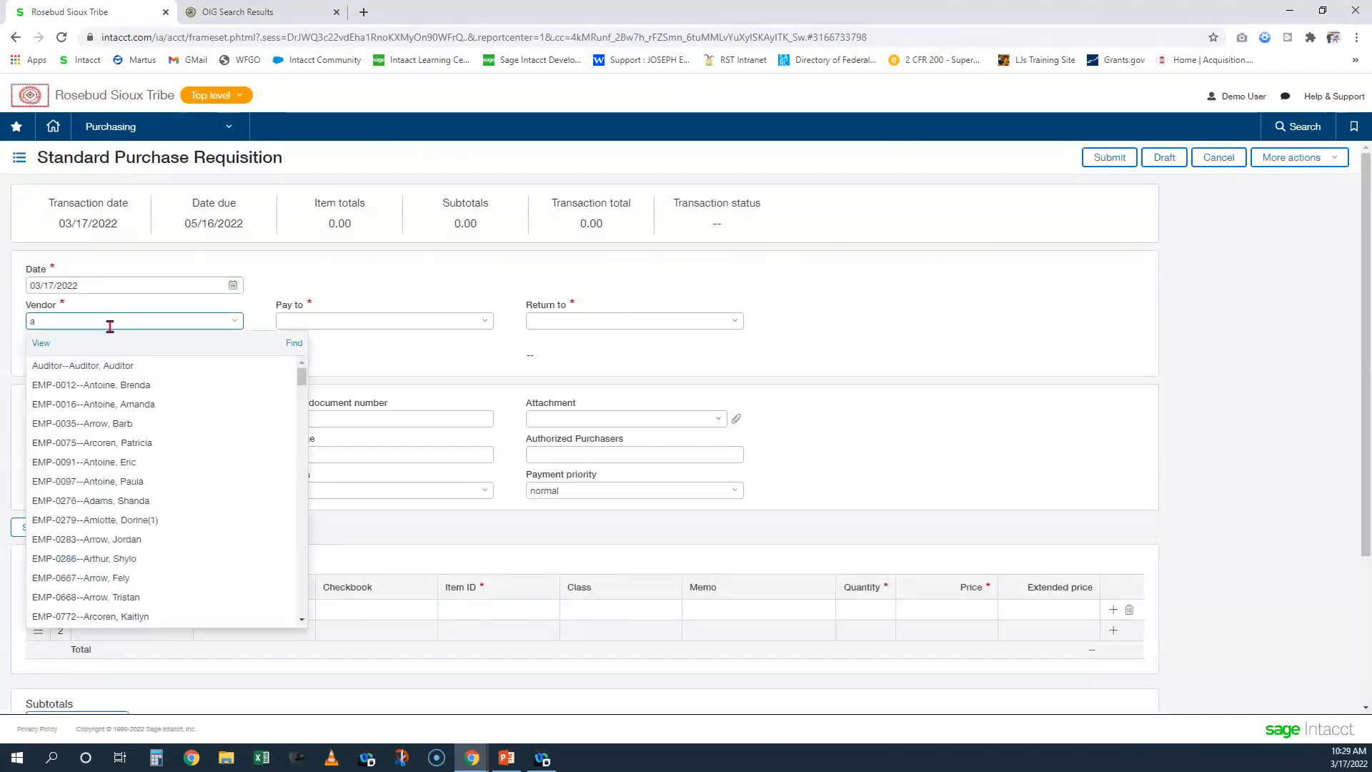
key(BackSpace)
text(test)
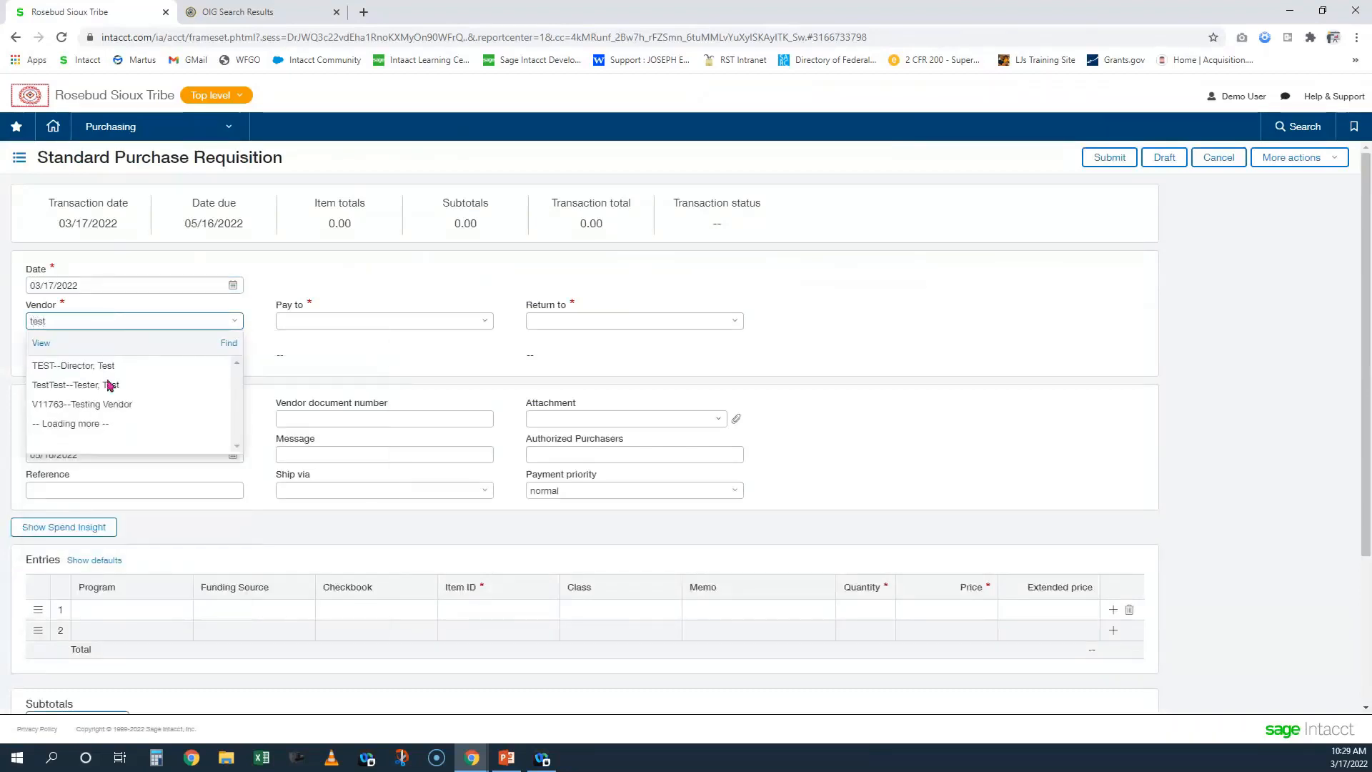
click(113, 404)
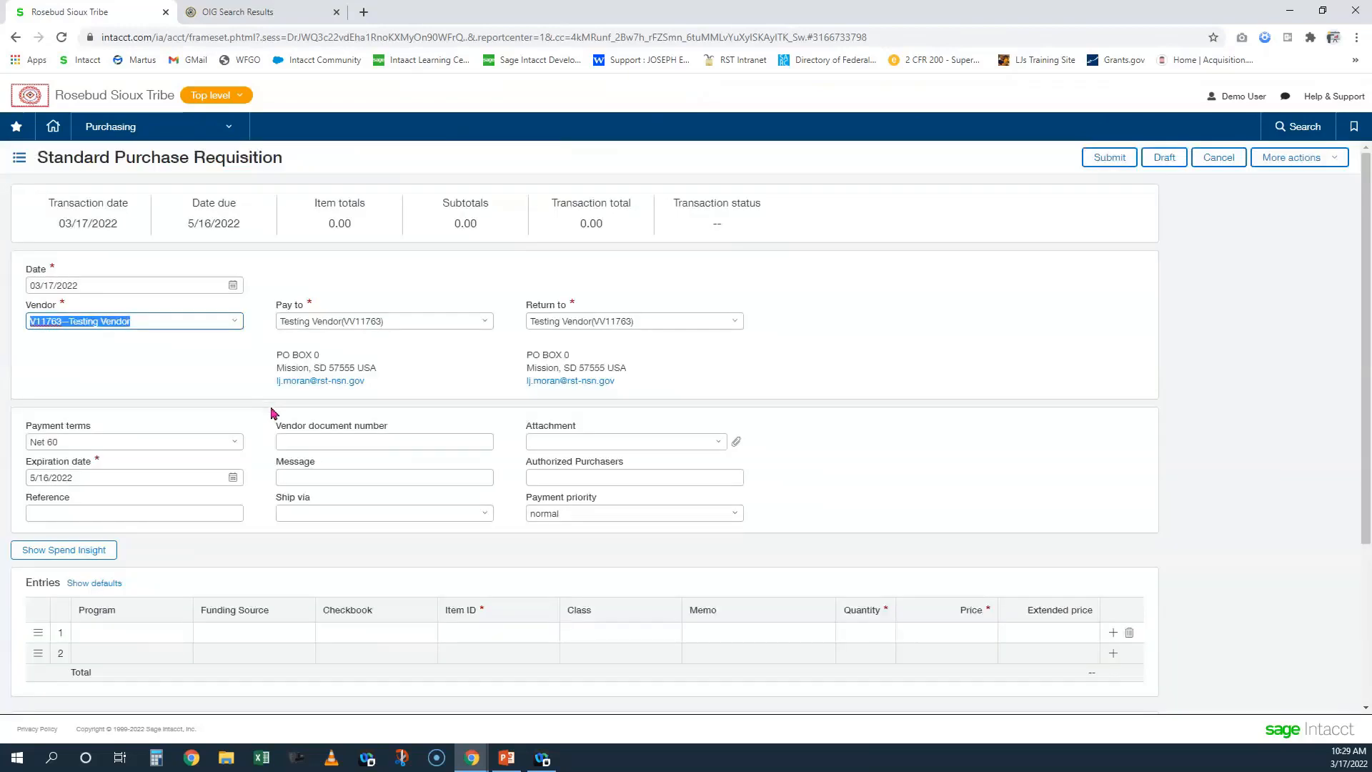
Add the file "Testing Vendor 3.17.22 EPLS.pdf" to the requisition as a new attachment and save it
click(717, 443)
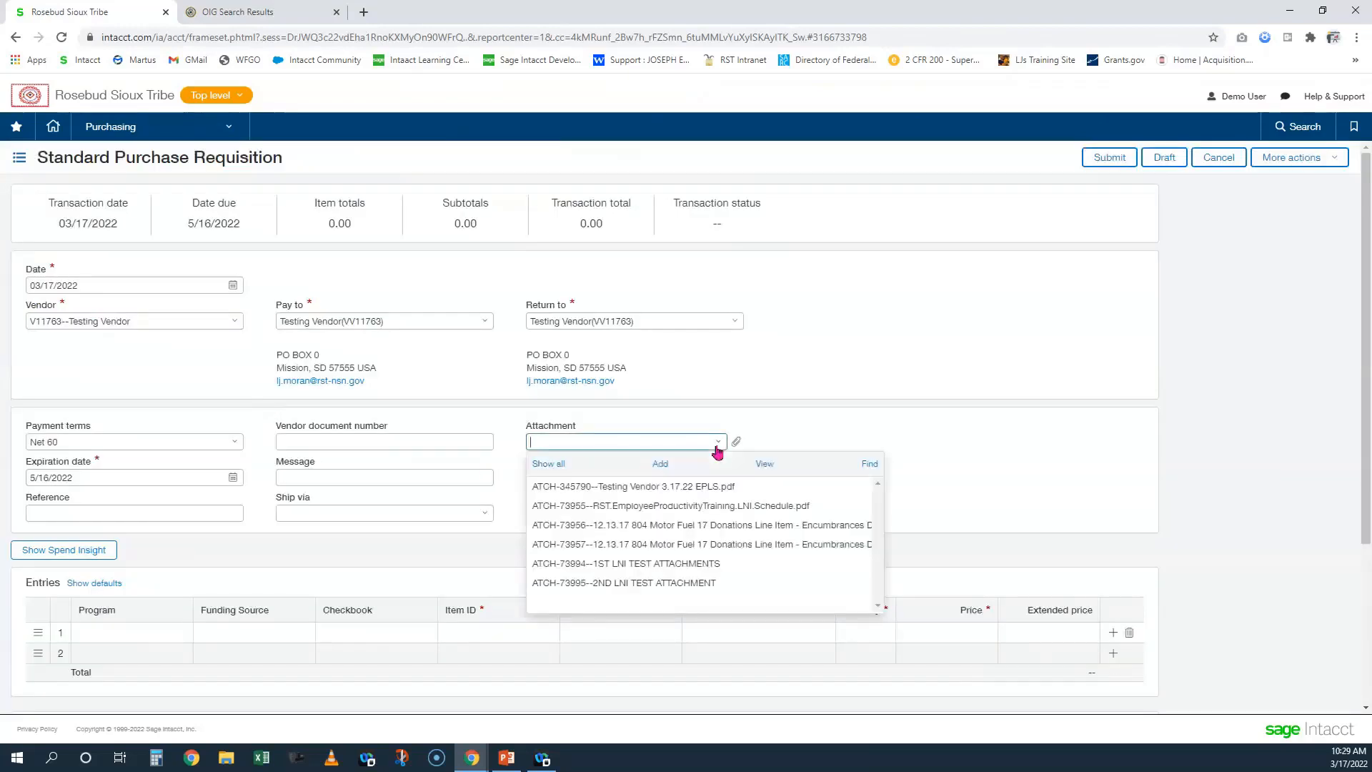
click(660, 465)
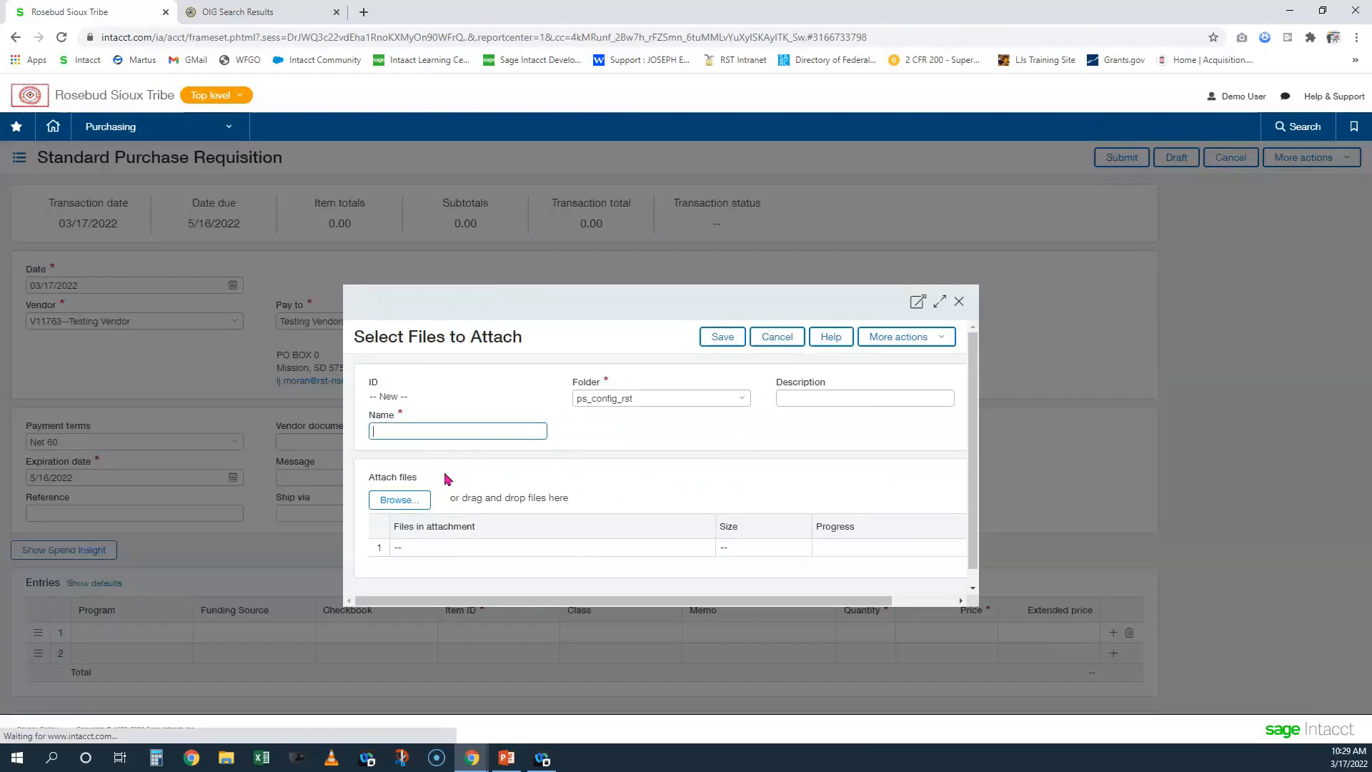
click(418, 498)
click(203, 100)
click(564, 362)
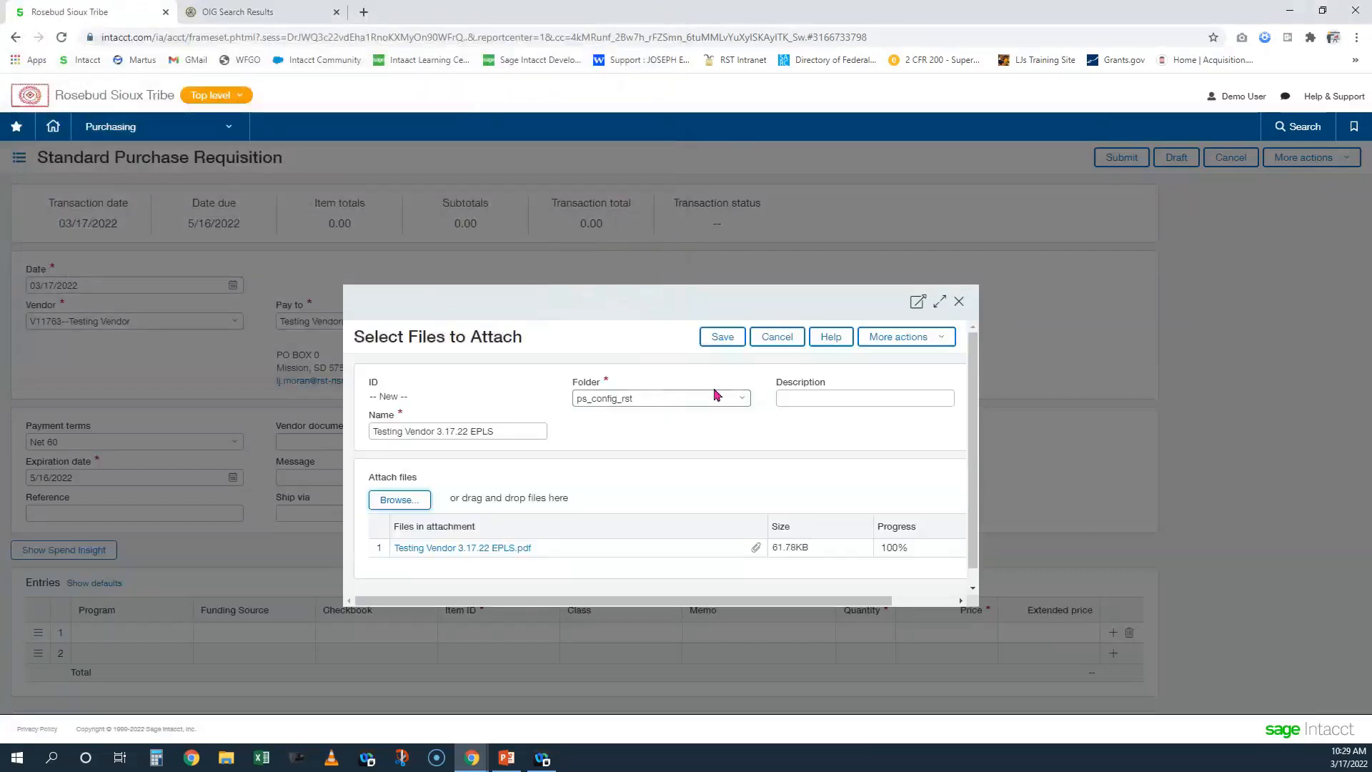
click(718, 338)
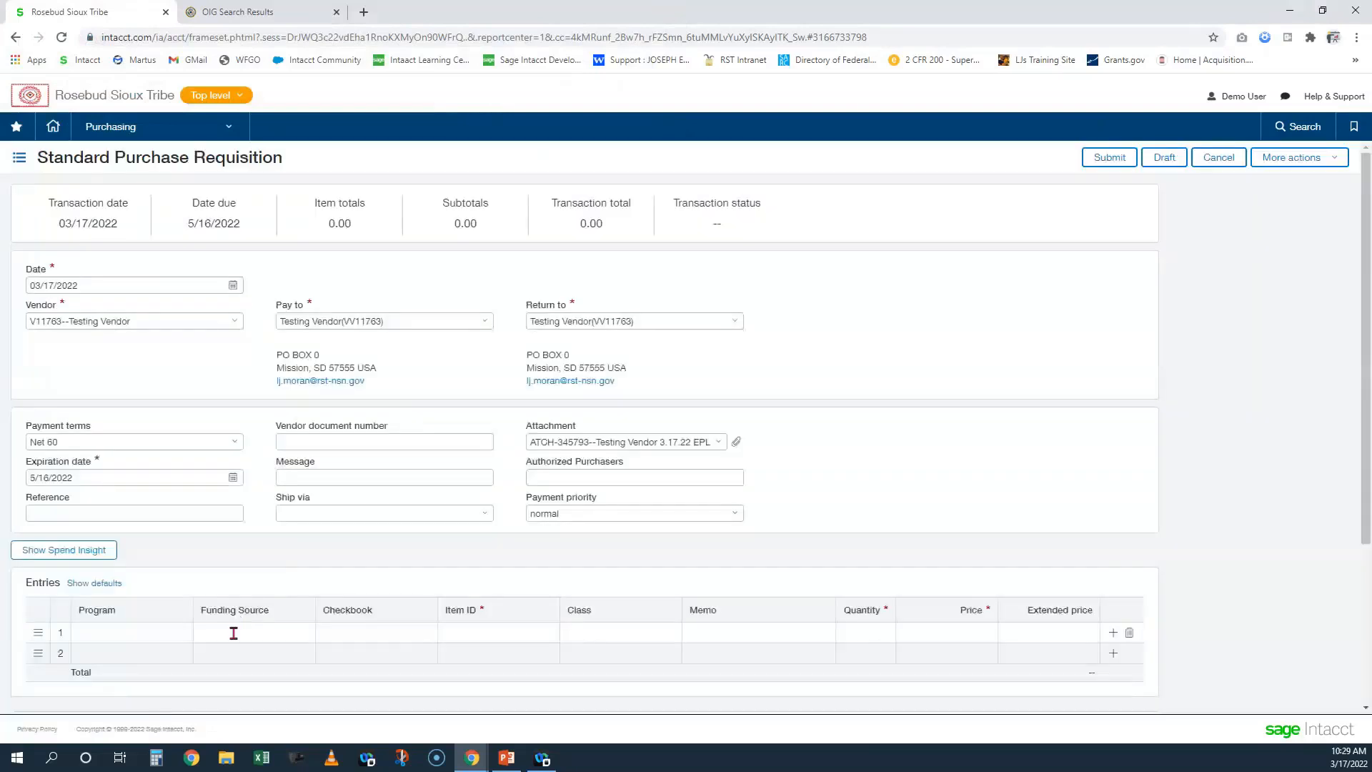
Set the first entry line's Funding Source to TEST FOR TRAINING and its Item ID to 69050--Office Supplies
click(234, 633)
text(test)
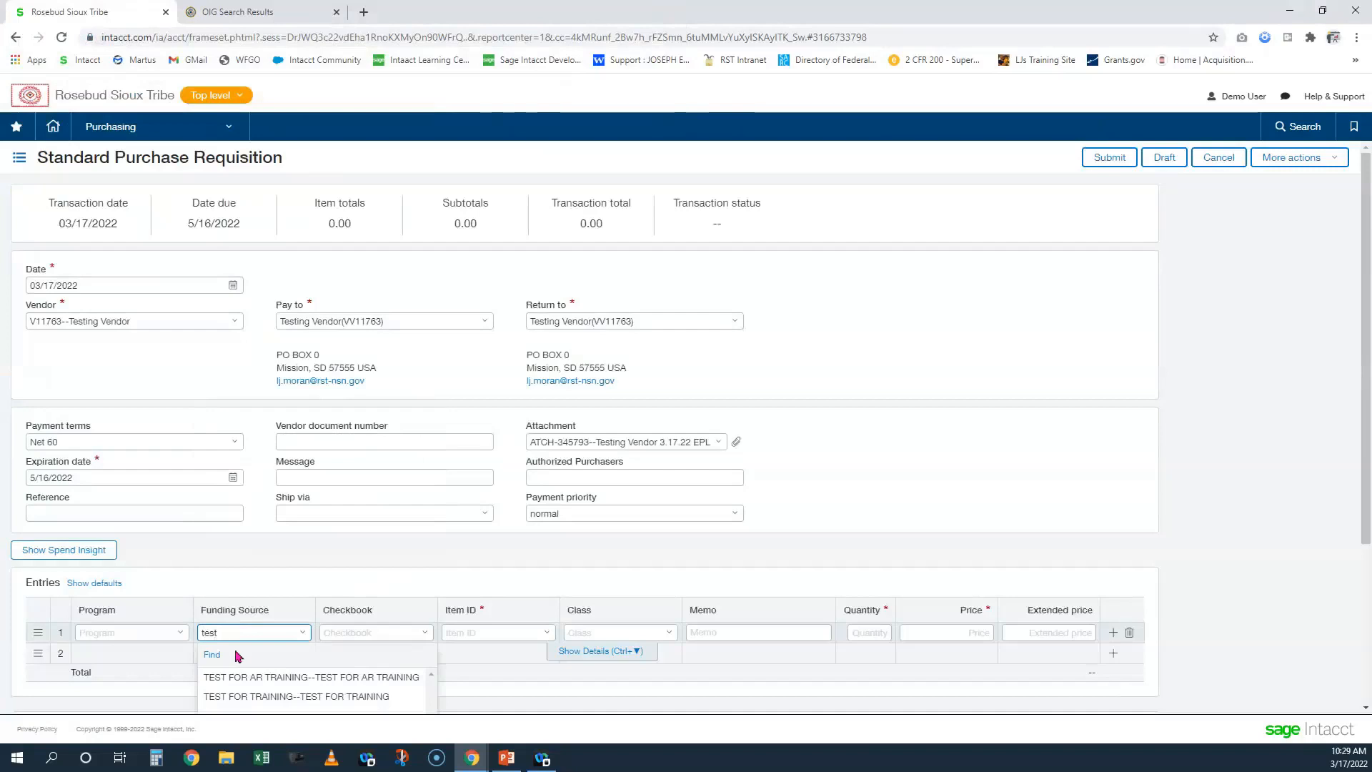
click(252, 698)
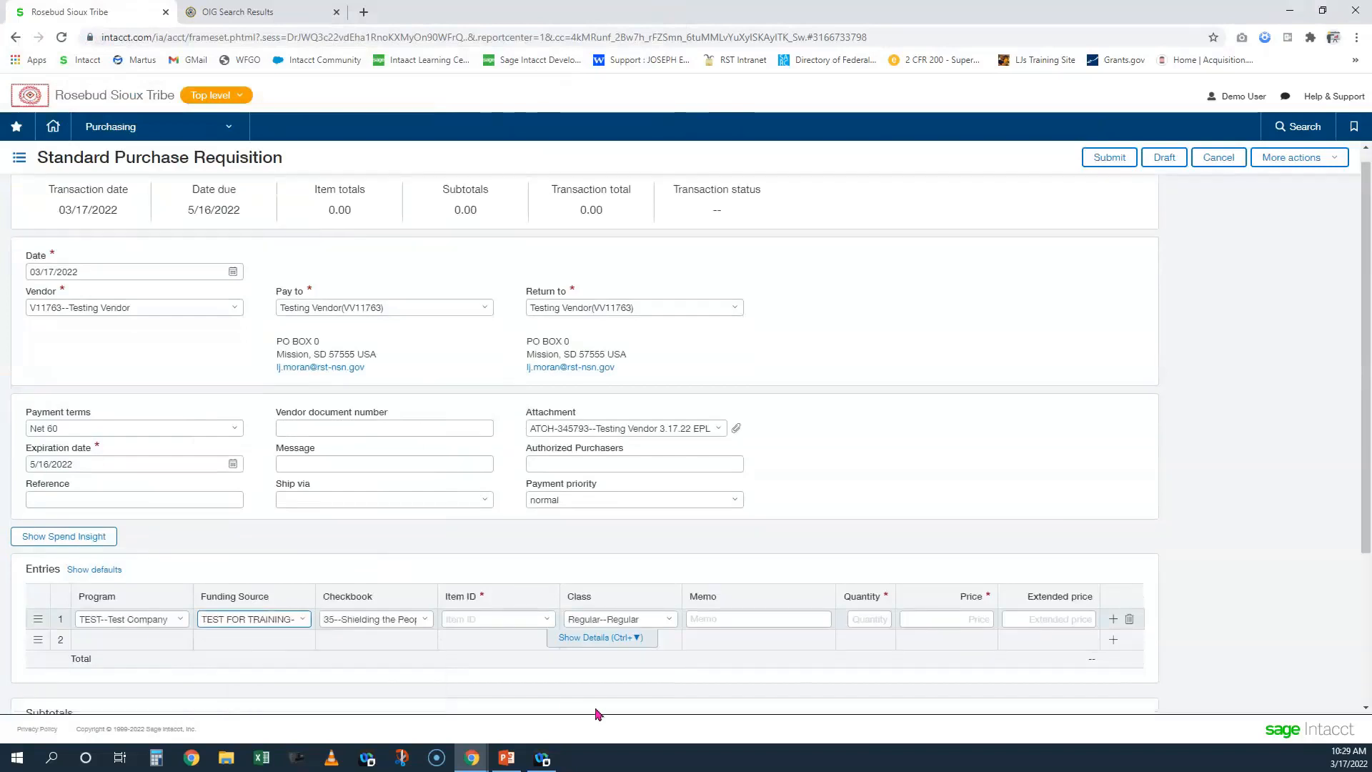
click(546, 618)
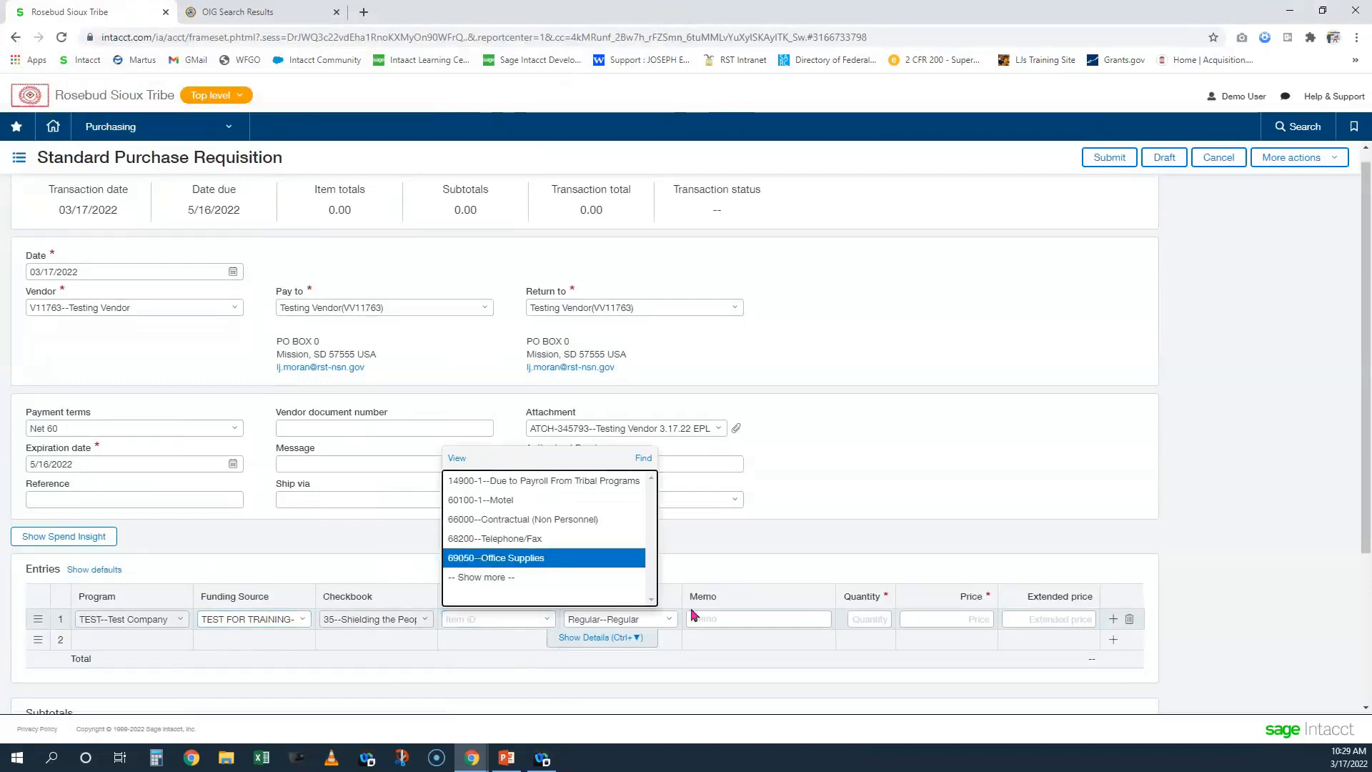
key(Return)
Enter the memo "Ink pens for the year" on the first entry line
click(753, 617)
text(Ink pens )
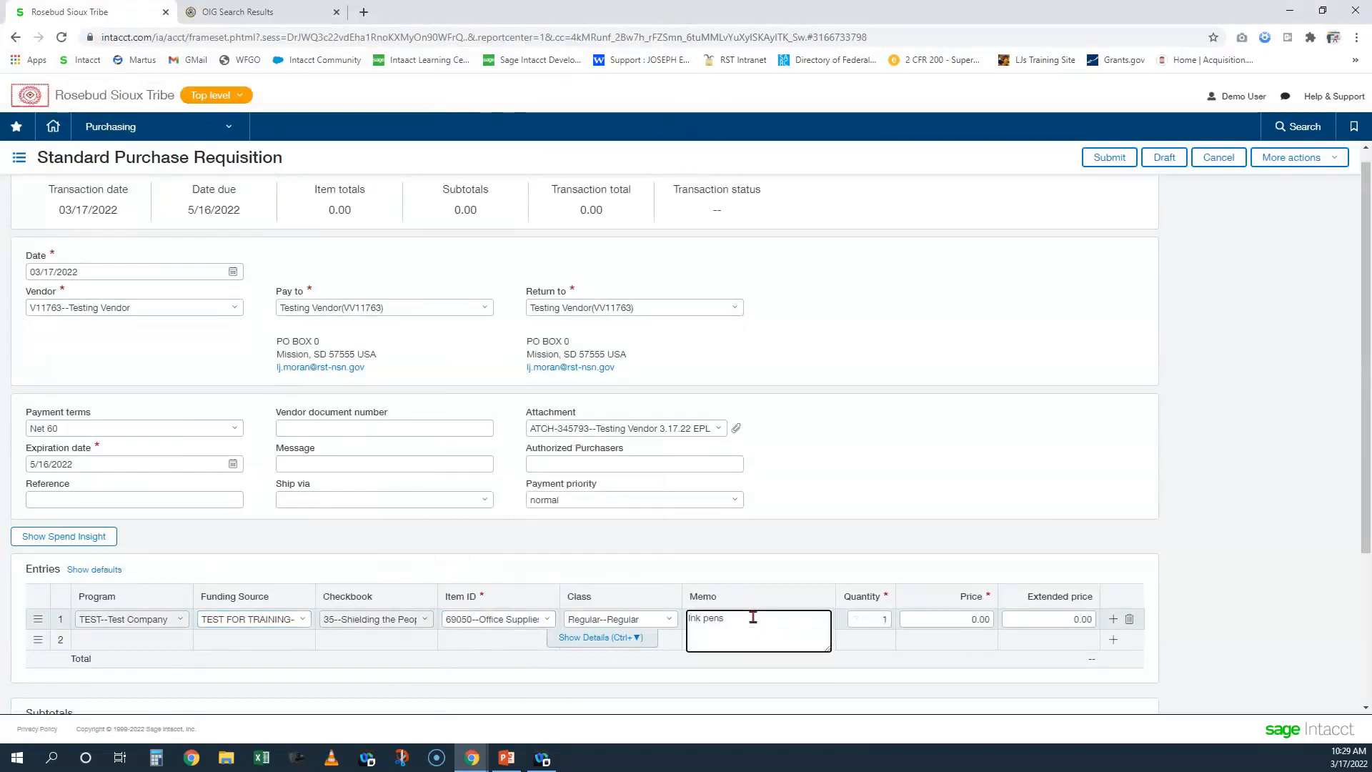
text(for the year)
key(BackSpace)
key(BackSpace)
key(BackSpace)
text(yea)
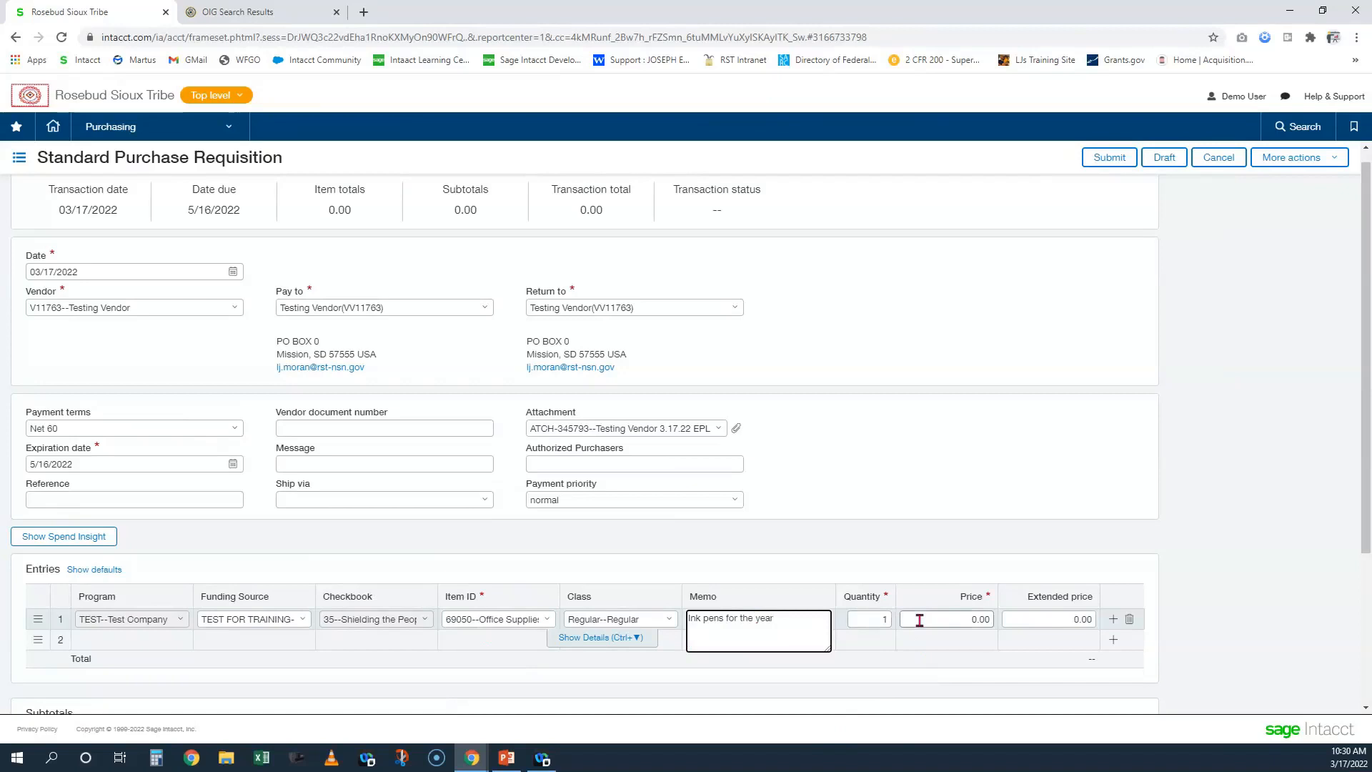
Set the first entry line's quantity to 10 and its price to 1
click(868, 618)
text(10)
click(1281, 473)
click(936, 619)
text(1)
click(1265, 468)
scroll(1194, 474, down, 2)
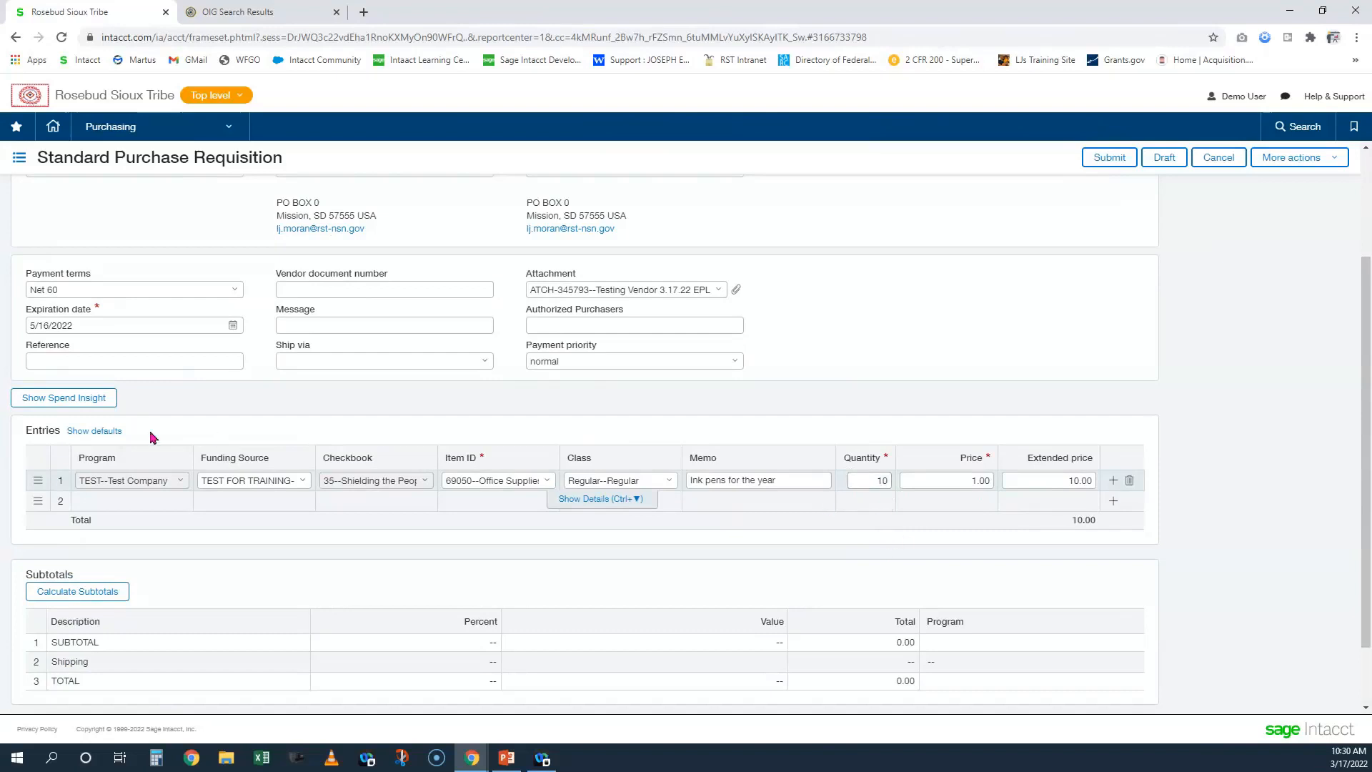
Check the new requisition's Spend Insight and submit the requisition
click(62, 399)
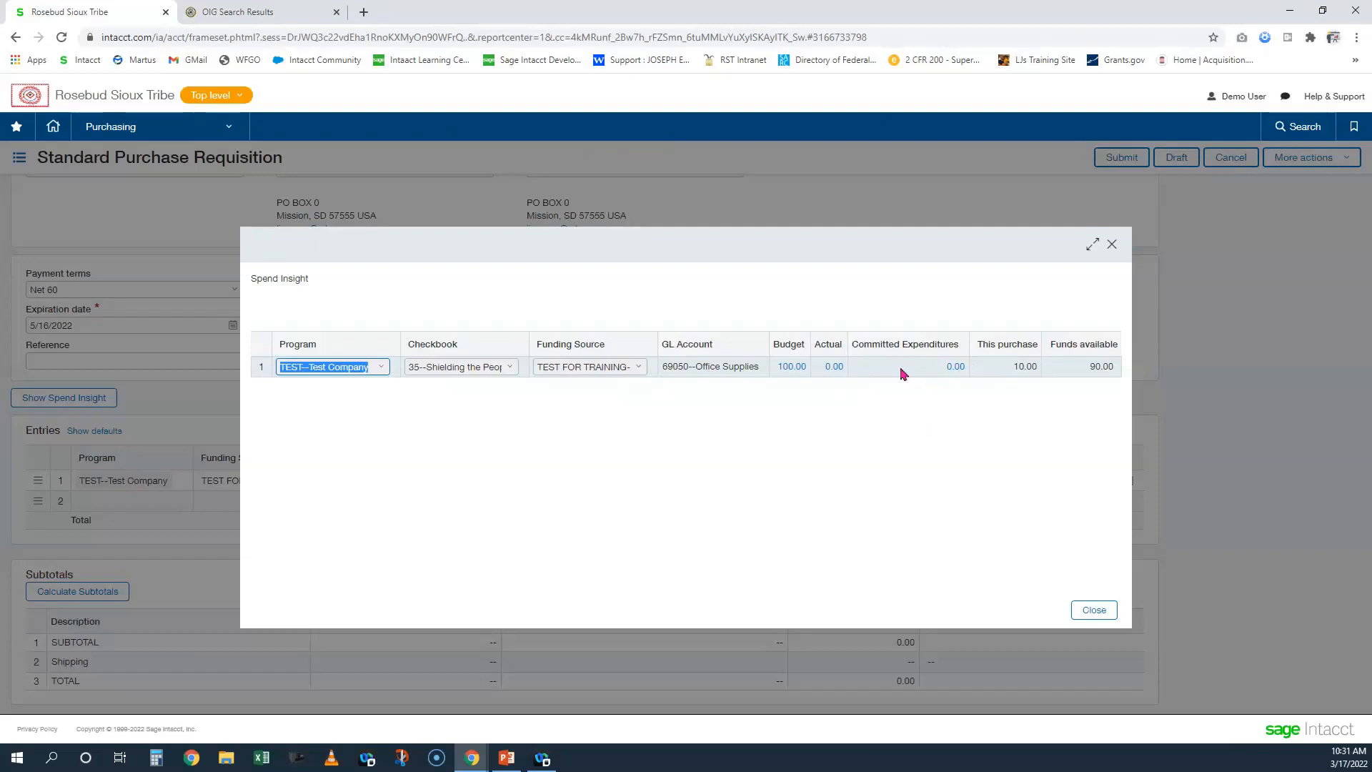
click(1112, 245)
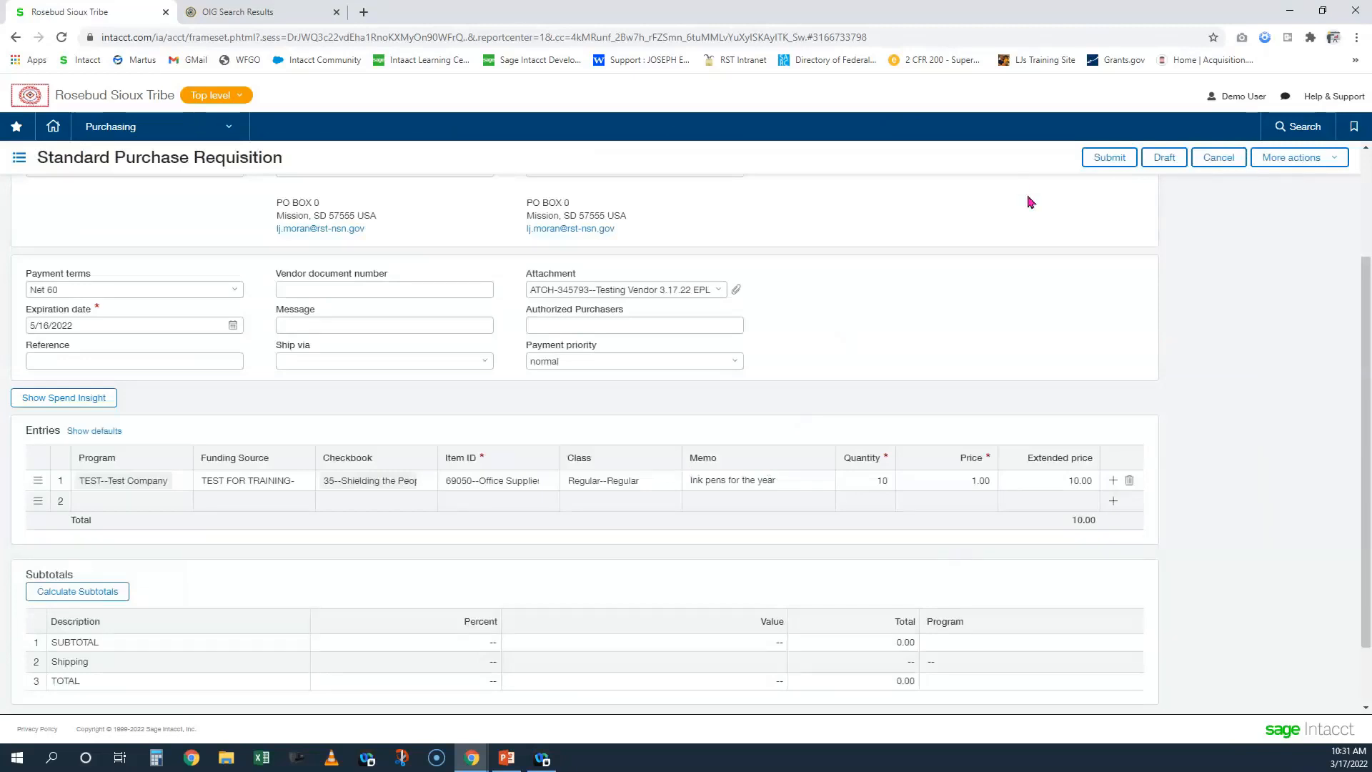
click(1106, 164)
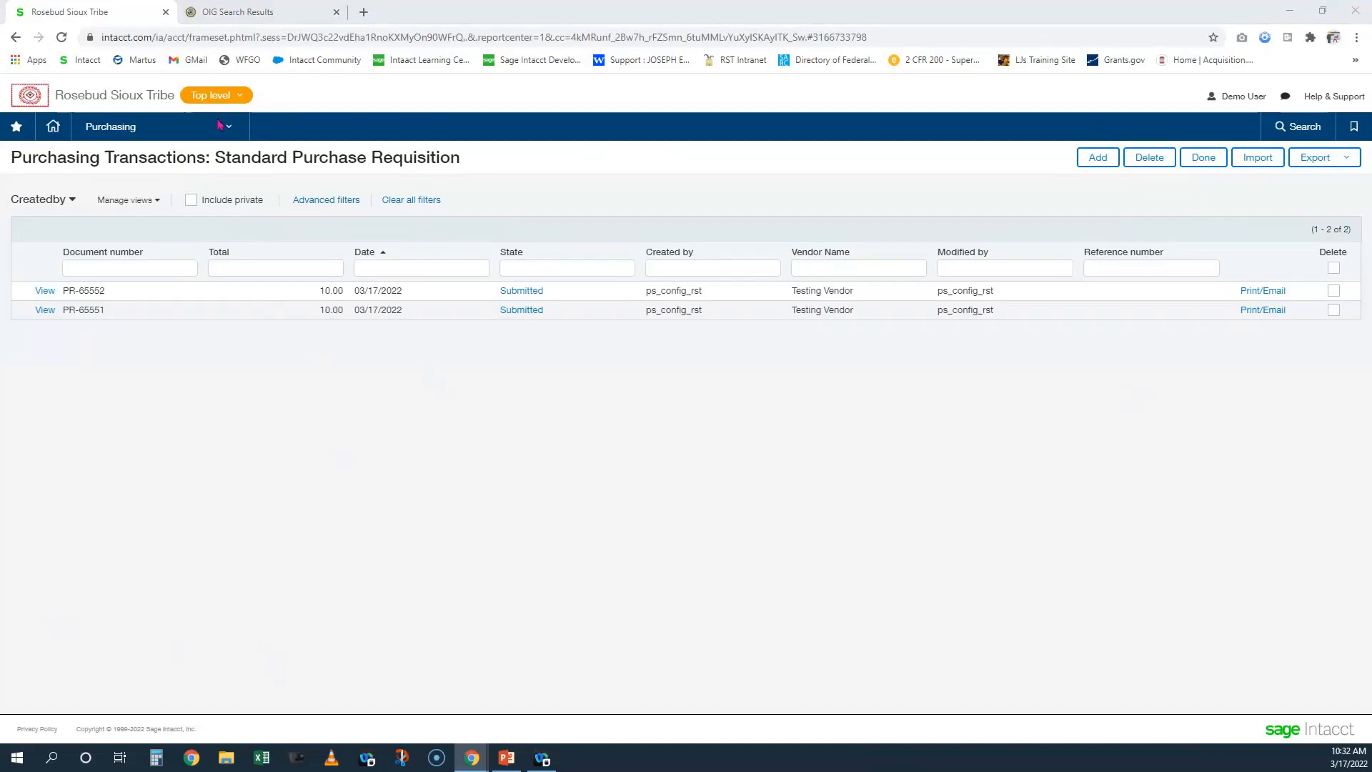
Duplicate the requisition list's browser tab and open the "Life to Date - Expenses - One Funding Source View" report from the Reports Center
right_click(117, 13)
click(158, 98)
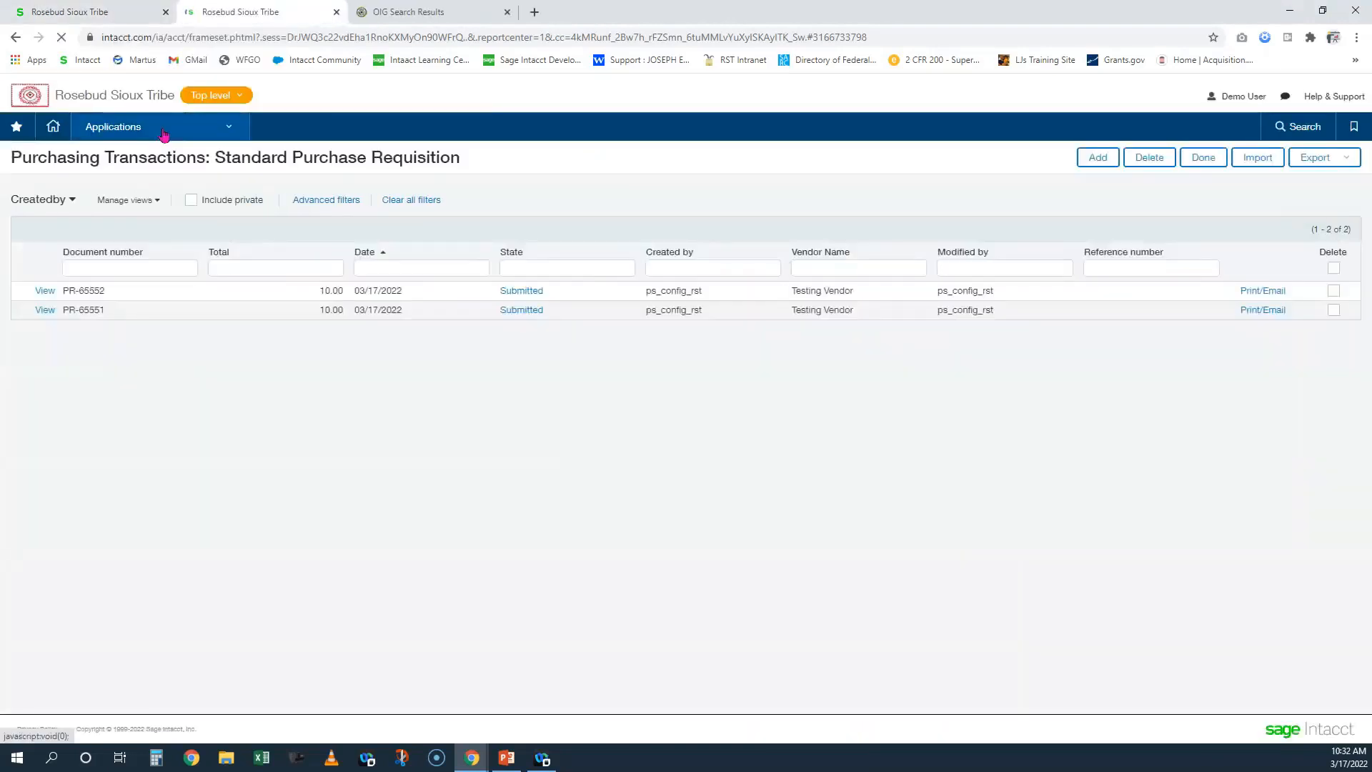
click(164, 133)
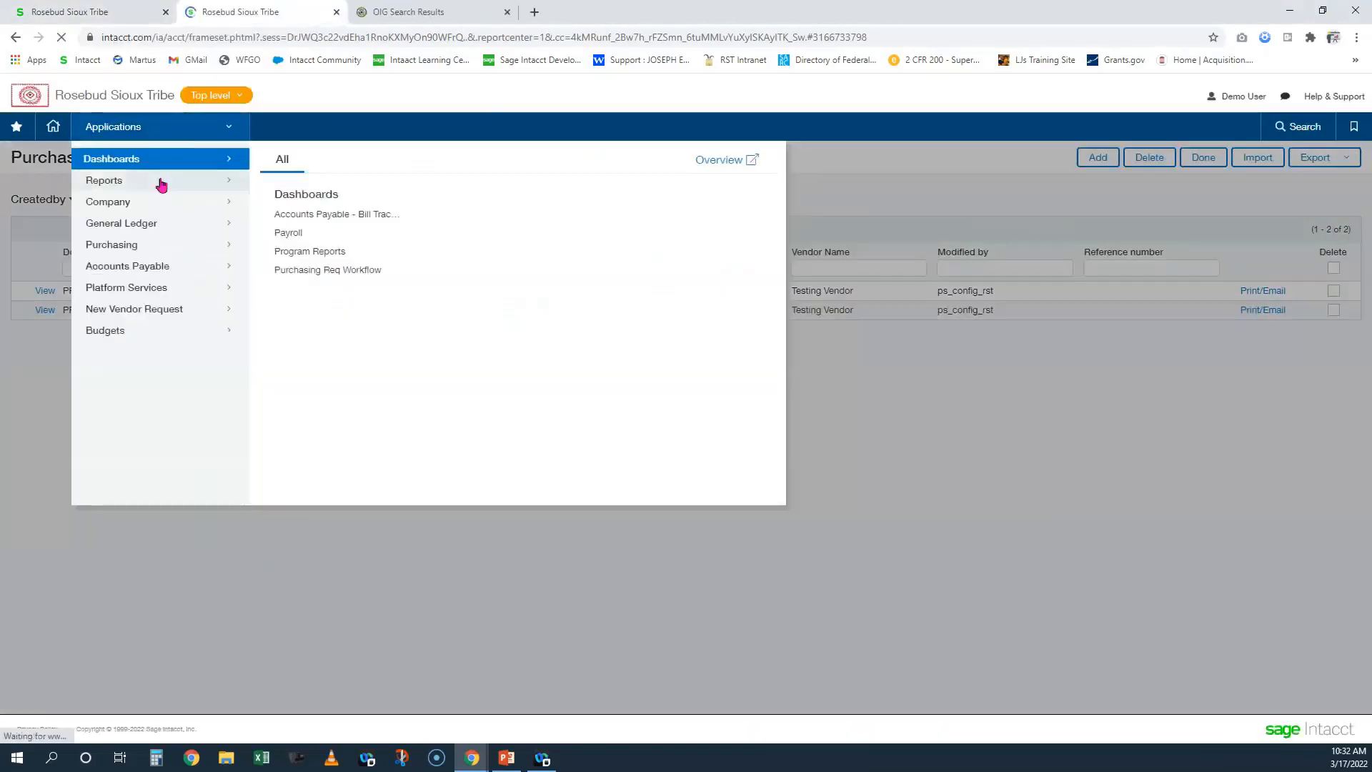
click(185, 183)
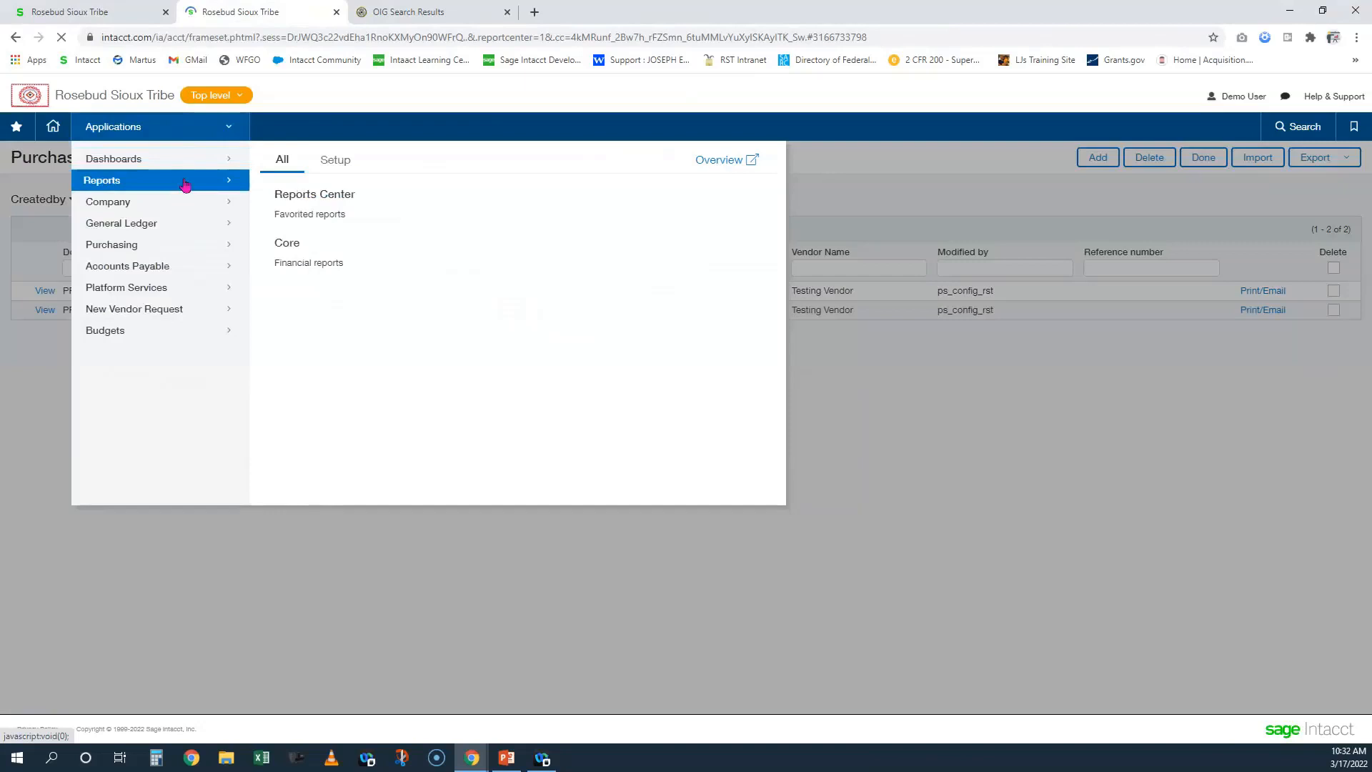
click(297, 202)
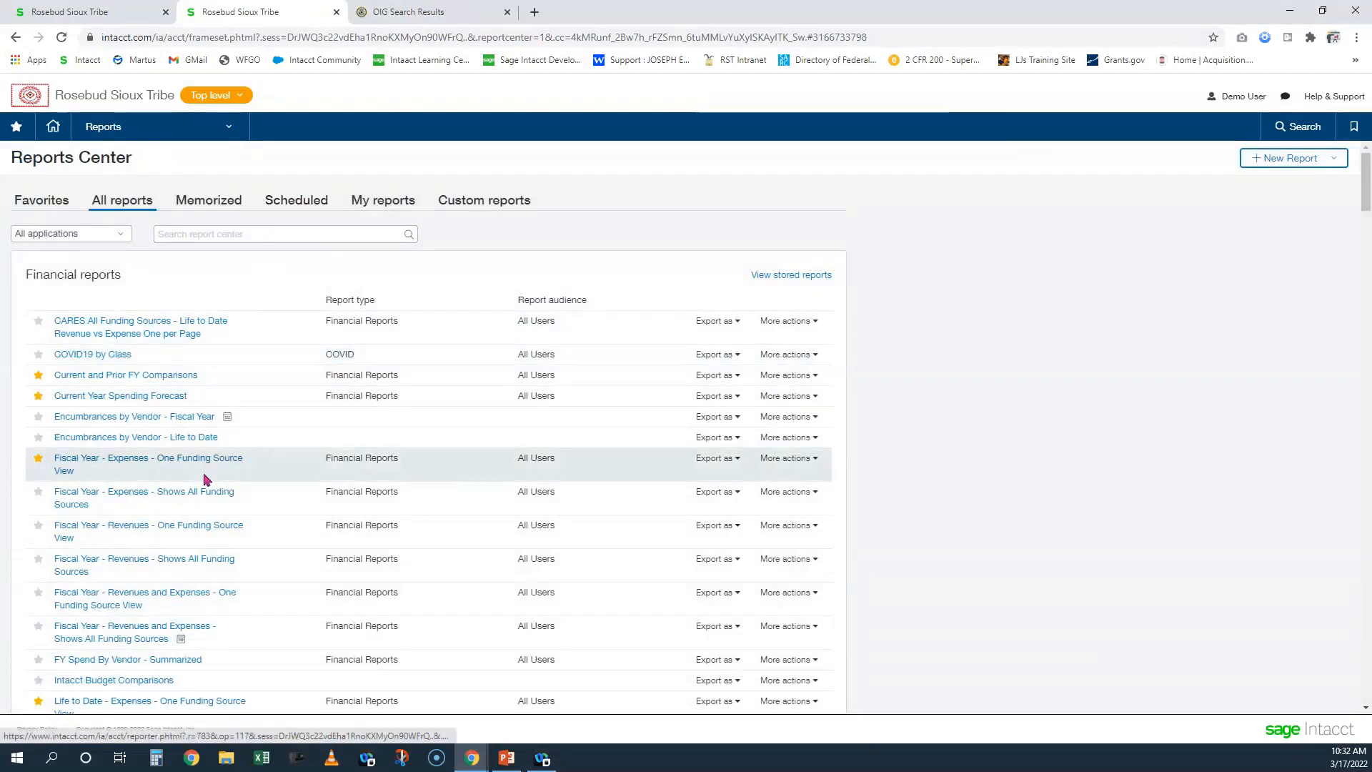
scroll(252, 484, down, 2)
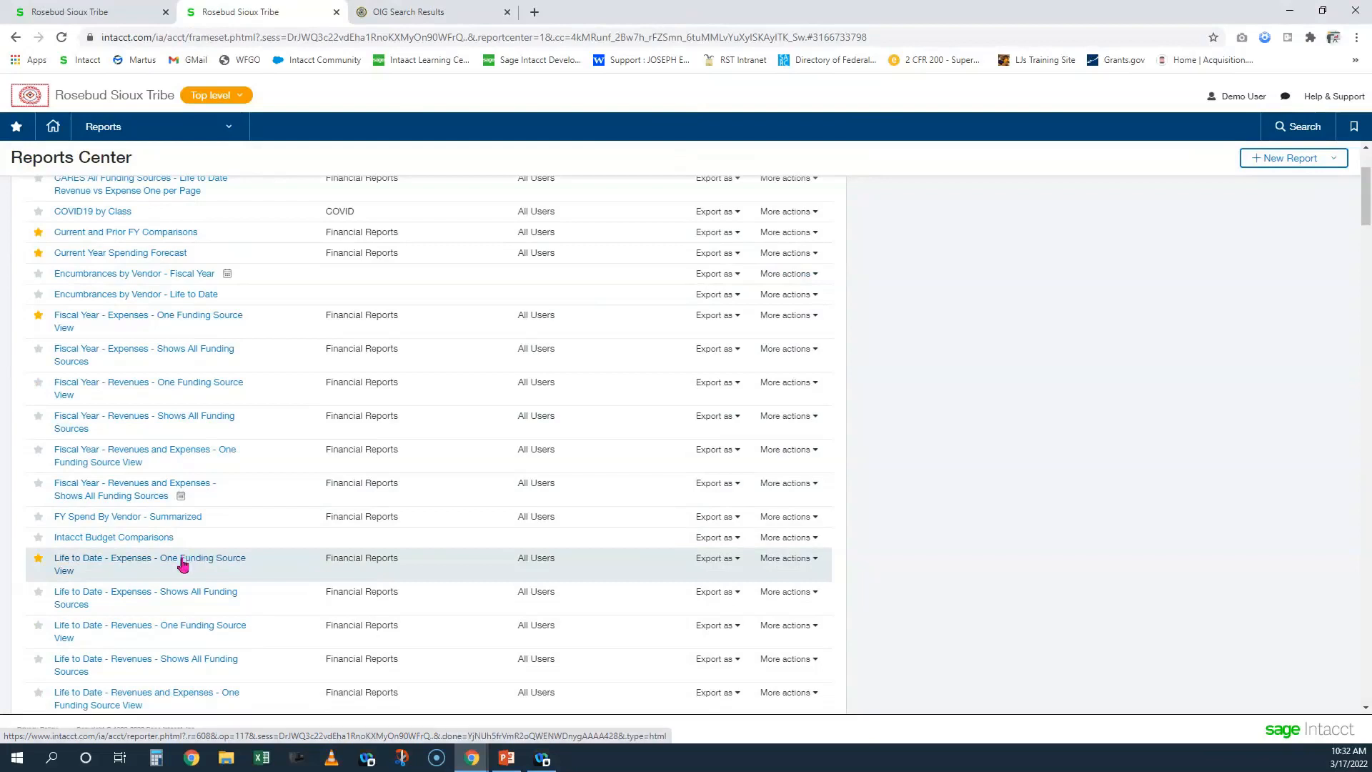
click(182, 564)
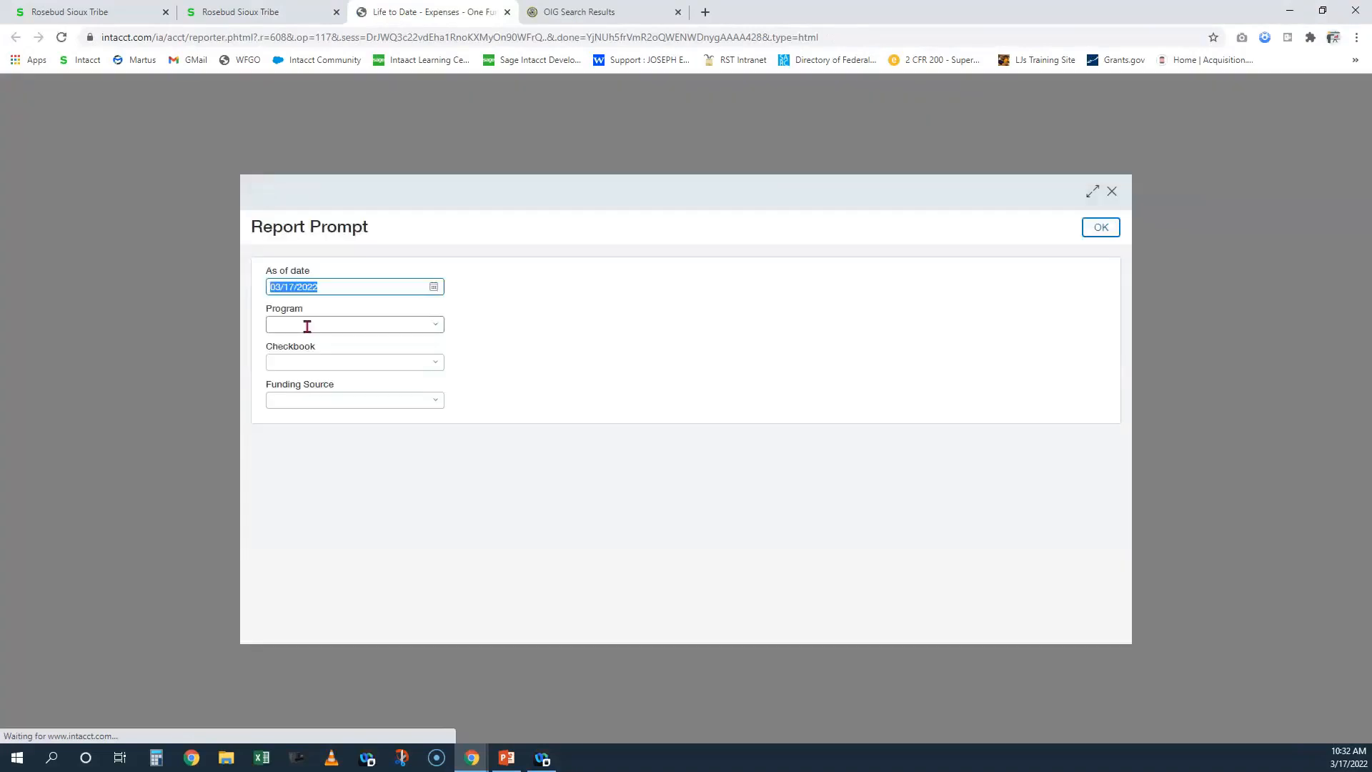
Run the report for Program TEST--Test Company, Checkbook 35--Shielding the People and Funding Source TEST FOR TRAINING
click(308, 325)
text(te)
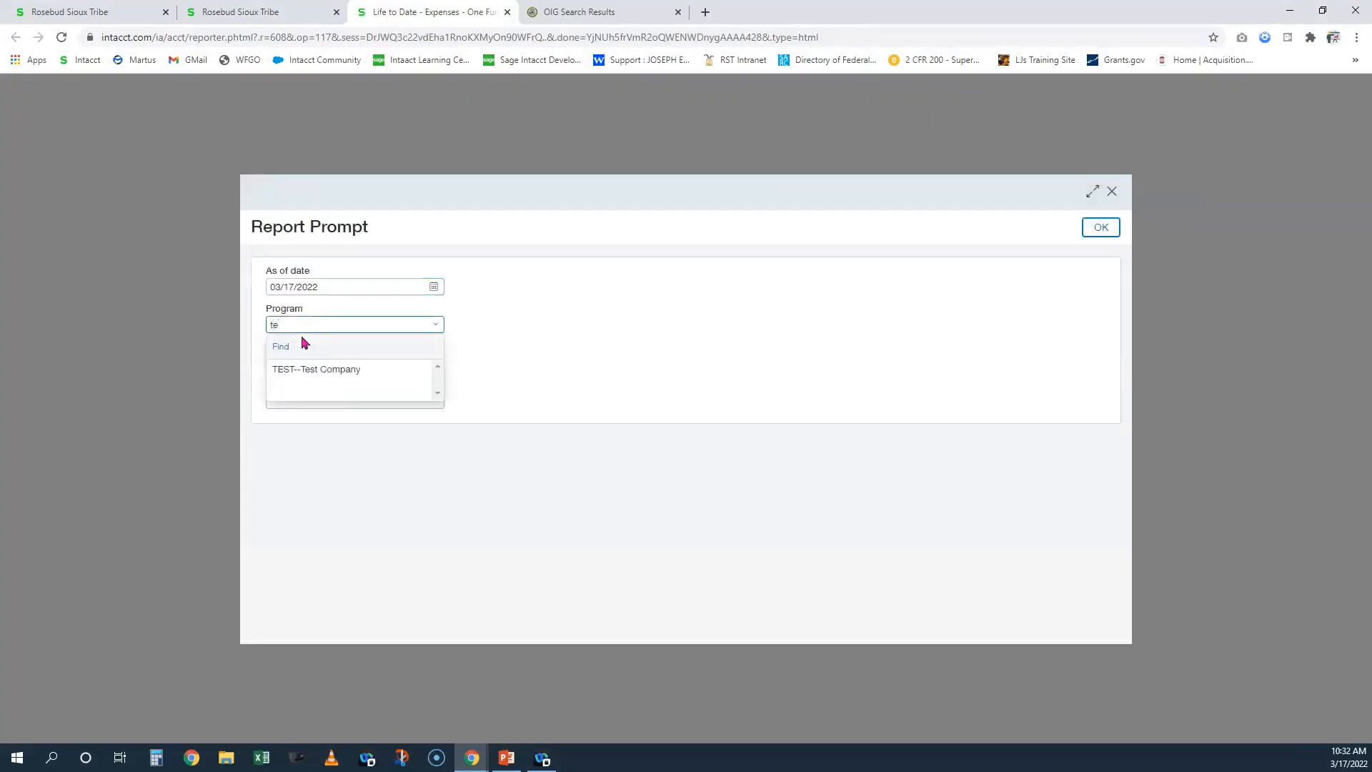
click(312, 371)
click(312, 363)
text(35)
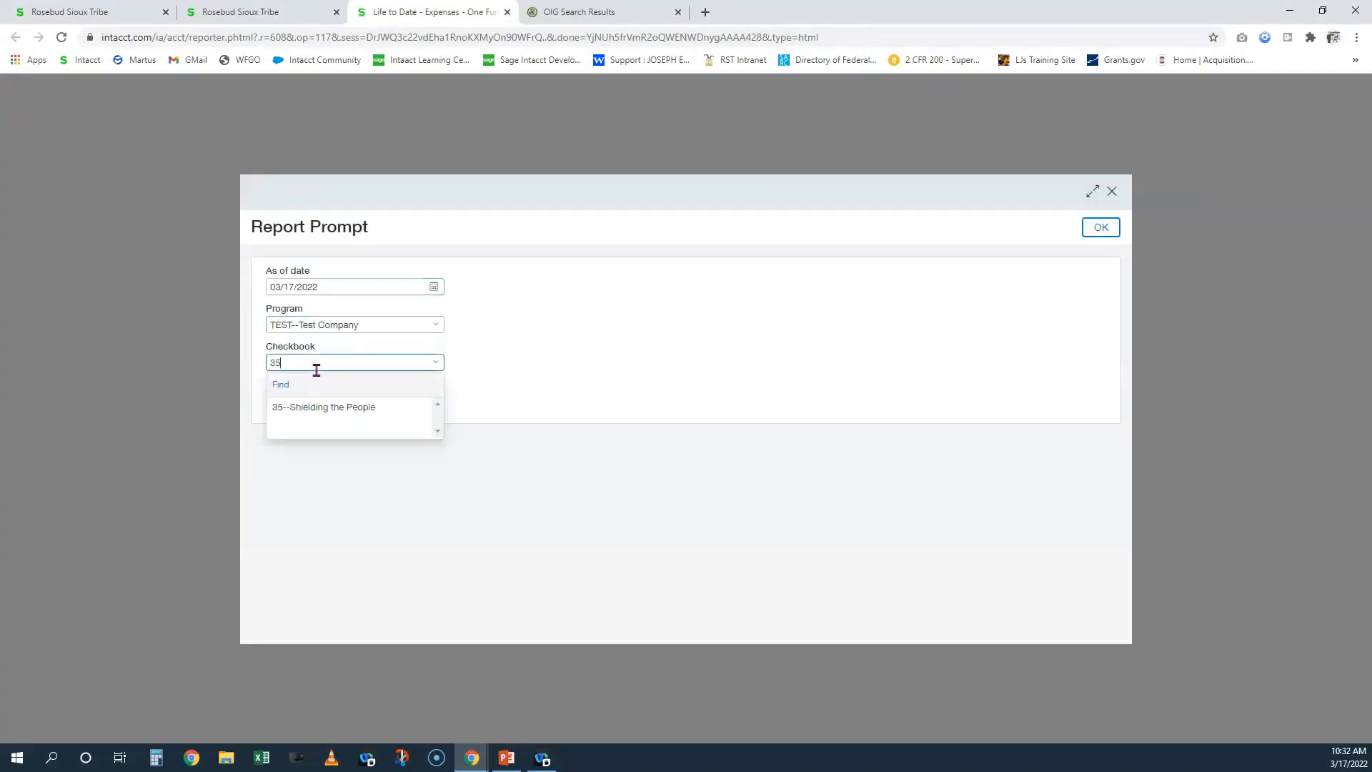
click(315, 406)
click(309, 399)
text(test)
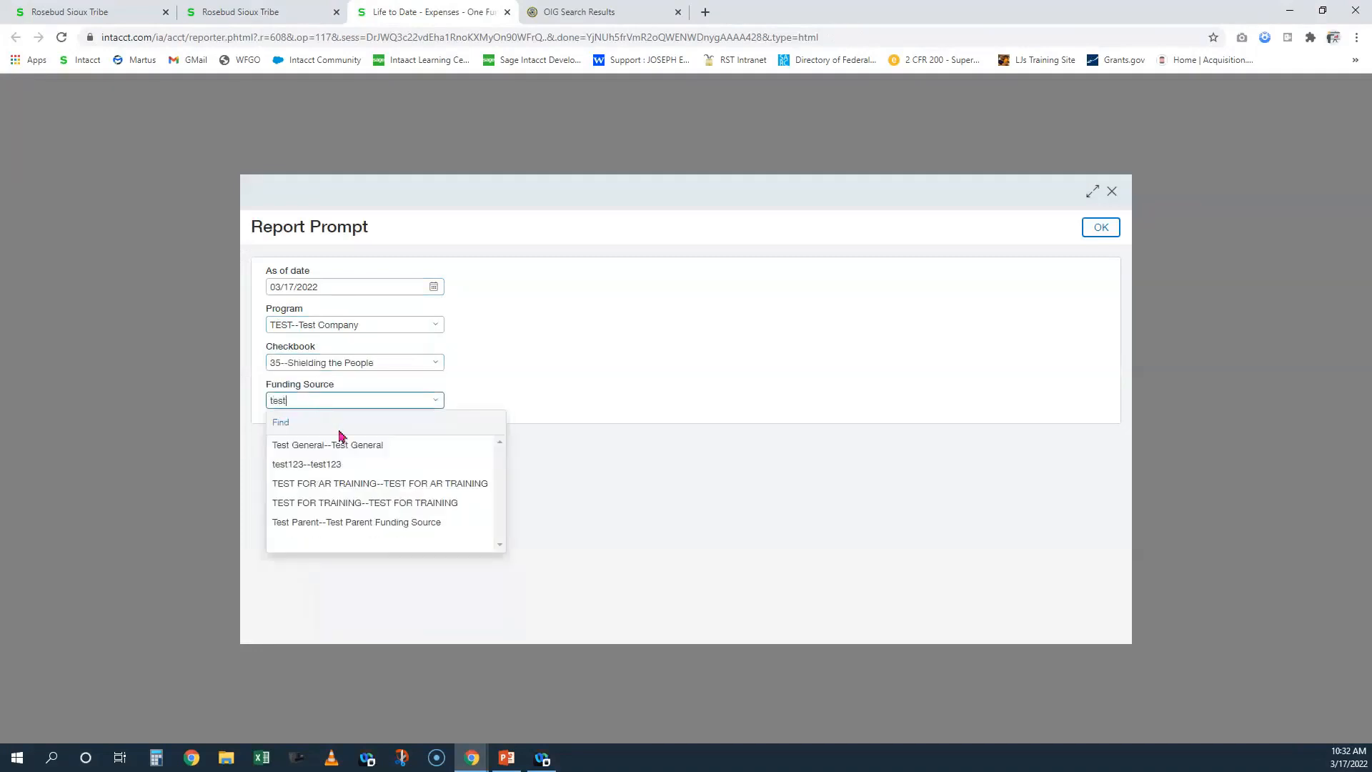
click(345, 505)
click(1106, 229)
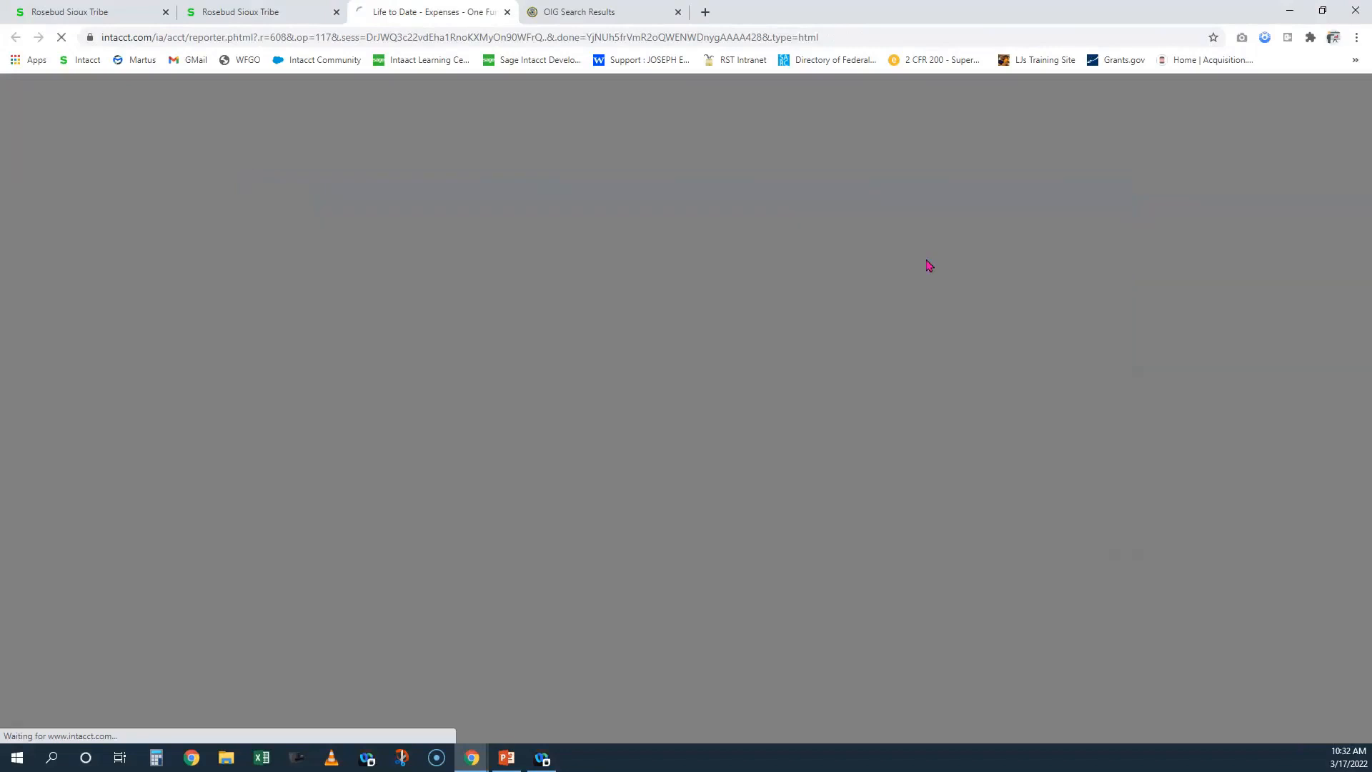
Refresh the Standard Purchase Requisition list and examine the approval history of one of the submitted requisitions
click(98, 10)
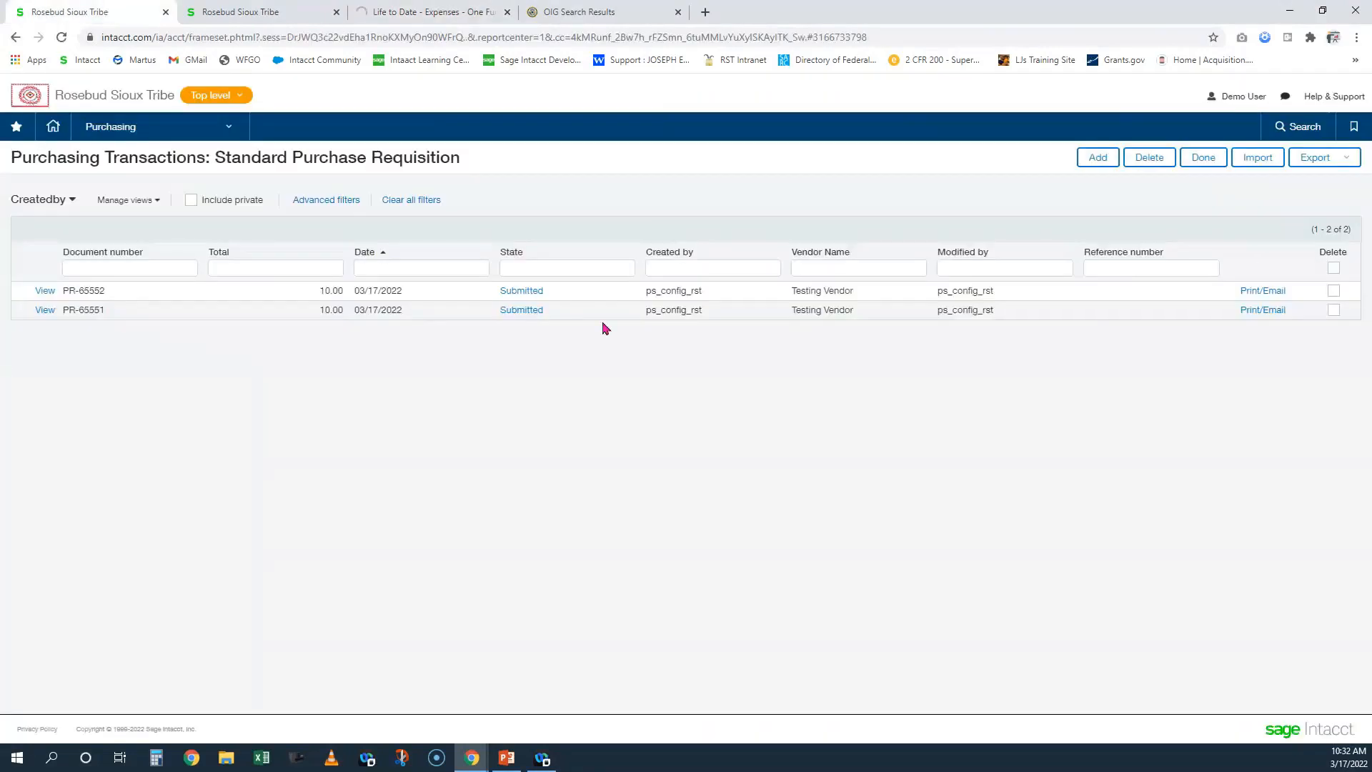
click(61, 36)
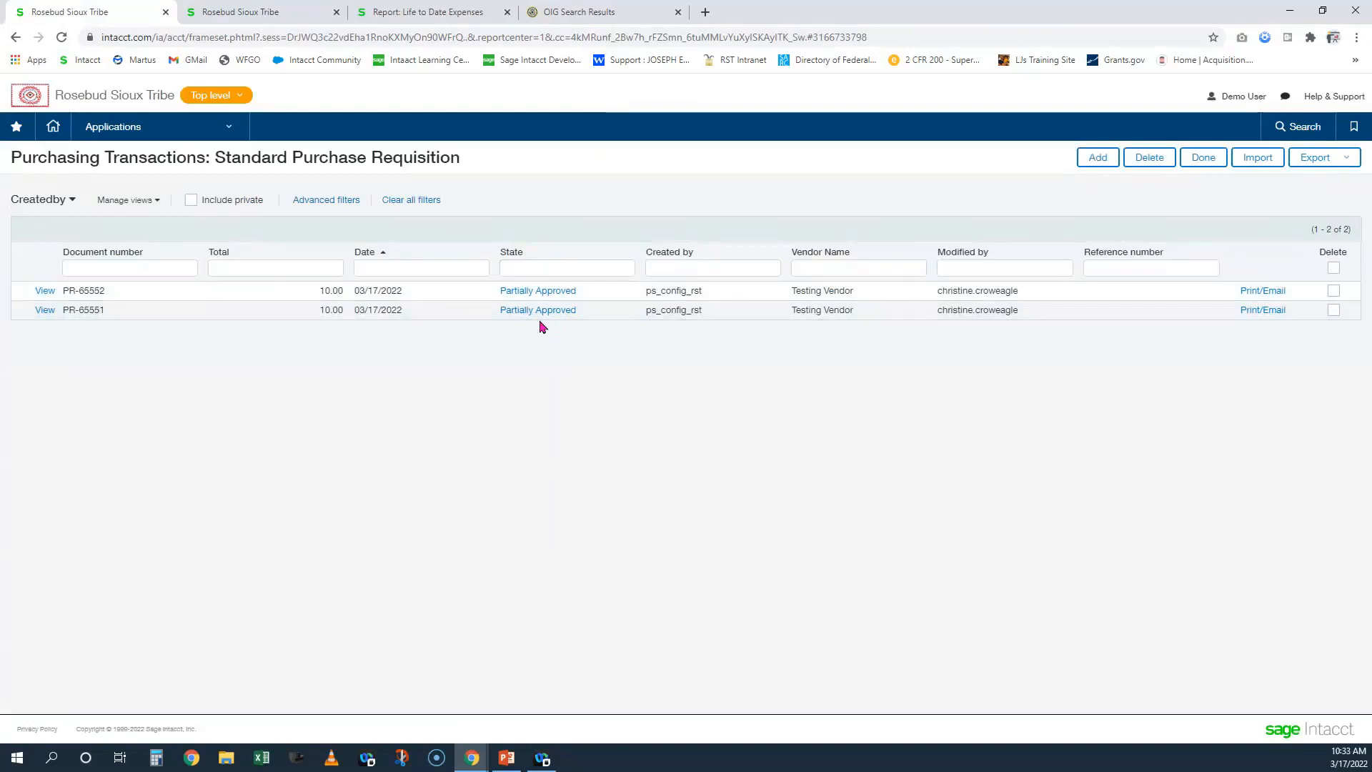
click(536, 308)
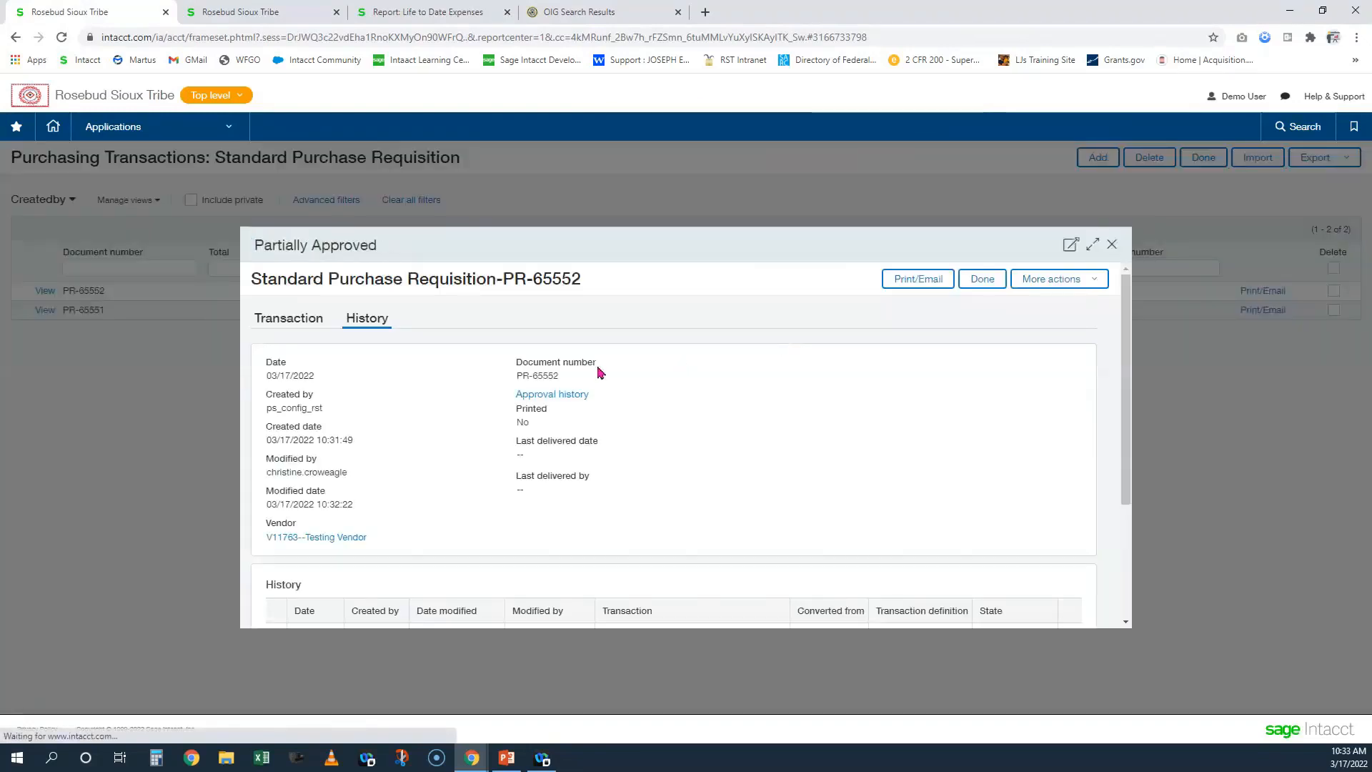
click(569, 395)
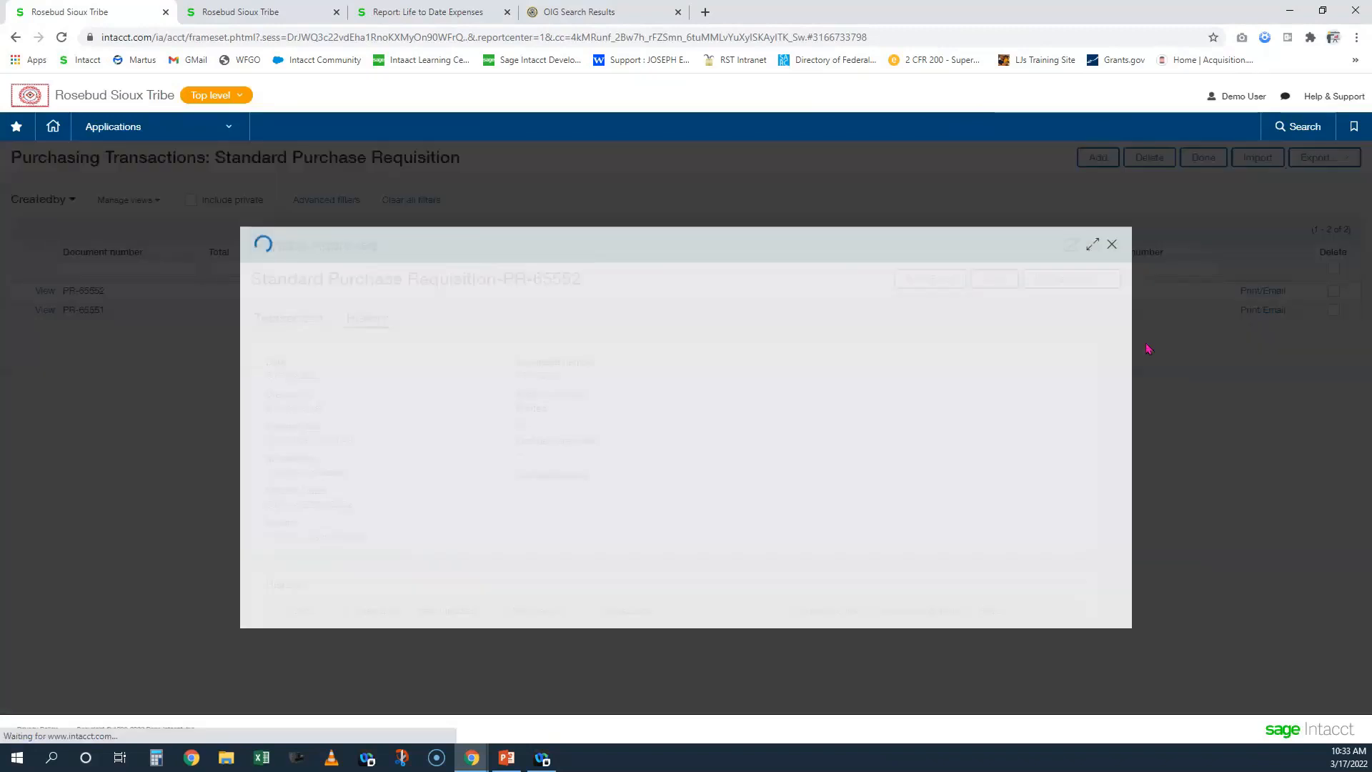
drag(689, 398, 860, 400)
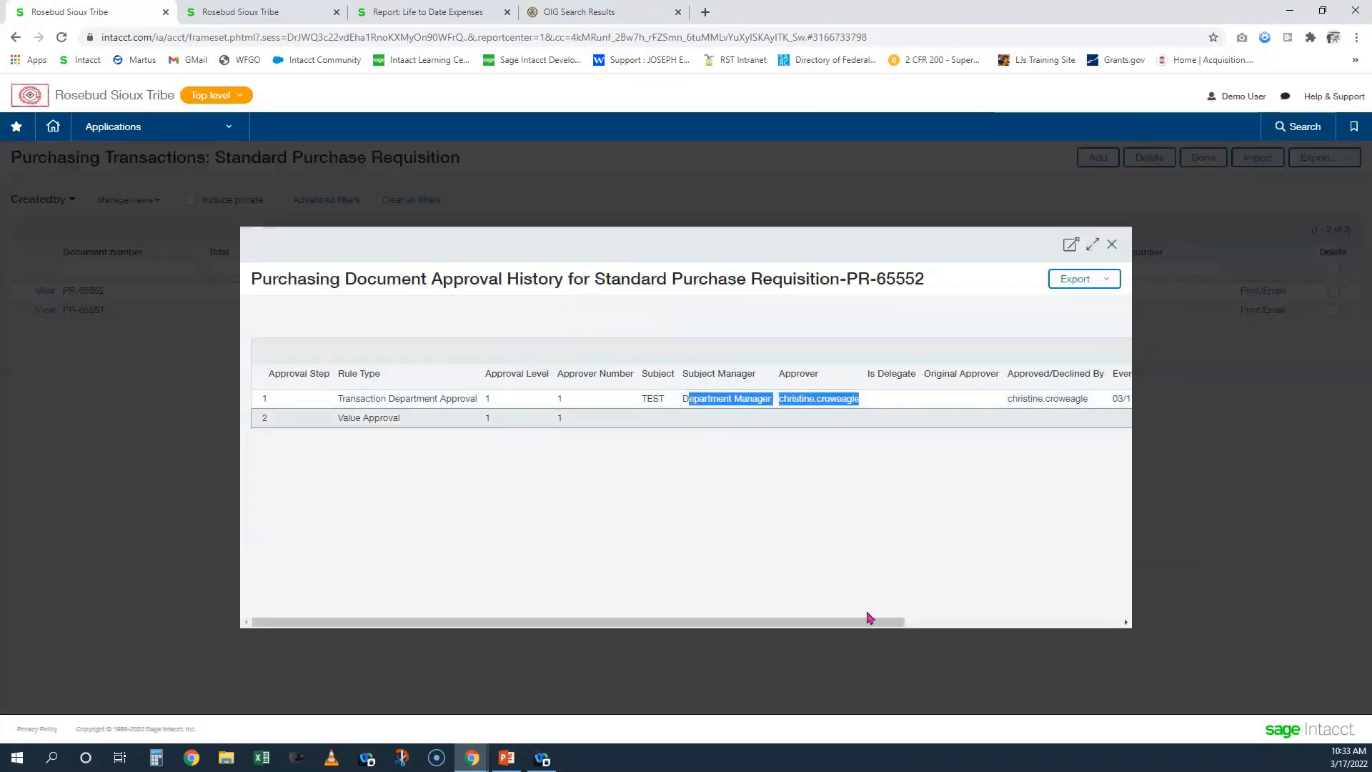
drag(868, 623, 411, 430)
triple_click(400, 422)
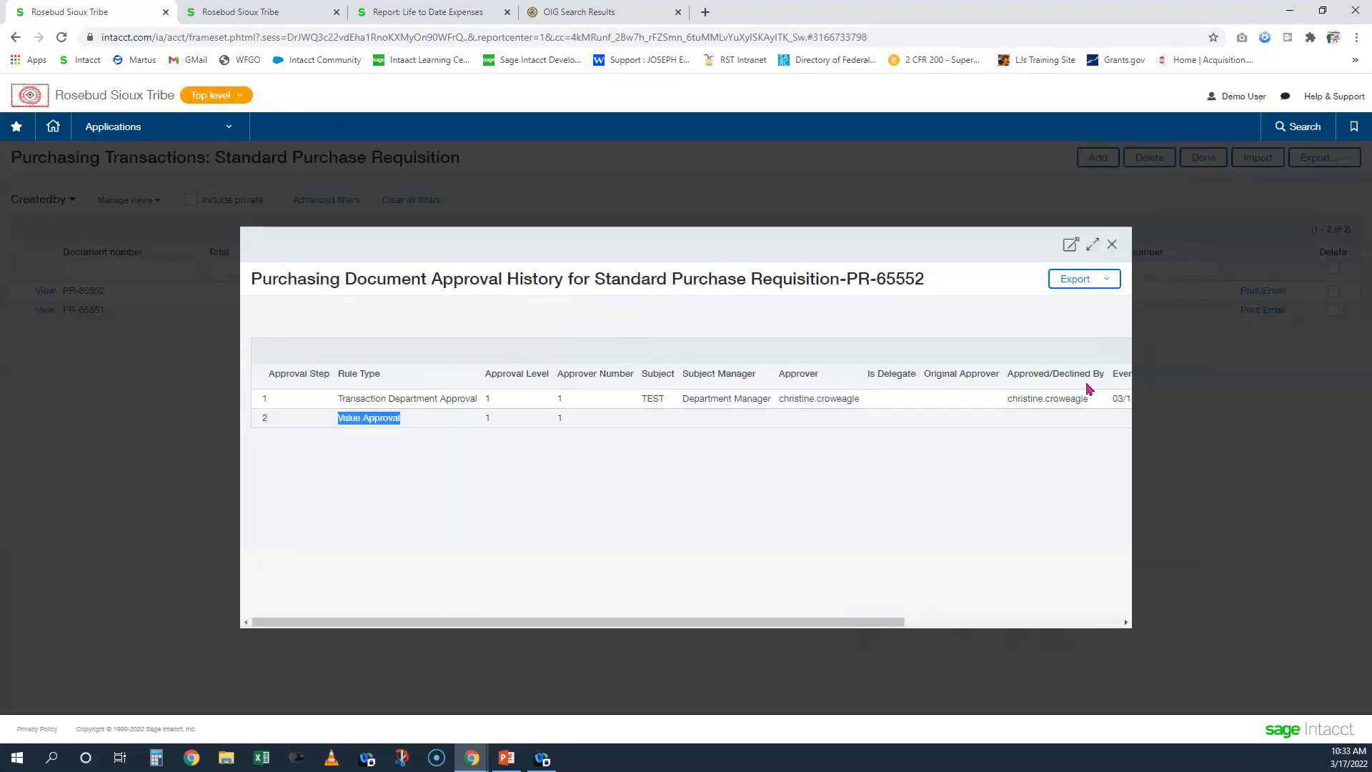
click(1112, 246)
Reload the requisition list to check the approval states, and refresh the Life to Date Expenses report to check encumbrances
click(427, 12)
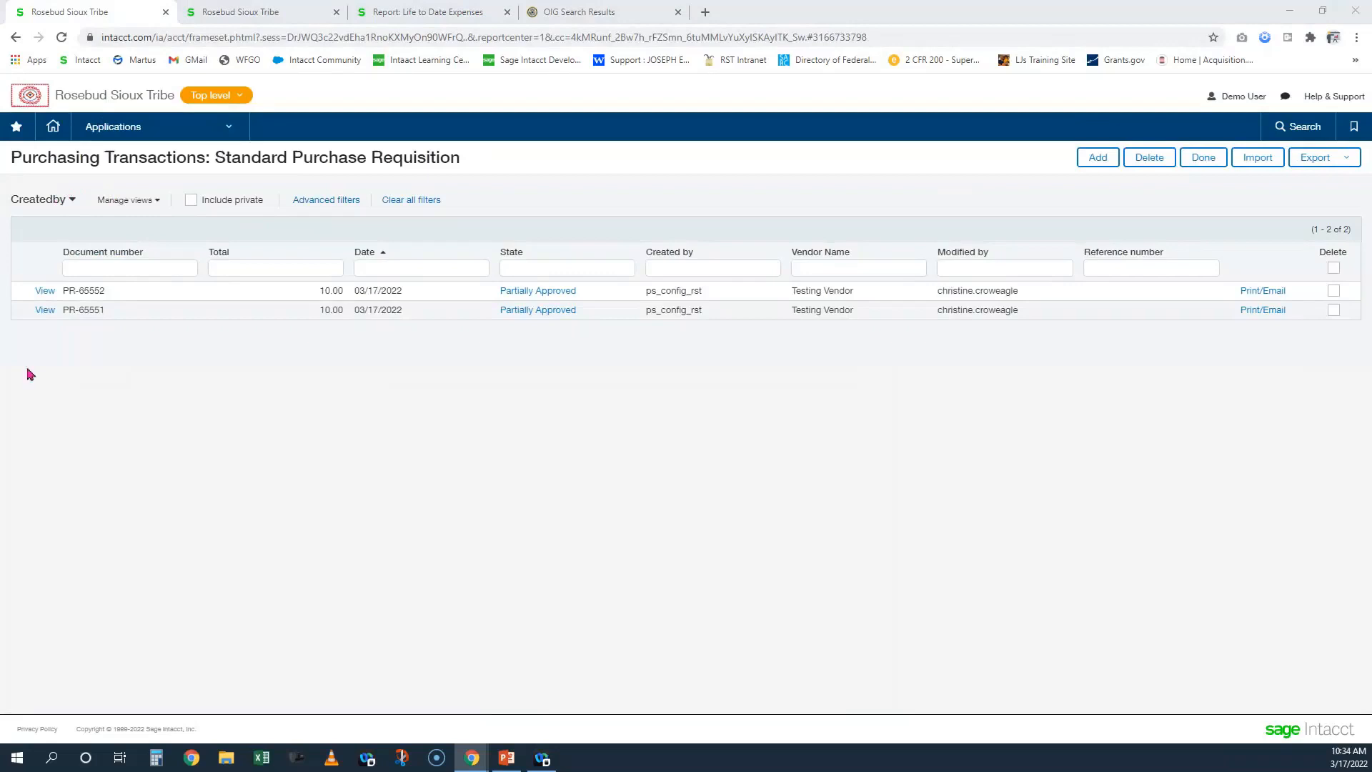
click(62, 36)
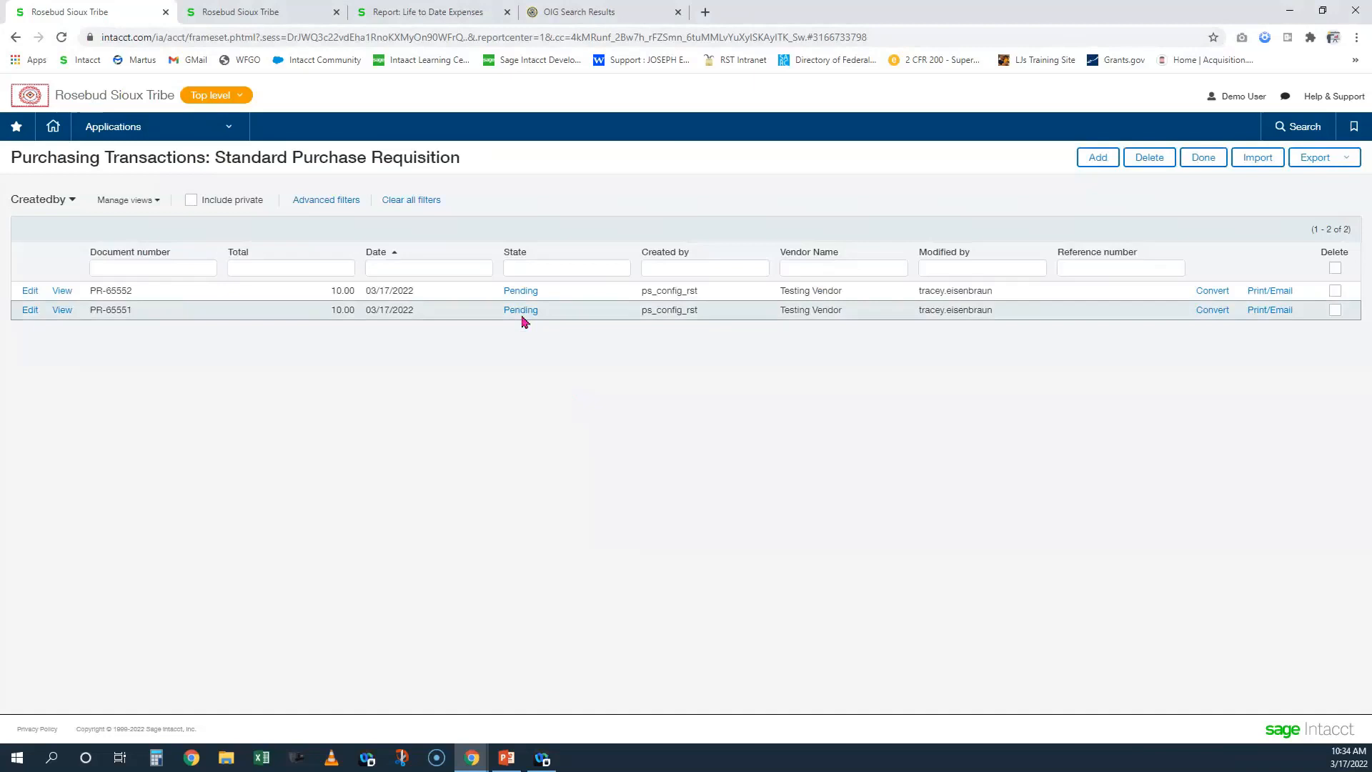
click(453, 12)
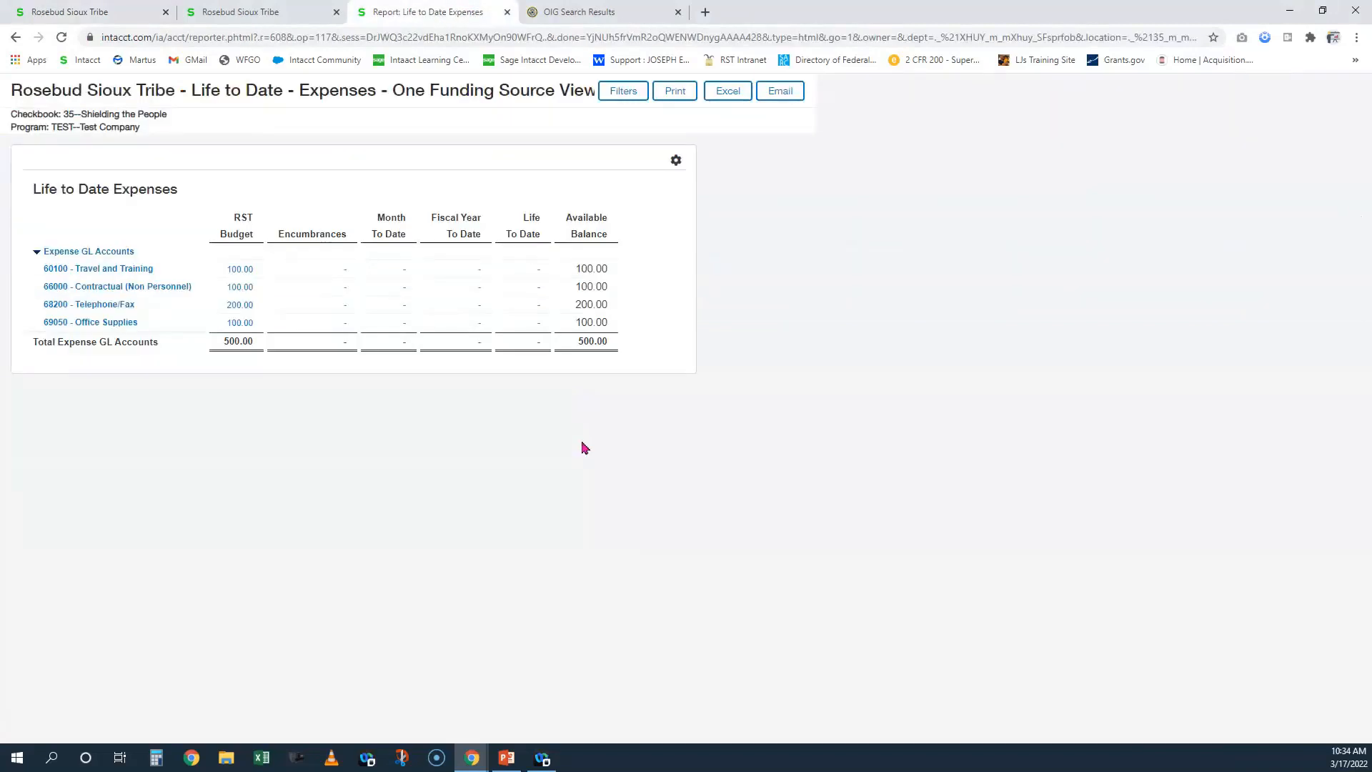
key(F5)
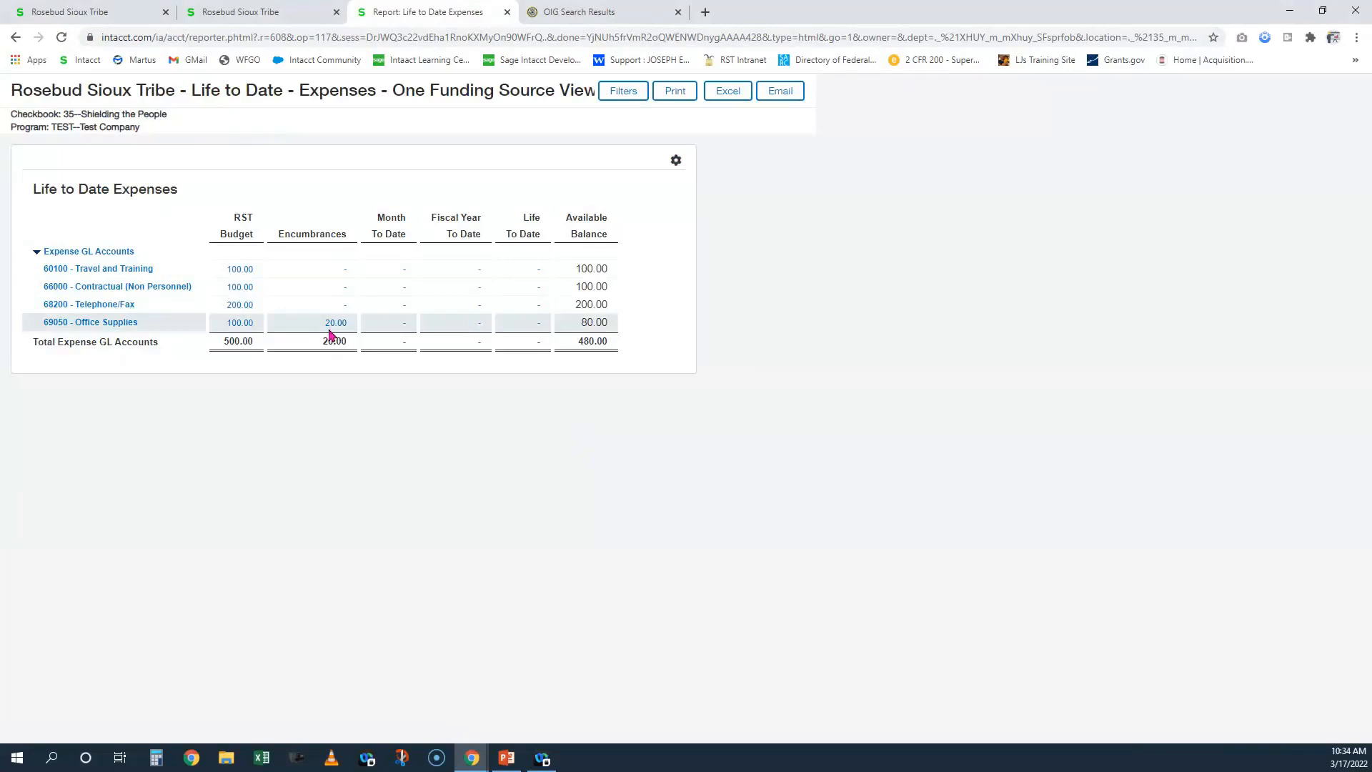
Start a new standard purchase requisition with Testing Vendor as the vendor
click(93, 10)
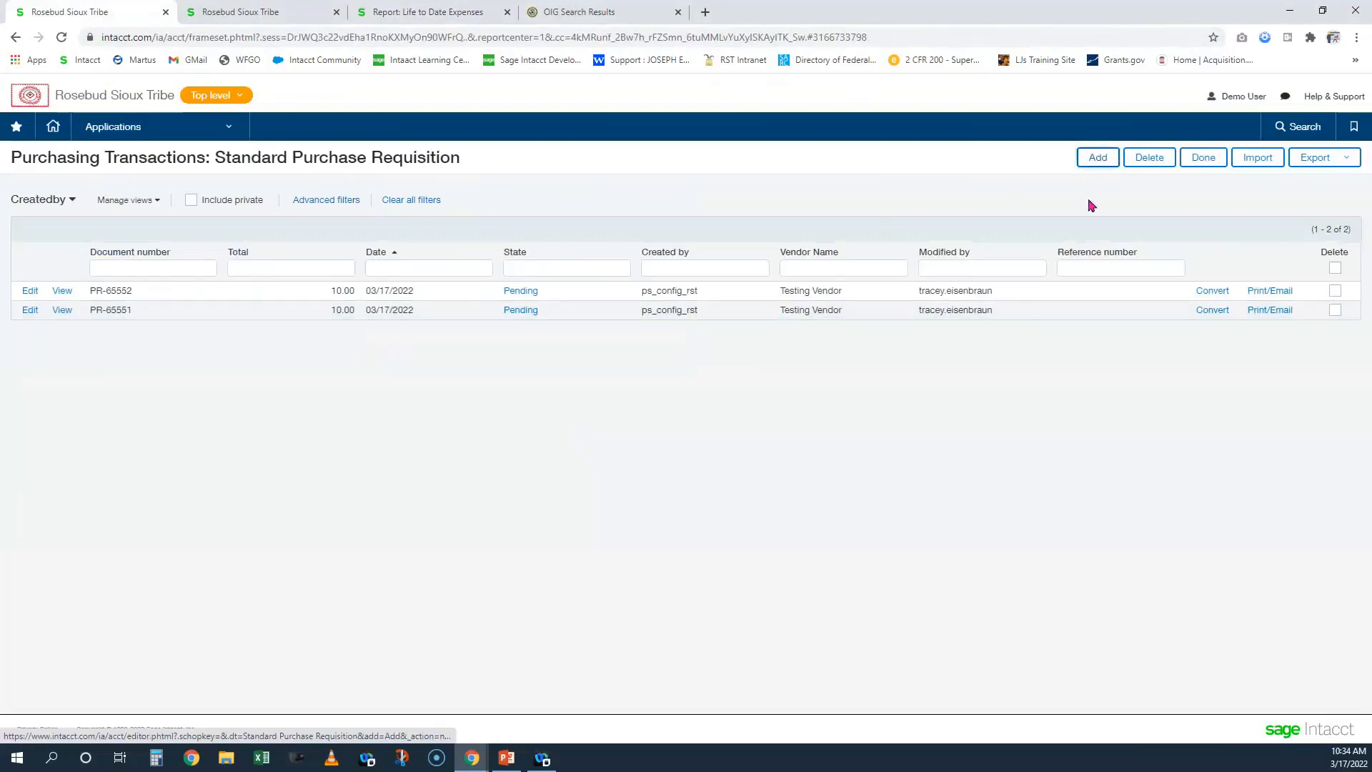
click(1091, 159)
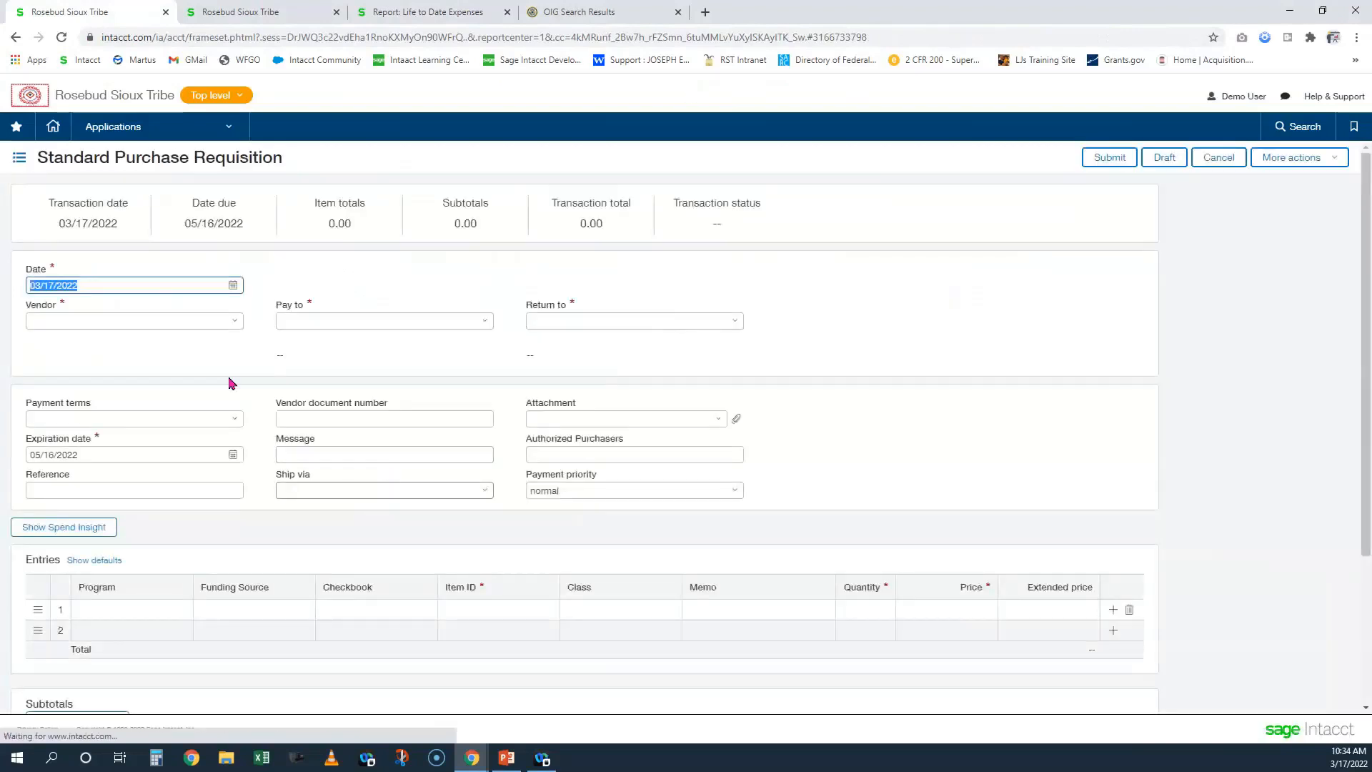
click(127, 320)
text(test)
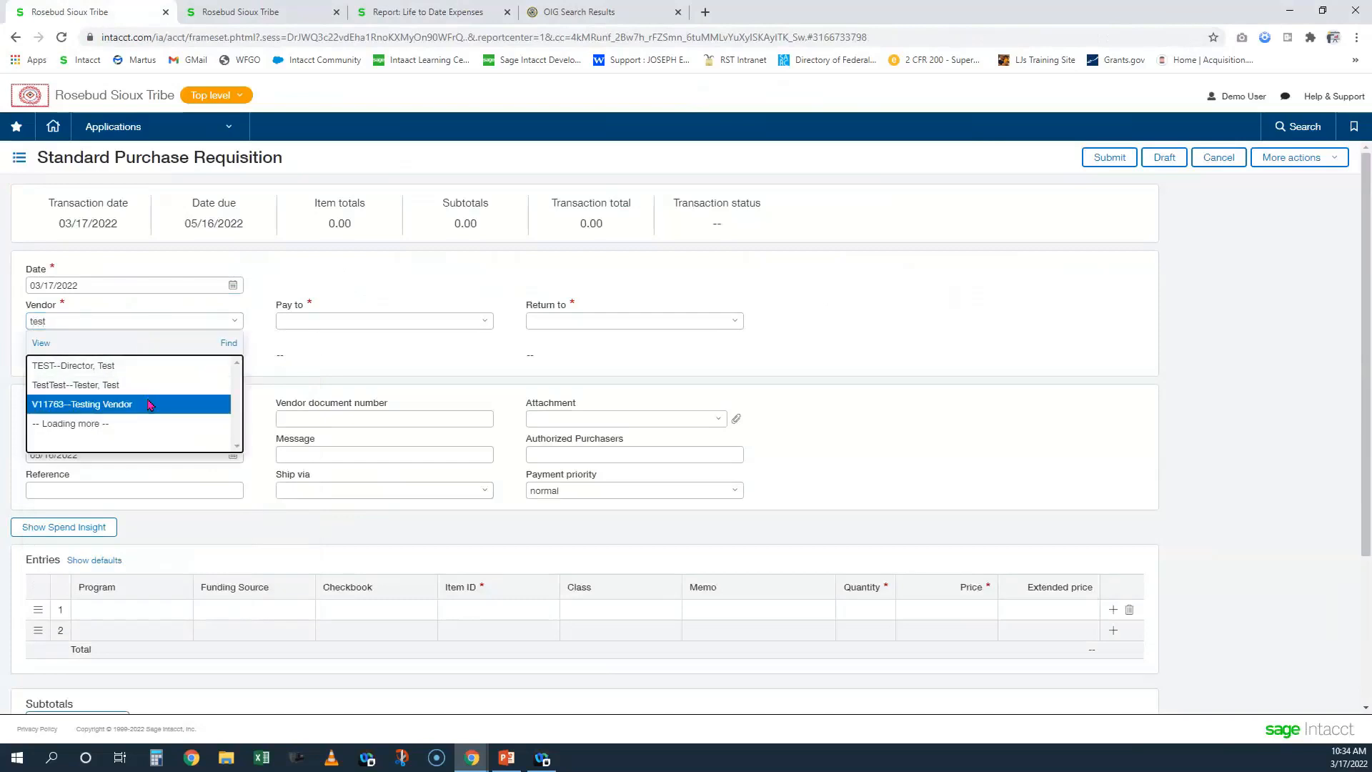
click(151, 406)
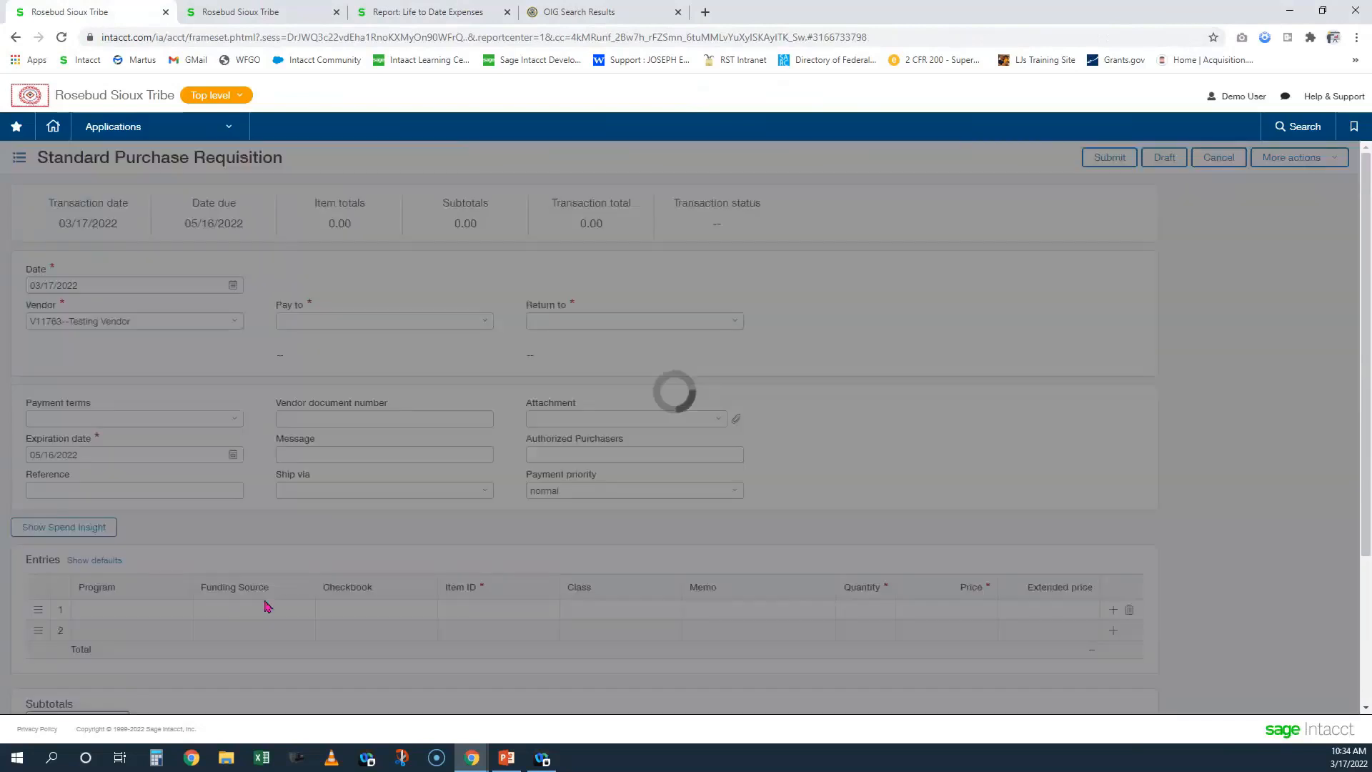
Set the first entry line's Funding Source to TEST FOR TRAINING and its Item ID to 69050--Office Supplies
click(251, 632)
text(test)
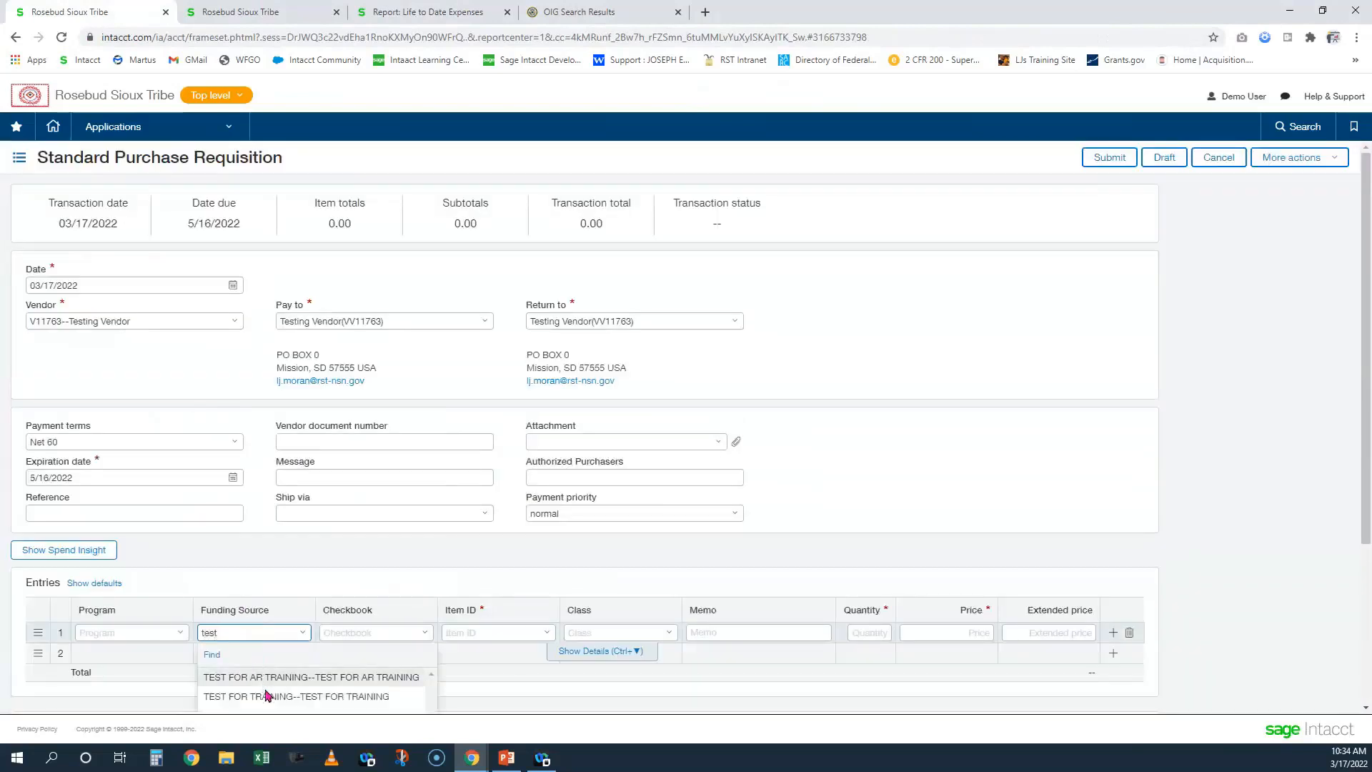
click(296, 696)
click(525, 636)
text(69)
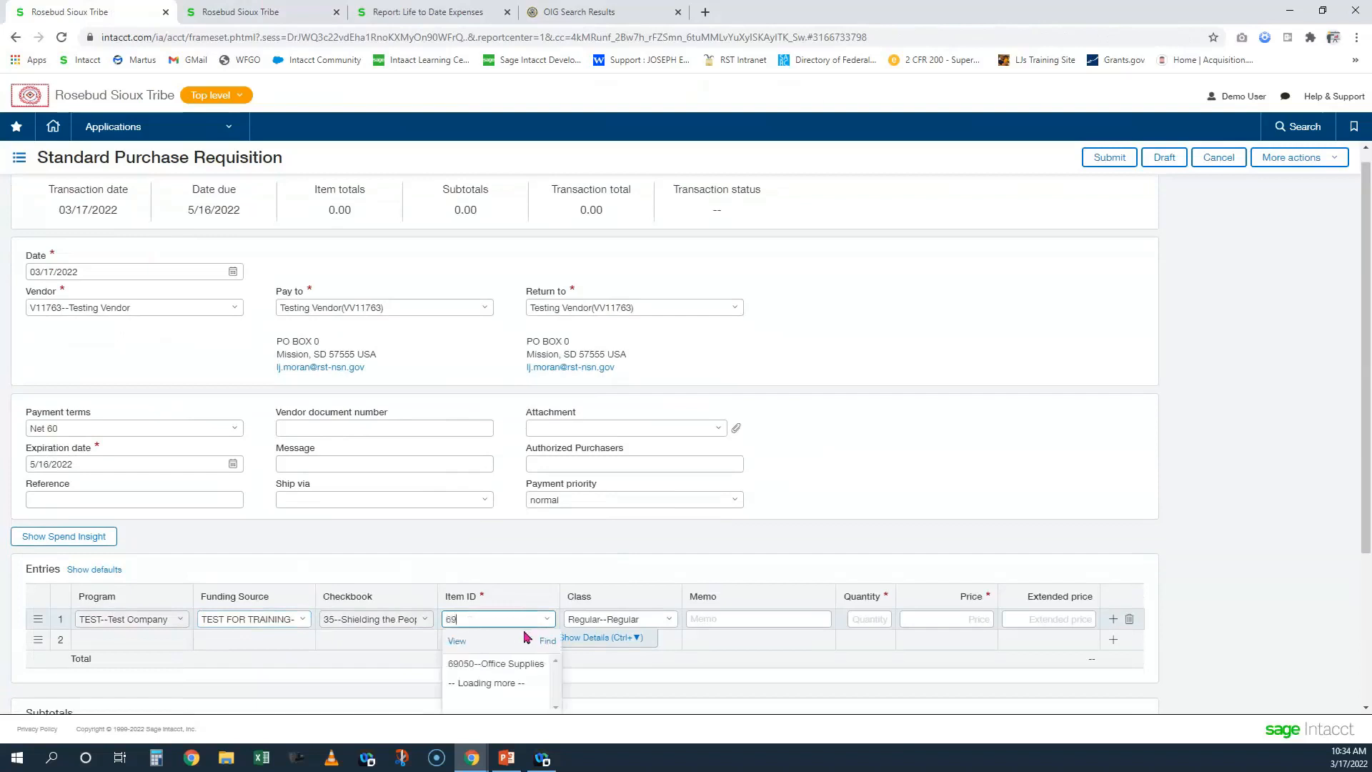
click(515, 658)
Set the first entry line's price to 85 and check the requisition's Spend Insight
click(925, 621)
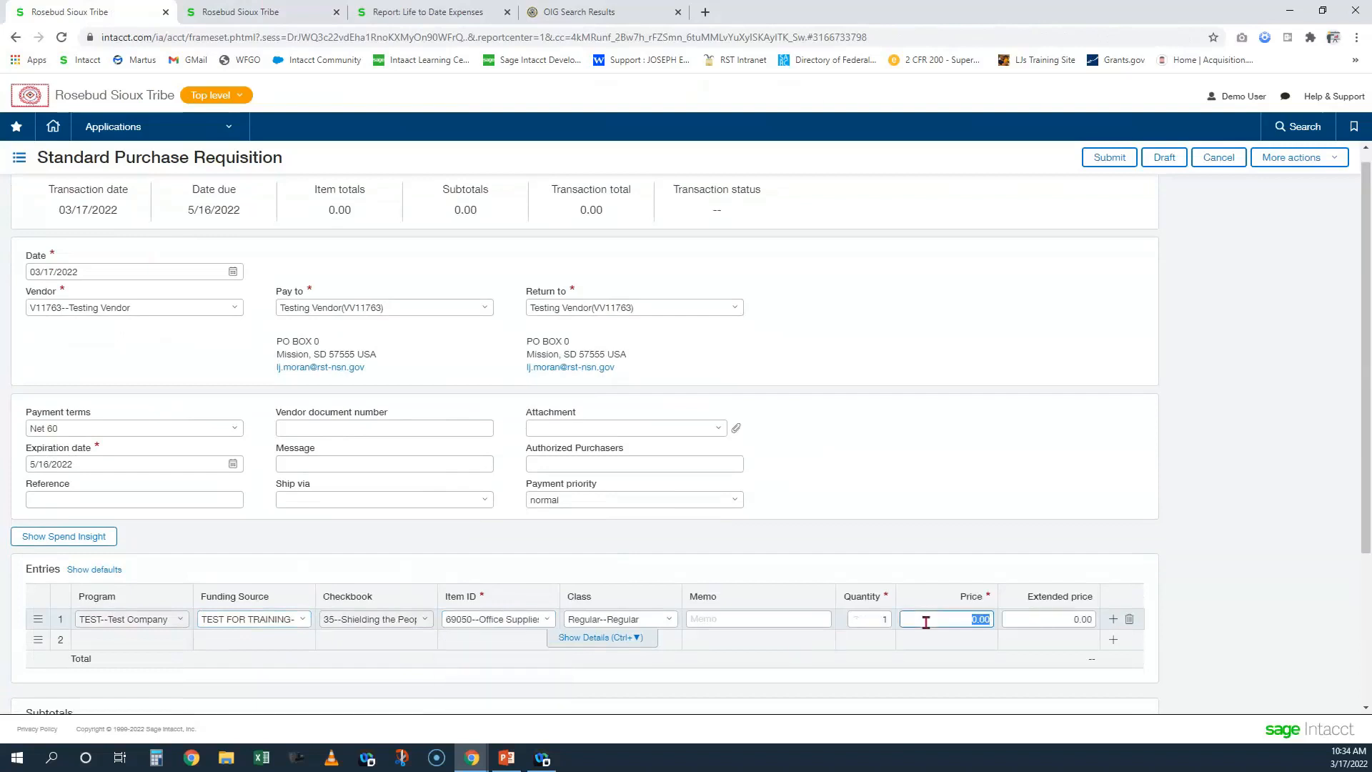
text(85)
click(968, 439)
click(79, 536)
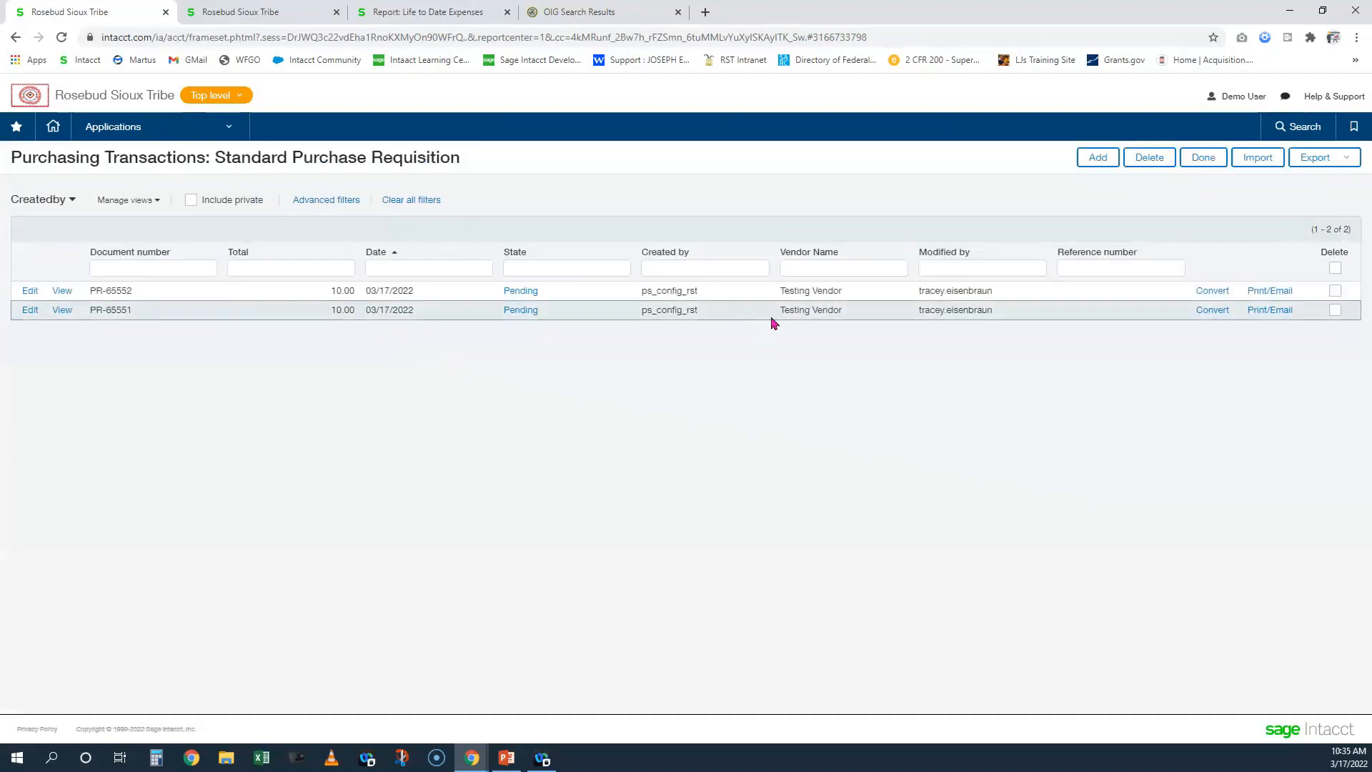
Generate the printable PDF of the first listed requisition with the Print delivery method, review it and close it
click(1264, 292)
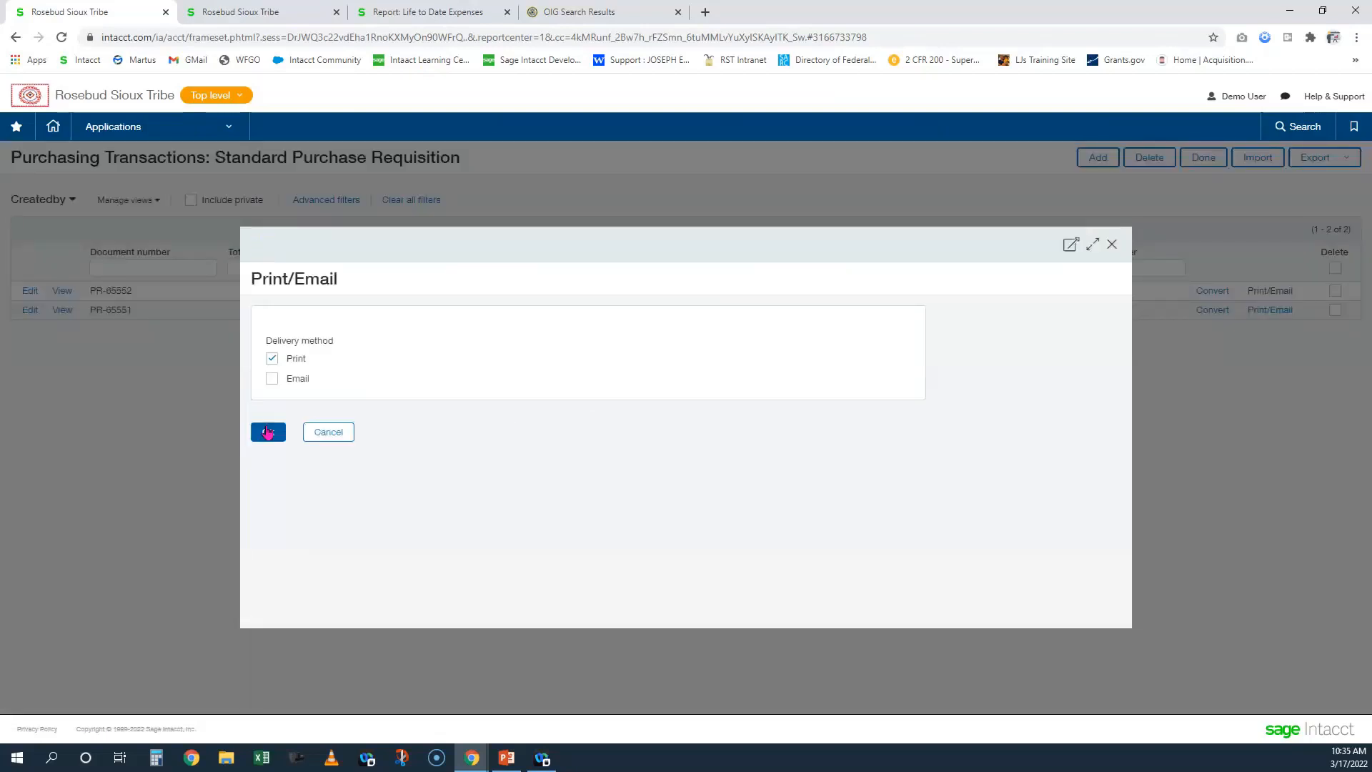
click(267, 432)
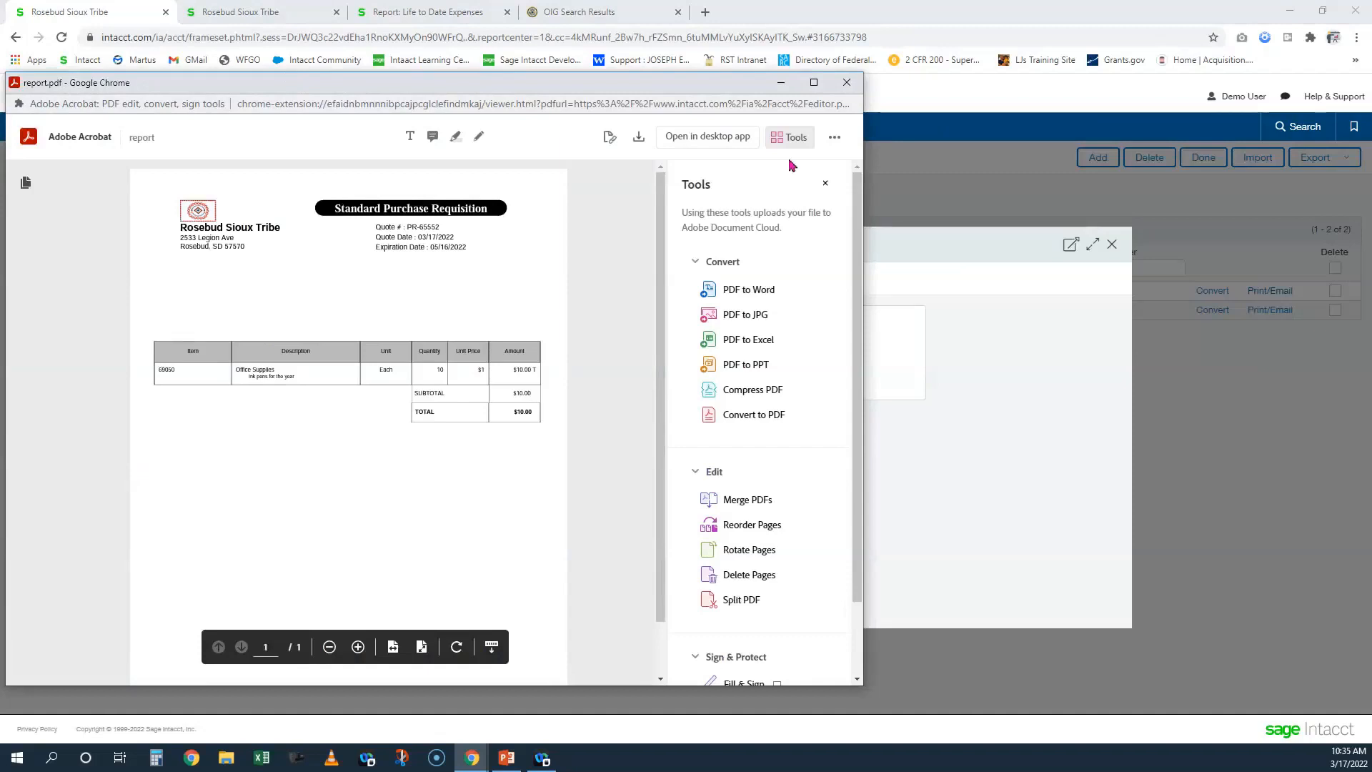
click(849, 84)
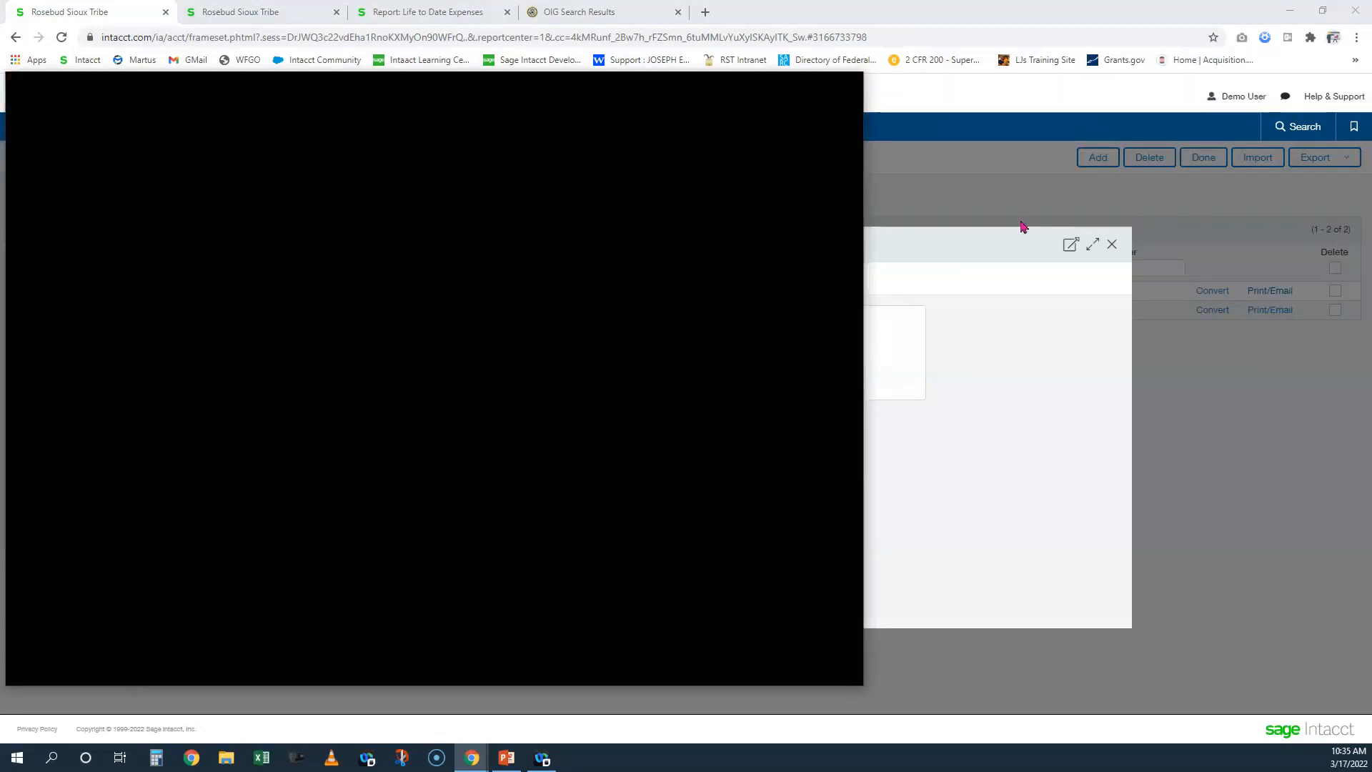
click(1112, 244)
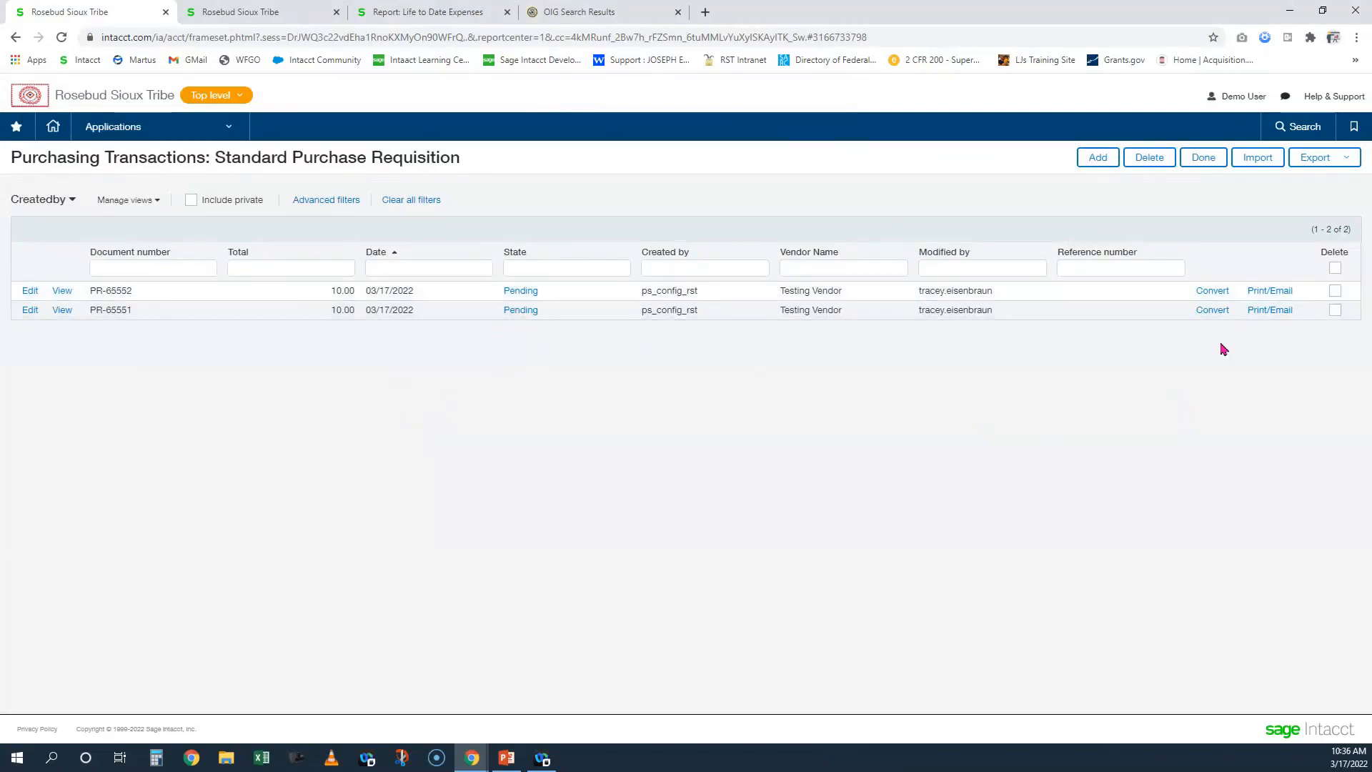
Switch the Standard Purchase Requisition list to the All view
click(1212, 290)
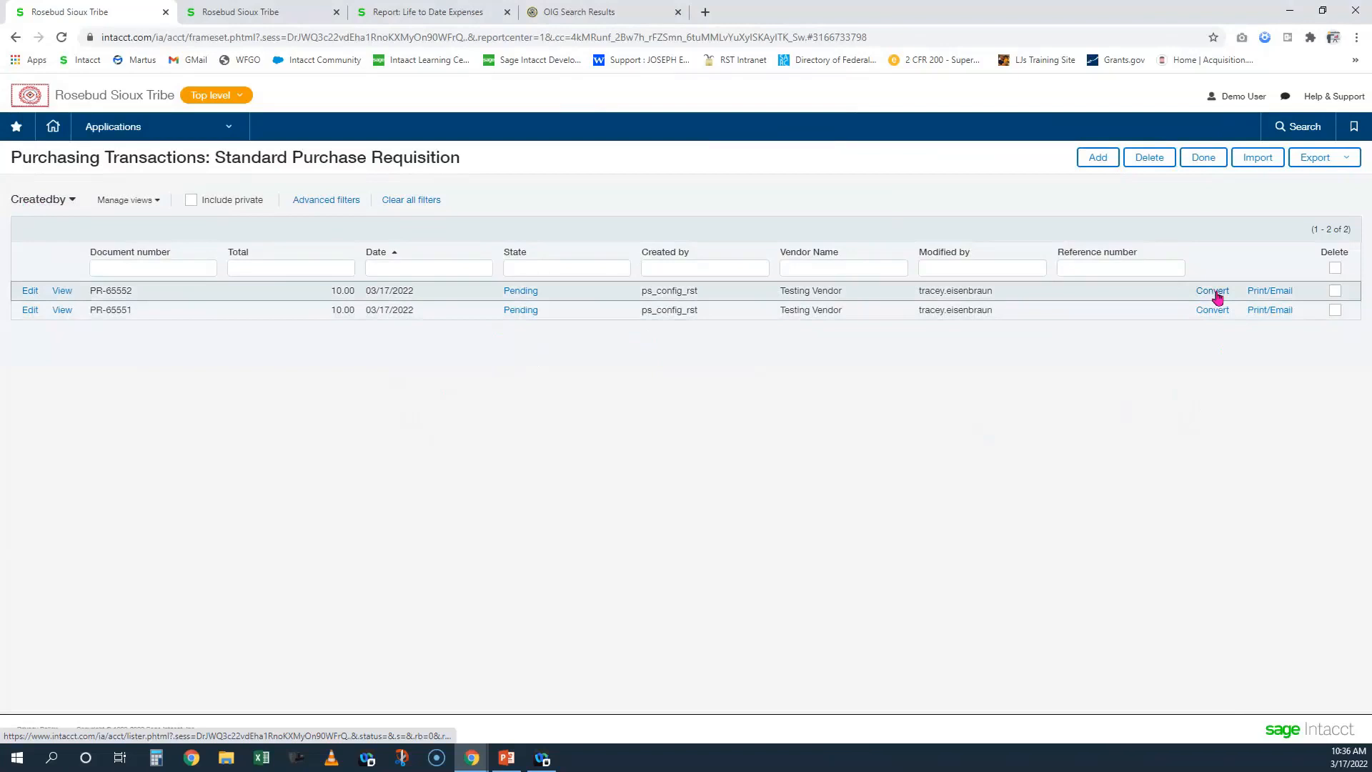
click(38, 200)
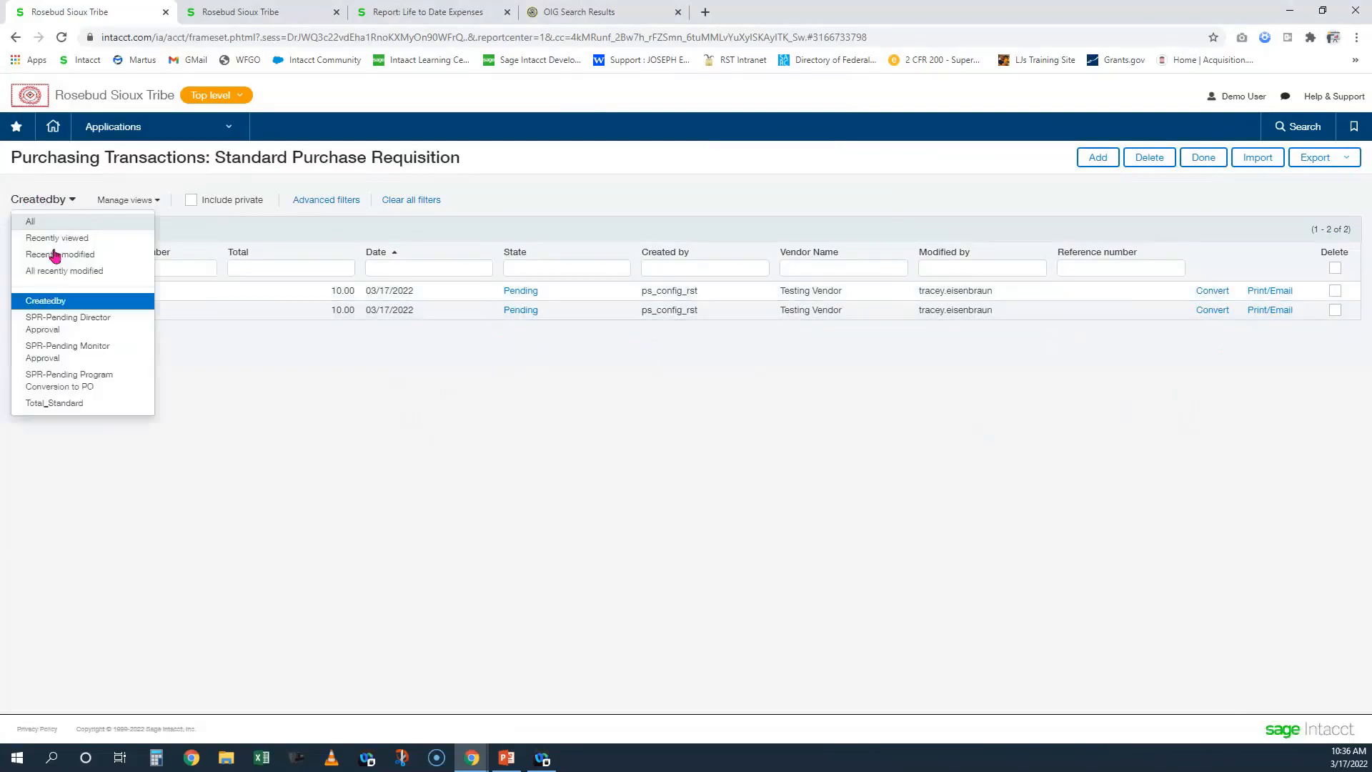
click(36, 223)
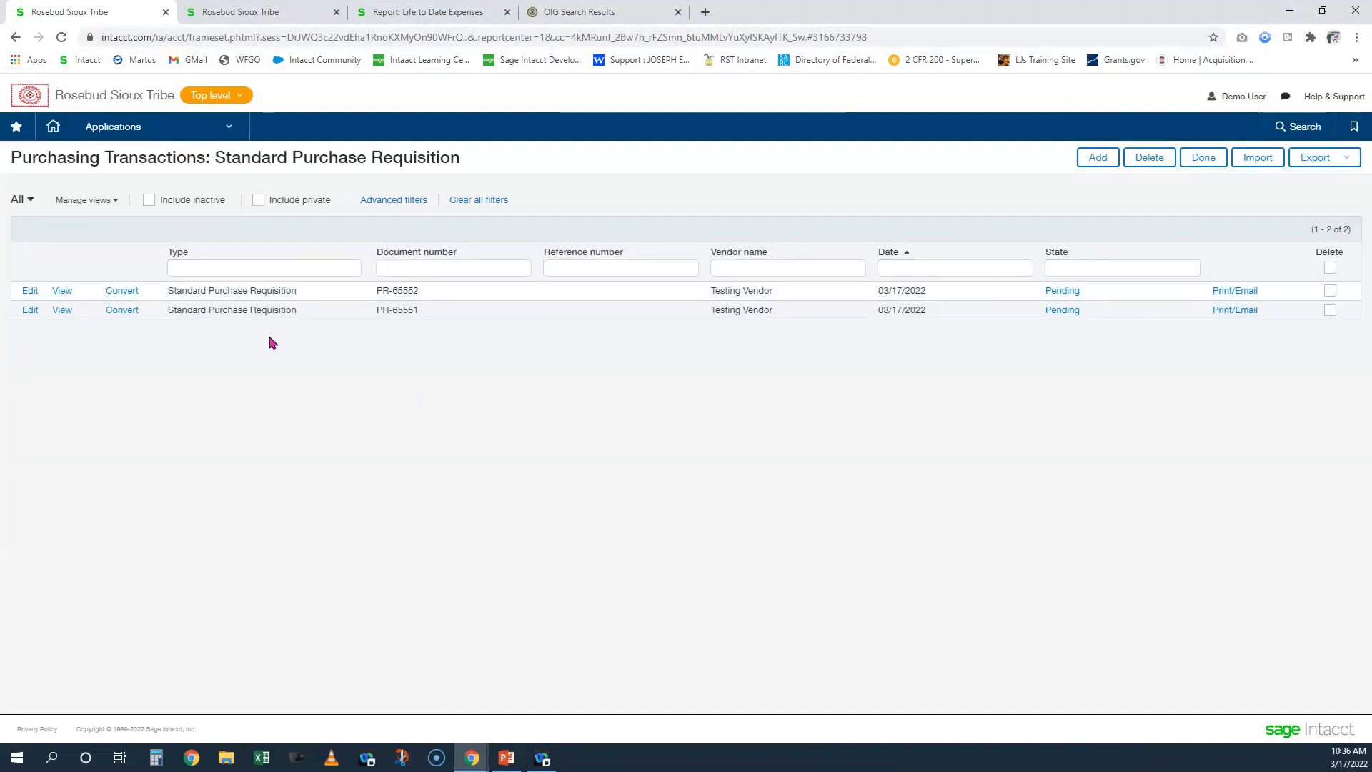
Convert the first listed standard purchase requisition into a purchase order and post it
click(134, 293)
click(188, 297)
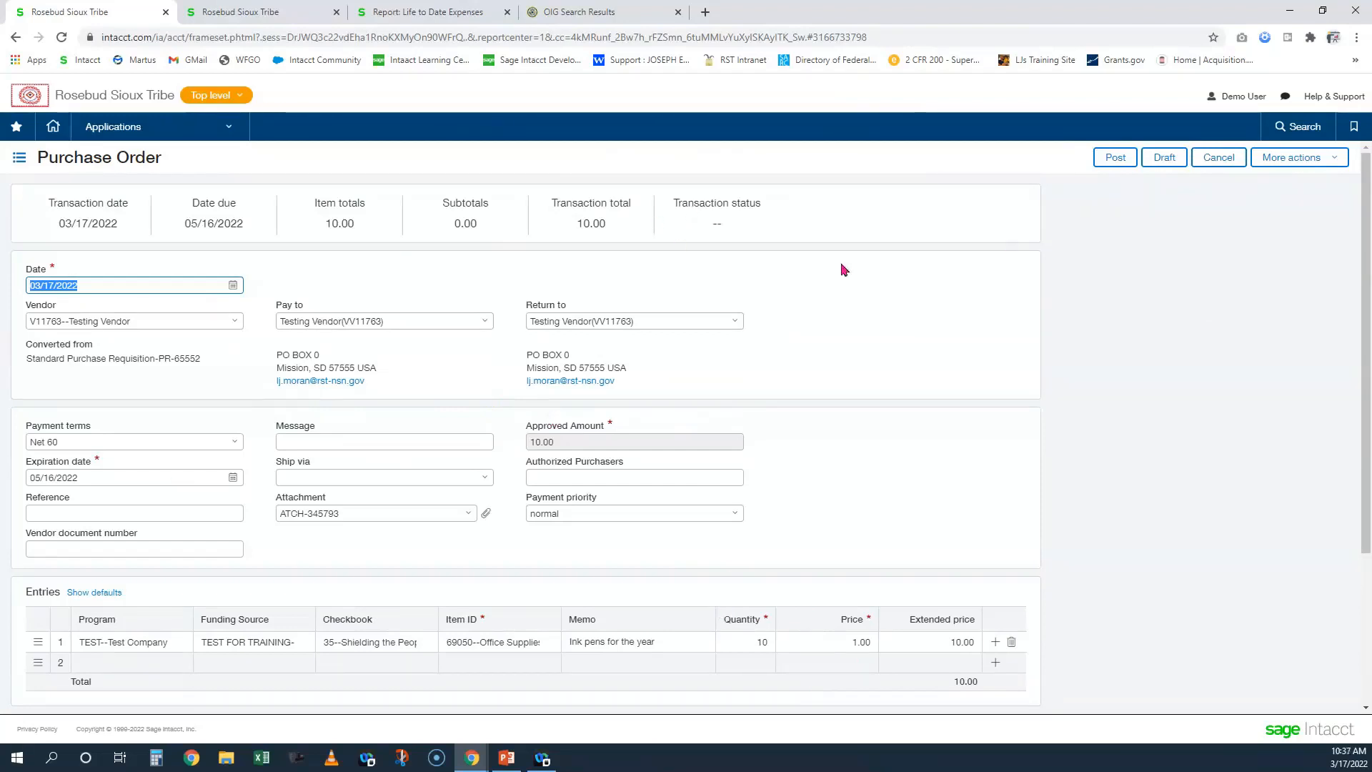
click(1116, 160)
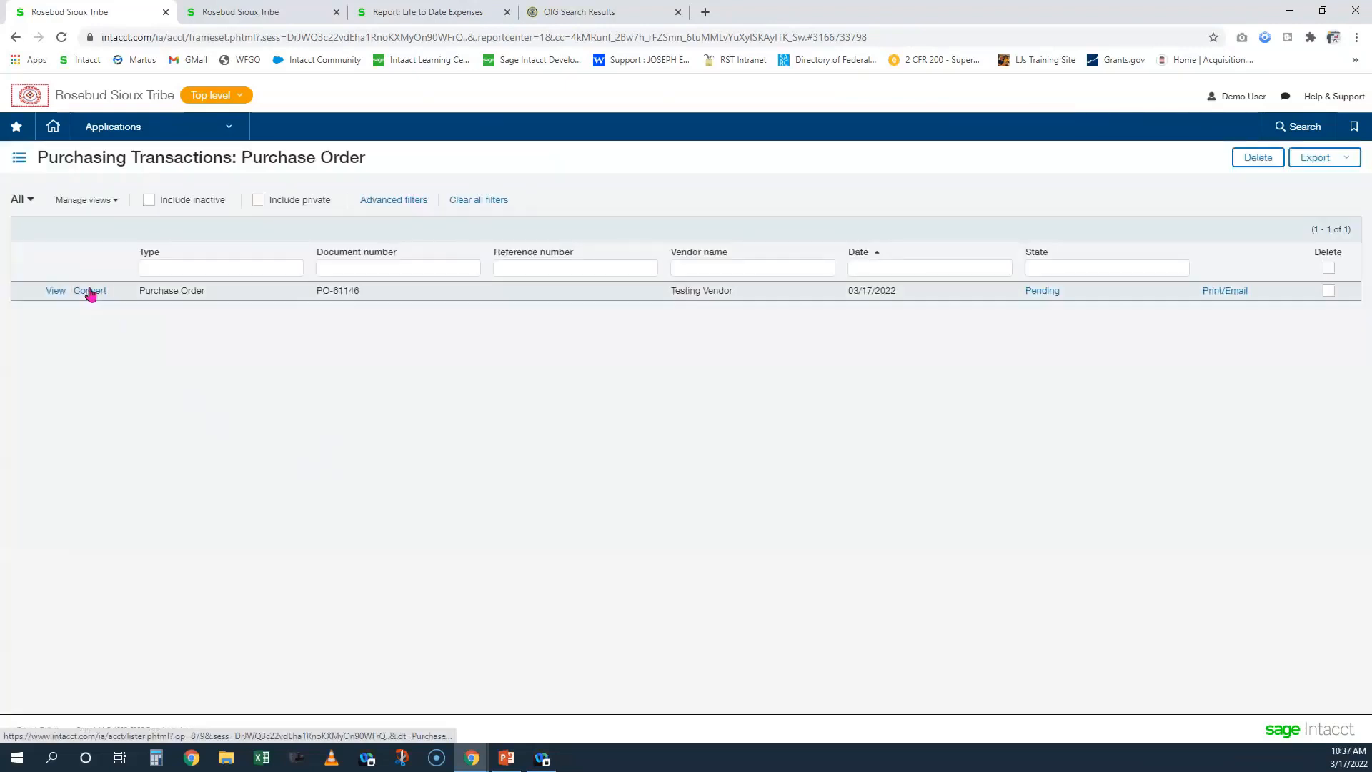
Return to the Standard Purchase Requisition list in Purchasing to check the converted requisition's state
click(158, 120)
mouse_move(184, 250)
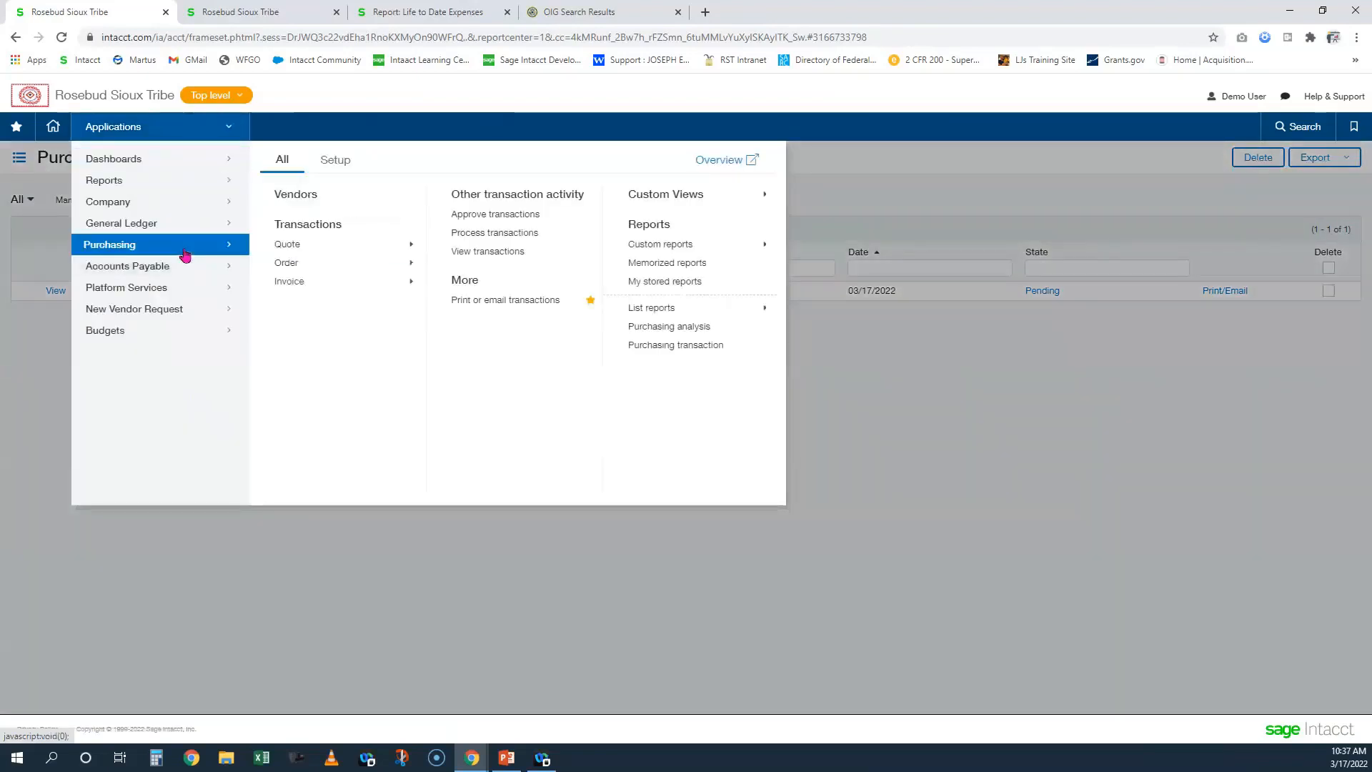
mouse_move(343, 244)
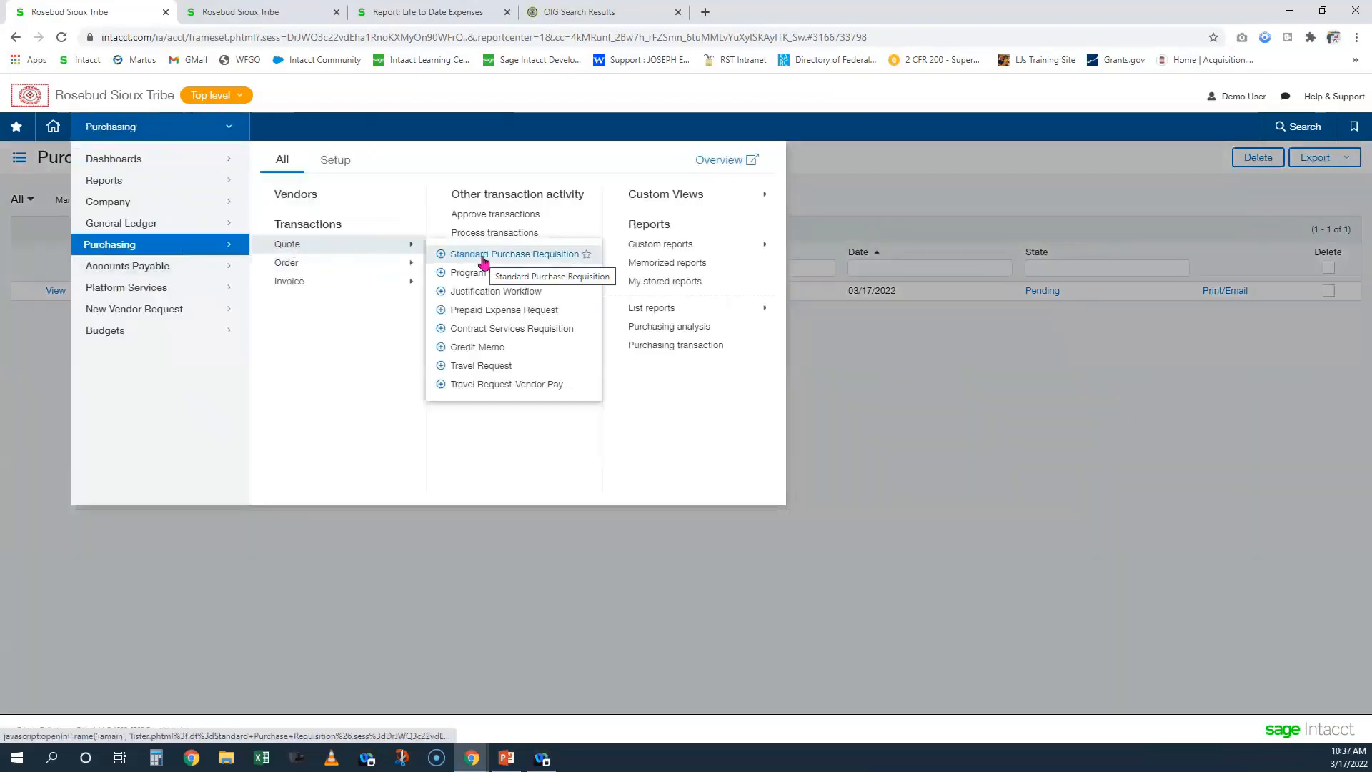
click(484, 256)
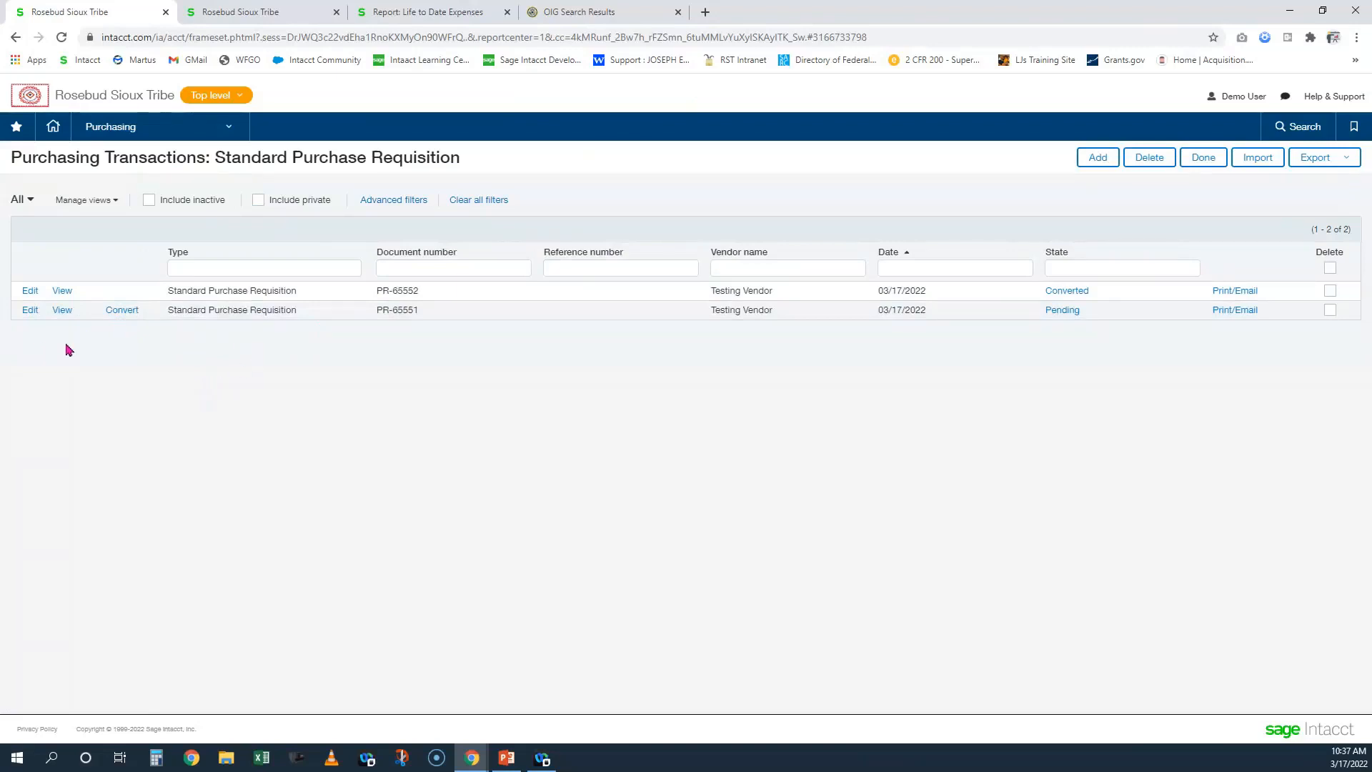
Set the user preference for display after posting a converted transaction to "List the converted from transactions" and save the preferences
click(1247, 100)
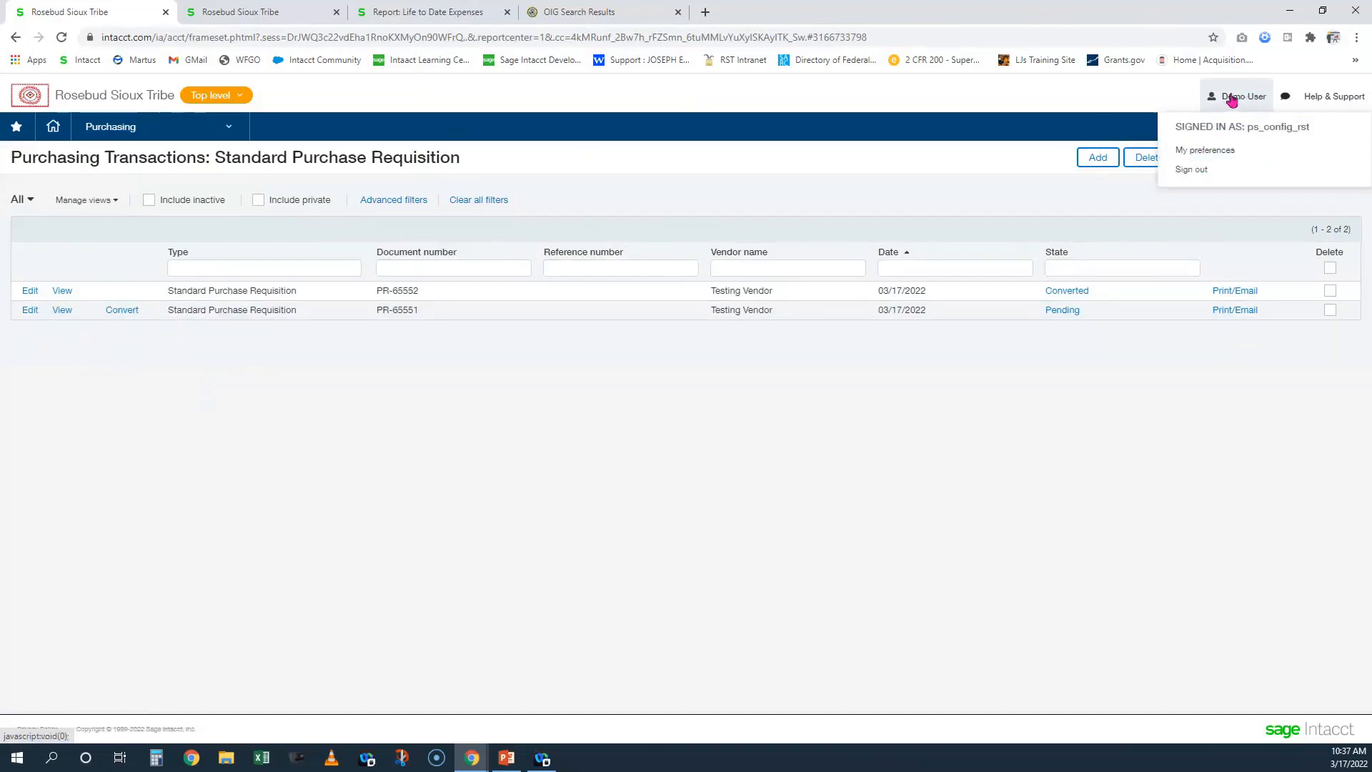
click(1214, 150)
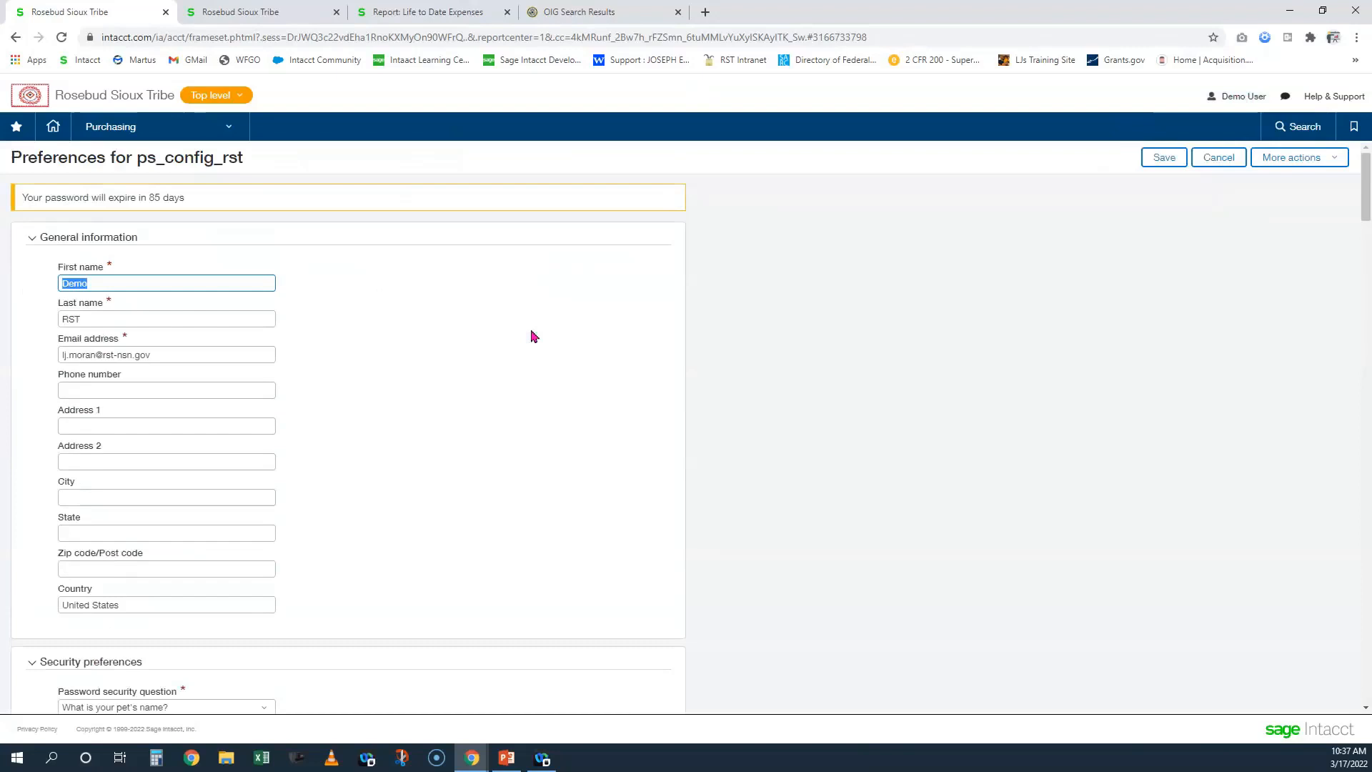
scroll(572, 325, down, 2)
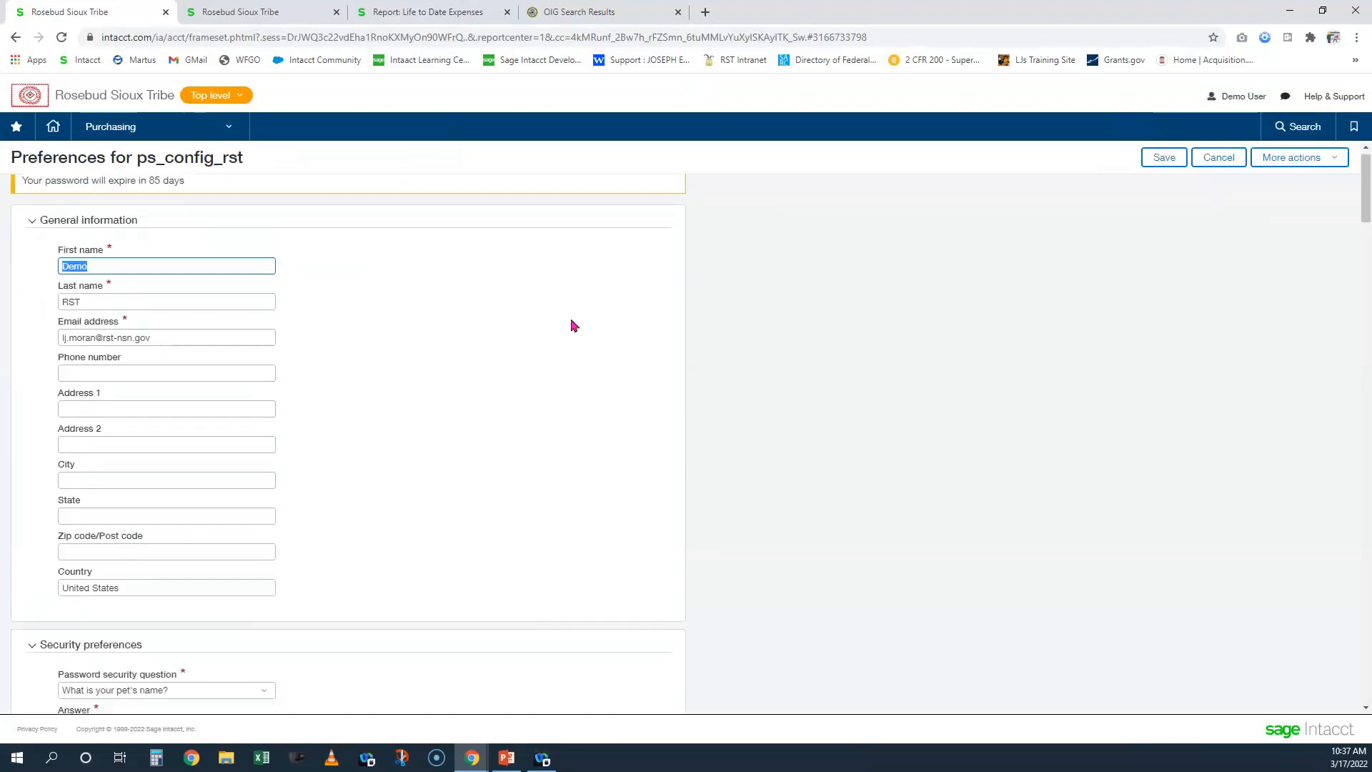
scroll(548, 484, down, 4)
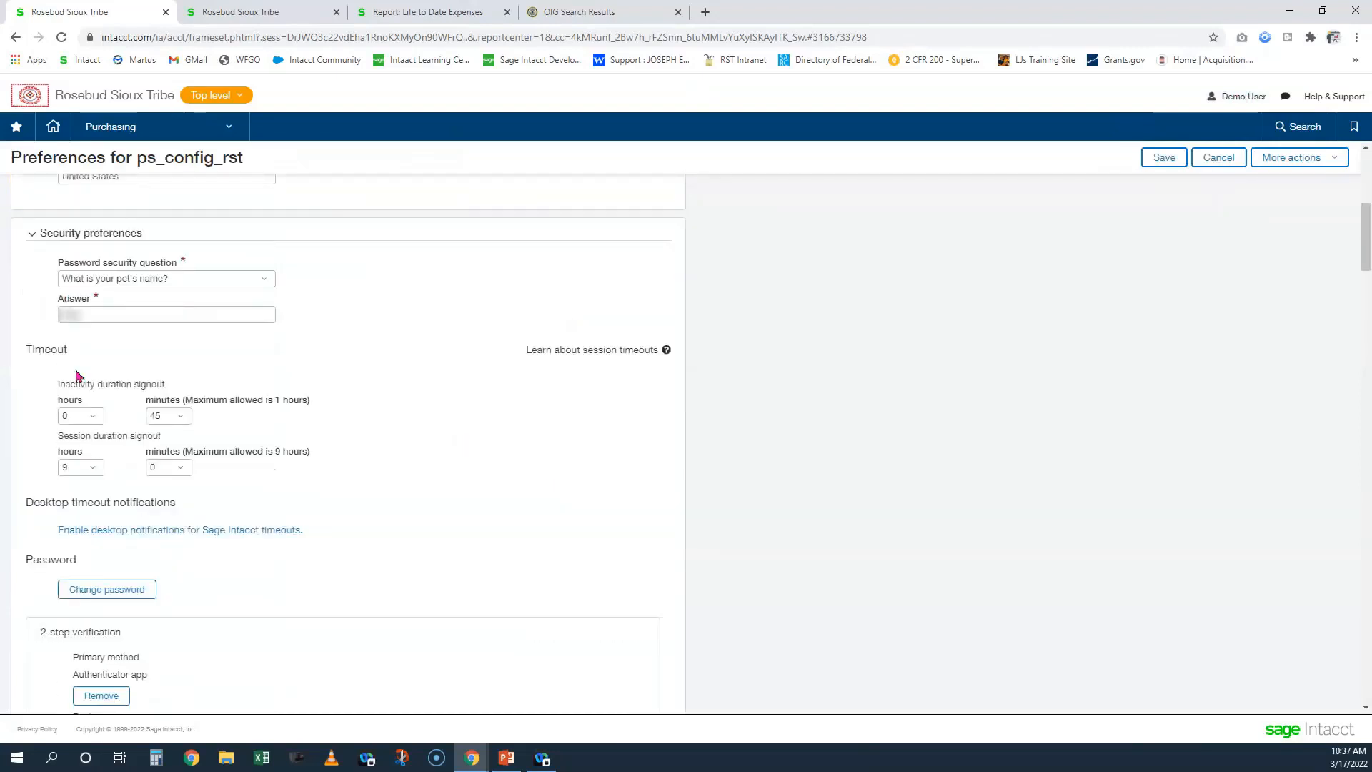
scroll(512, 498, down, 1)
scroll(296, 457, down, 2)
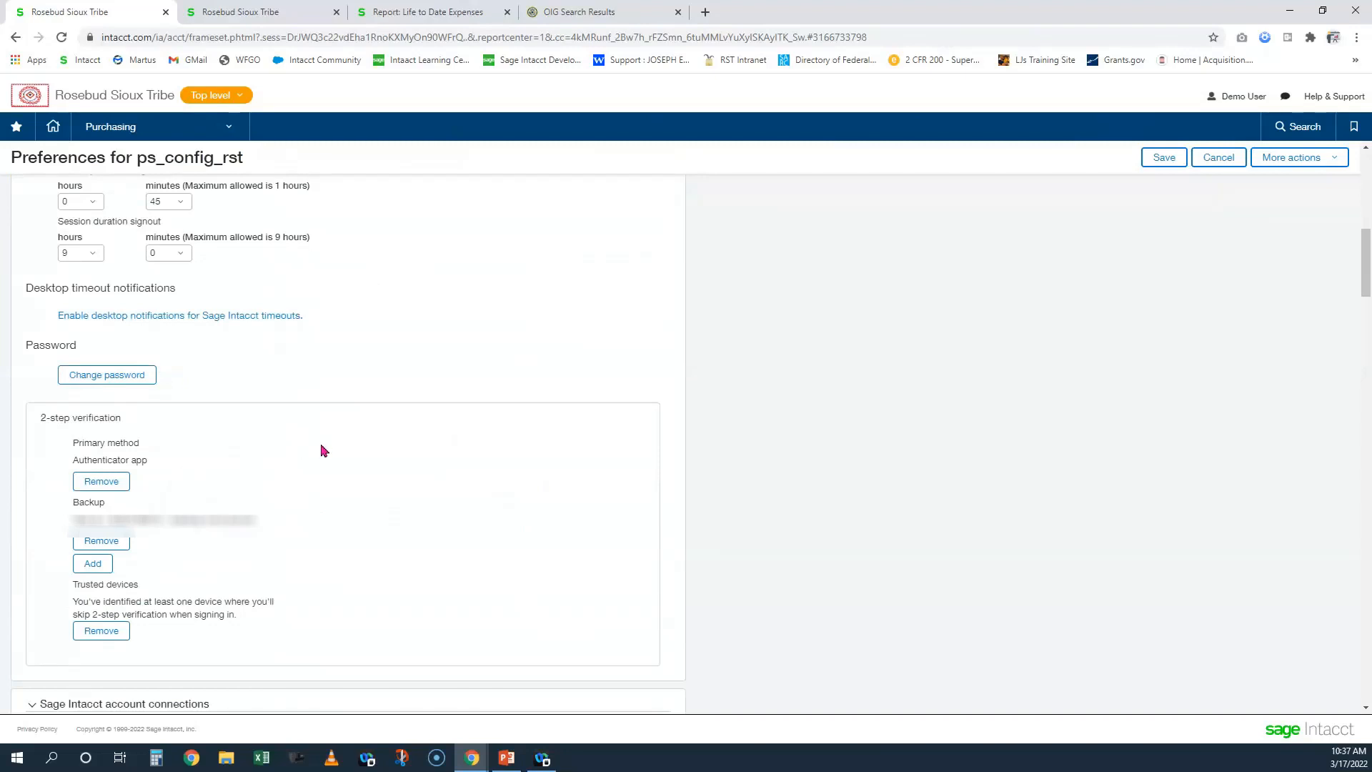
scroll(322, 449, down, 6)
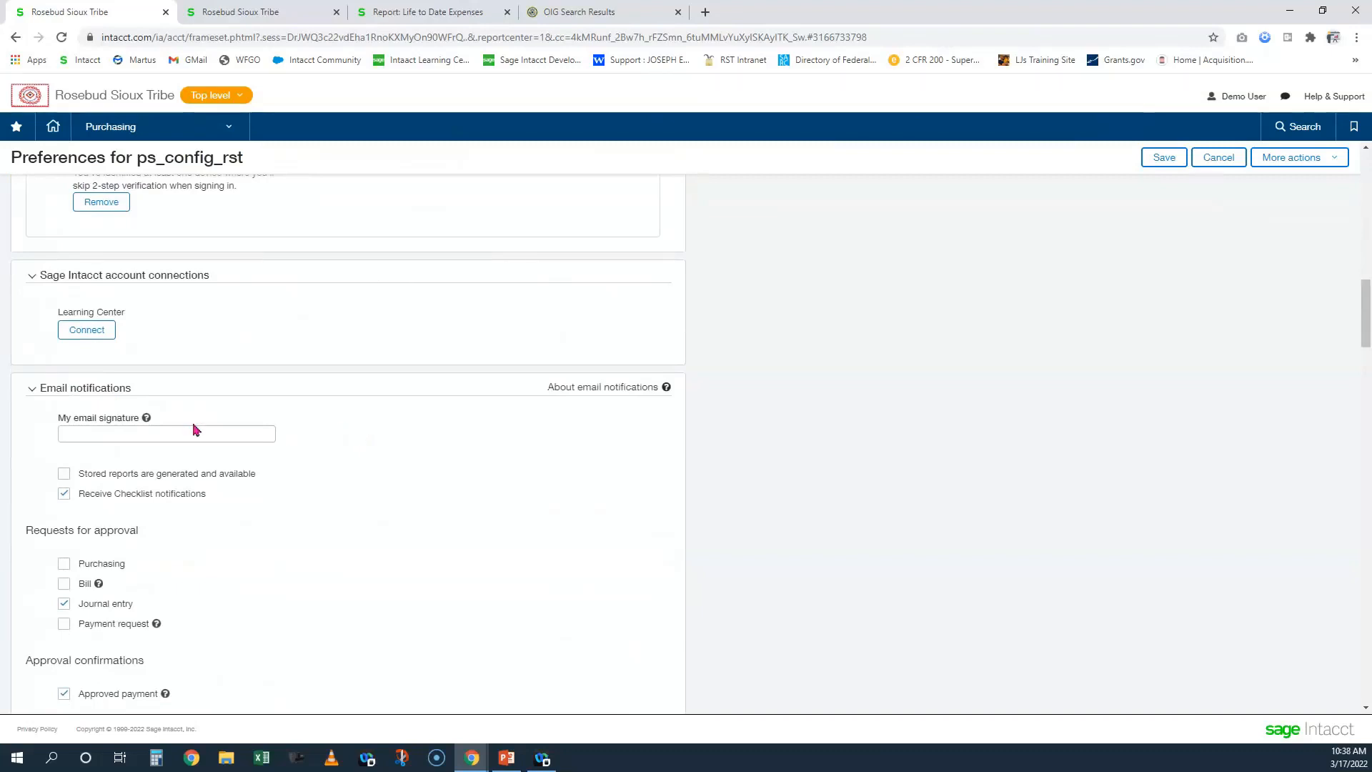
scroll(125, 461, down, 1)
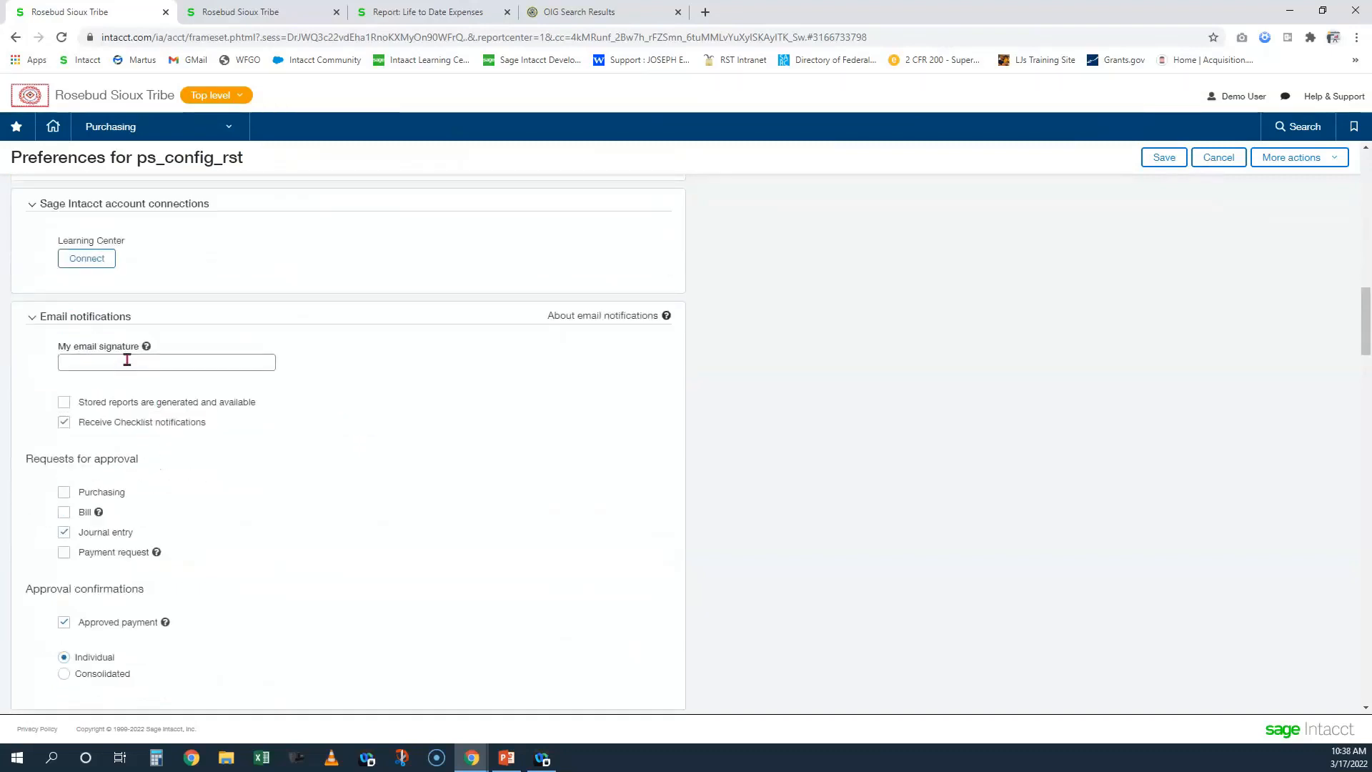
scroll(127, 359, down, 10)
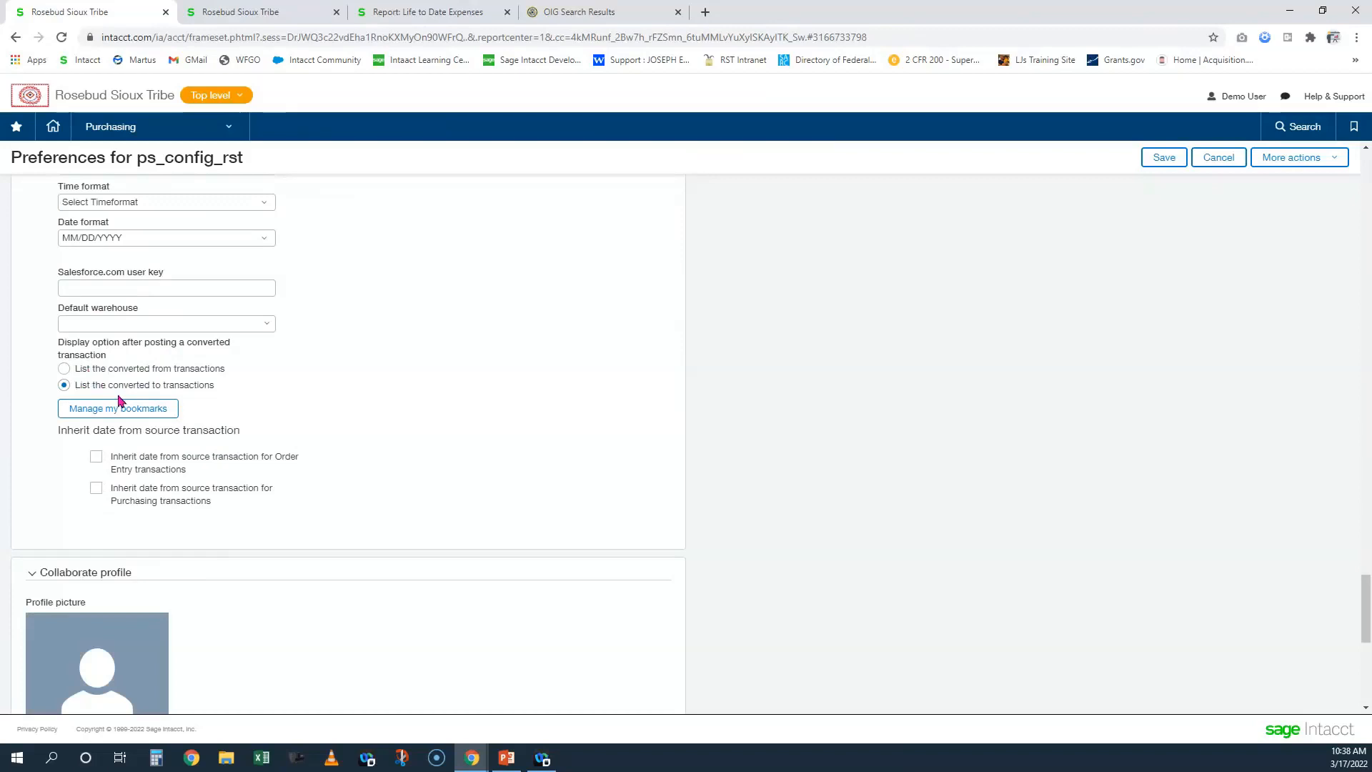
click(64, 368)
click(1159, 159)
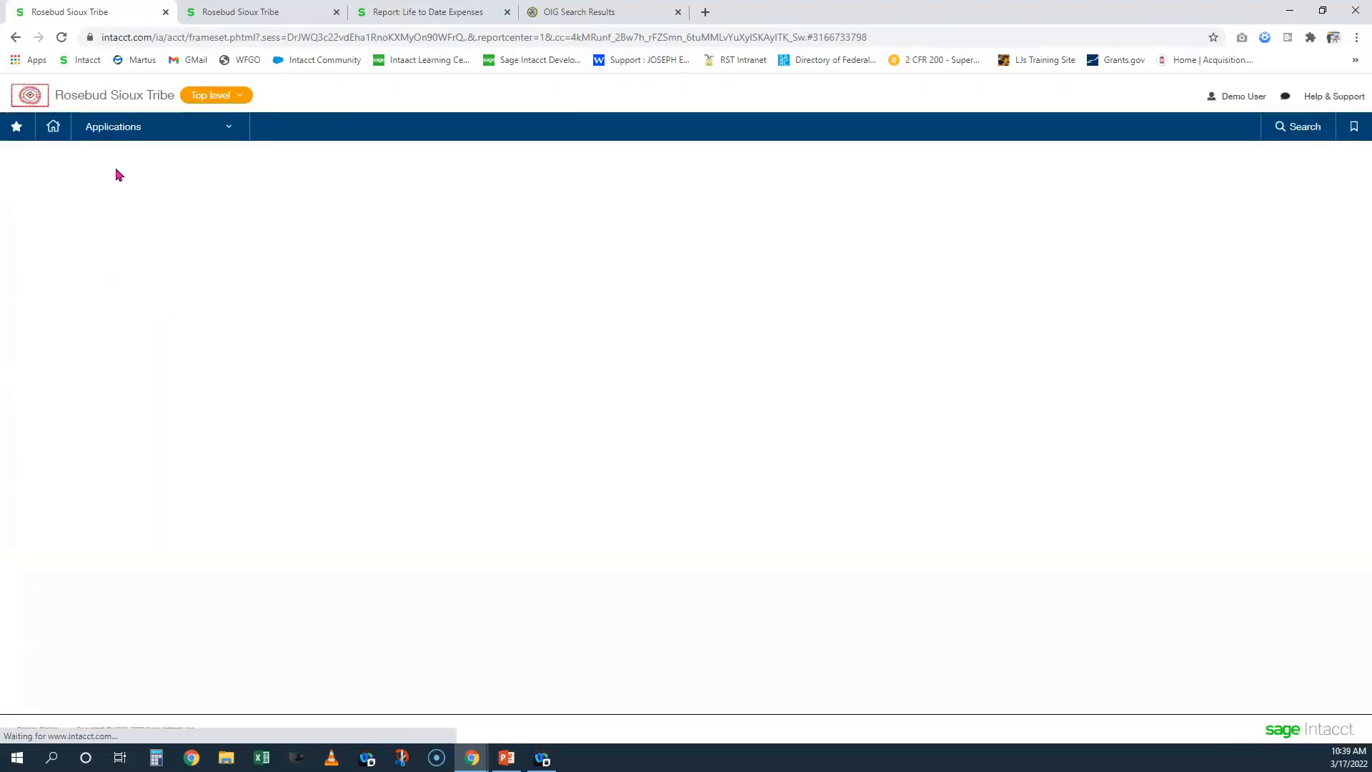
Convert the remaining pending standard purchase requisition into a purchase order, post it and check which transaction list is displayed
mouse_move(133, 127)
mouse_move(164, 247)
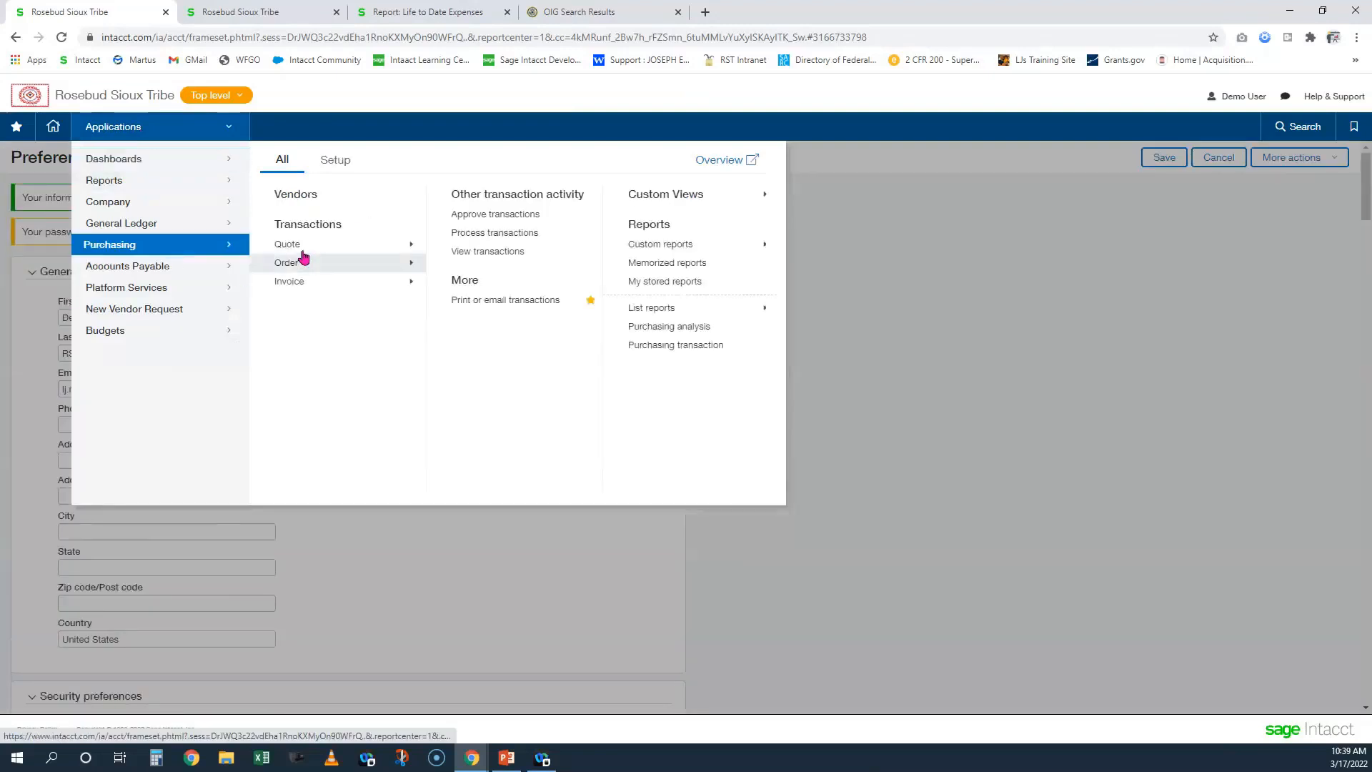
mouse_move(309, 246)
click(503, 271)
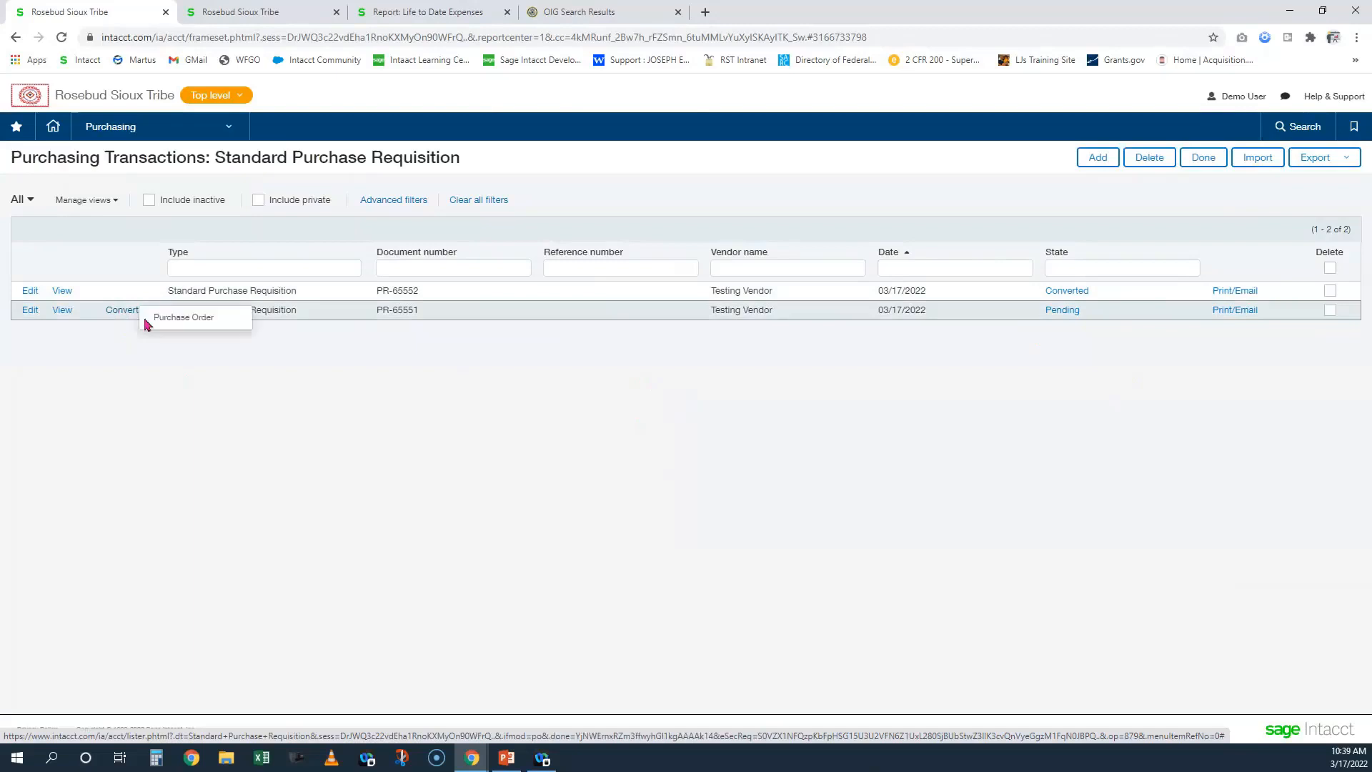
click(120, 313)
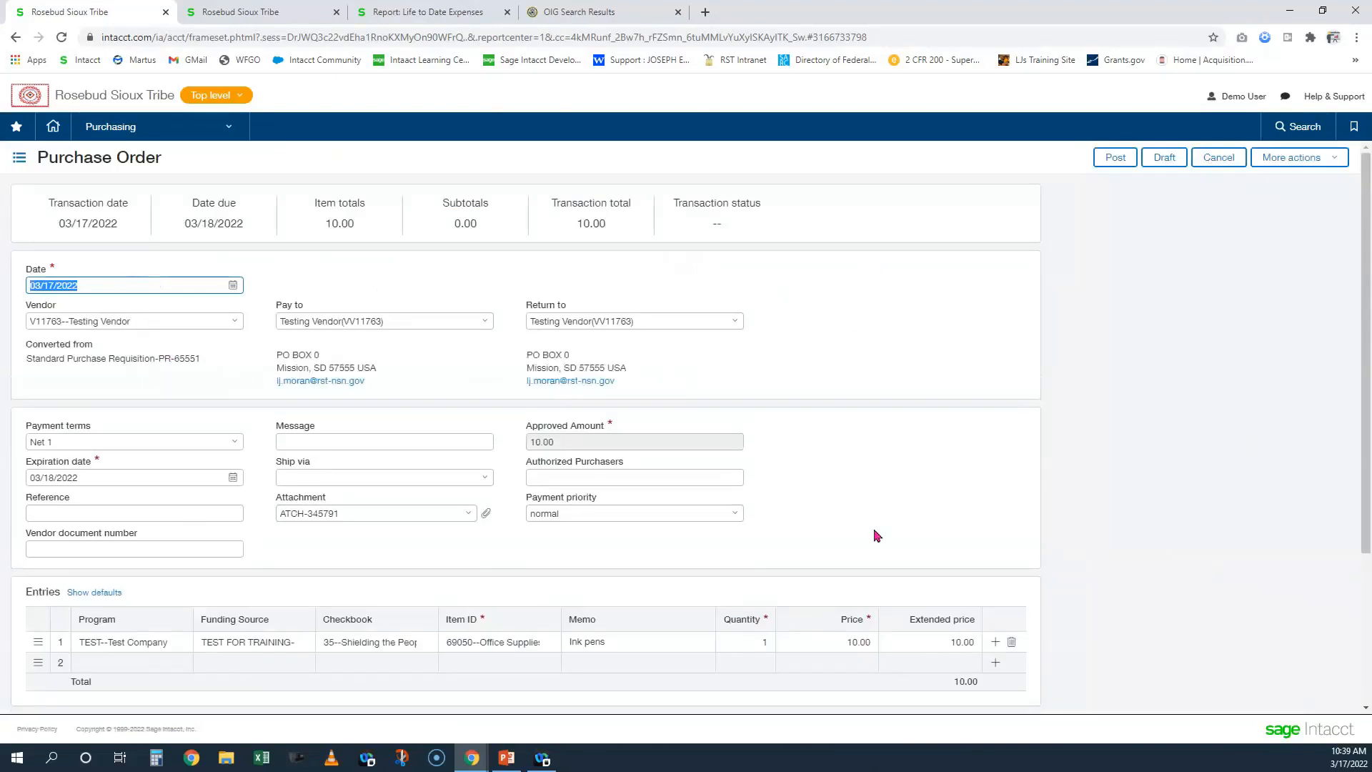
click(1107, 164)
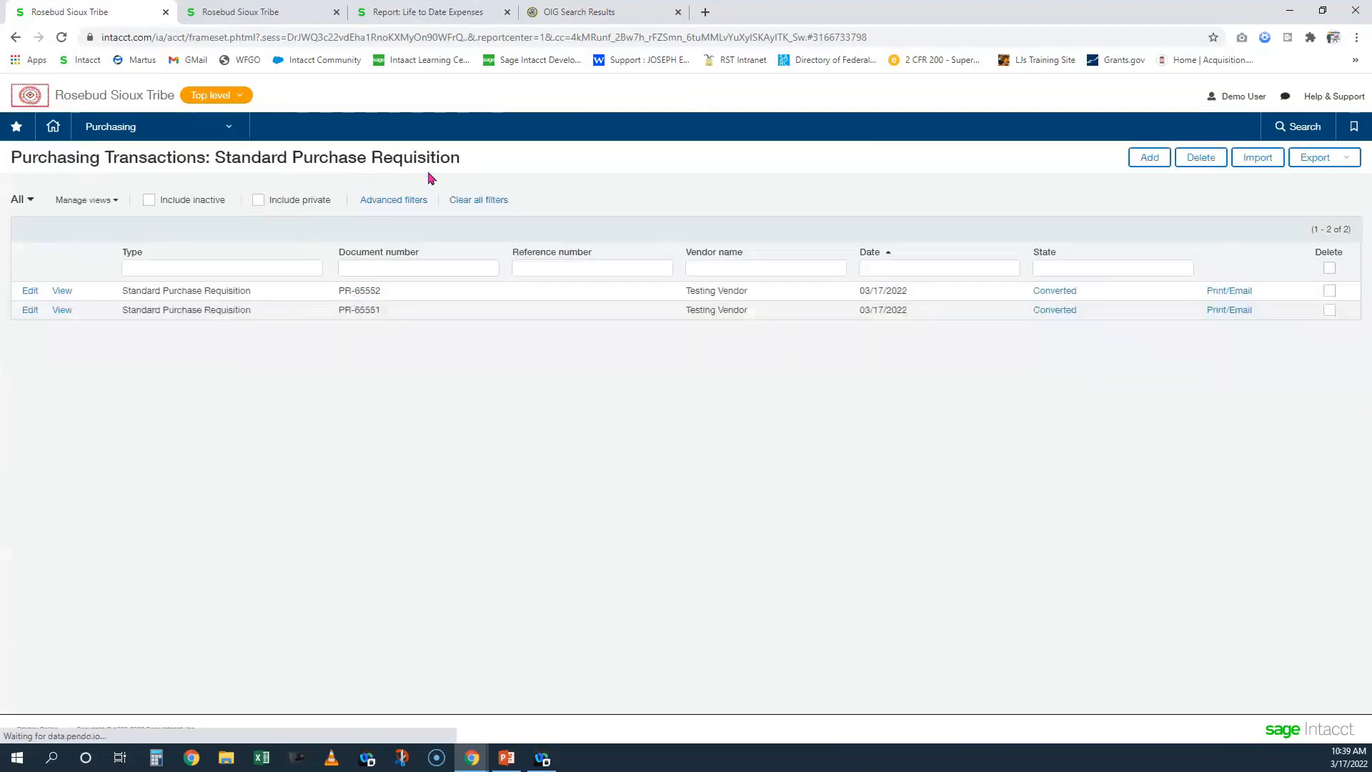
drag(460, 158, 255, 150)
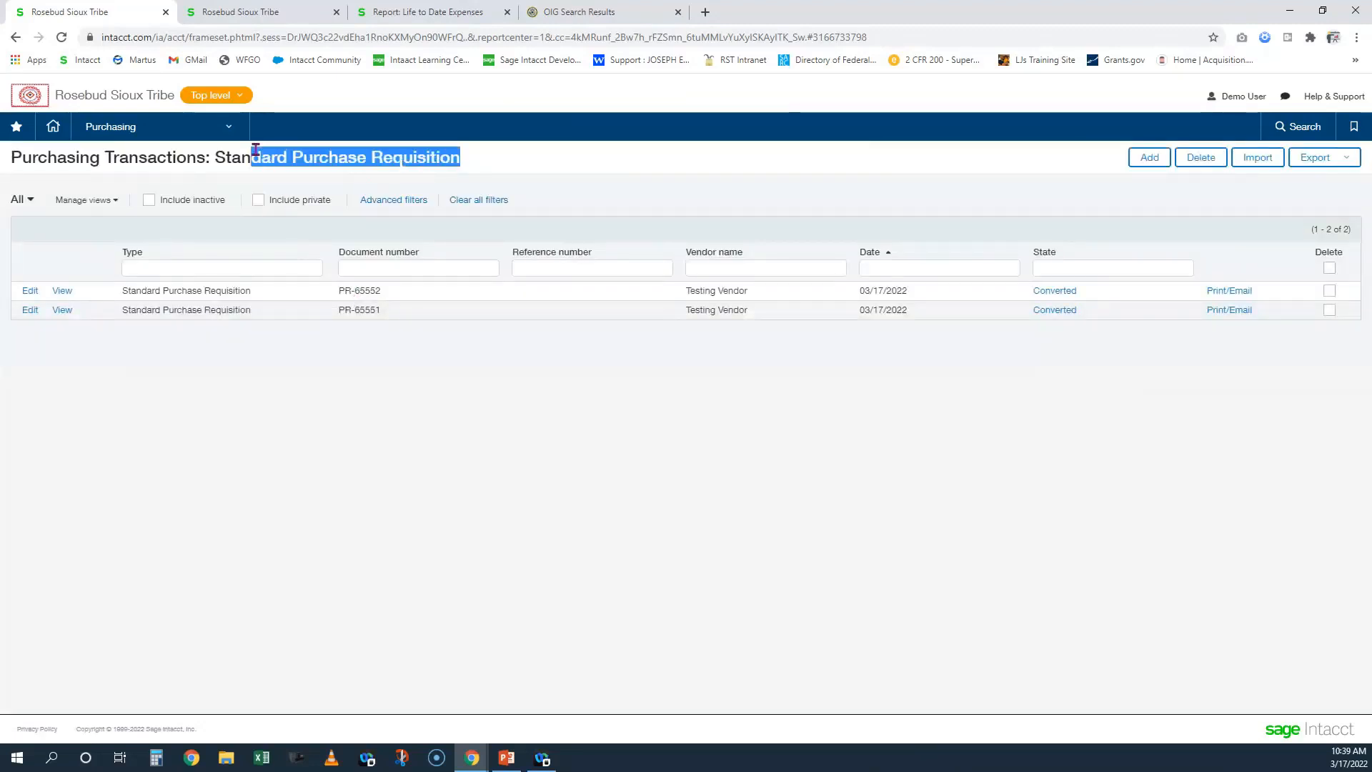
click(319, 470)
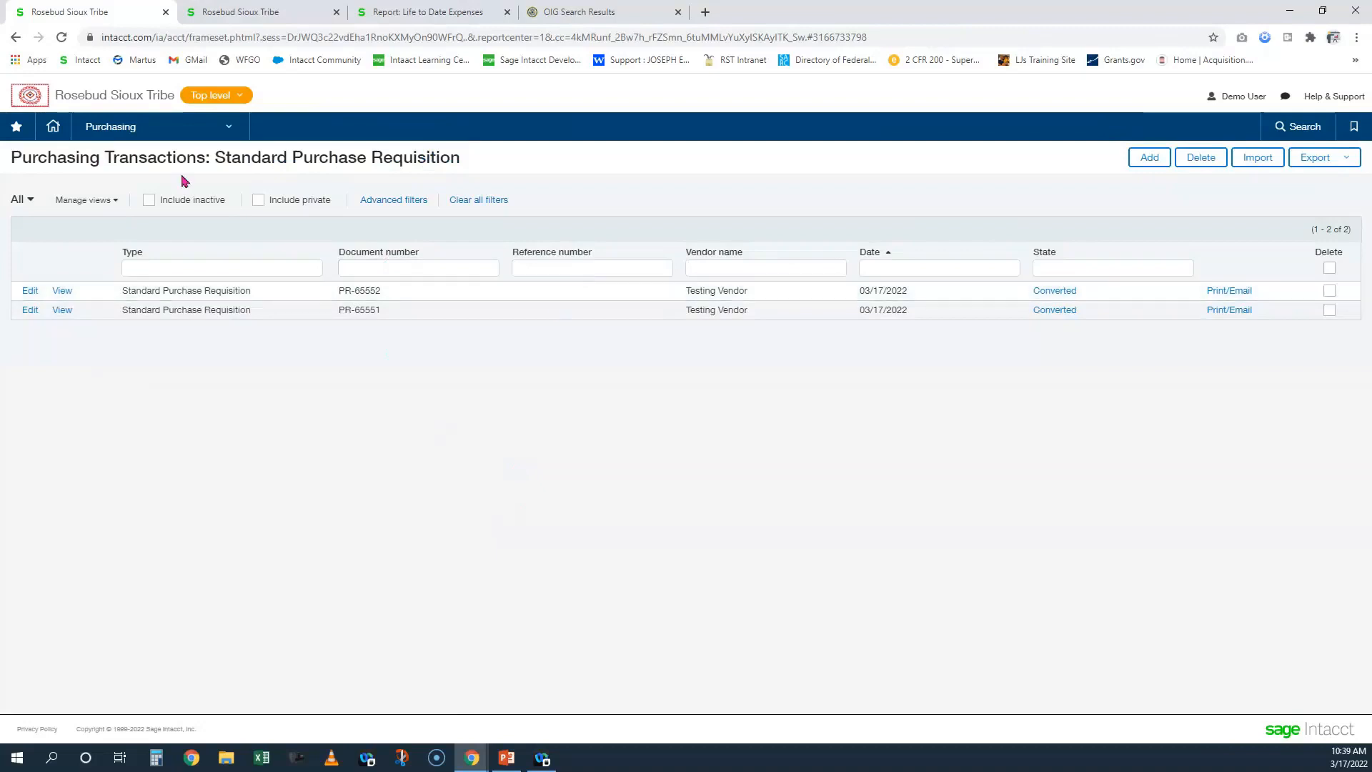
Open the Purchase Order list under Purchasing order transactions
click(143, 128)
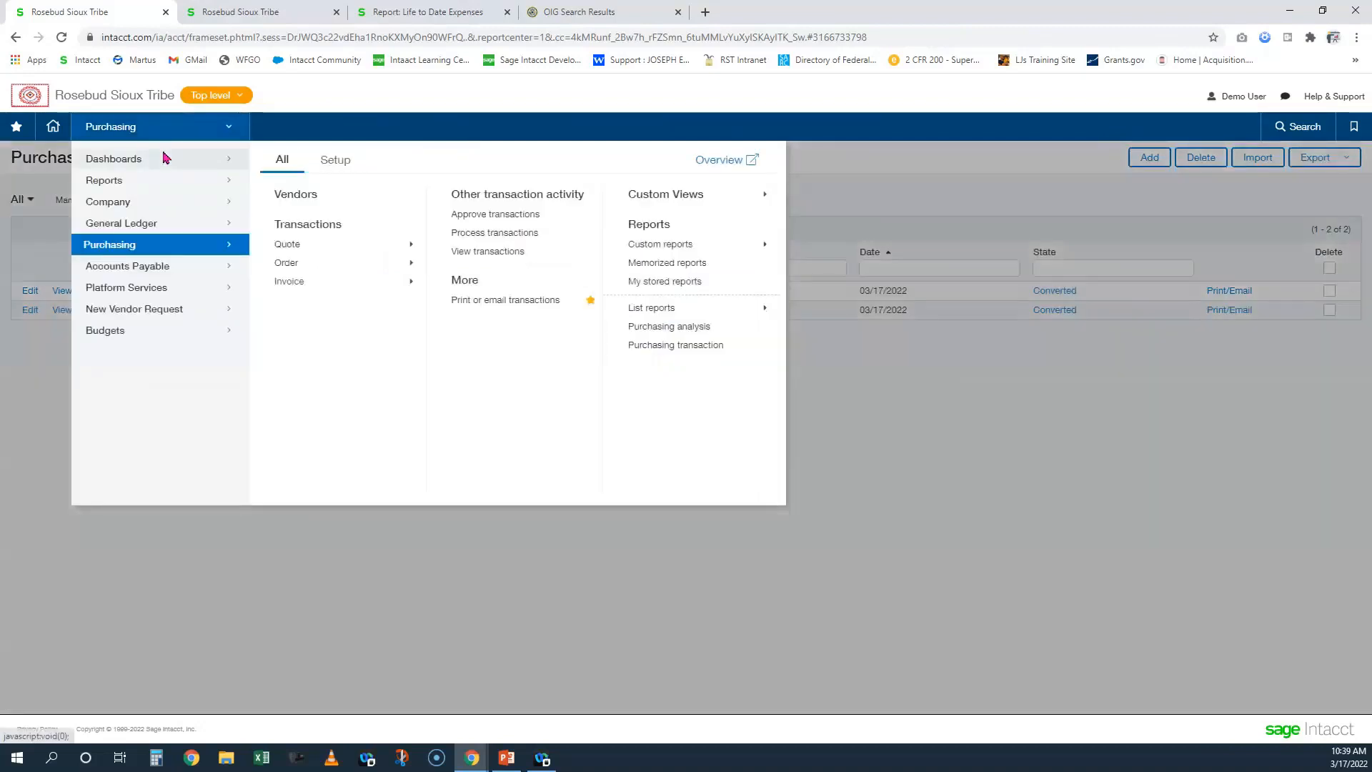
click(286, 264)
click(479, 280)
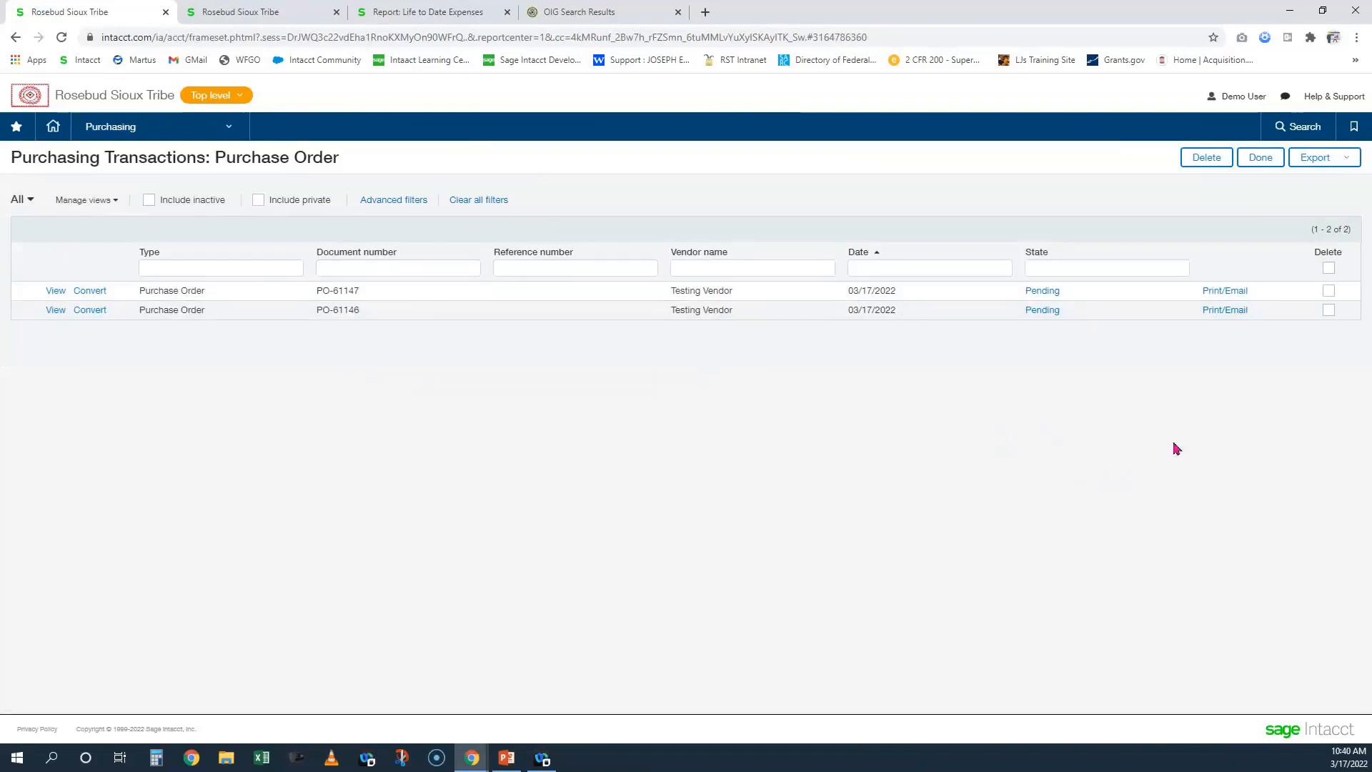
Generate the printable PDF of the first listed purchase order with the Print delivery method, review it and close it
click(1216, 292)
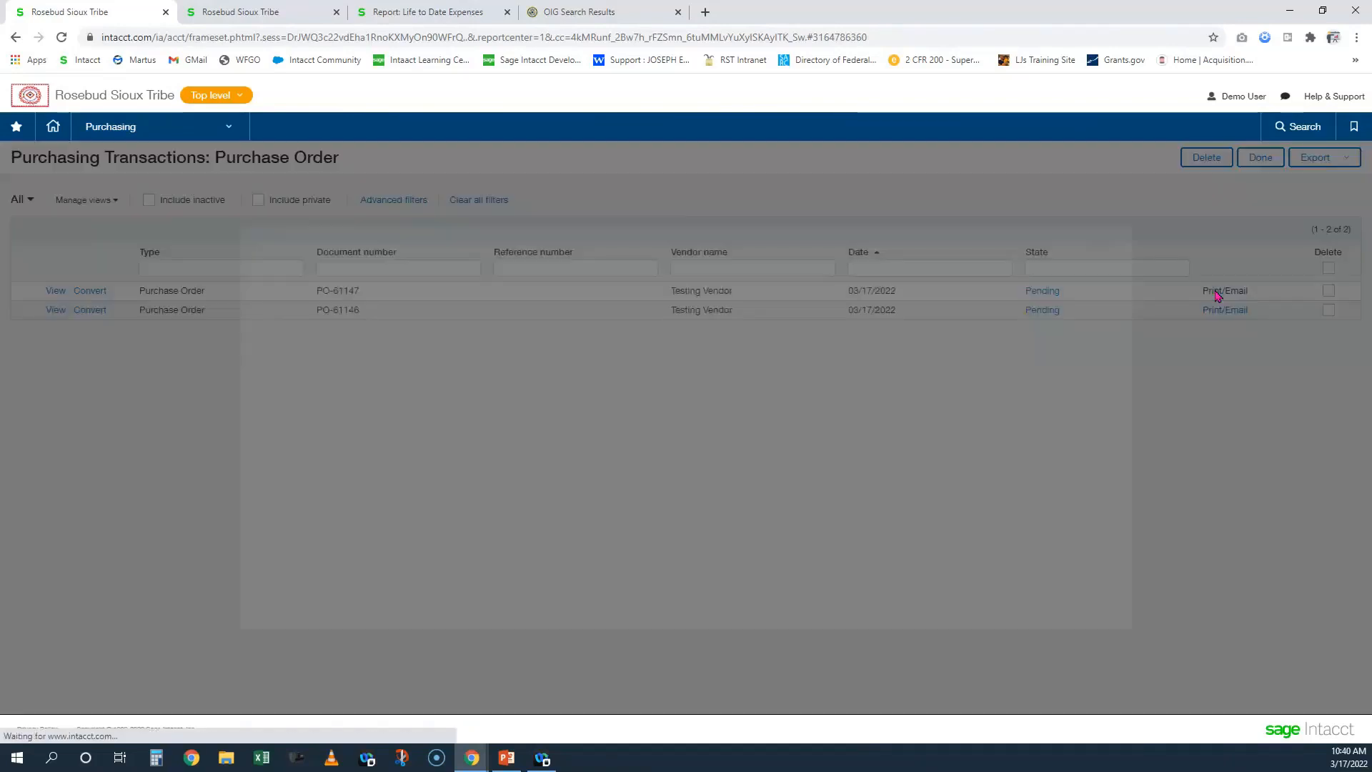
click(269, 433)
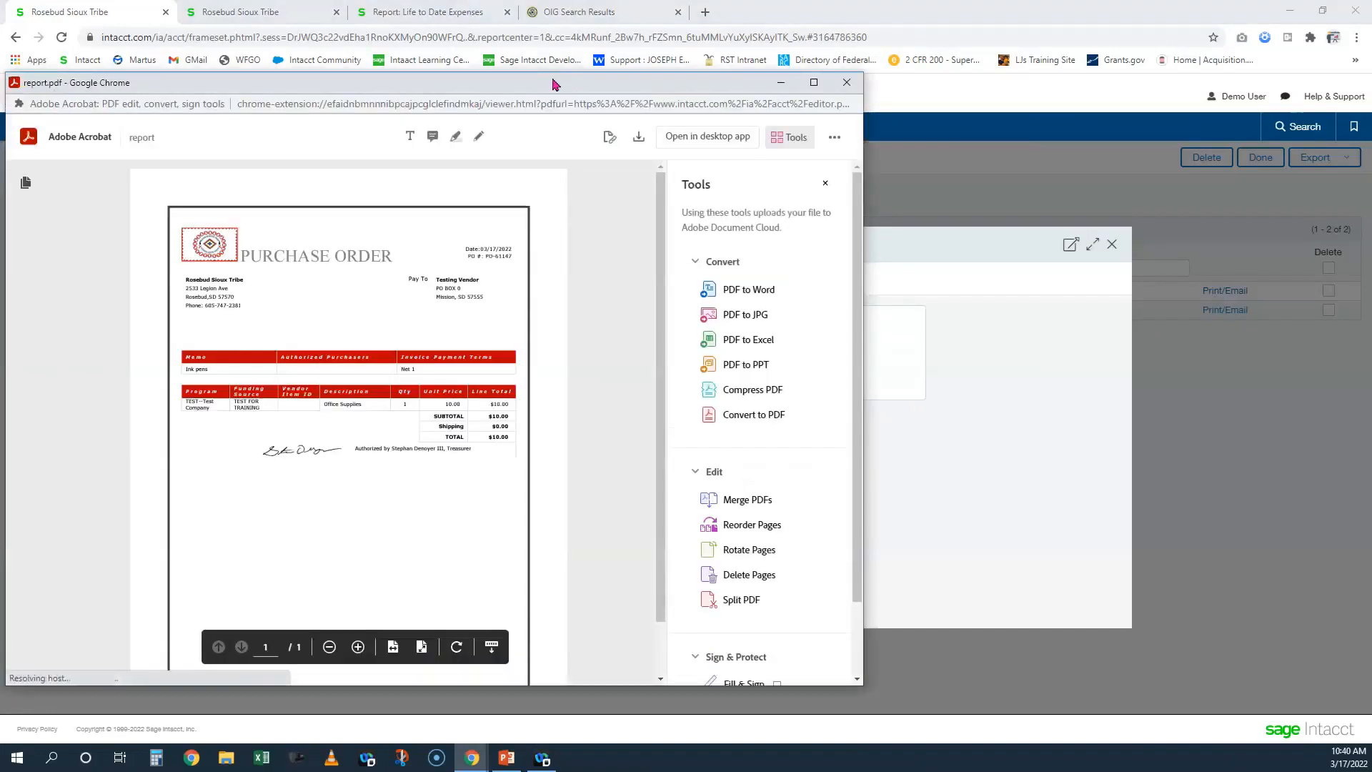
drag(554, 84, 847, 86)
click(1119, 189)
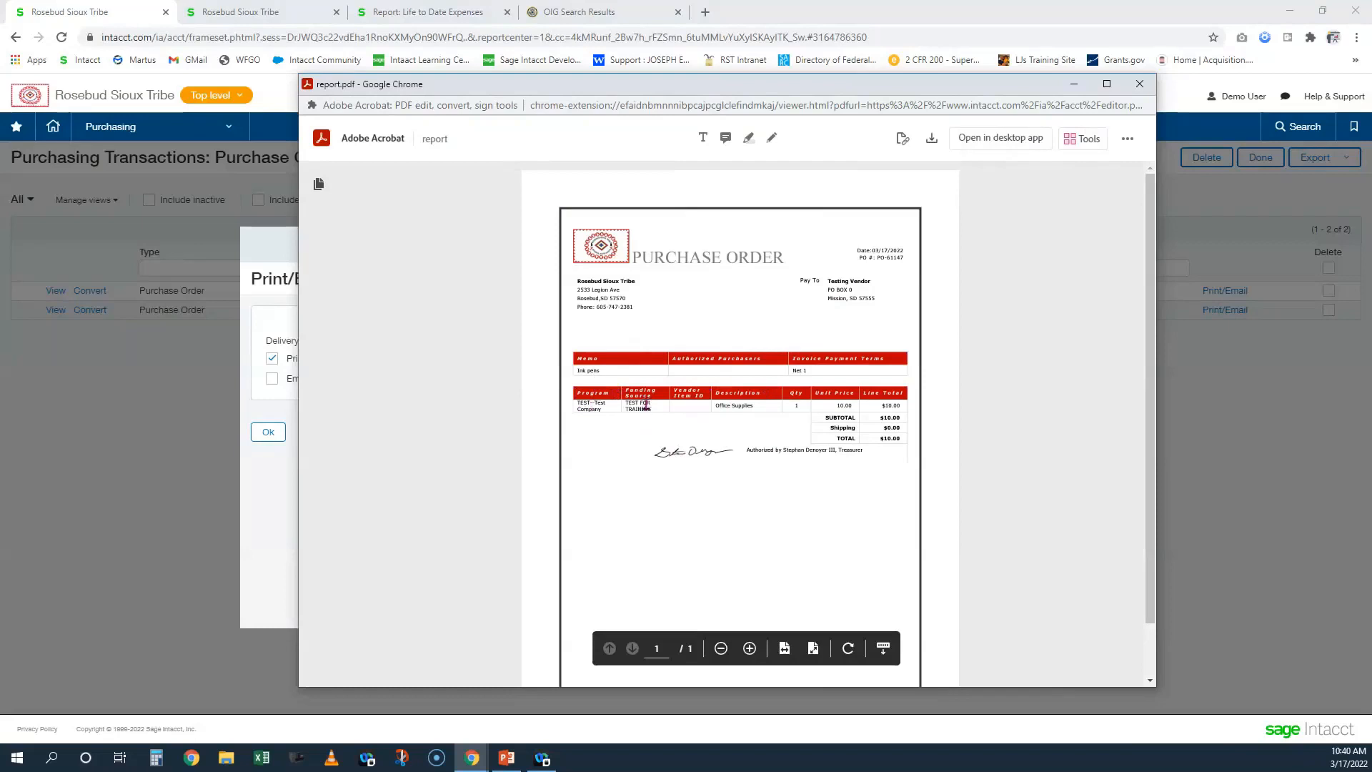
click(1138, 84)
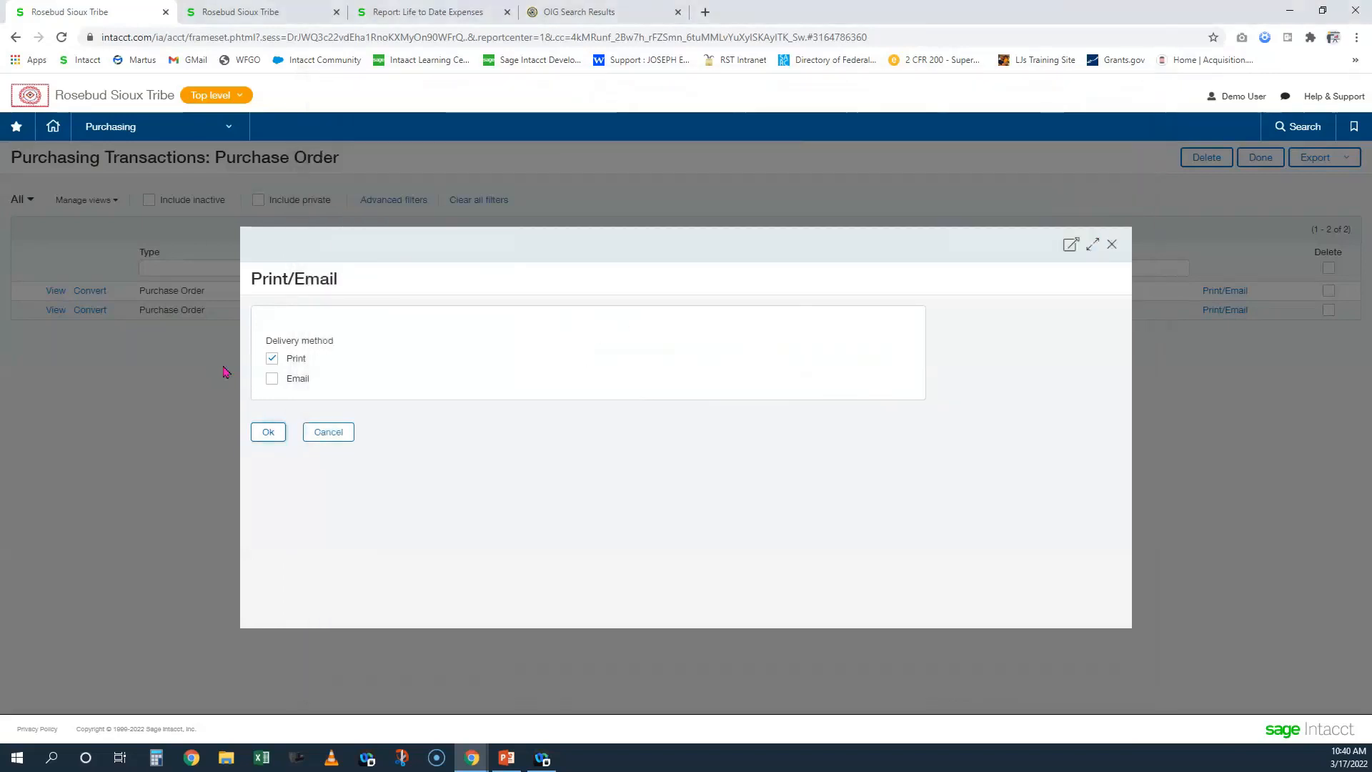
Switch the purchase order's delivery method from Print to Email and review the recipient's email address field
click(272, 358)
click(272, 378)
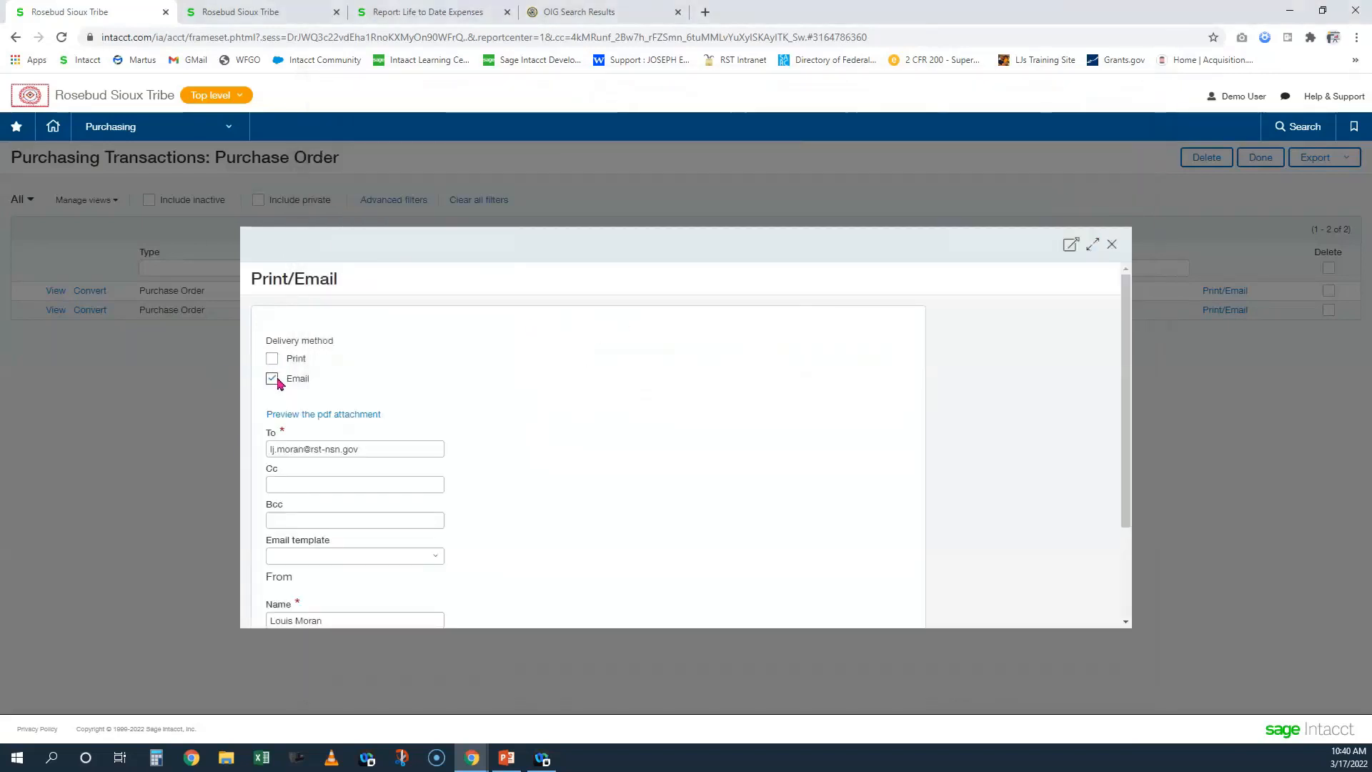
scroll(477, 389, down, 1)
scroll(496, 401, down, 2)
scroll(927, 349, up, 2)
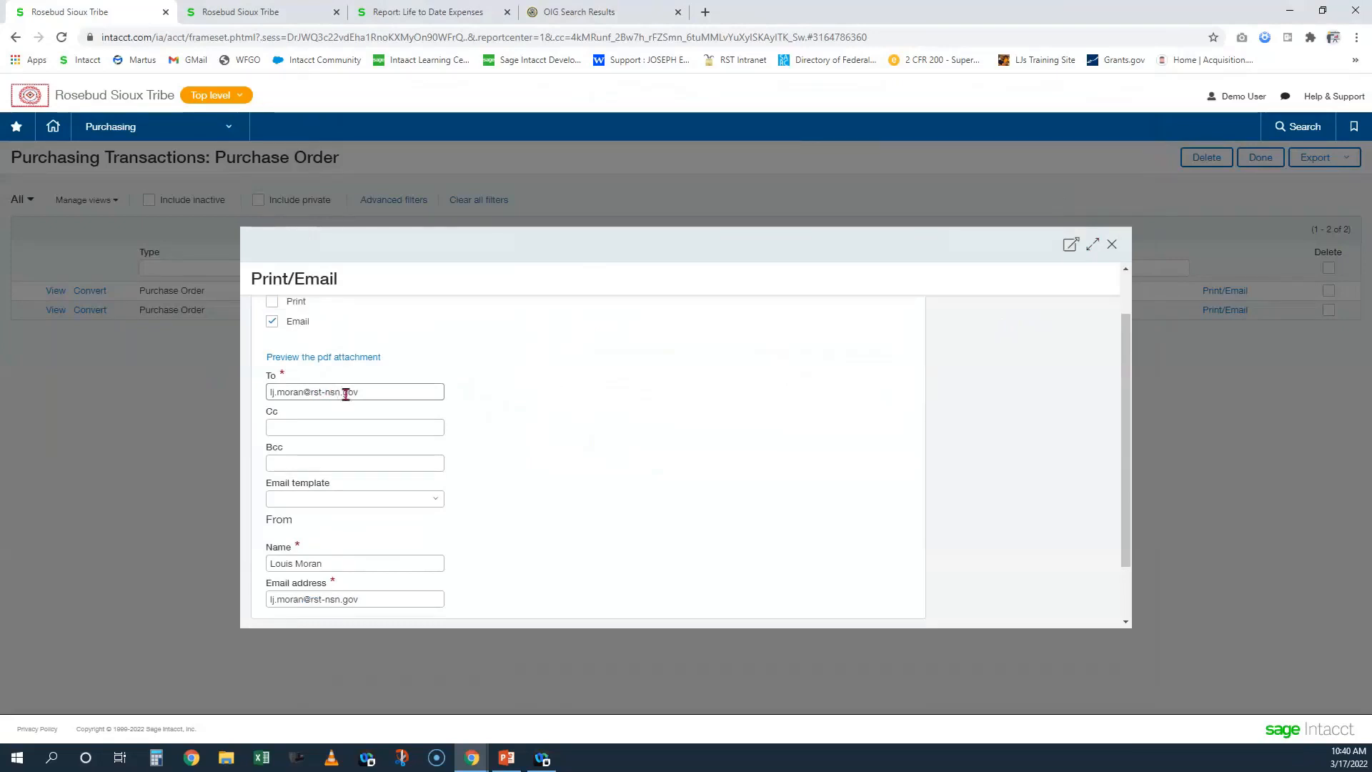
click(392, 398)
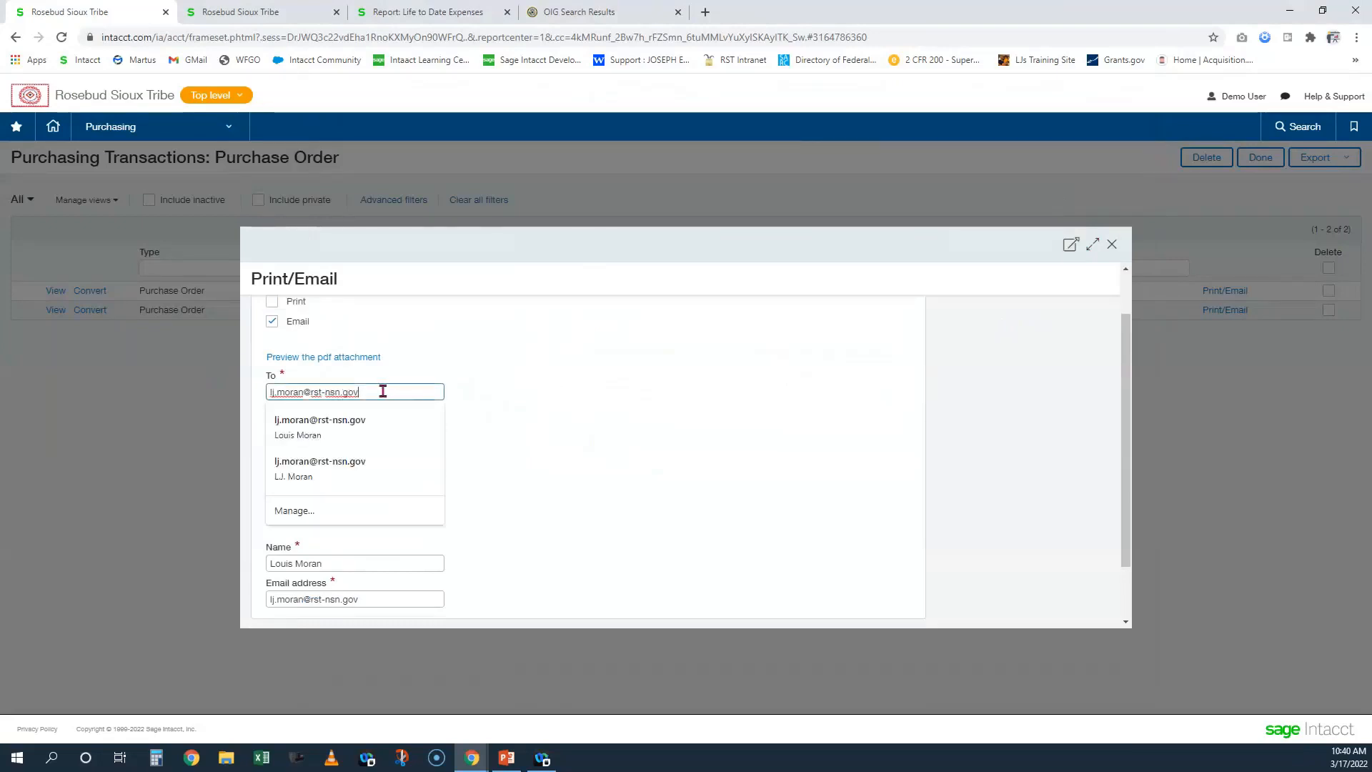
click(736, 402)
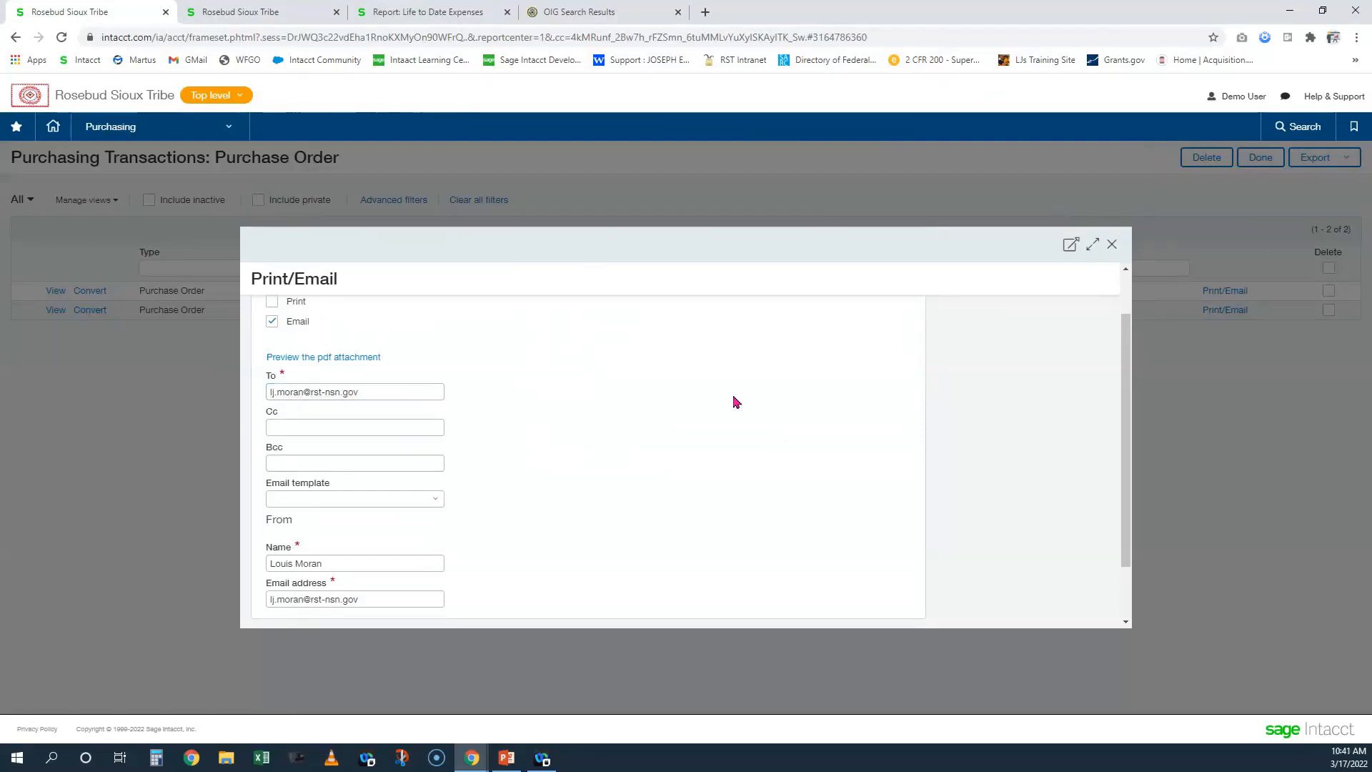
Review the email's copy recipient and sender fields, and close the Print/Email dialog without sending
scroll(692, 410, down, 1)
click(344, 361)
click(318, 395)
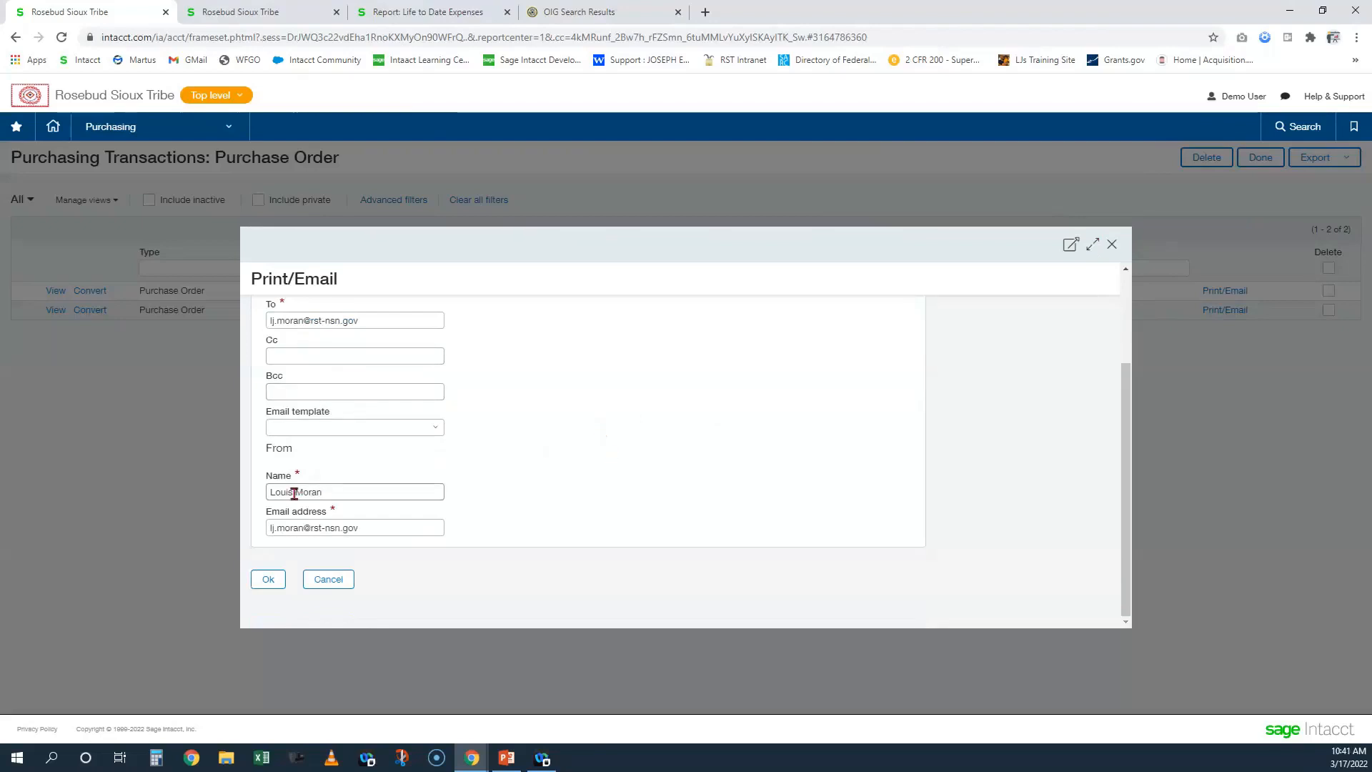
double_click(330, 493)
click(577, 502)
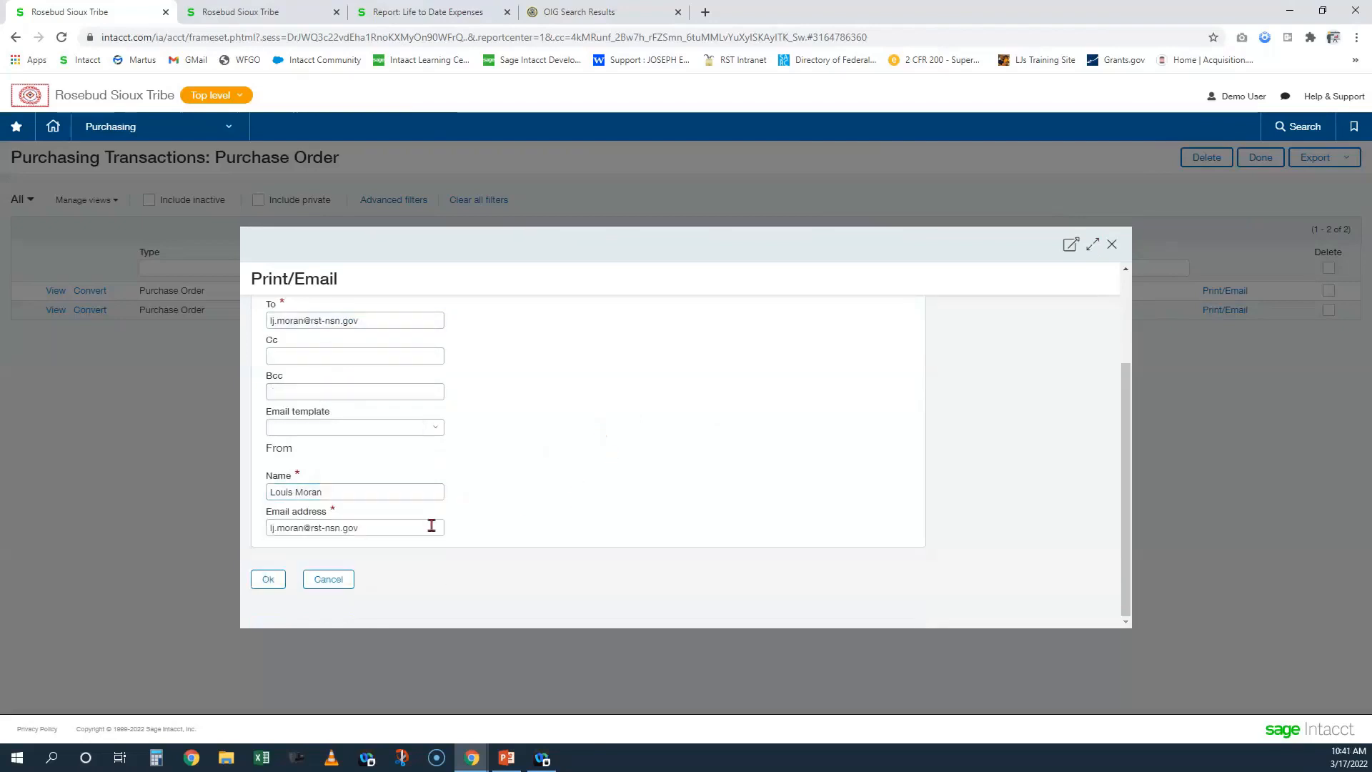
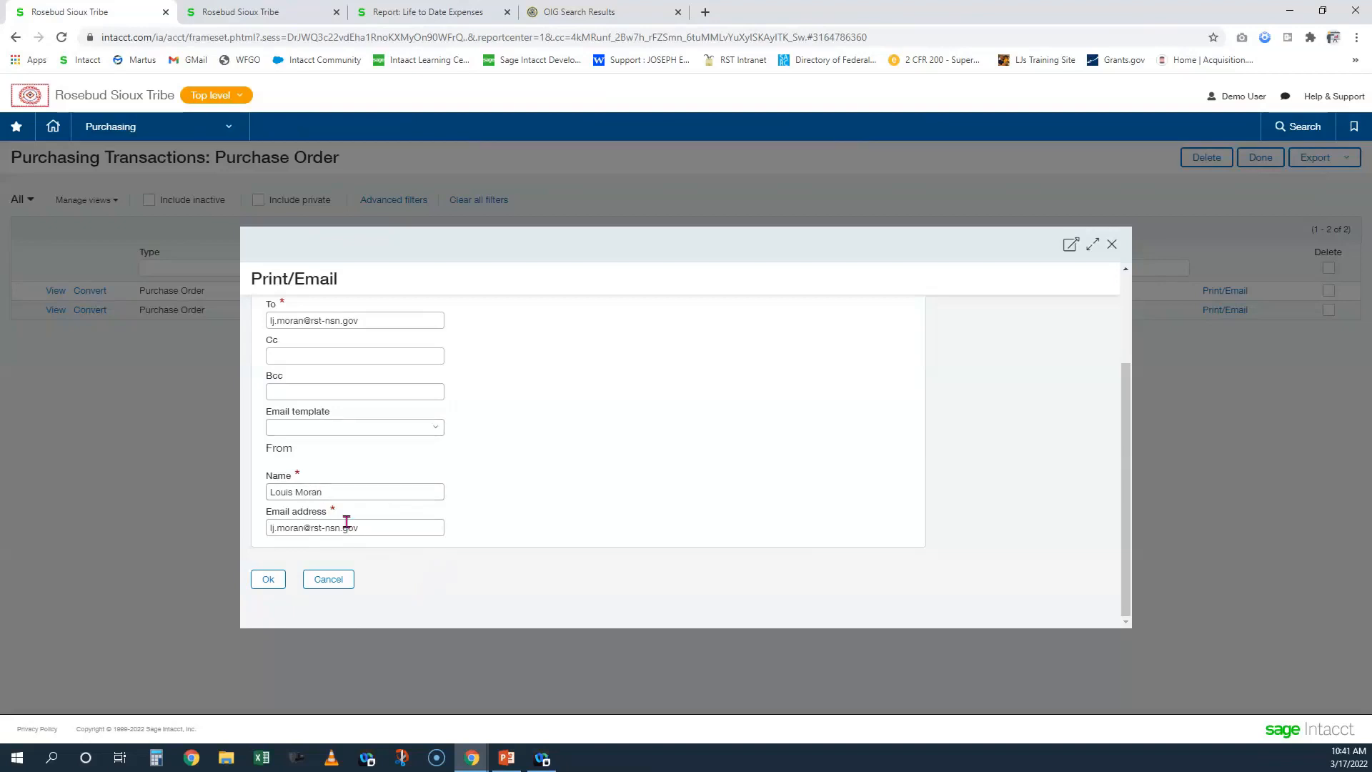
double_click(336, 491)
click(552, 493)
click(1112, 244)
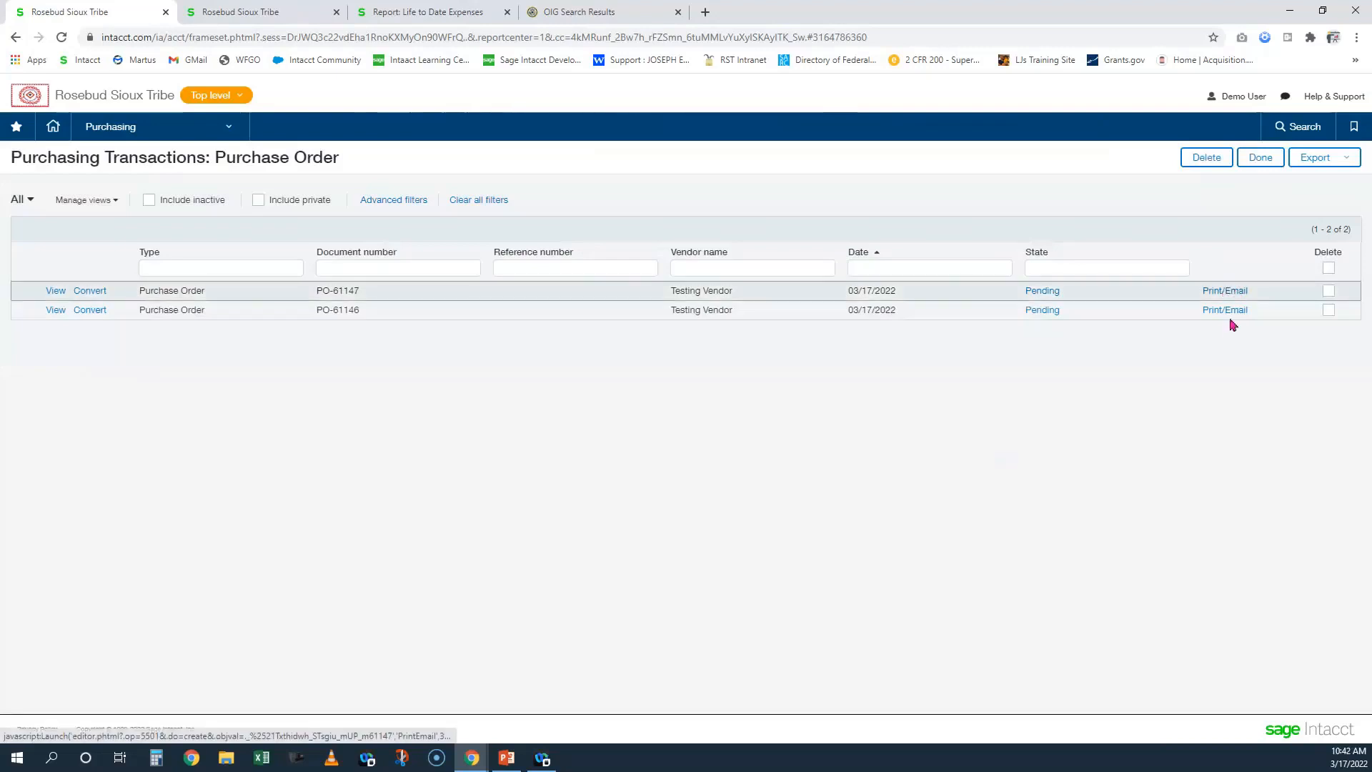
Open the purchasing form for printing or emailing transactions and review its delivery options and time period
click(151, 132)
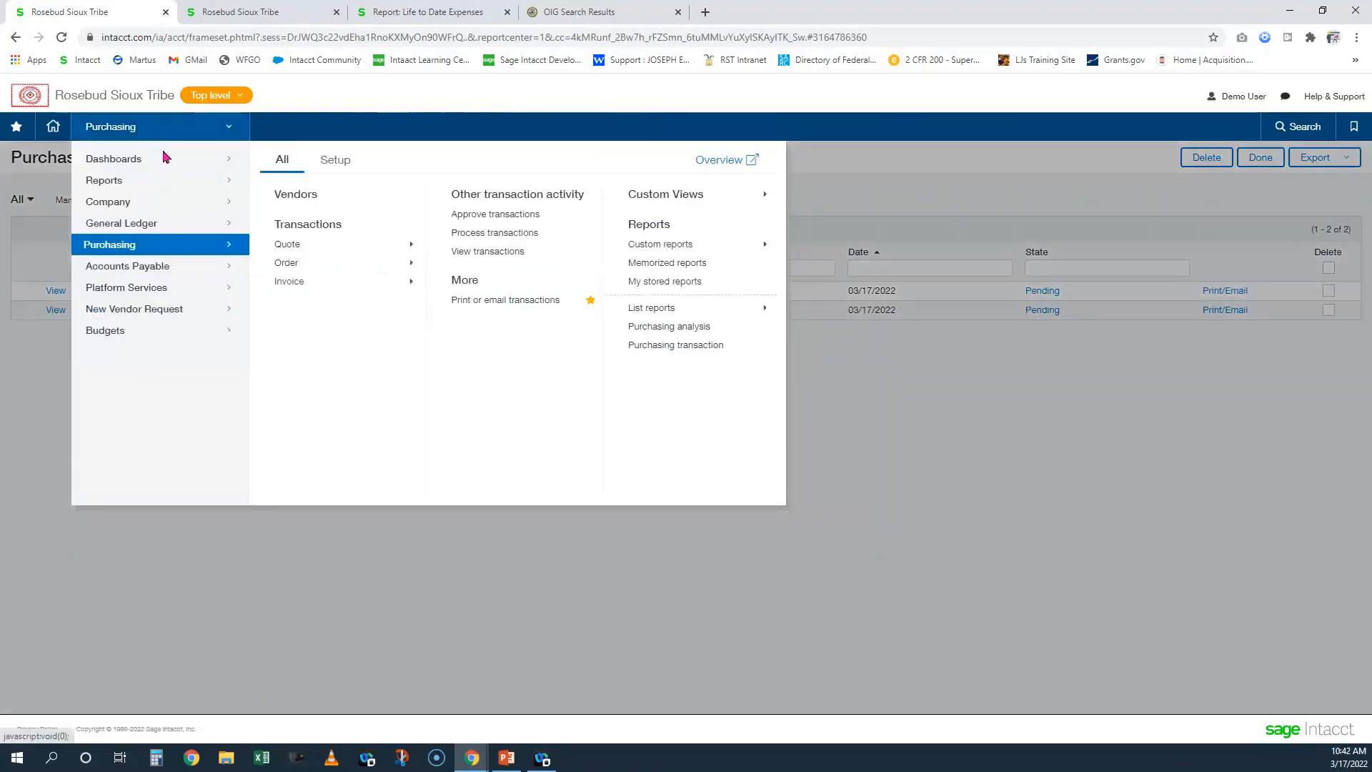
click(516, 307)
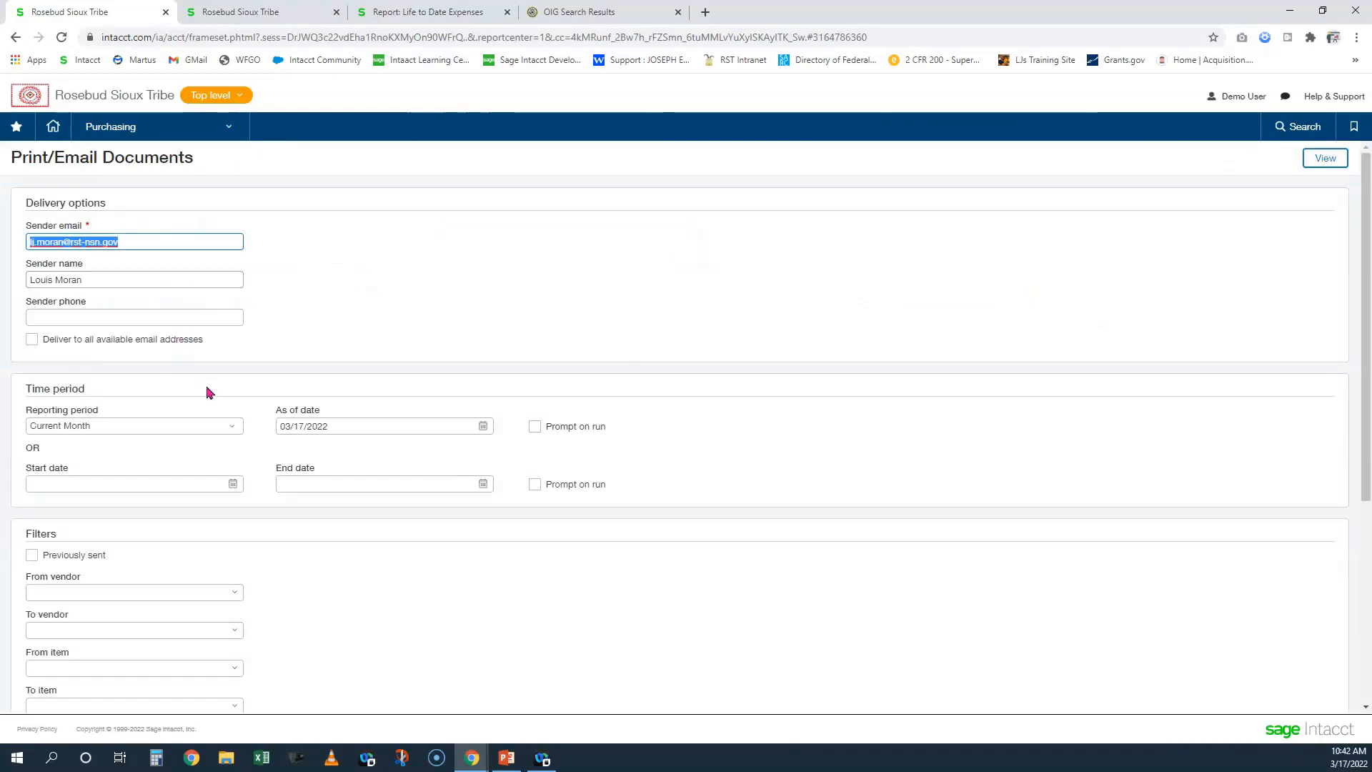
scroll(211, 393, down, 1)
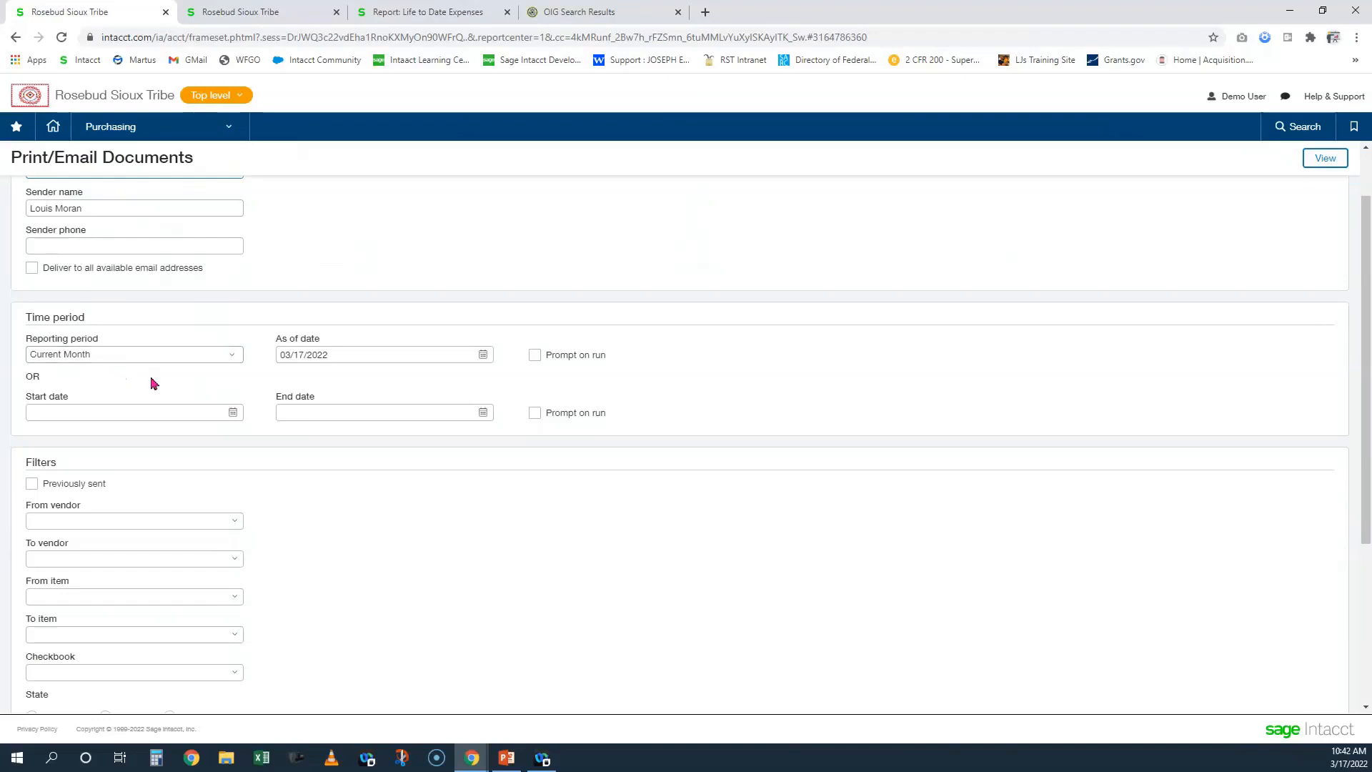
scroll(174, 399, down, 1)
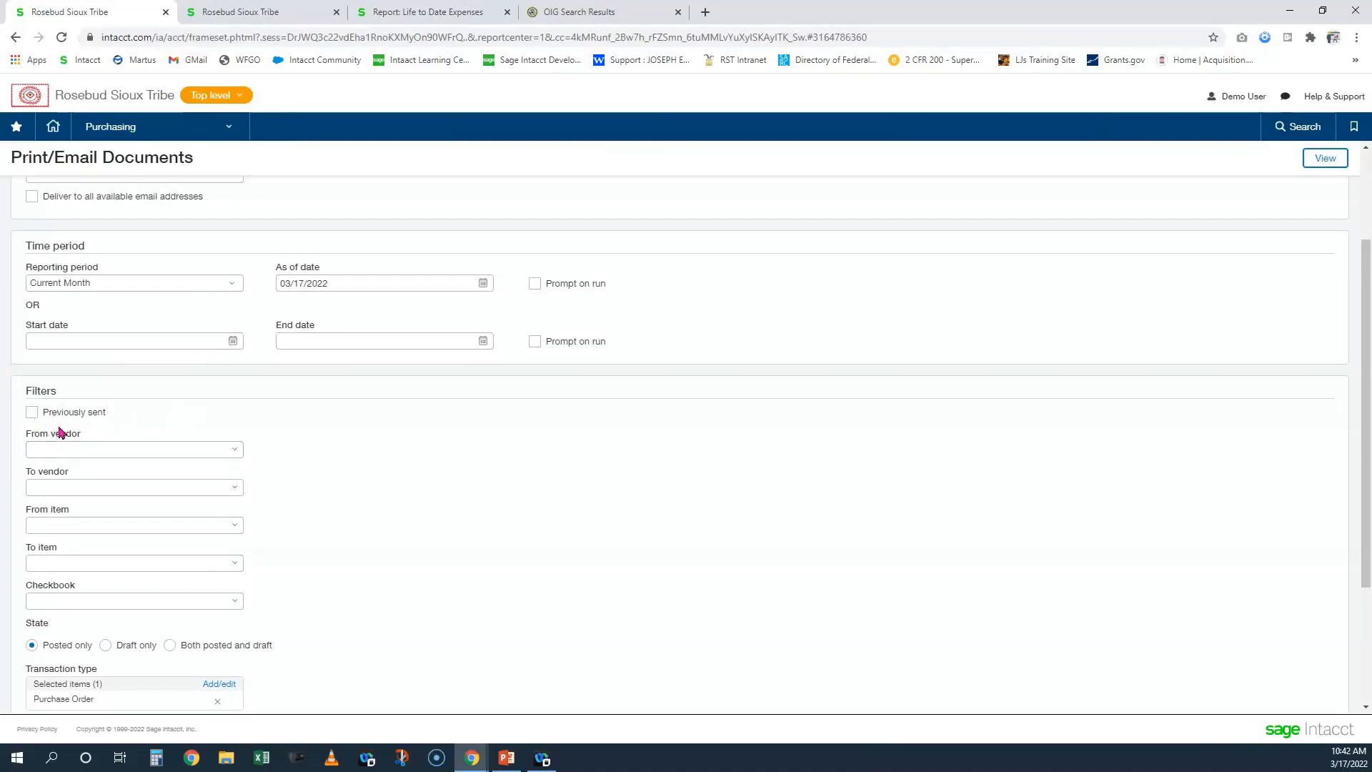
Include previously sent documents and filter the documents by Testing Vendor
click(32, 412)
click(109, 452)
text(test)
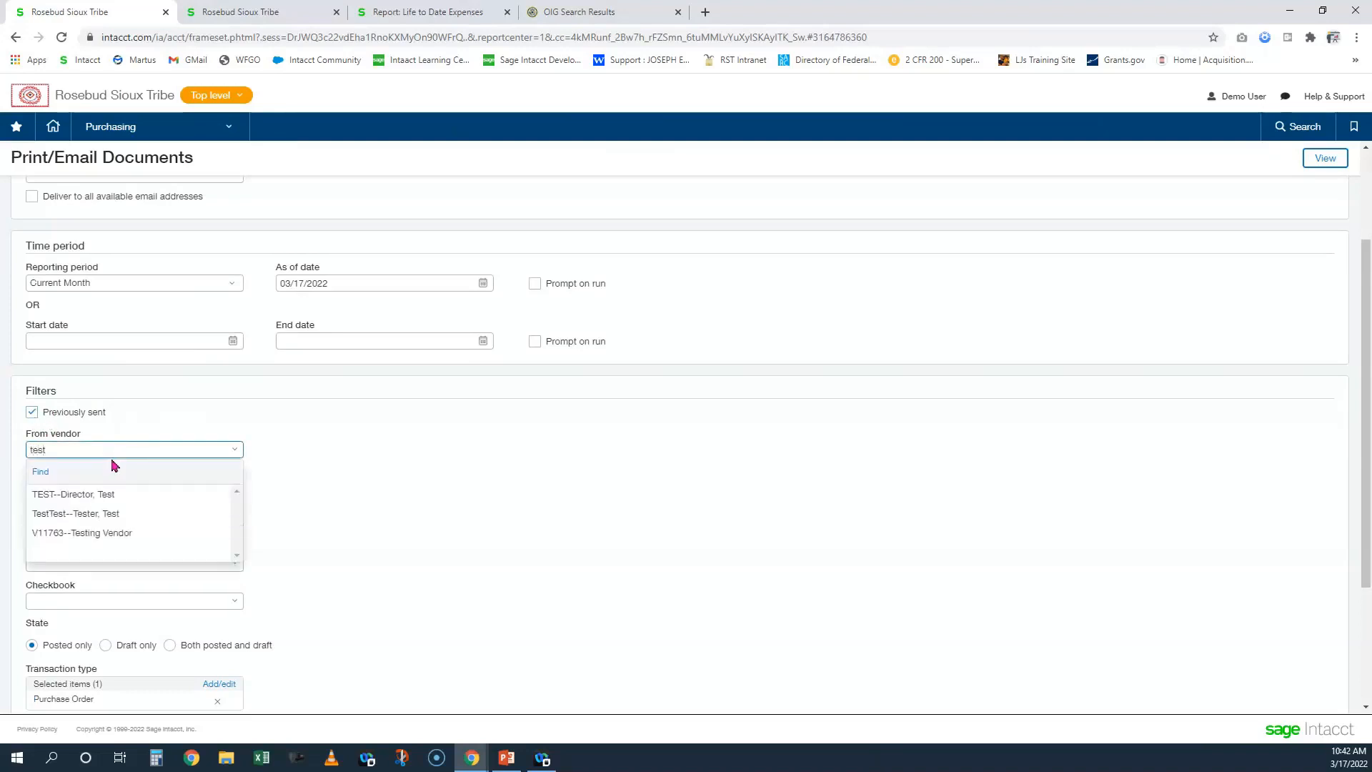
click(128, 533)
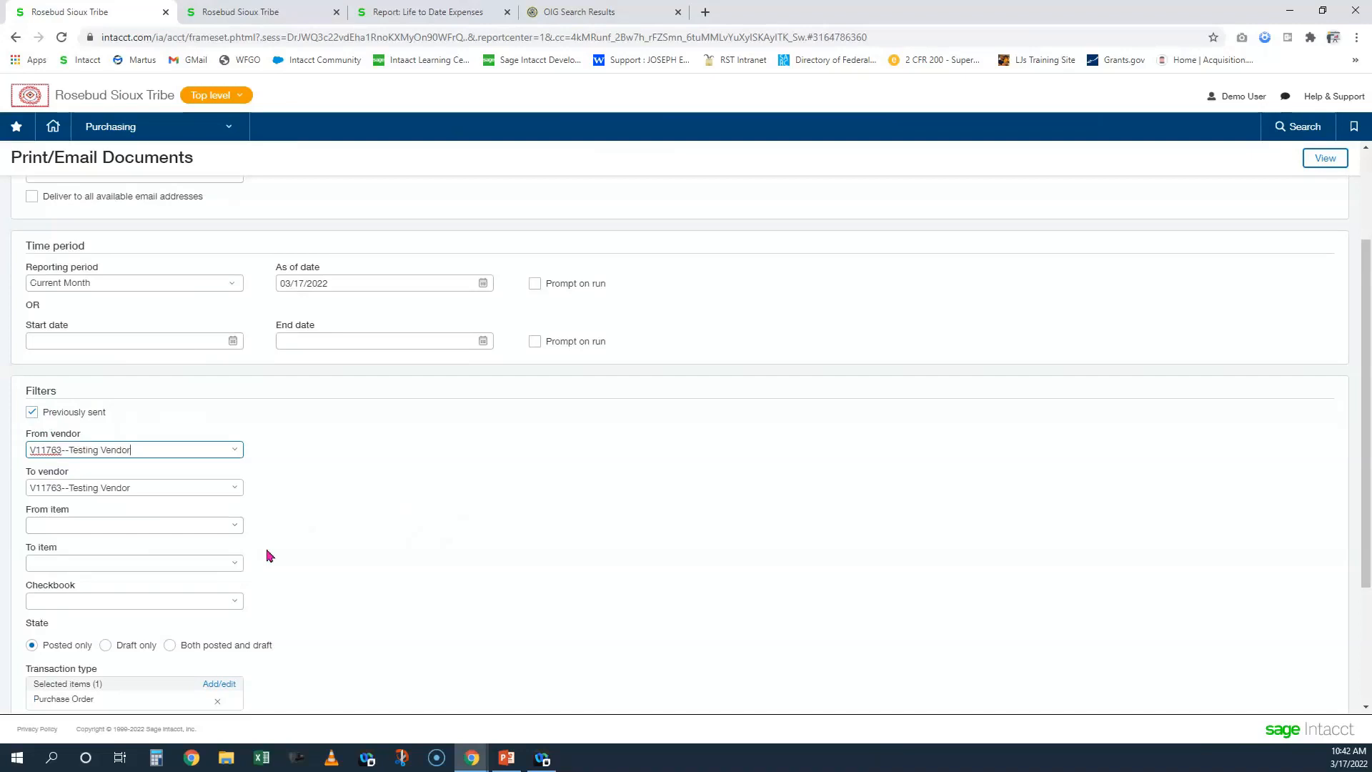
Filter the documents by checkbook 35--Shielding the People
scroll(333, 523, down, 2)
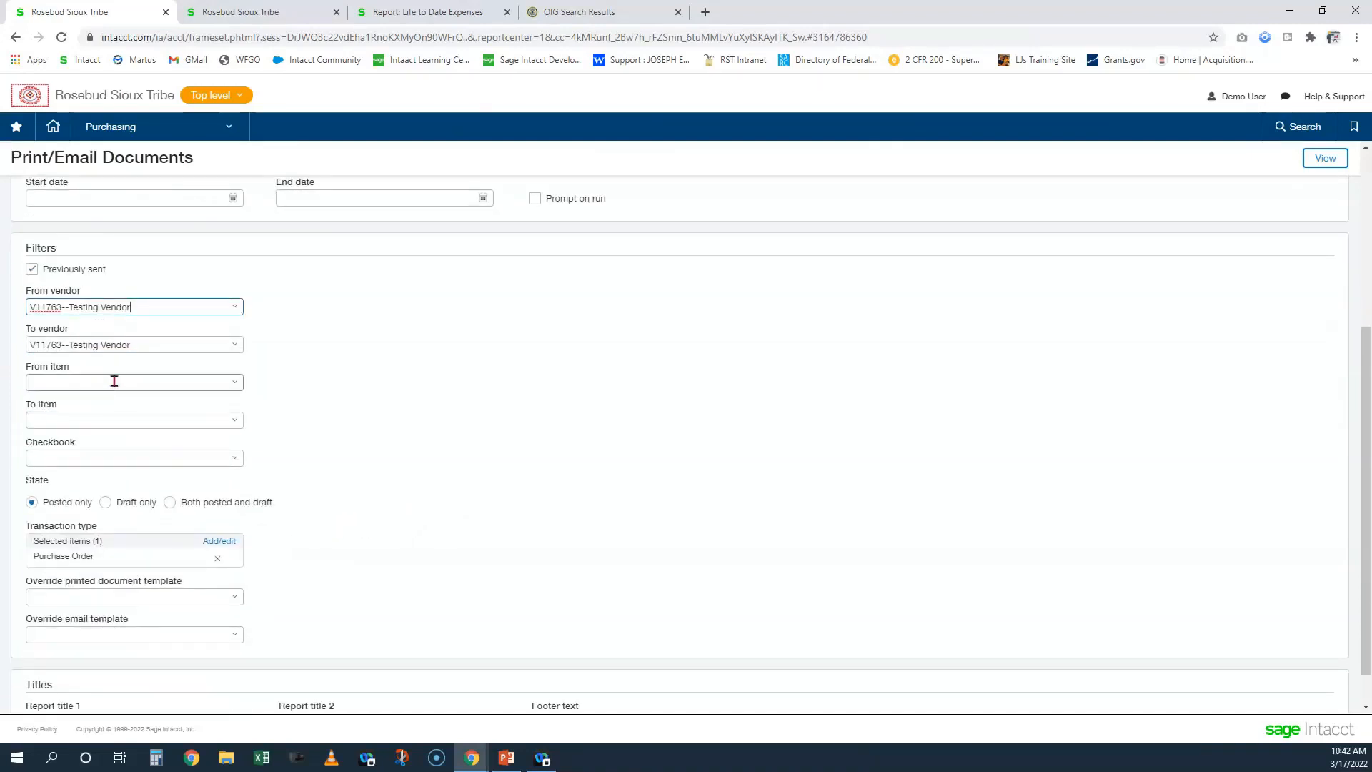
click(105, 458)
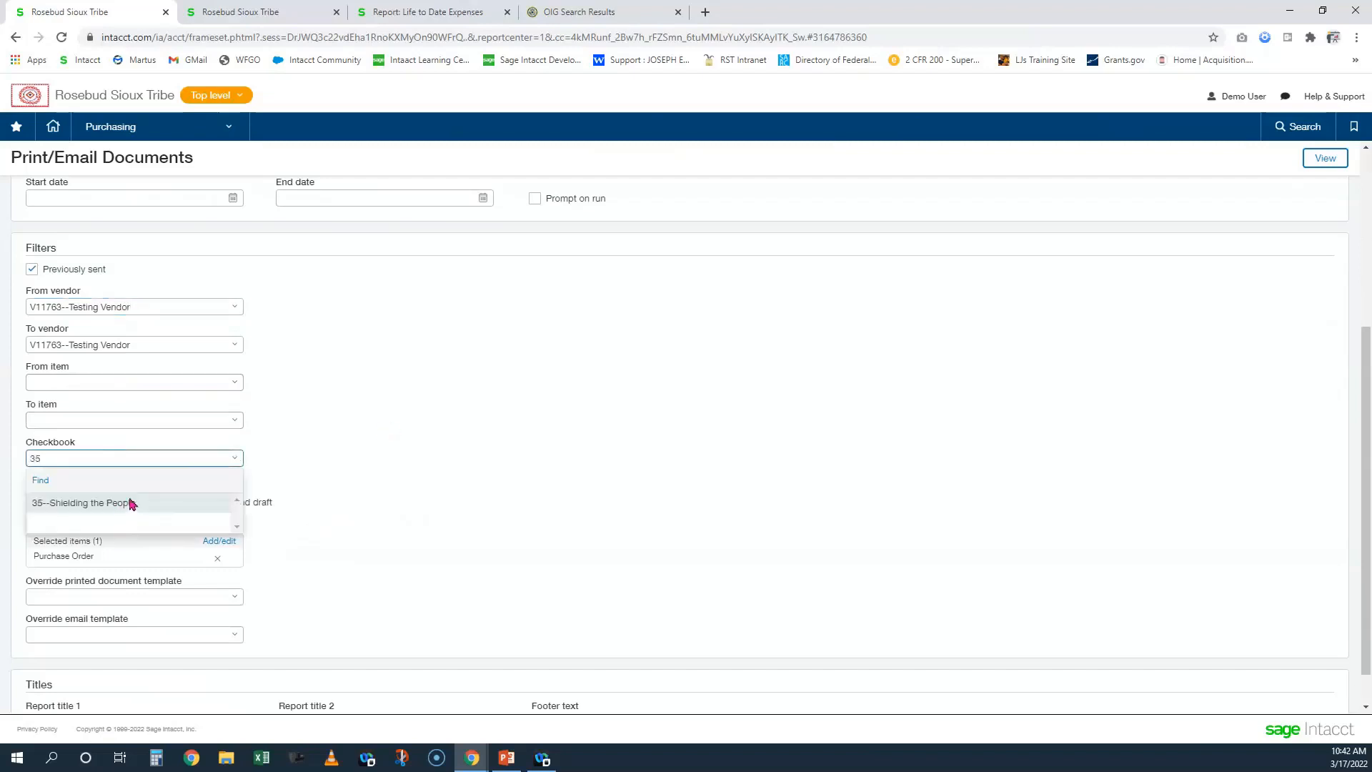
click(131, 503)
Review the available override templates for printed documents without choosing one
scroll(285, 472, down, 1)
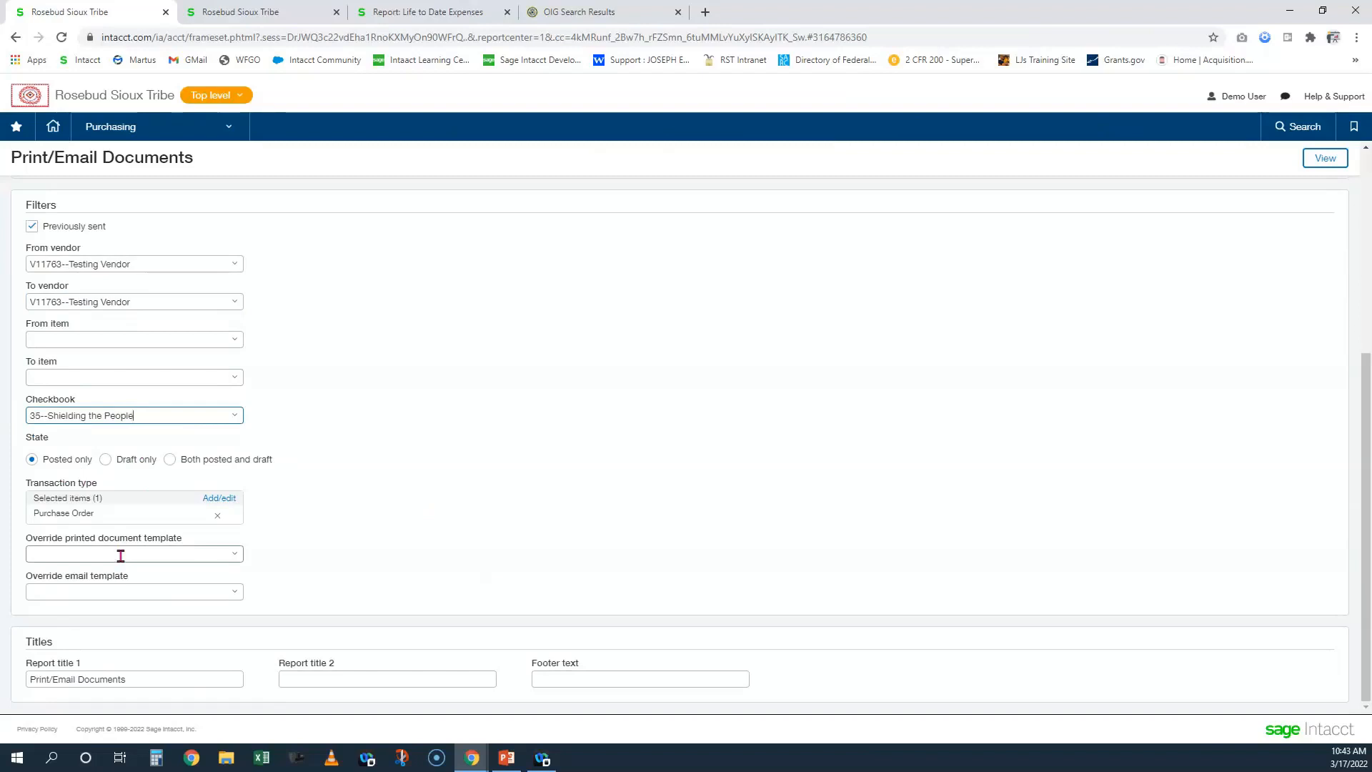
click(161, 556)
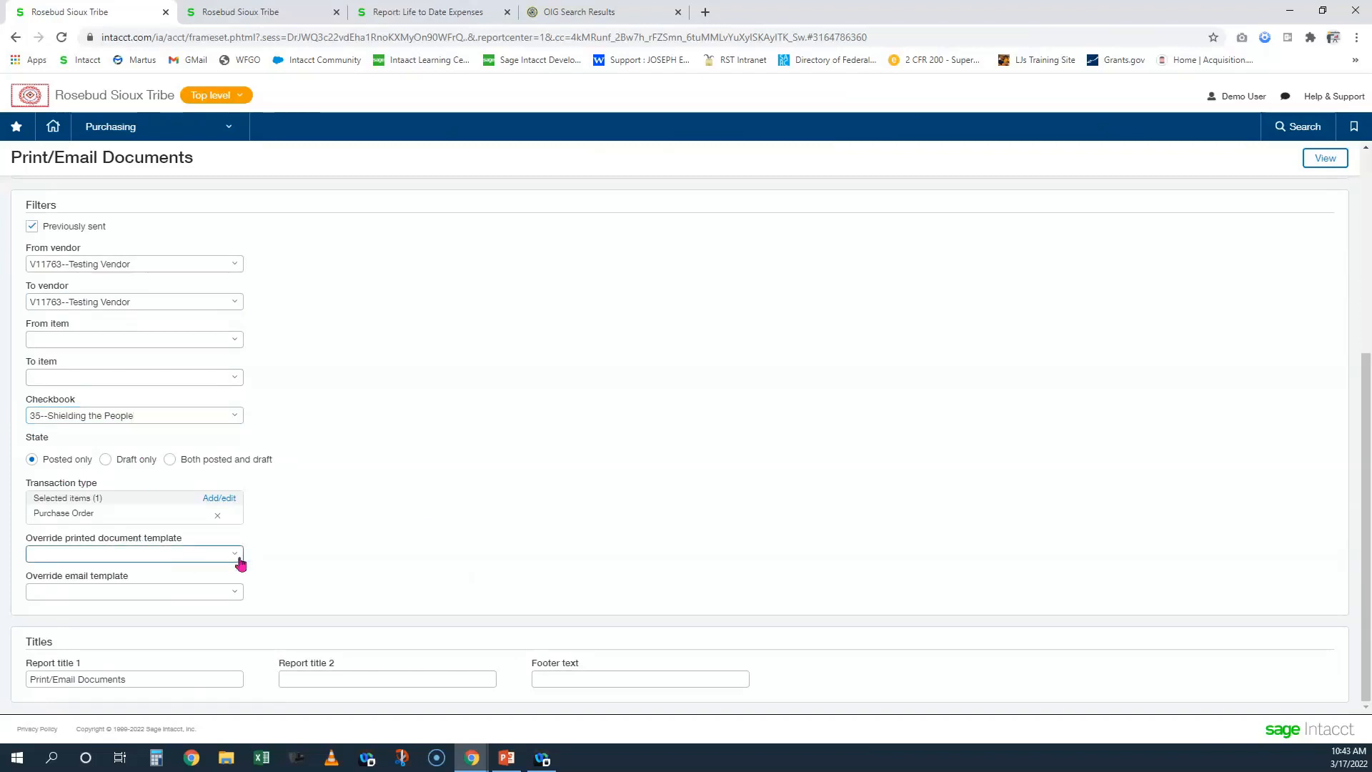
click(238, 559)
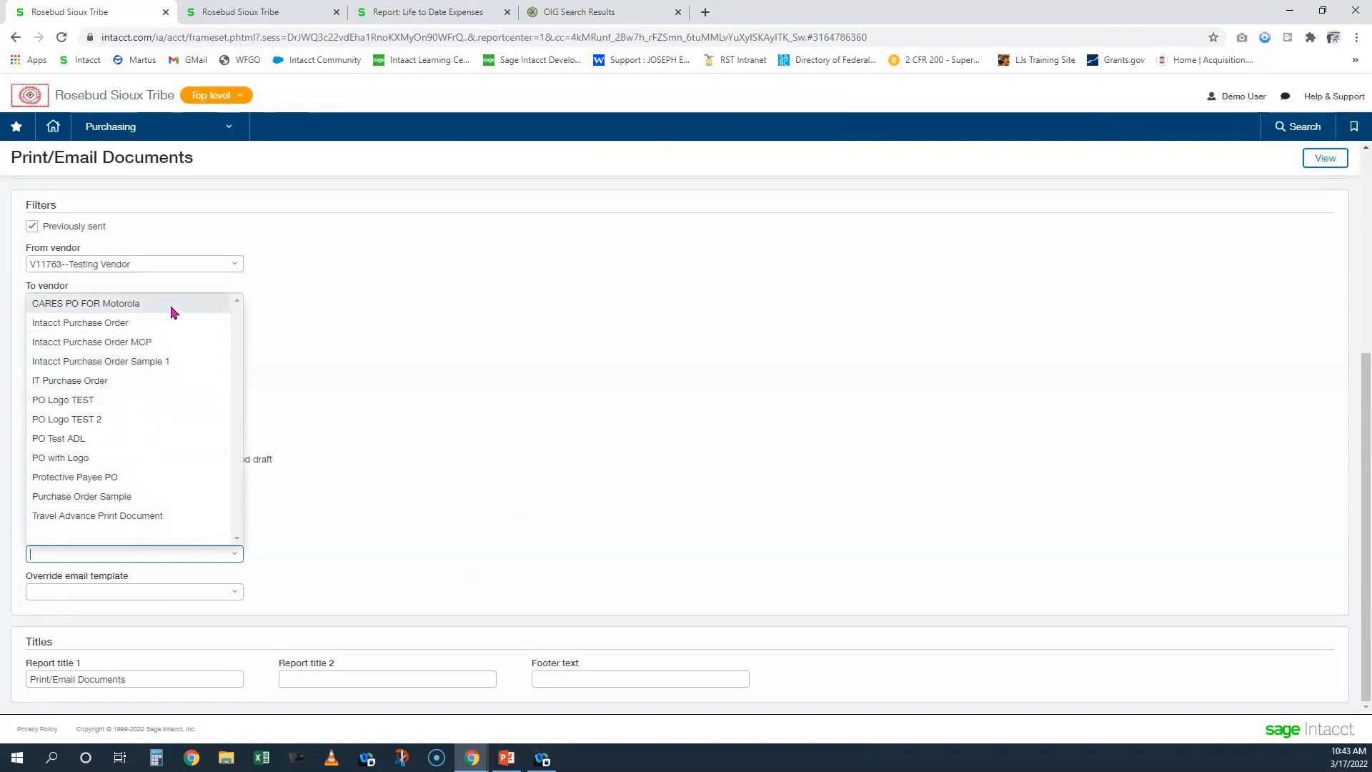
click(499, 426)
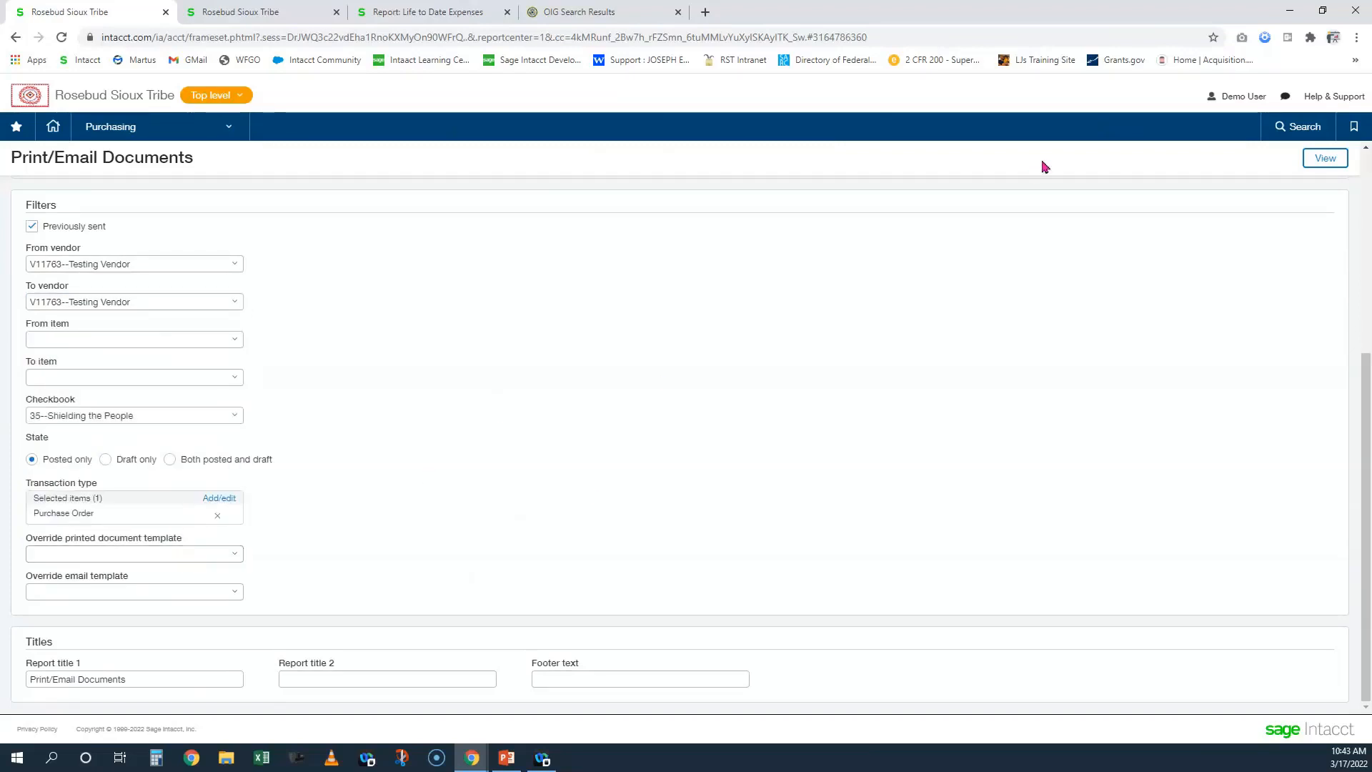
Generate the filtered Print/Email Documents list and mark both Testing Vendor purchase orders for emailing
click(1325, 157)
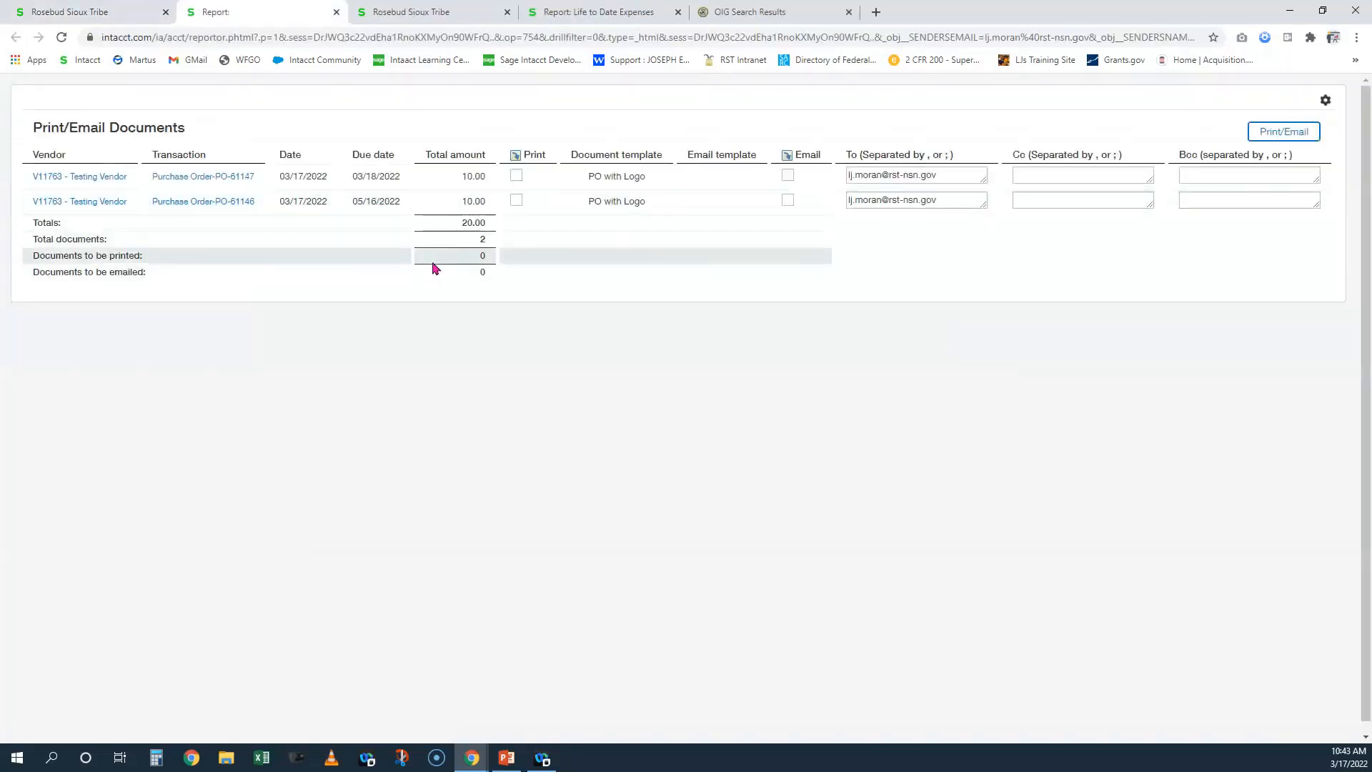
click(788, 177)
click(789, 200)
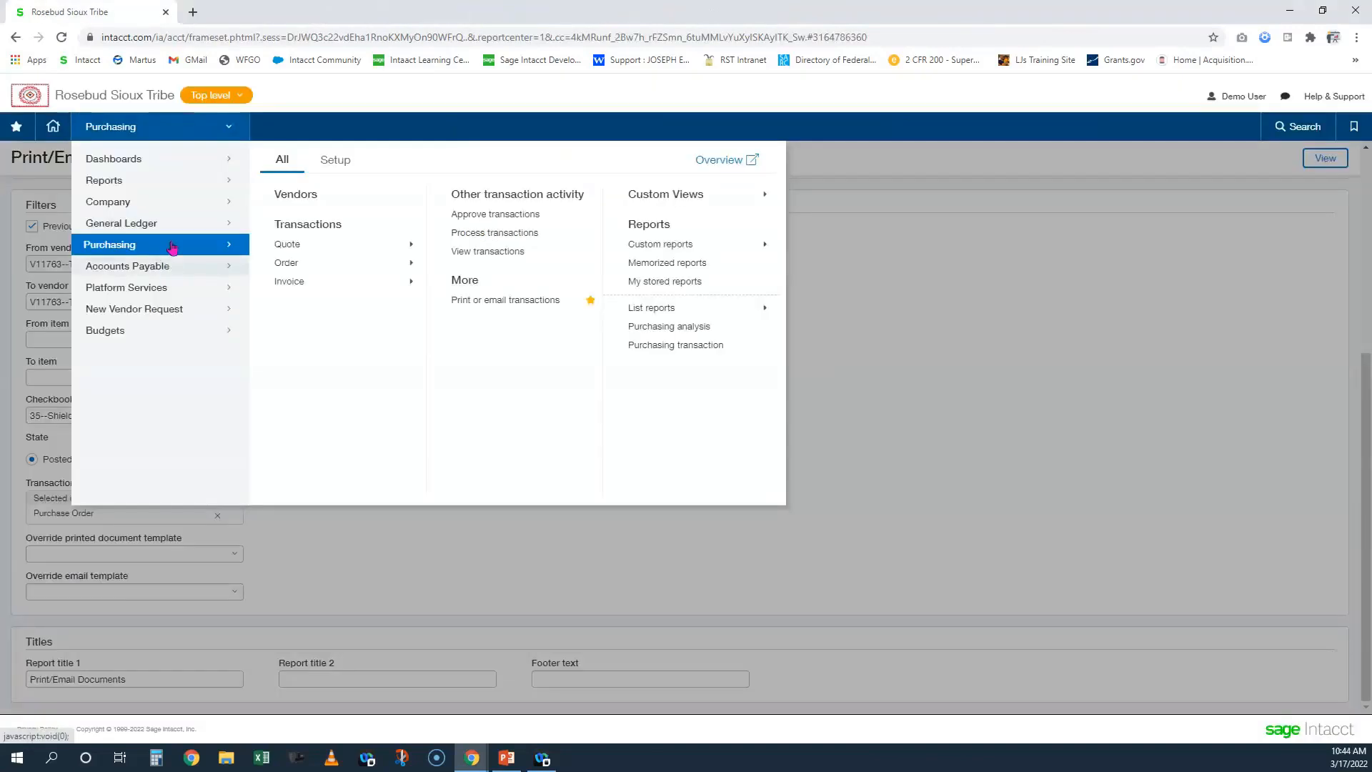
Open the Purchase Order list again and view the second listed purchase order's details and entries
click(296, 274)
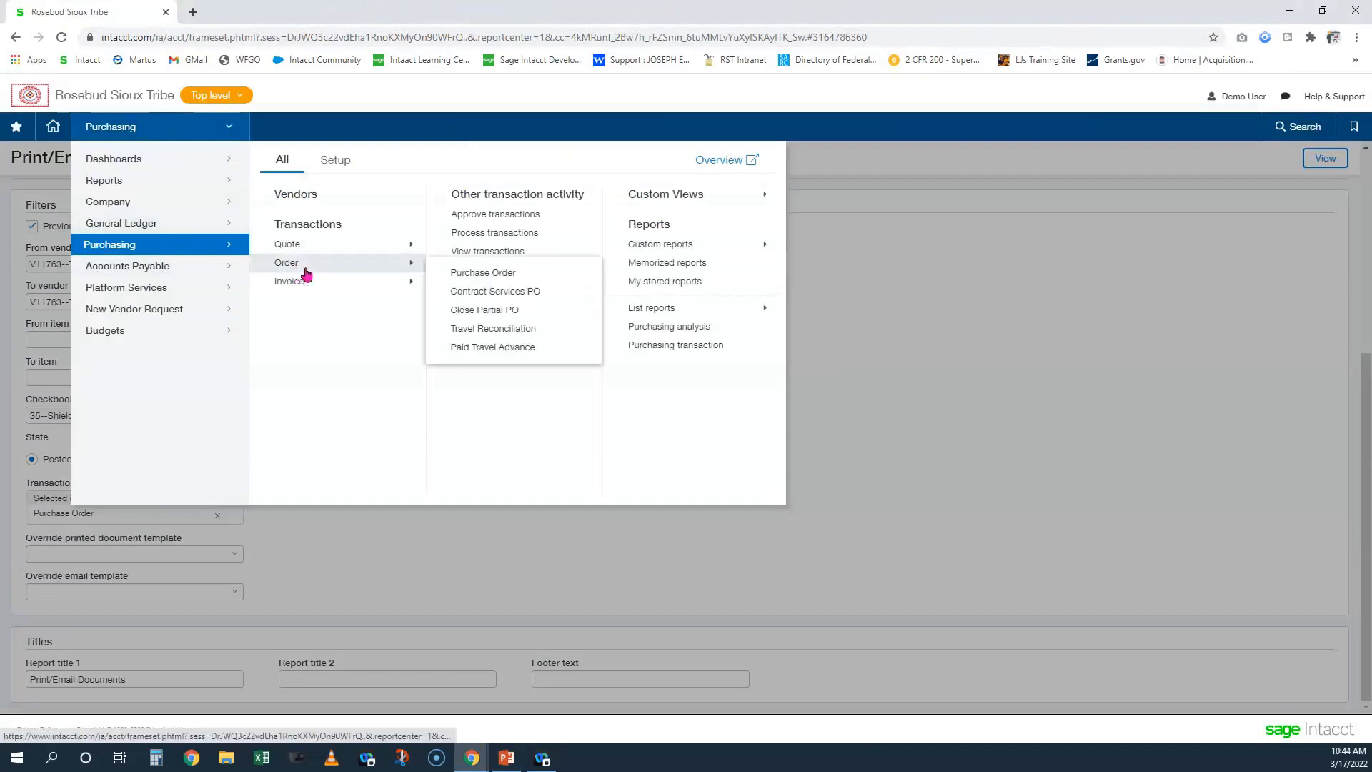
click(470, 276)
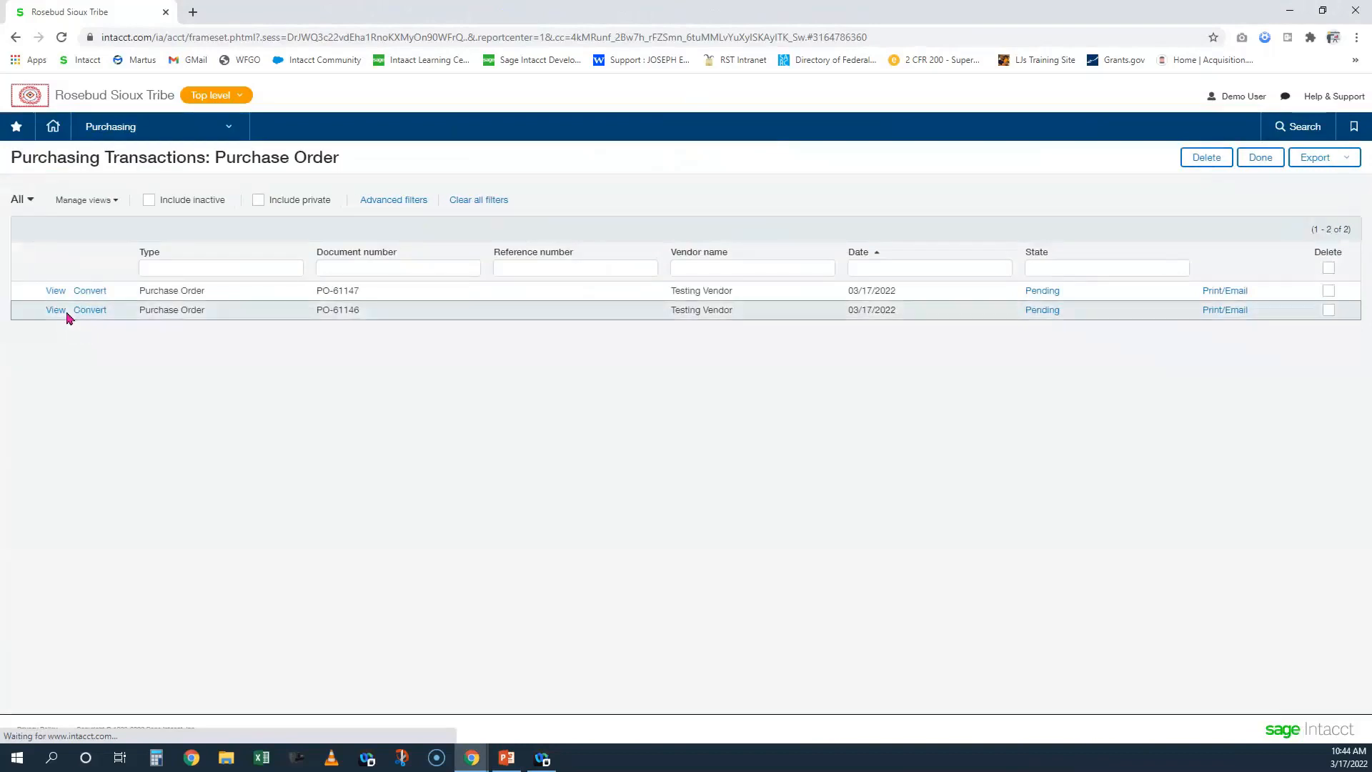
click(55, 311)
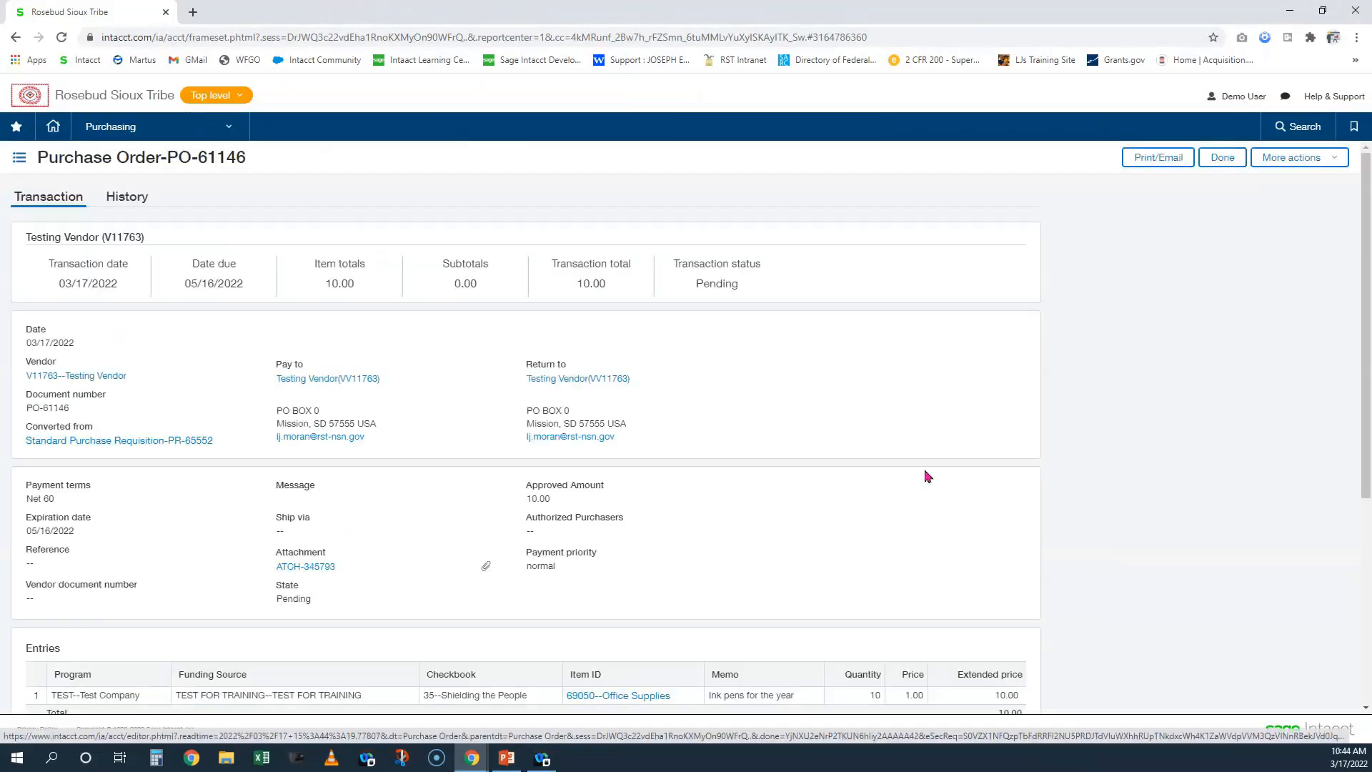
scroll(927, 476, down, 1)
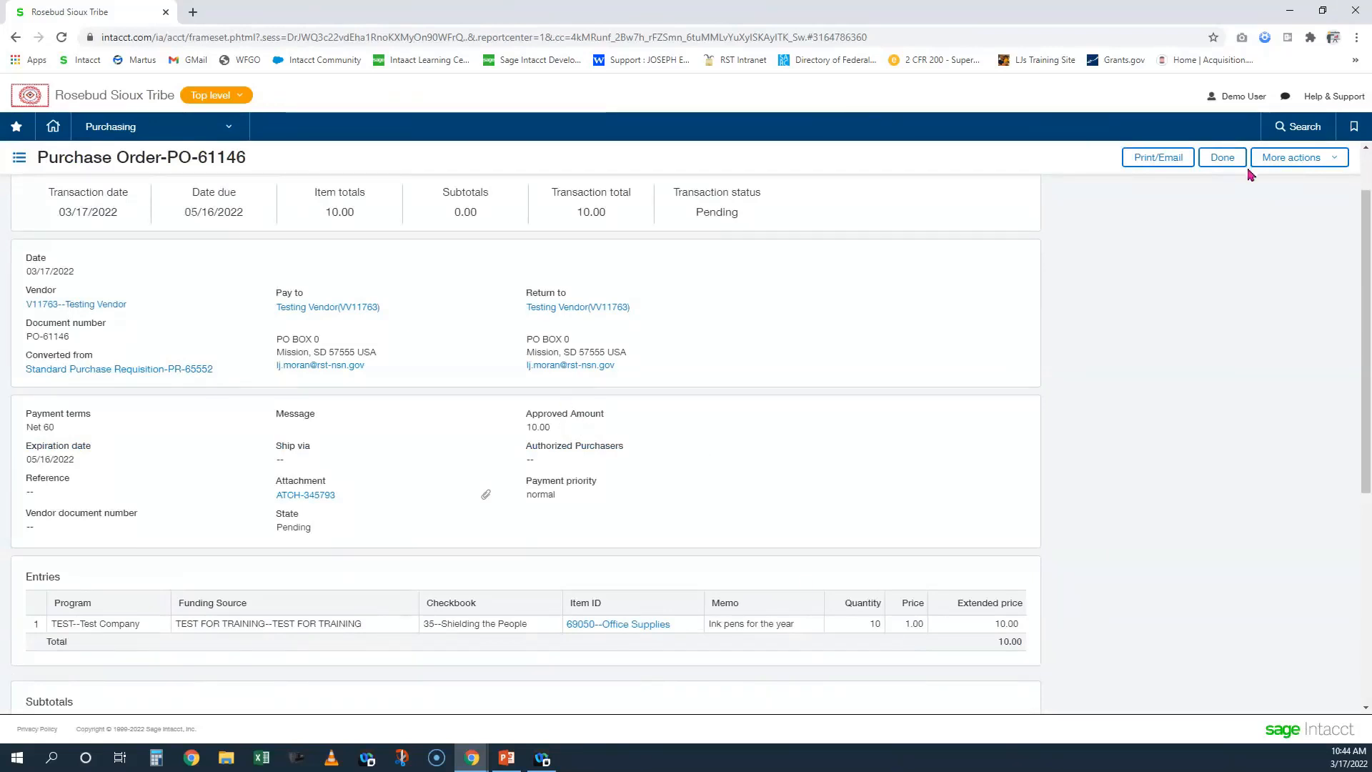
Convert the open purchase order to a Voucher
click(1313, 163)
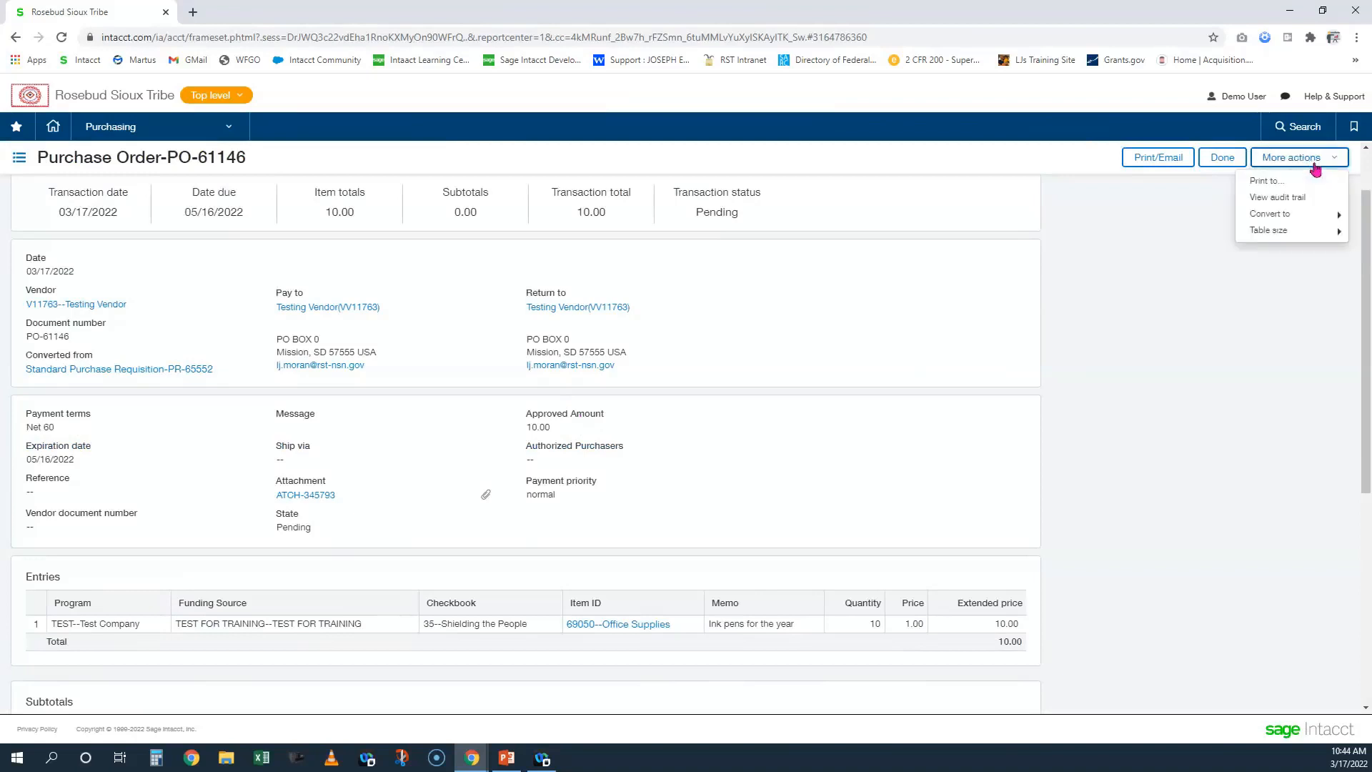
mouse_move(1308, 214)
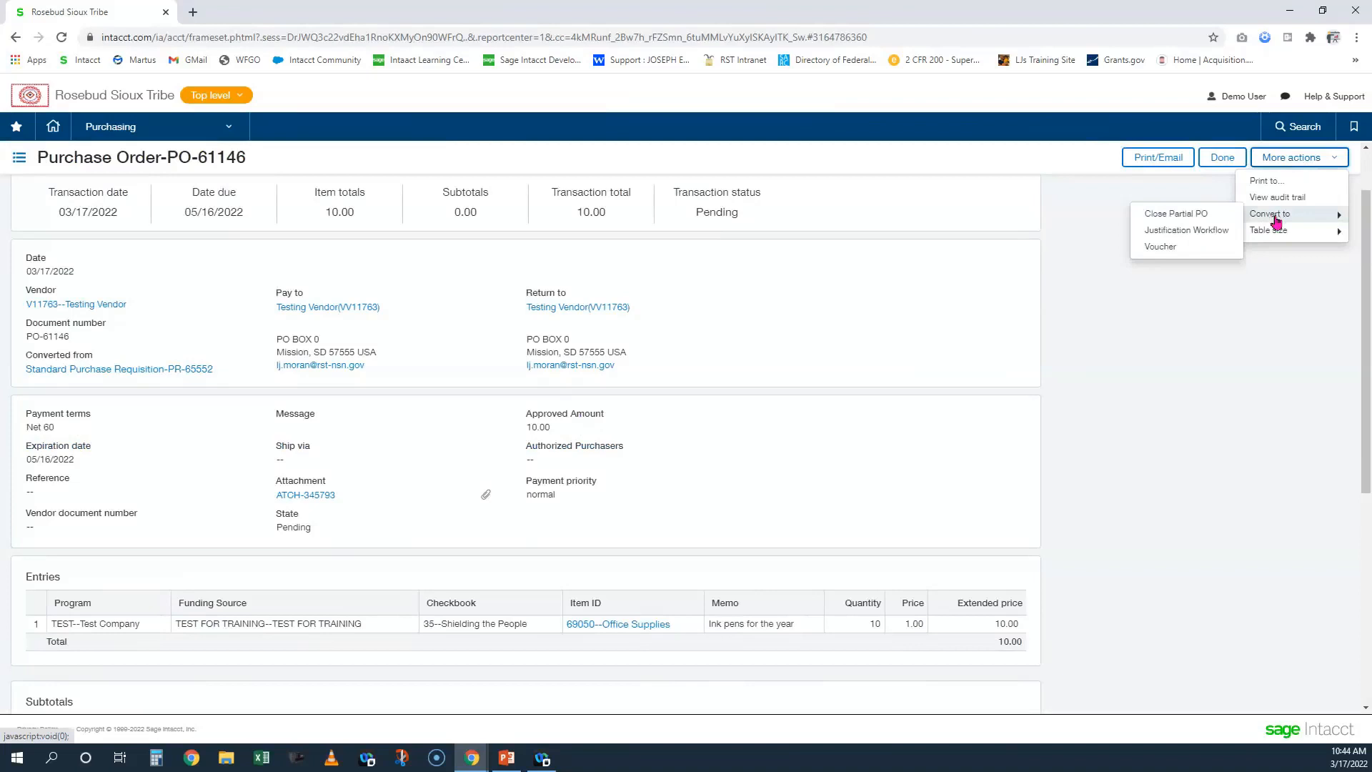
click(1161, 247)
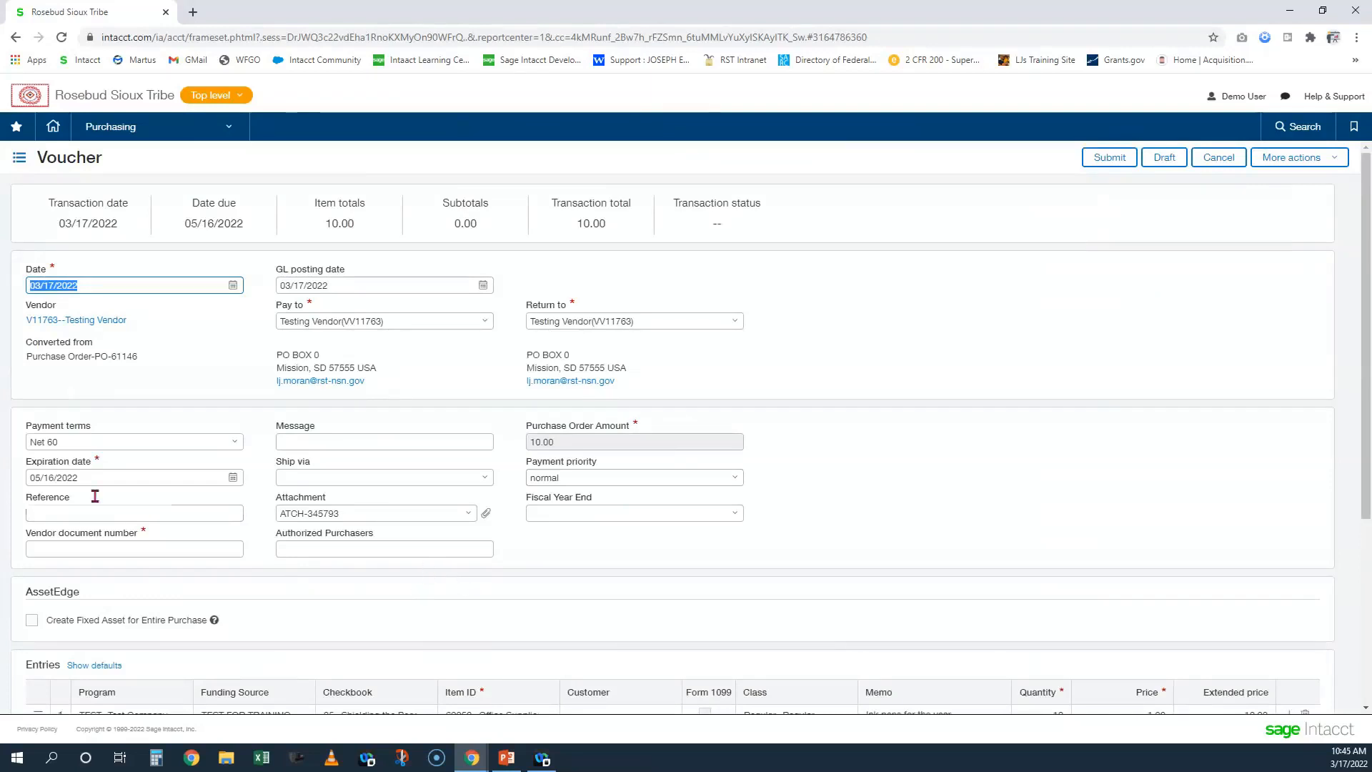
Enter INV04123 as the voucher's vendor document number
scroll(97, 493, down, 3)
click(89, 336)
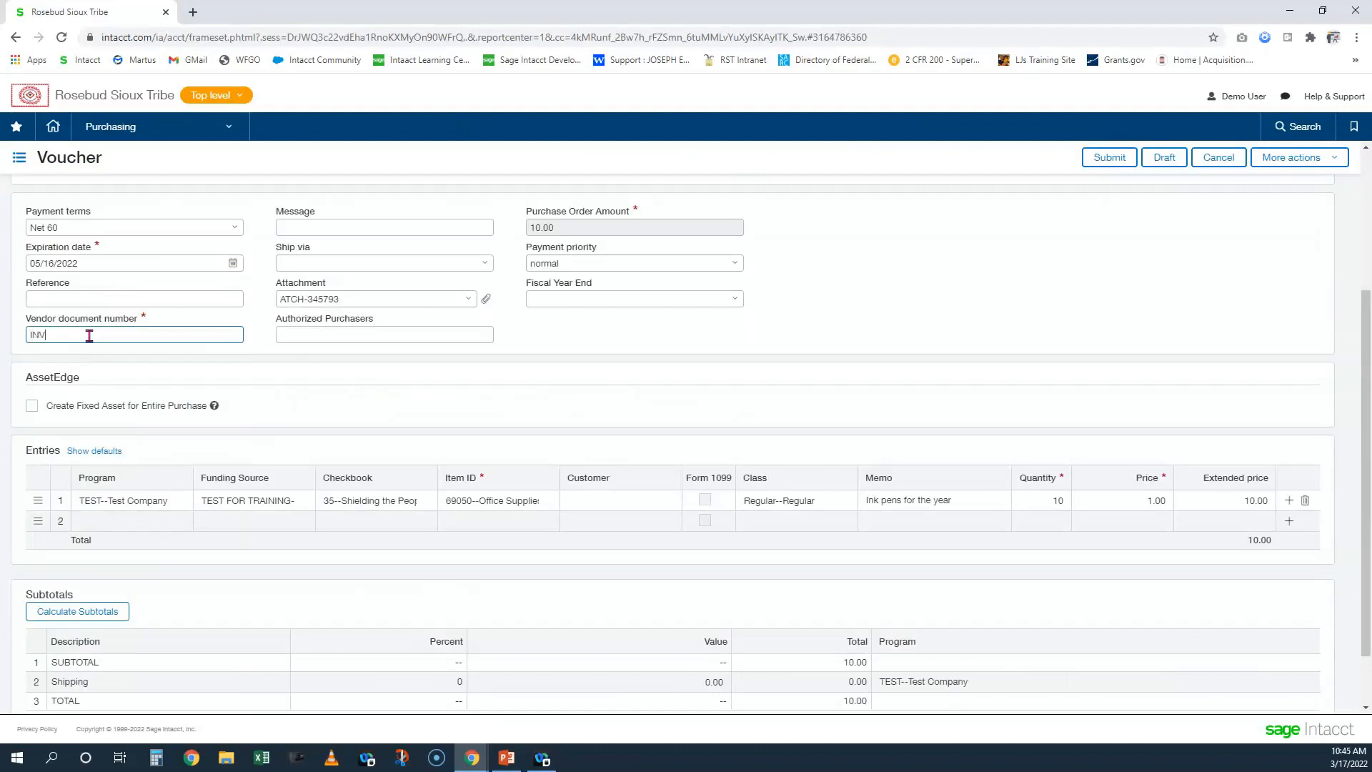
text(4123)
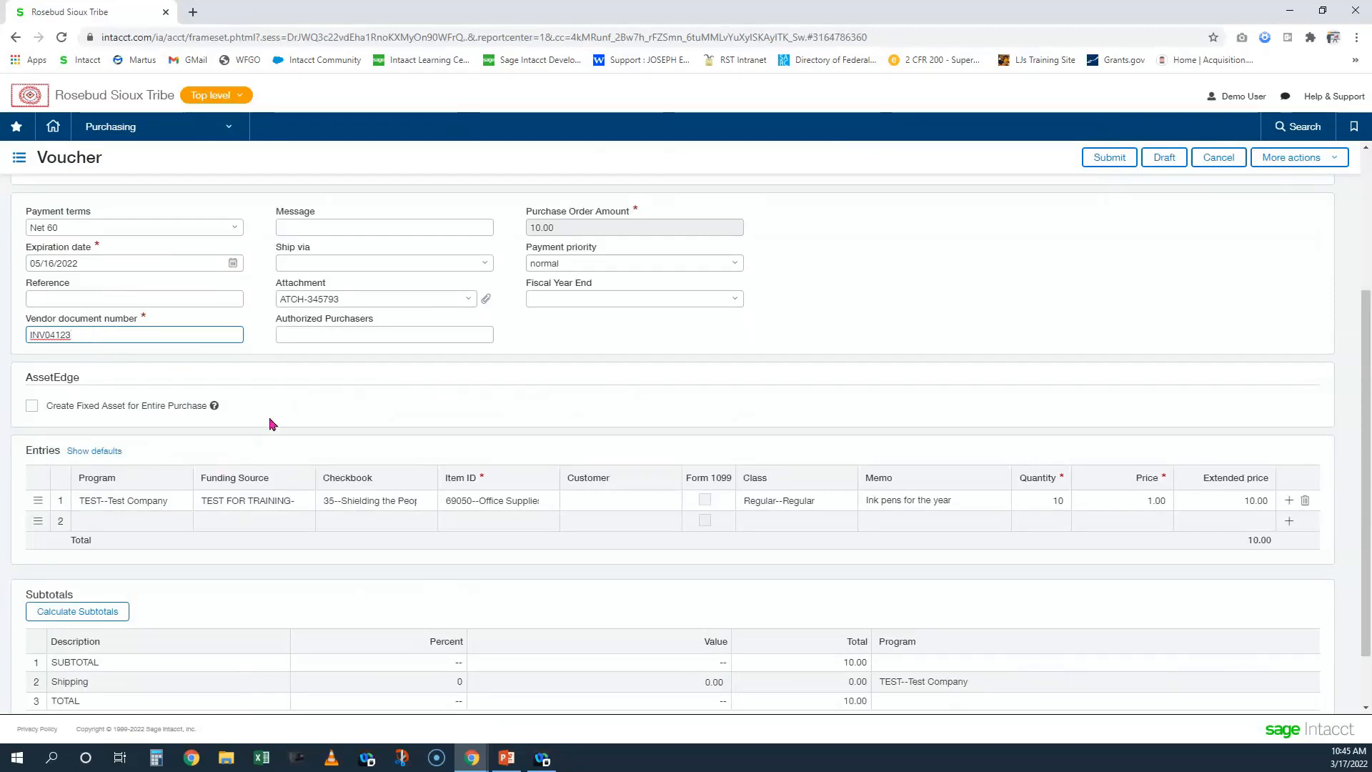
Add the Tax Exempt Docs file from the desktop to the voucher's attachment and restore the browser to full size
scroll(270, 423, up, 1)
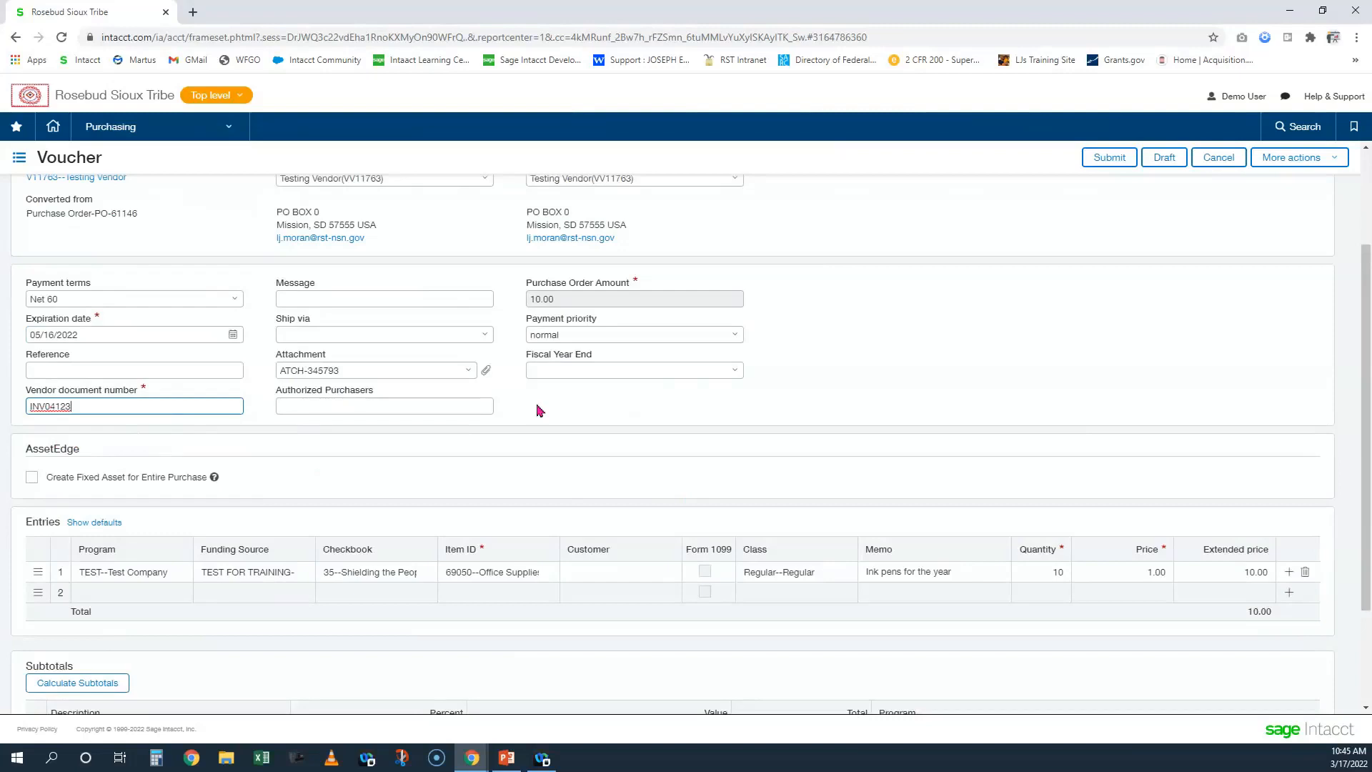
click(1322, 11)
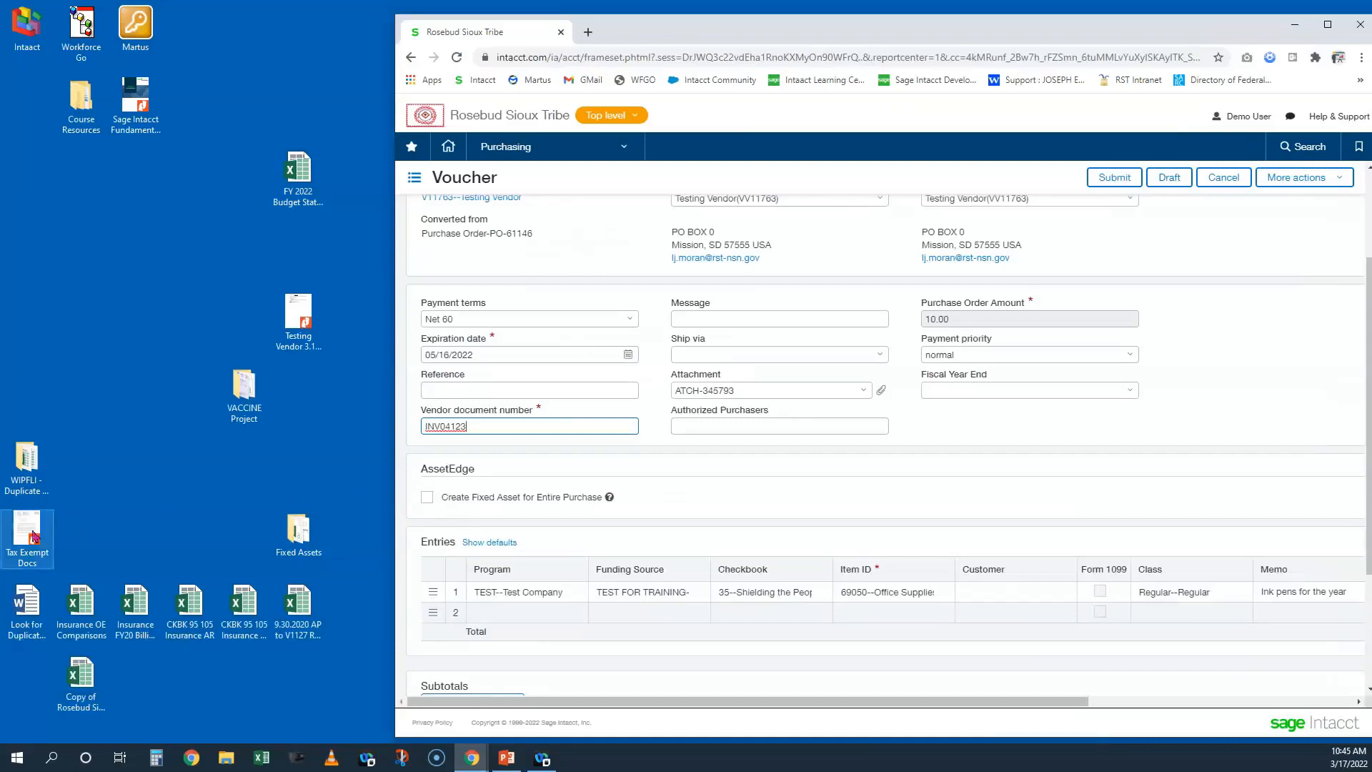
drag(25, 532, 756, 399)
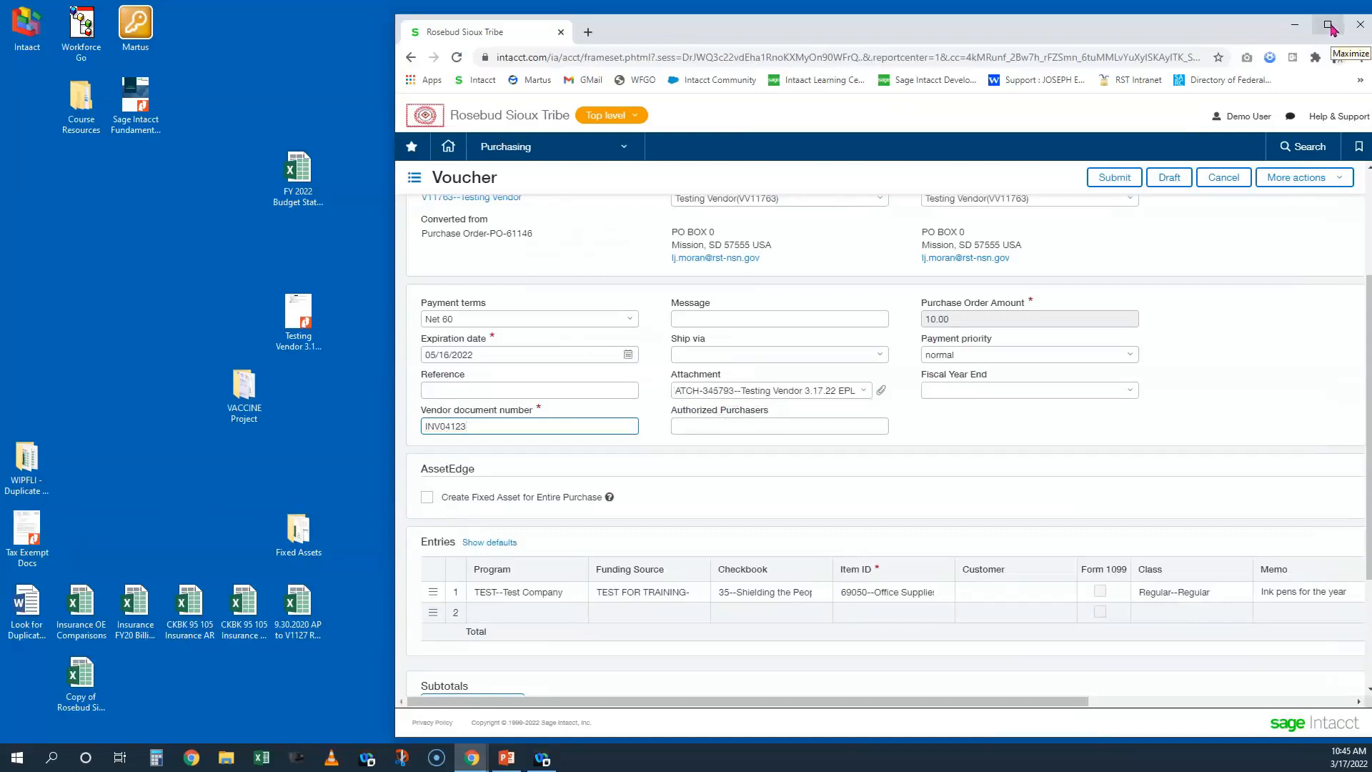
click(1329, 27)
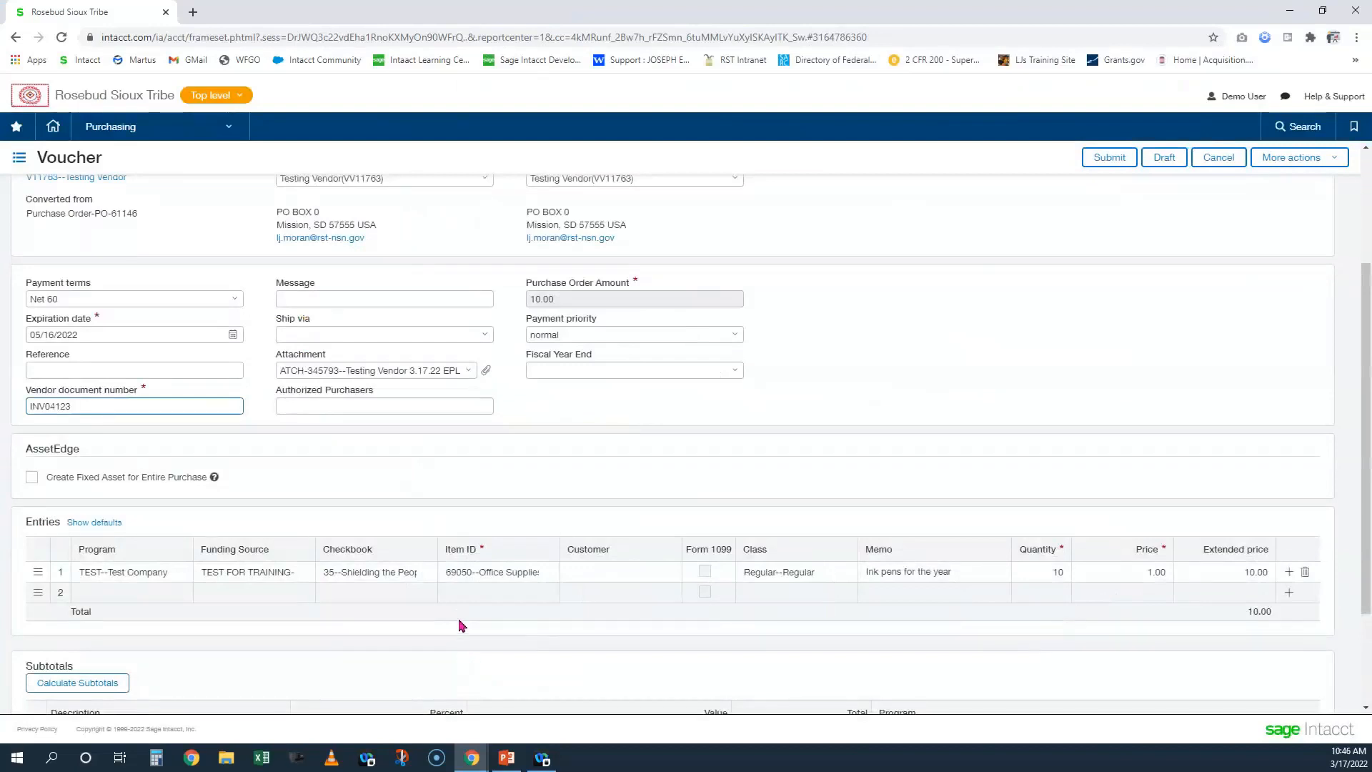
Review the files contained in the voucher's attachment and close the attachment details
click(469, 374)
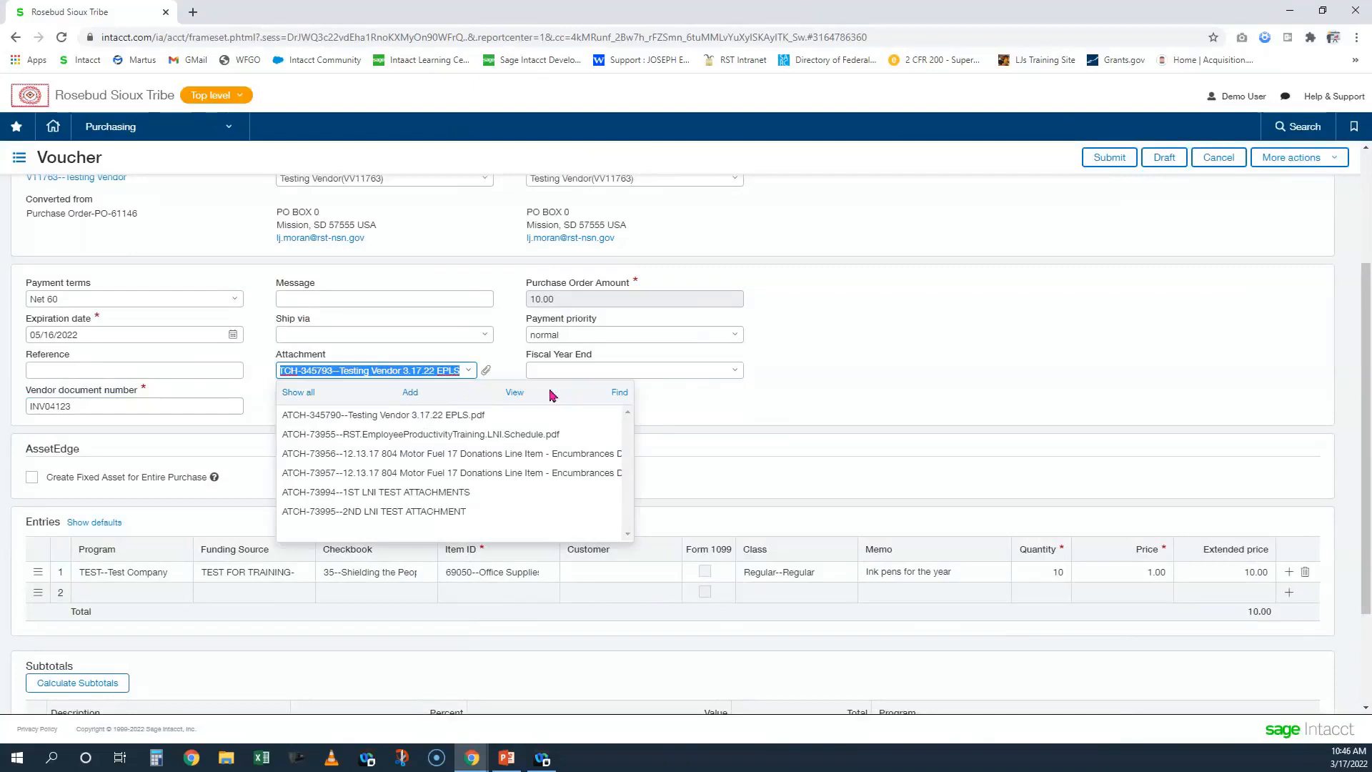
click(513, 397)
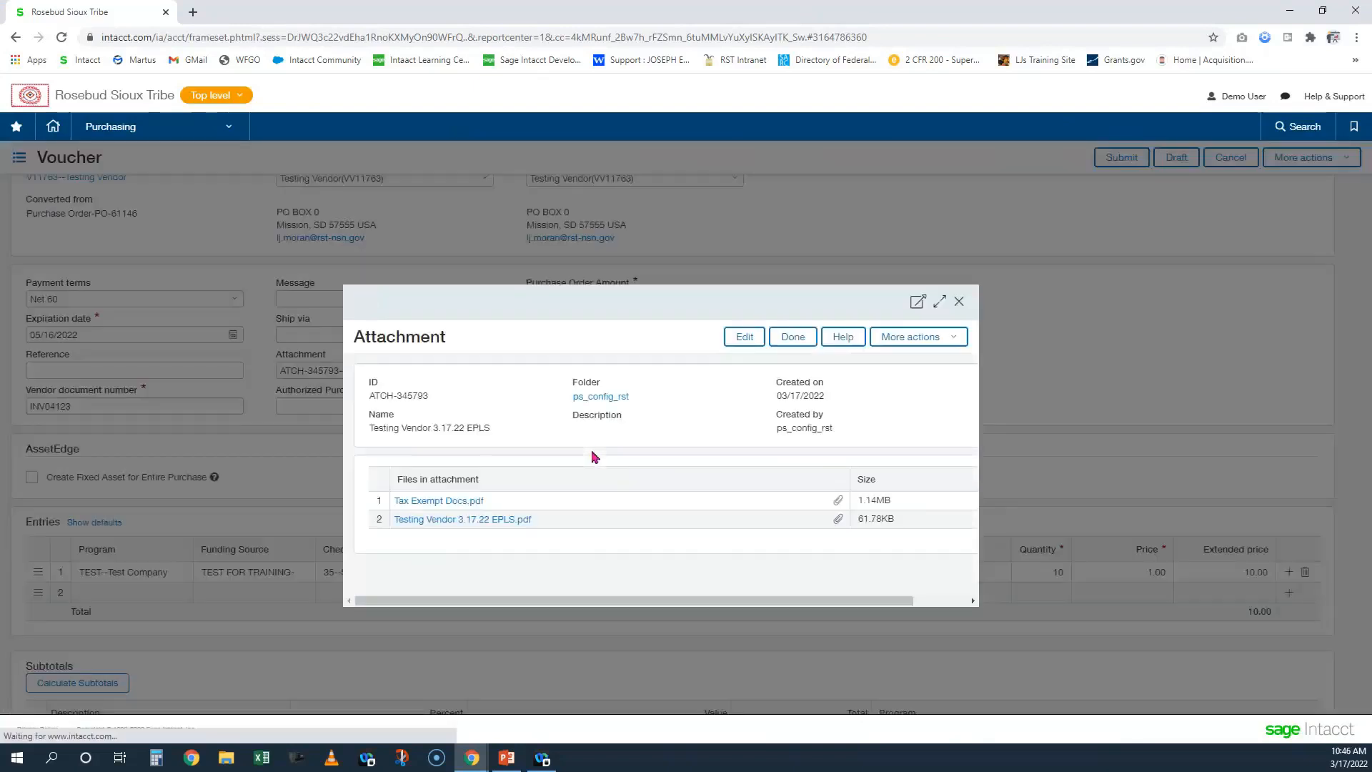
click(738, 343)
Set the voucher's Fiscal Year End to Current
click(736, 372)
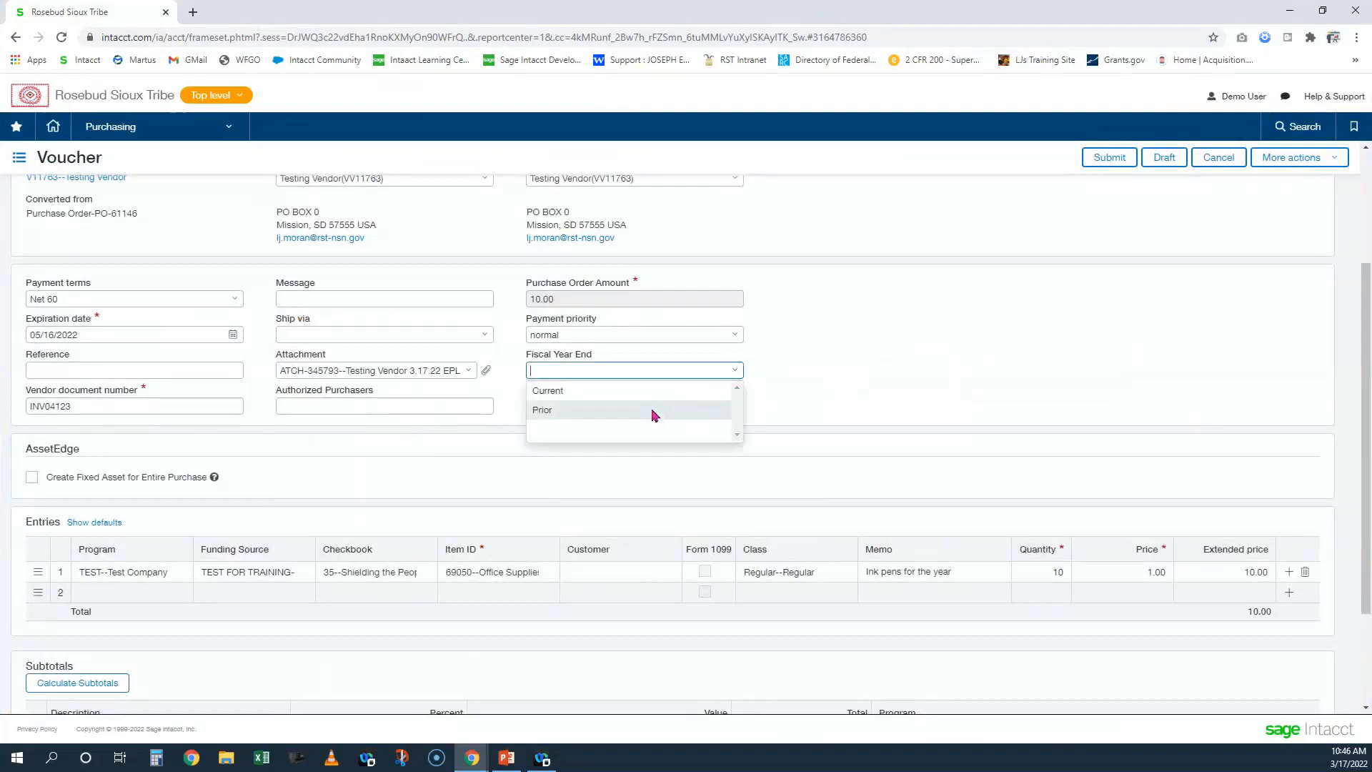
click(650, 398)
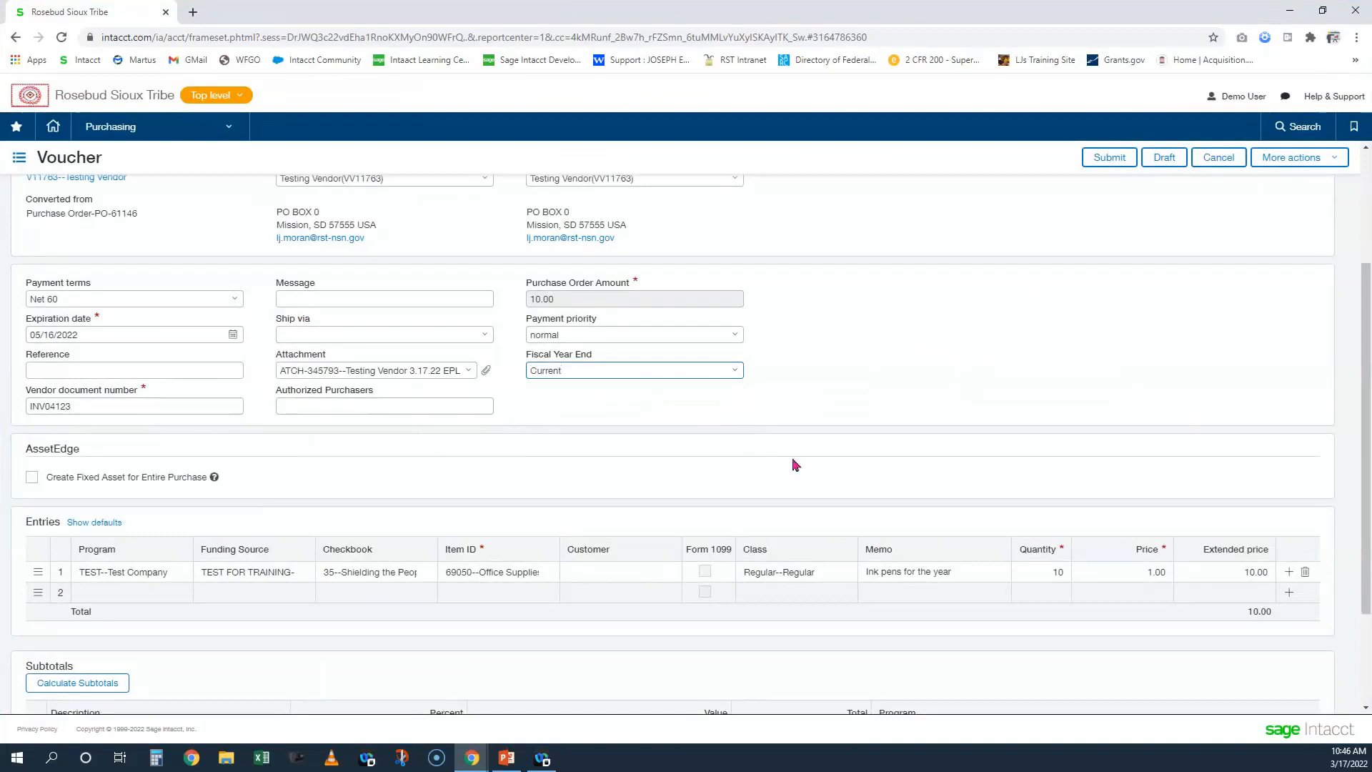
click(949, 405)
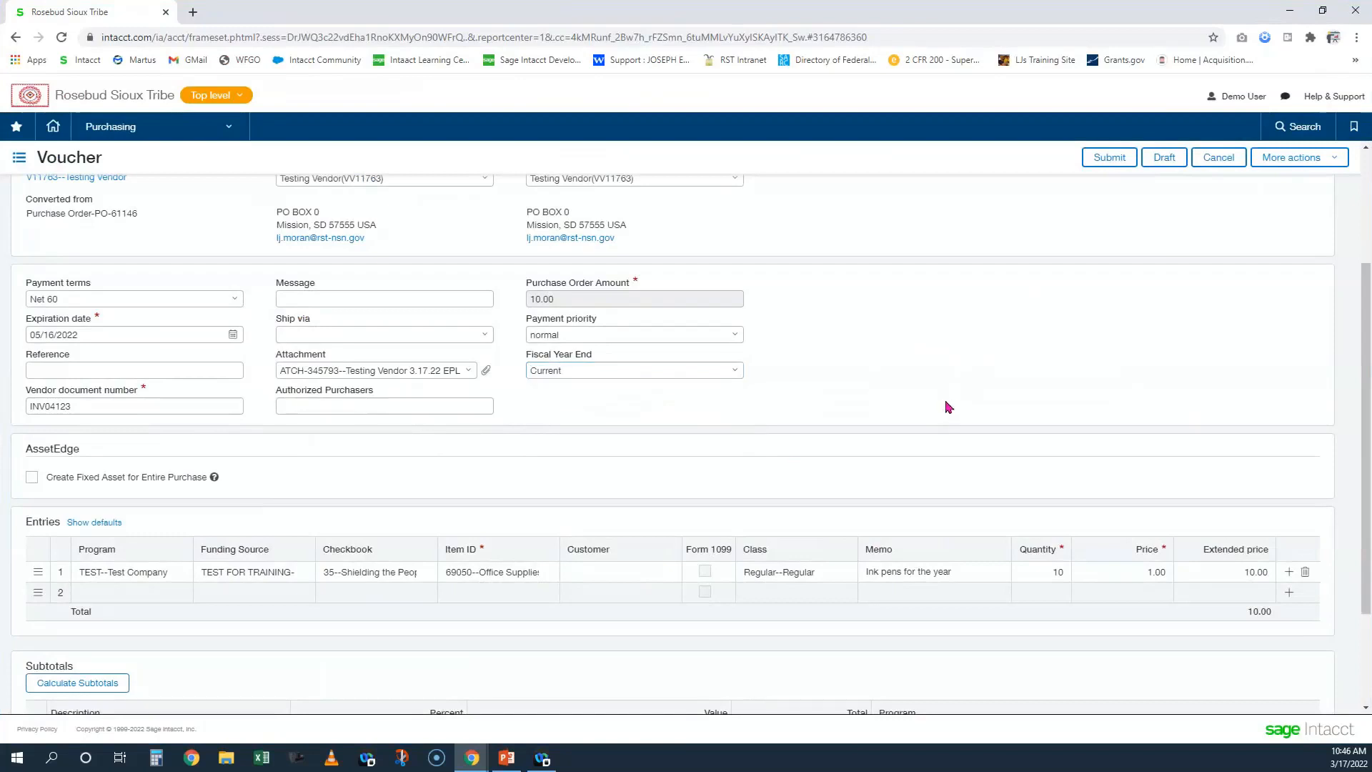
Set the quantity of the voucher's office supplies entry to 1
click(1027, 576)
text(1)
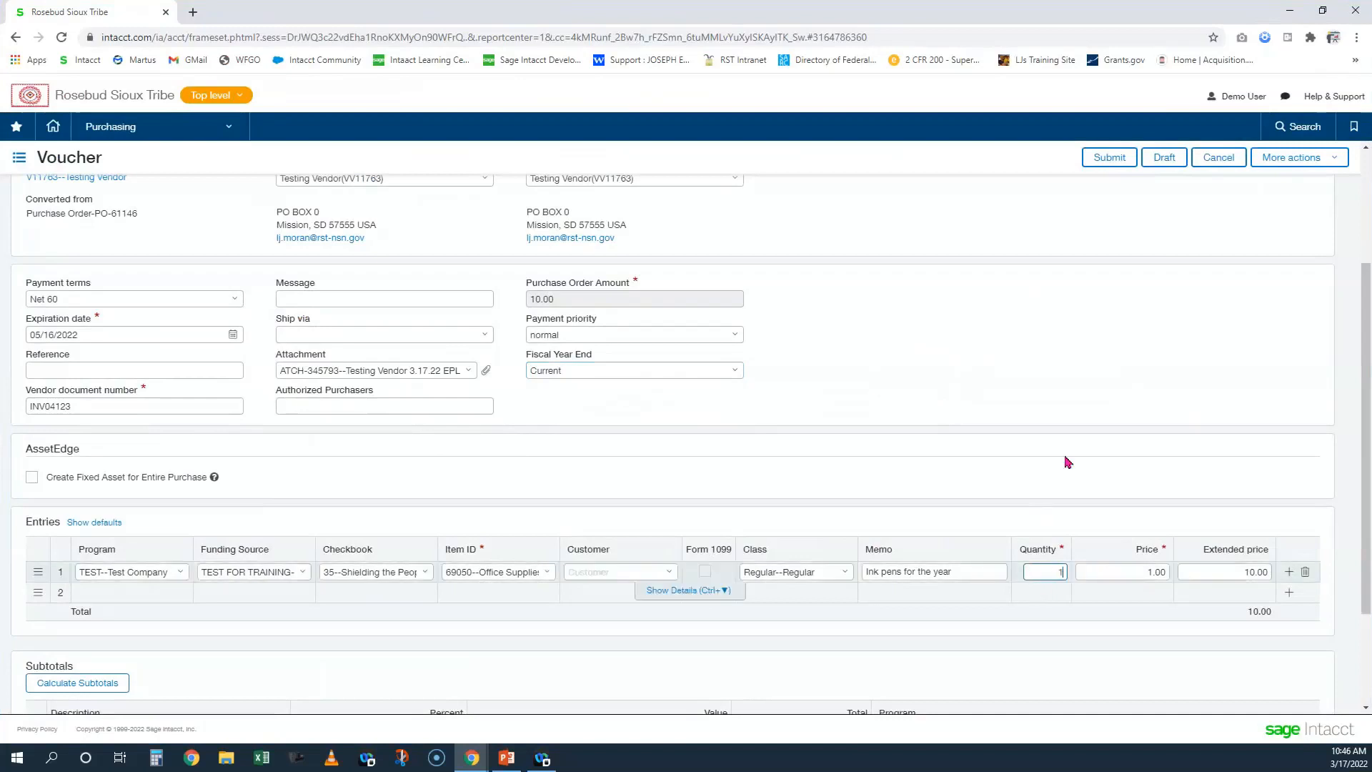
click(864, 483)
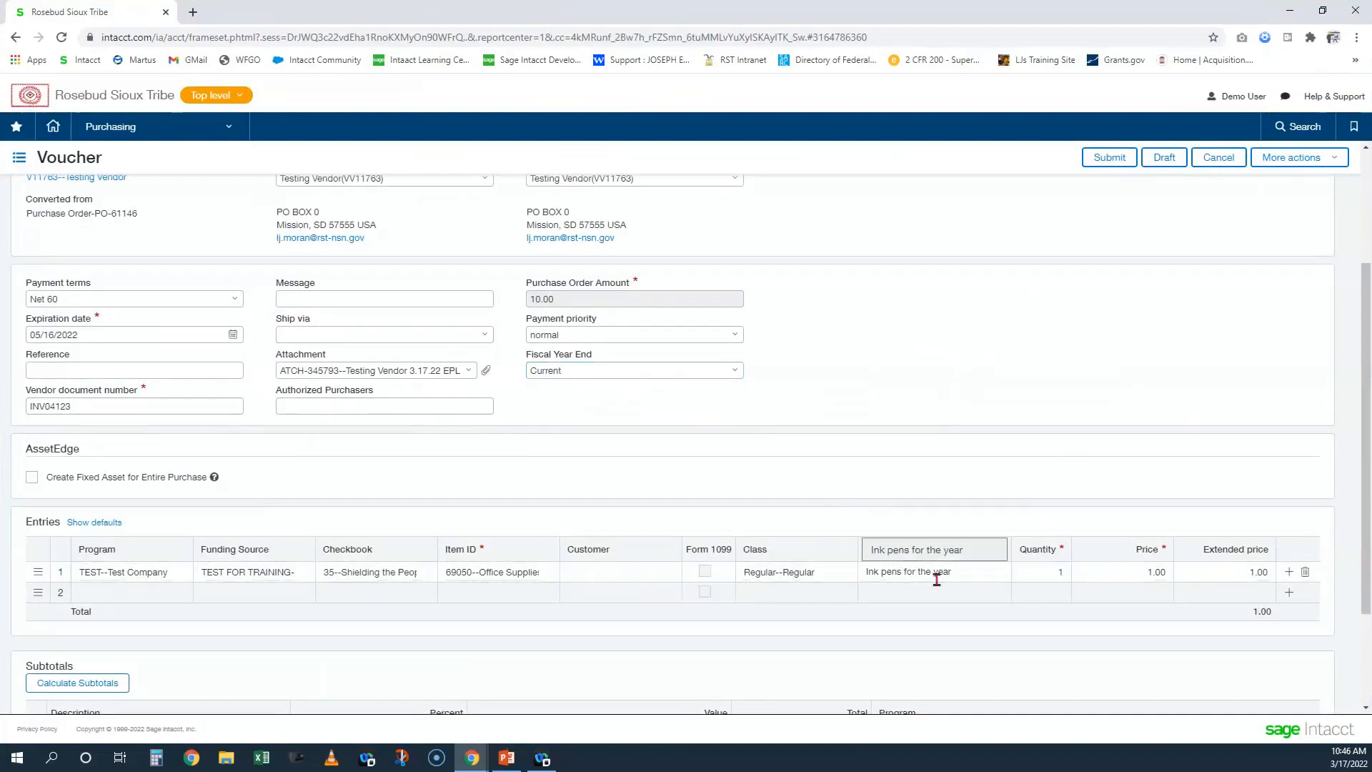
Extend the office supplies entry's memo to "Ink pens for the year March" and submit the voucher
click(964, 570)
click(970, 570)
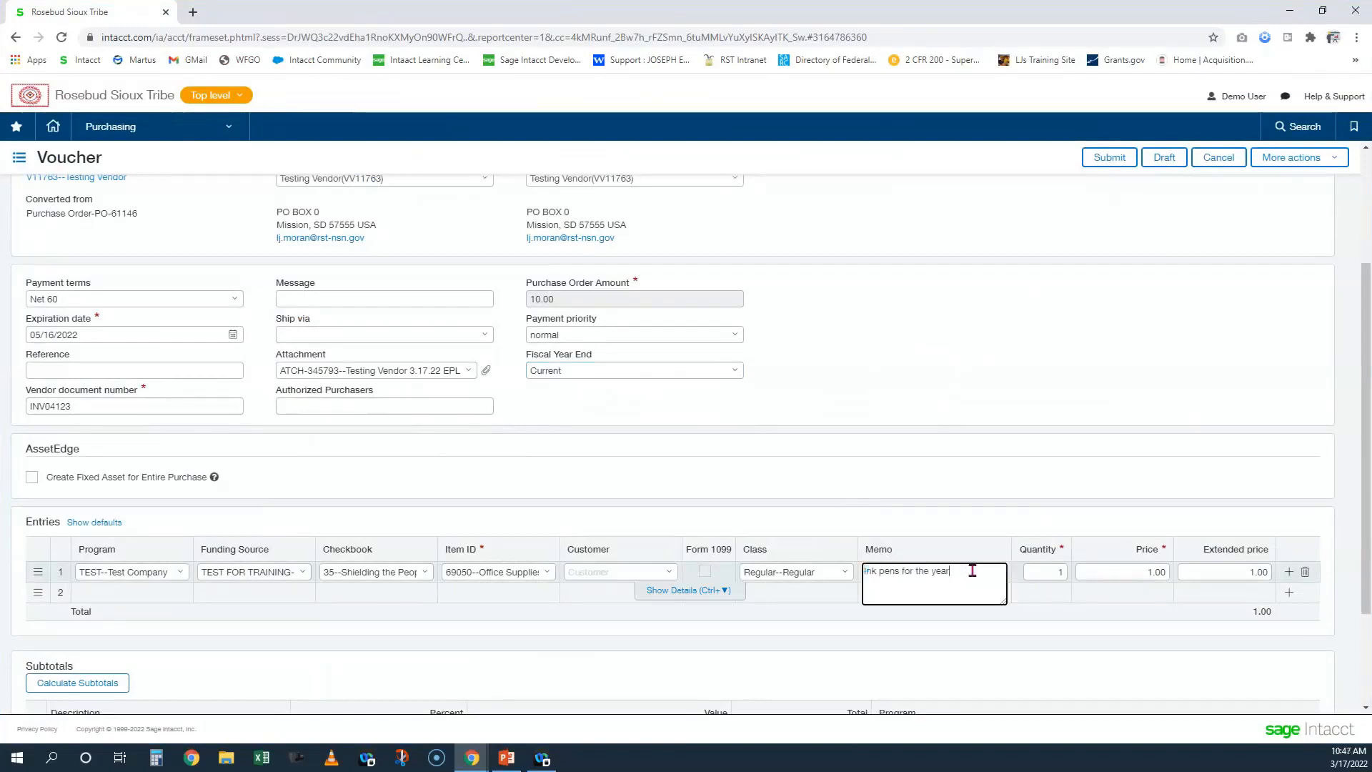
text(Aarch)
click(1114, 263)
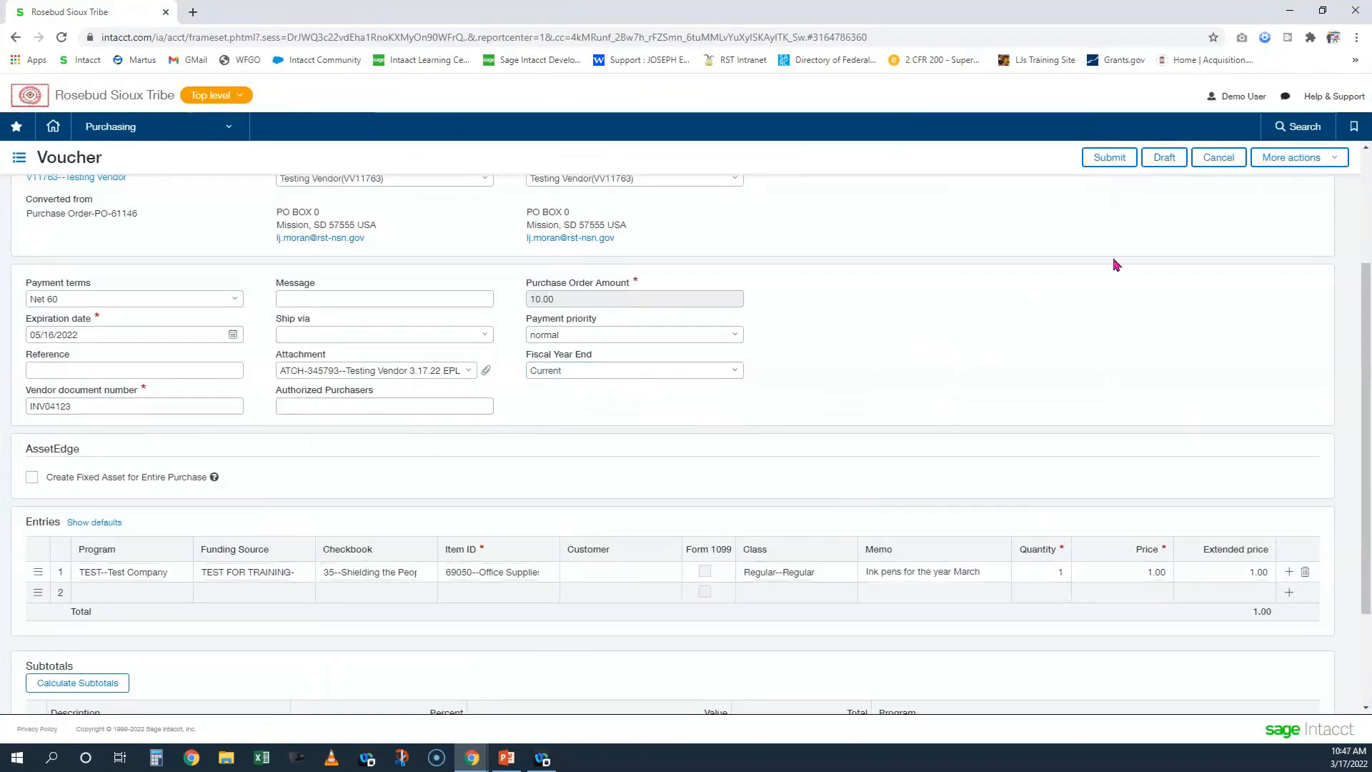
click(1100, 159)
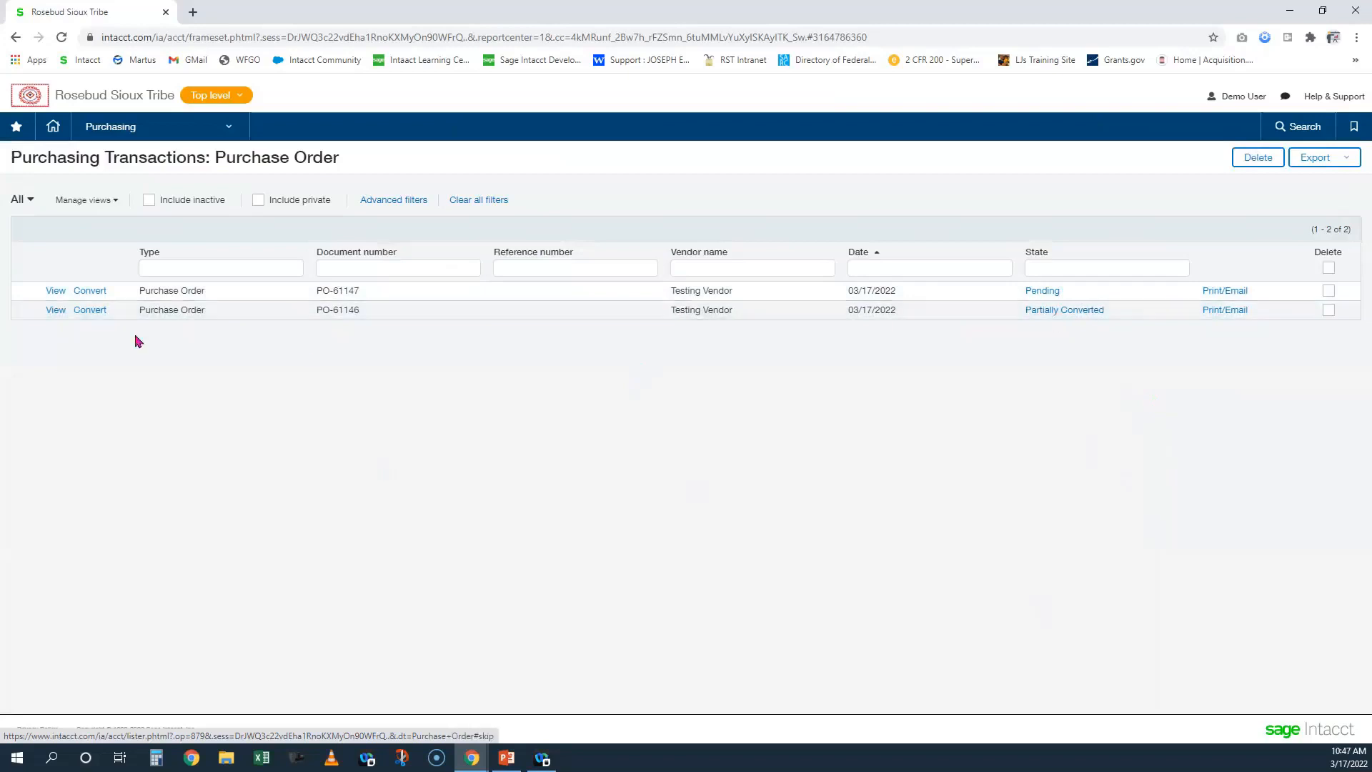
Review the converted quantity in the partially converted purchase order's entries, and return to the purchase order list
click(56, 310)
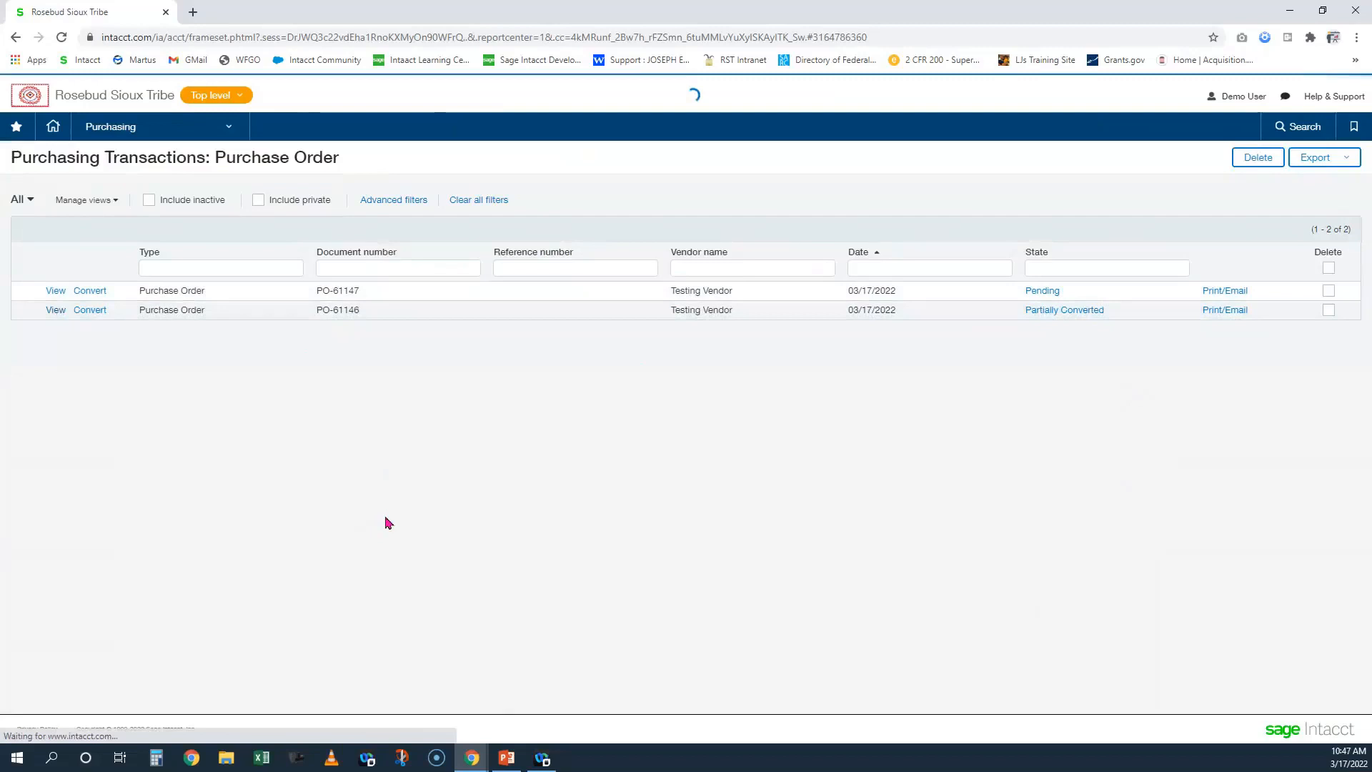
scroll(970, 495, down, 3)
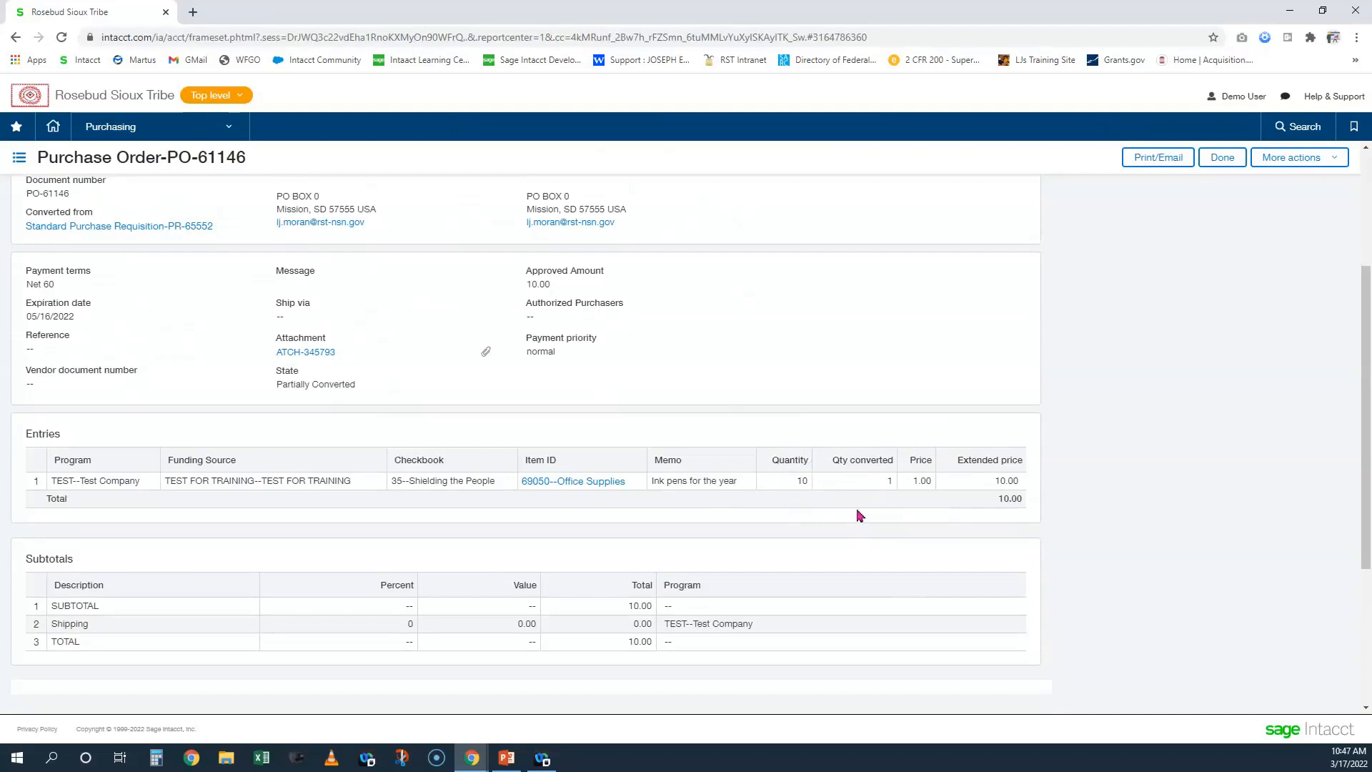
click(1223, 160)
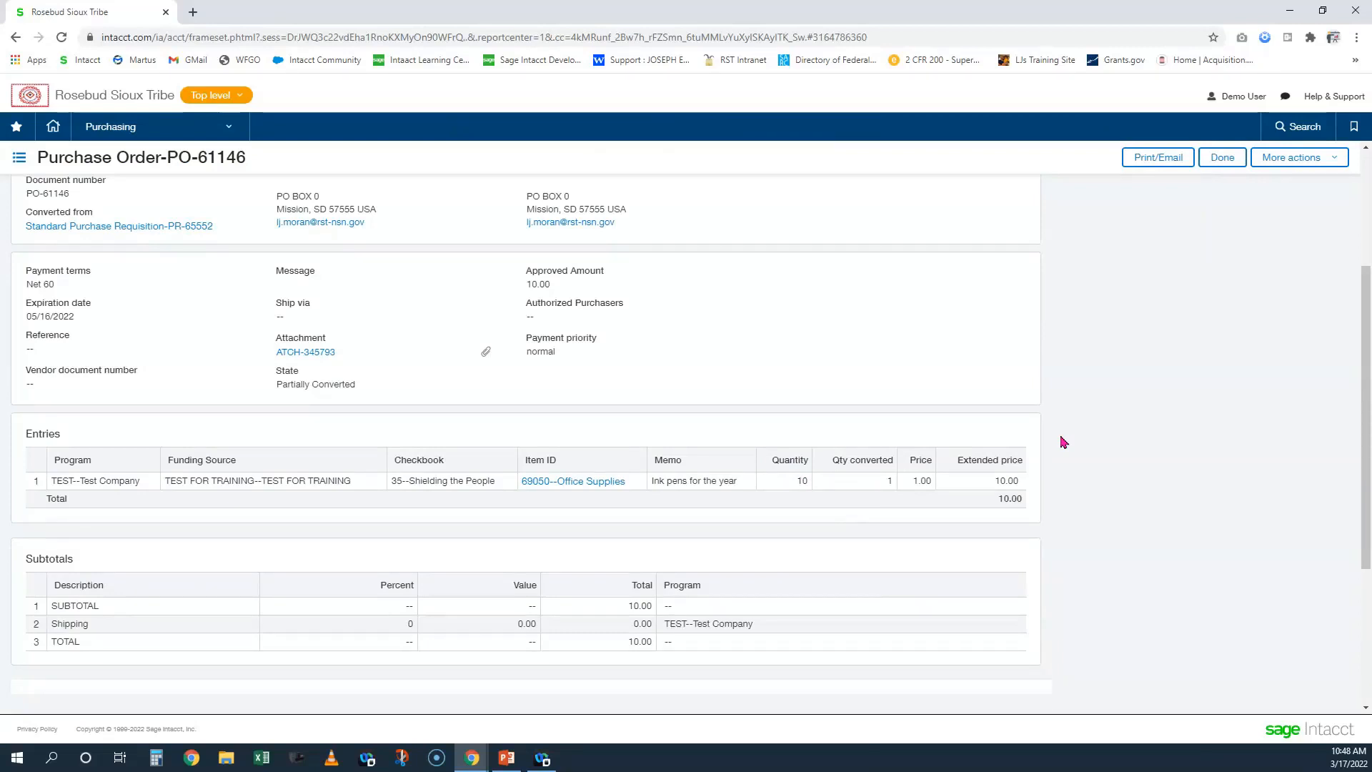
click(1224, 161)
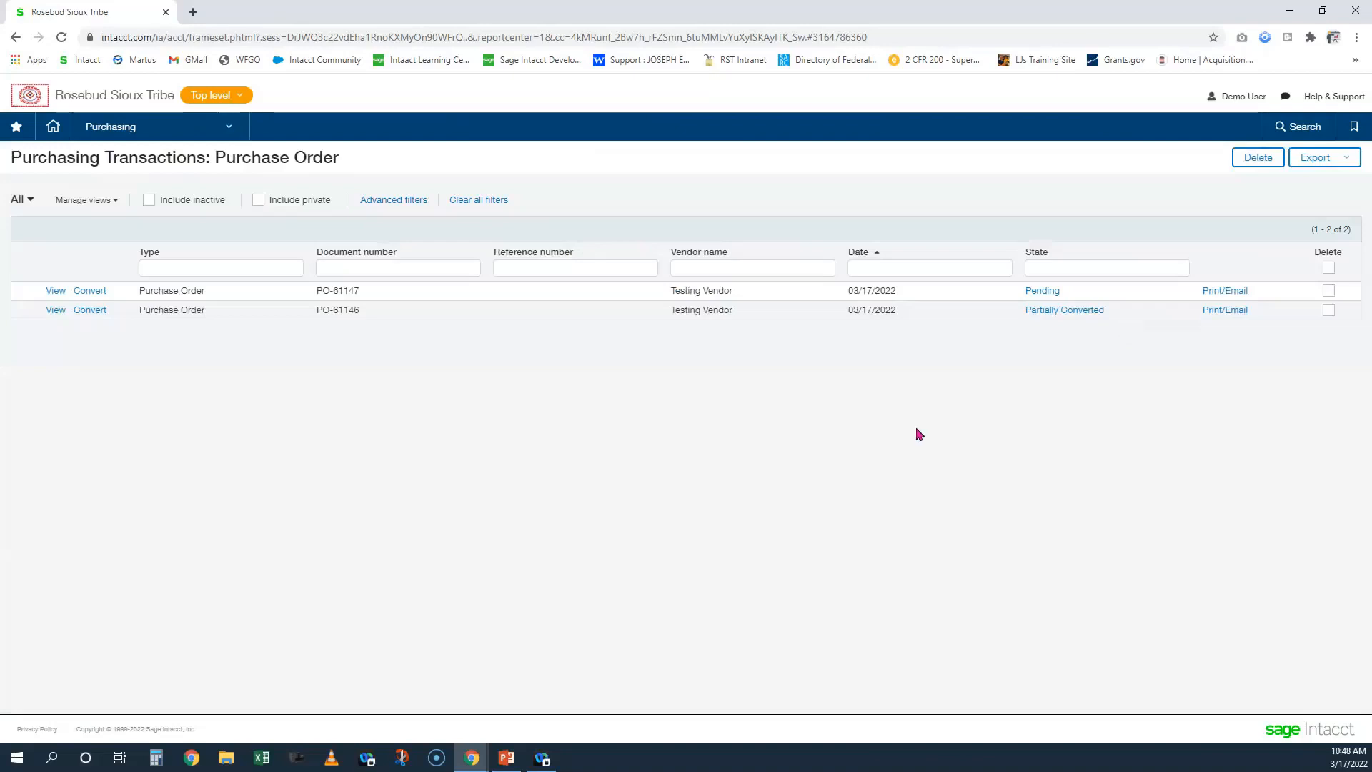
Convert the pending purchase order to a voucher with the ink pens entry's price set to 2, and submit it
click(87, 291)
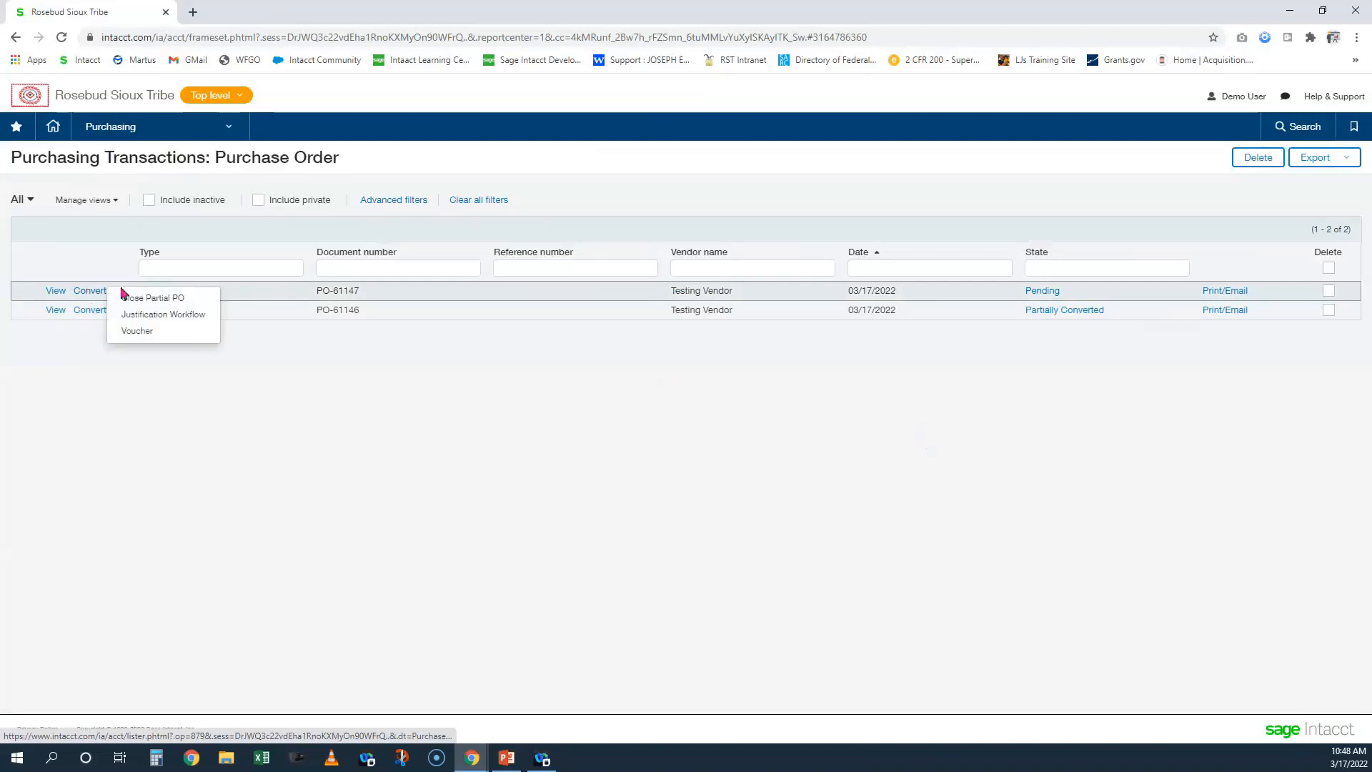
click(138, 331)
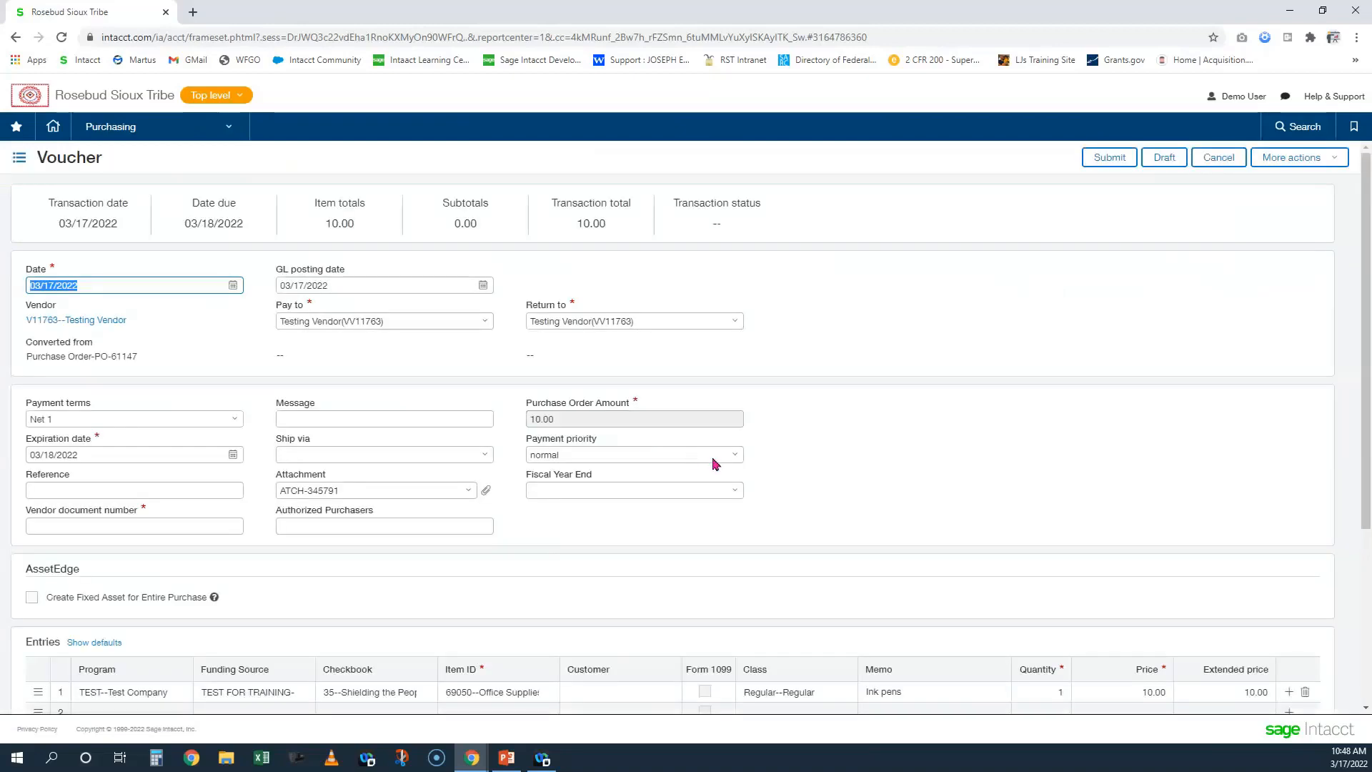
scroll(1203, 471, down, 4)
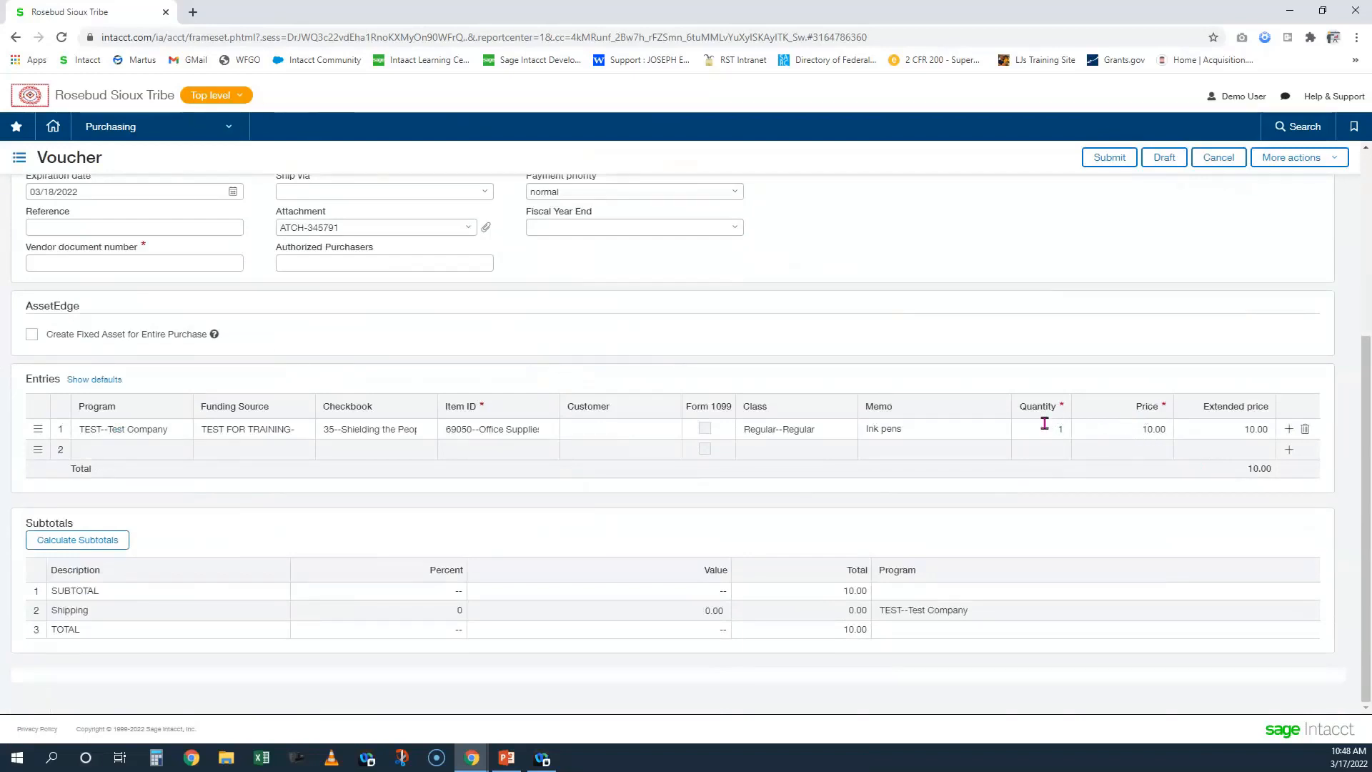
click(1113, 431)
double_click(1114, 431)
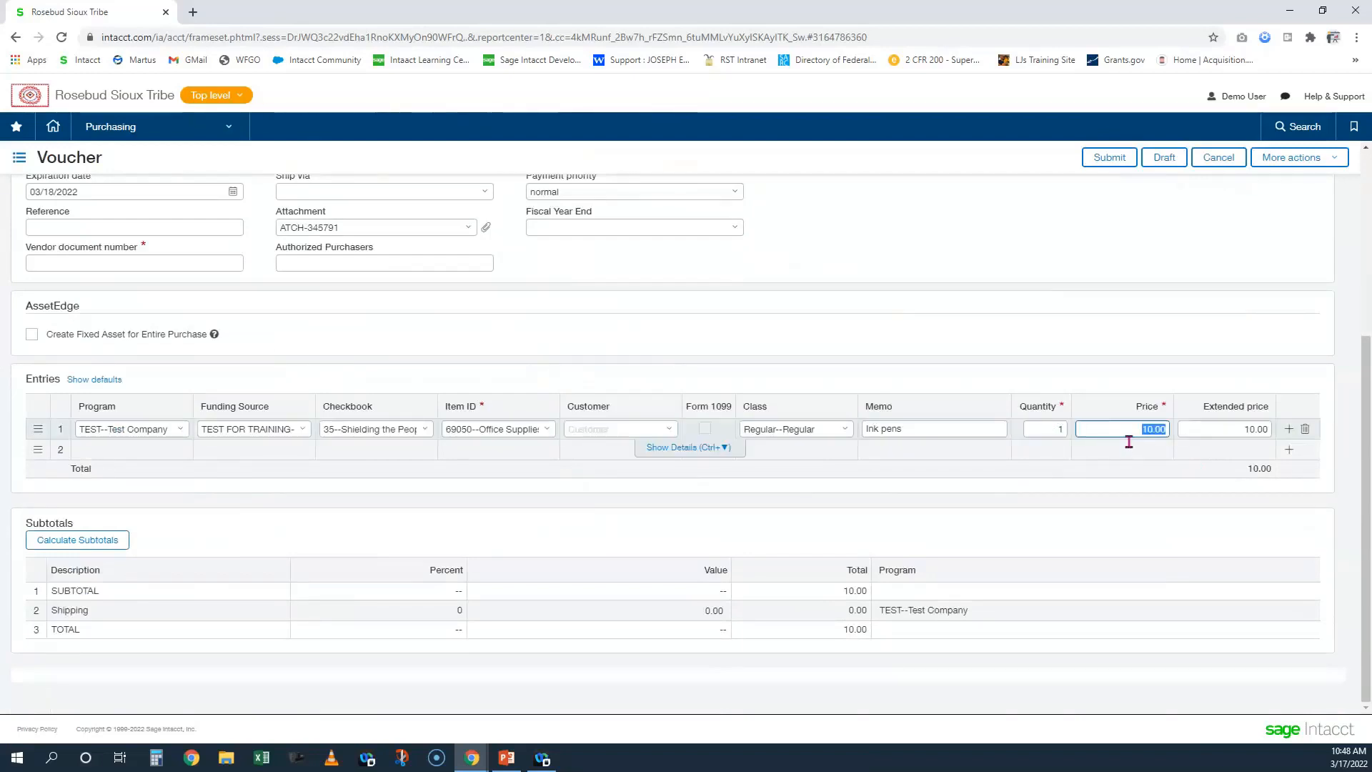
text(2)
click(1136, 309)
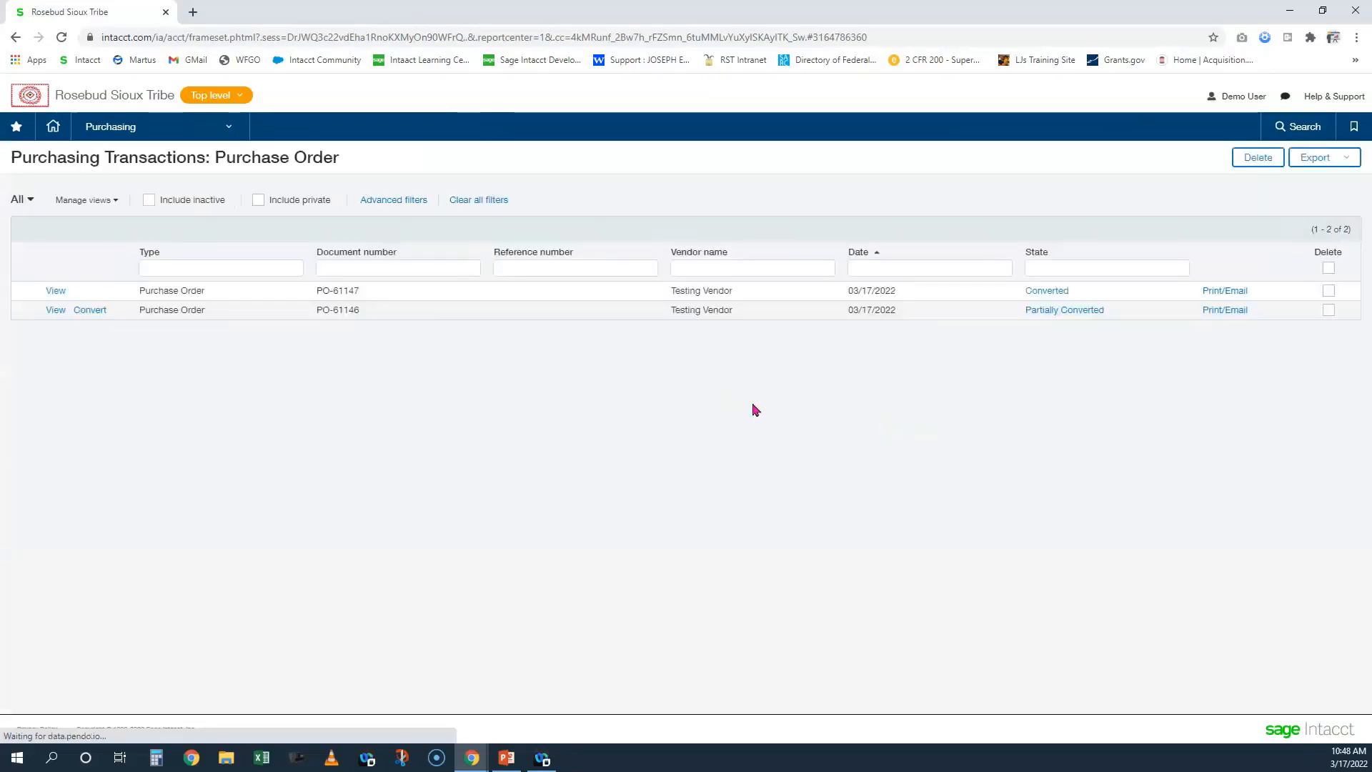
drag(1076, 291, 1007, 294)
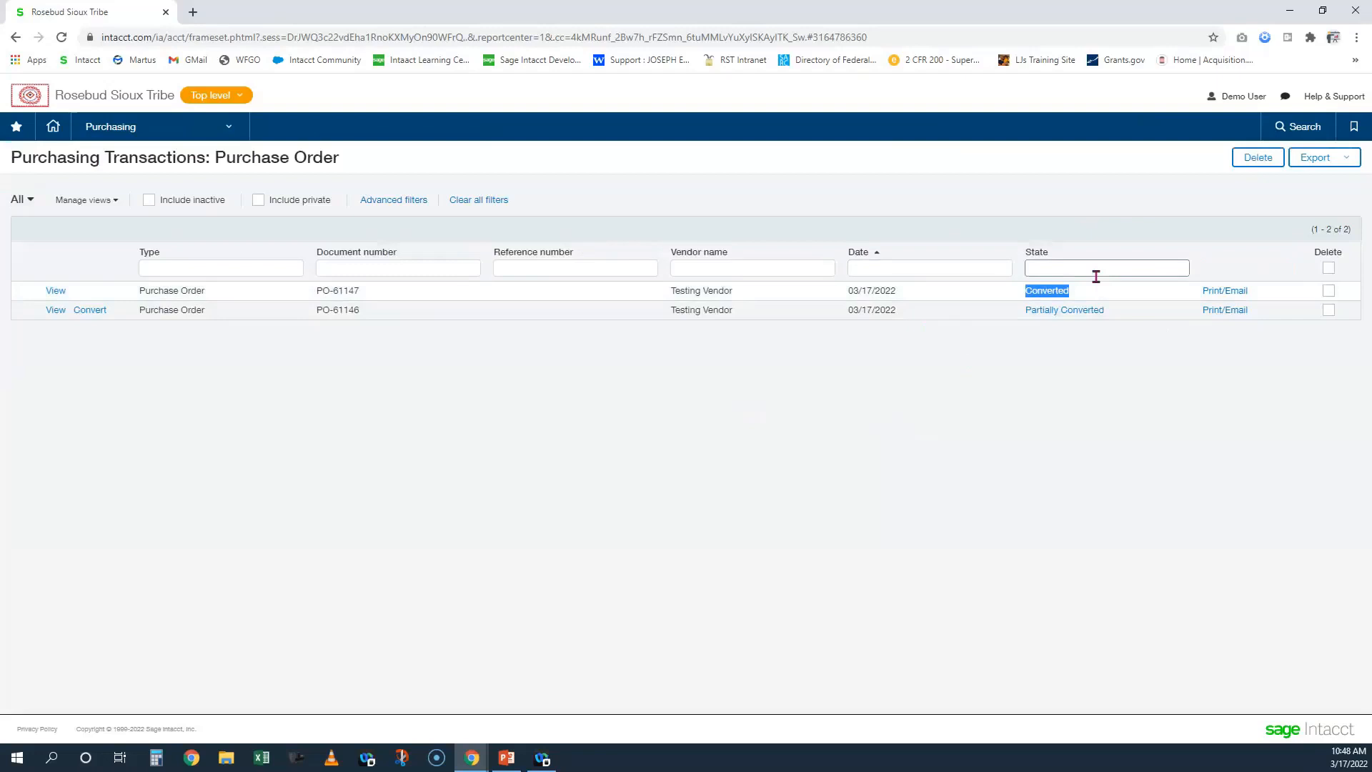
click(1095, 322)
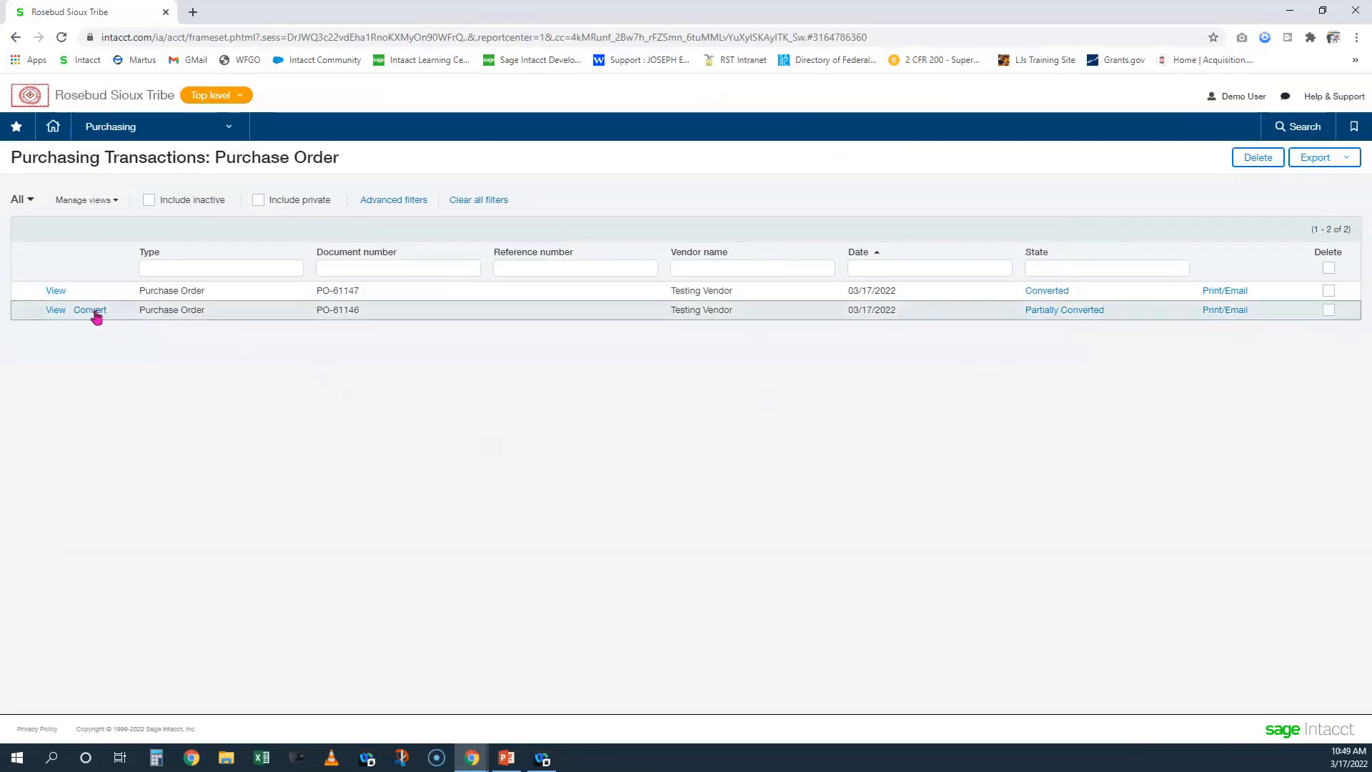
Convert the partially converted purchase order to a Close Partial PO and post it, ignoring the fiscal year warning
mouse_move(96, 317)
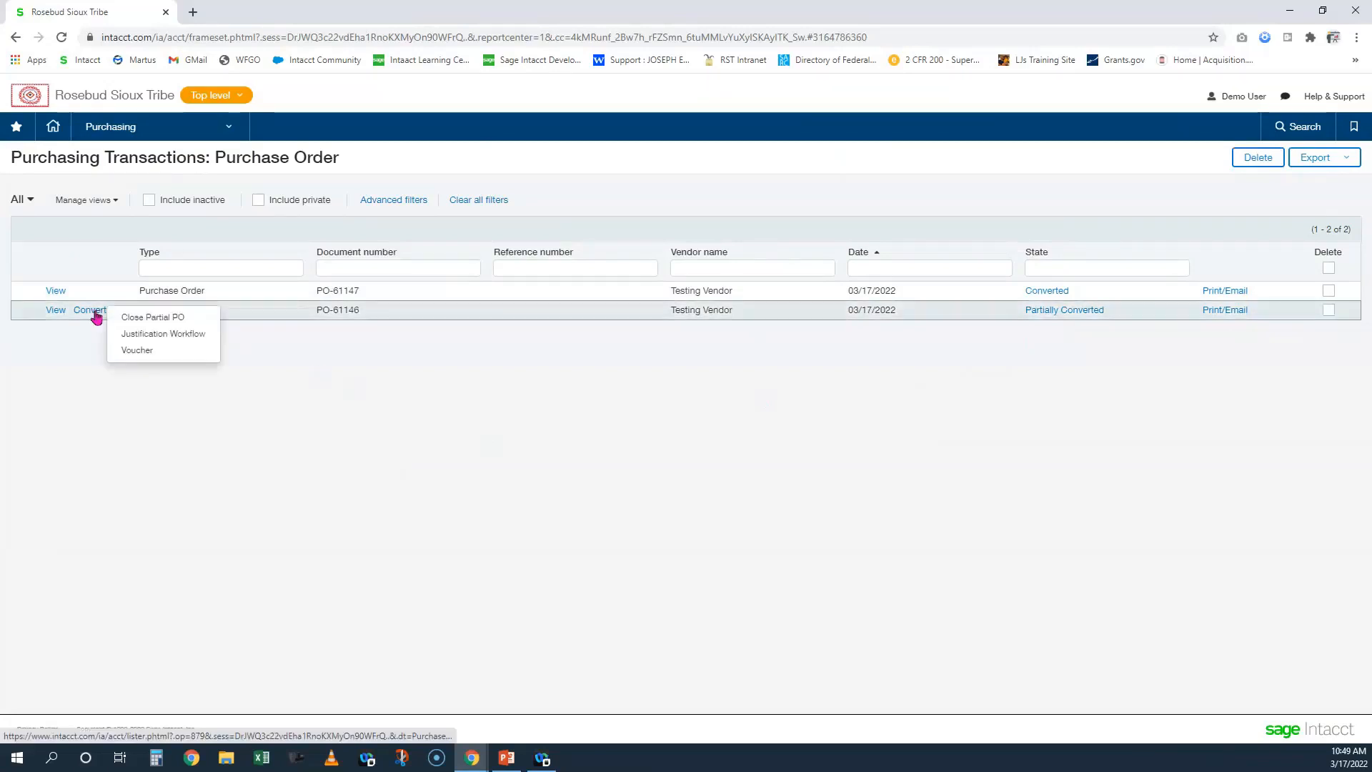
click(142, 325)
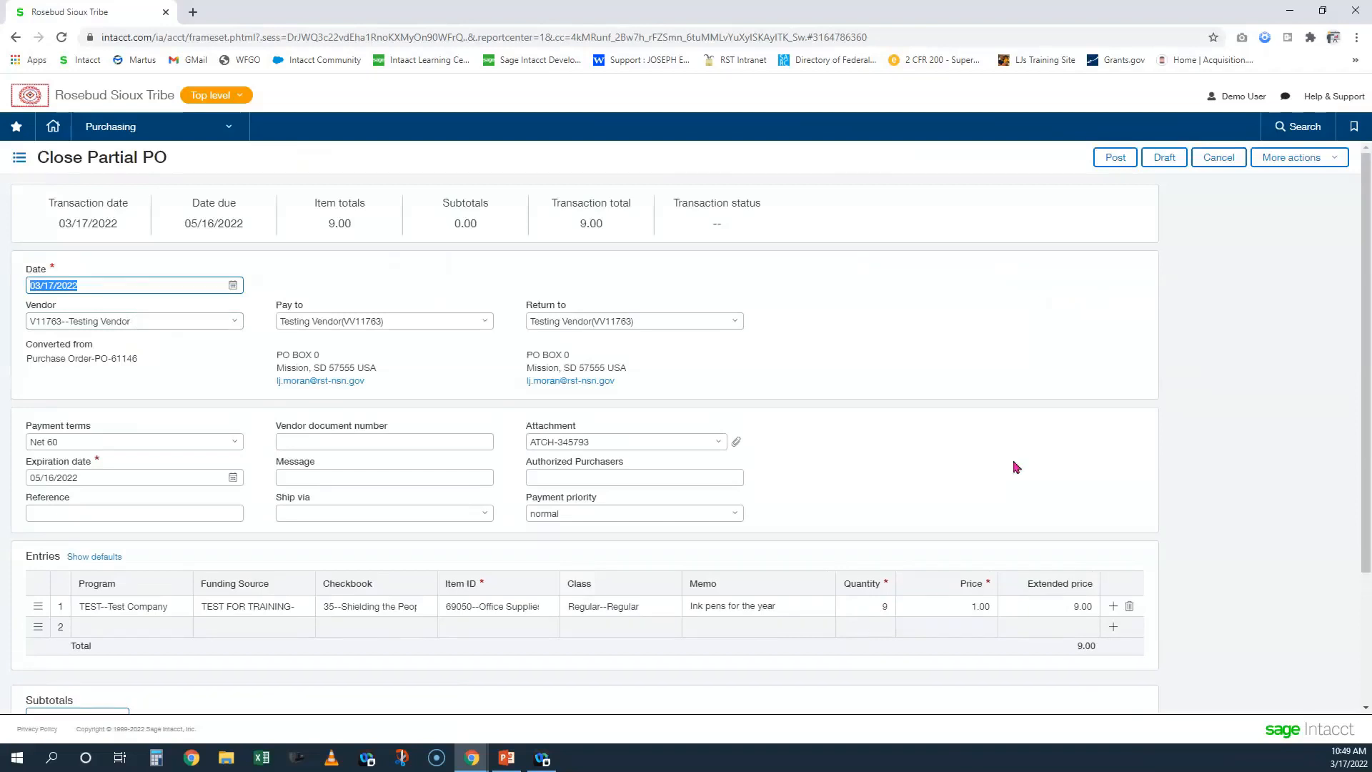
click(1114, 158)
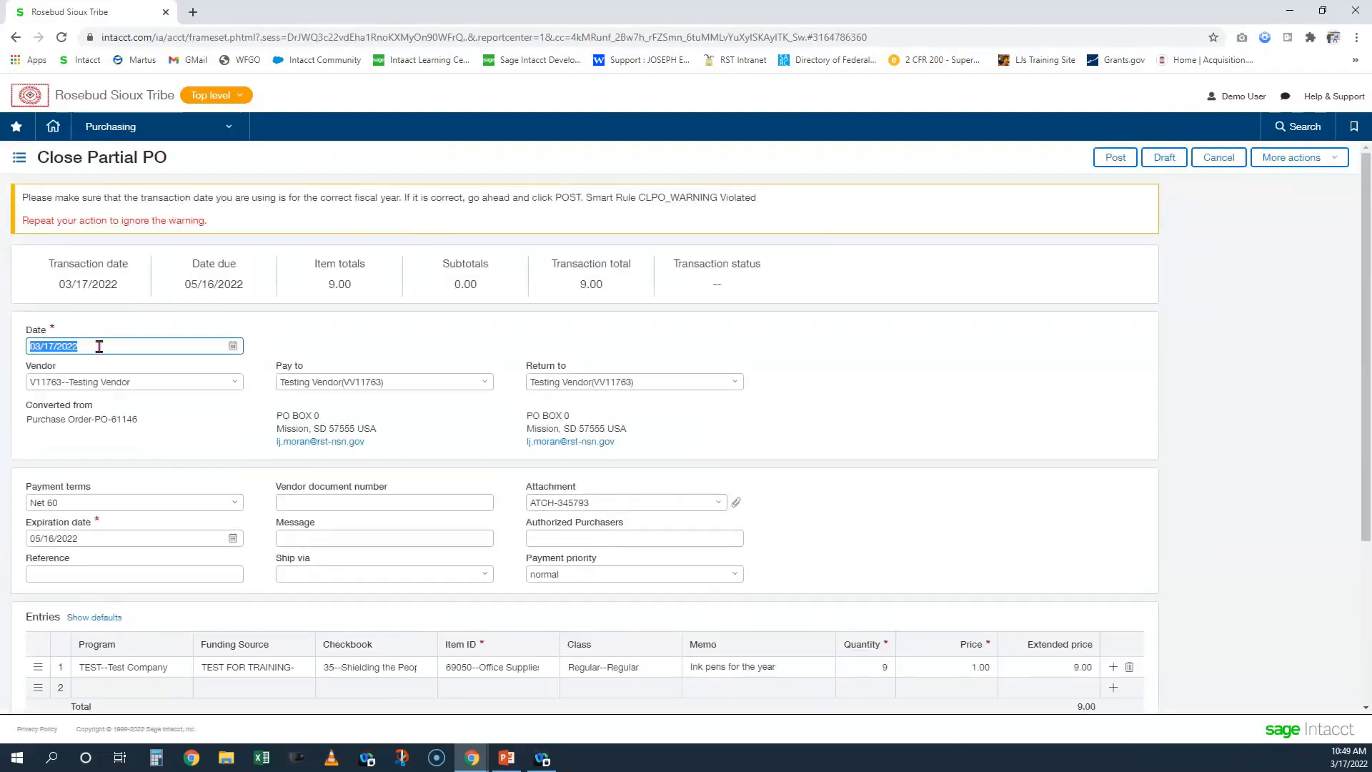
click(1097, 159)
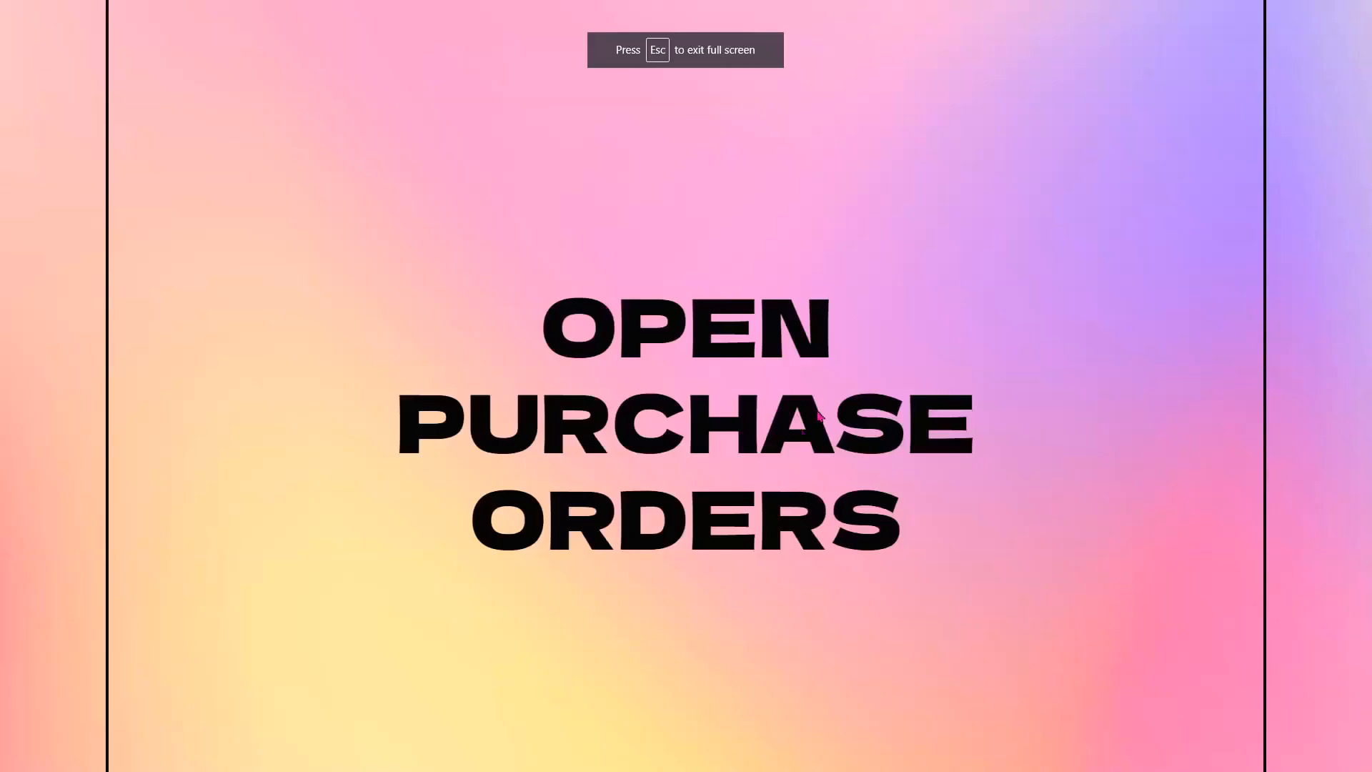
key(Right)
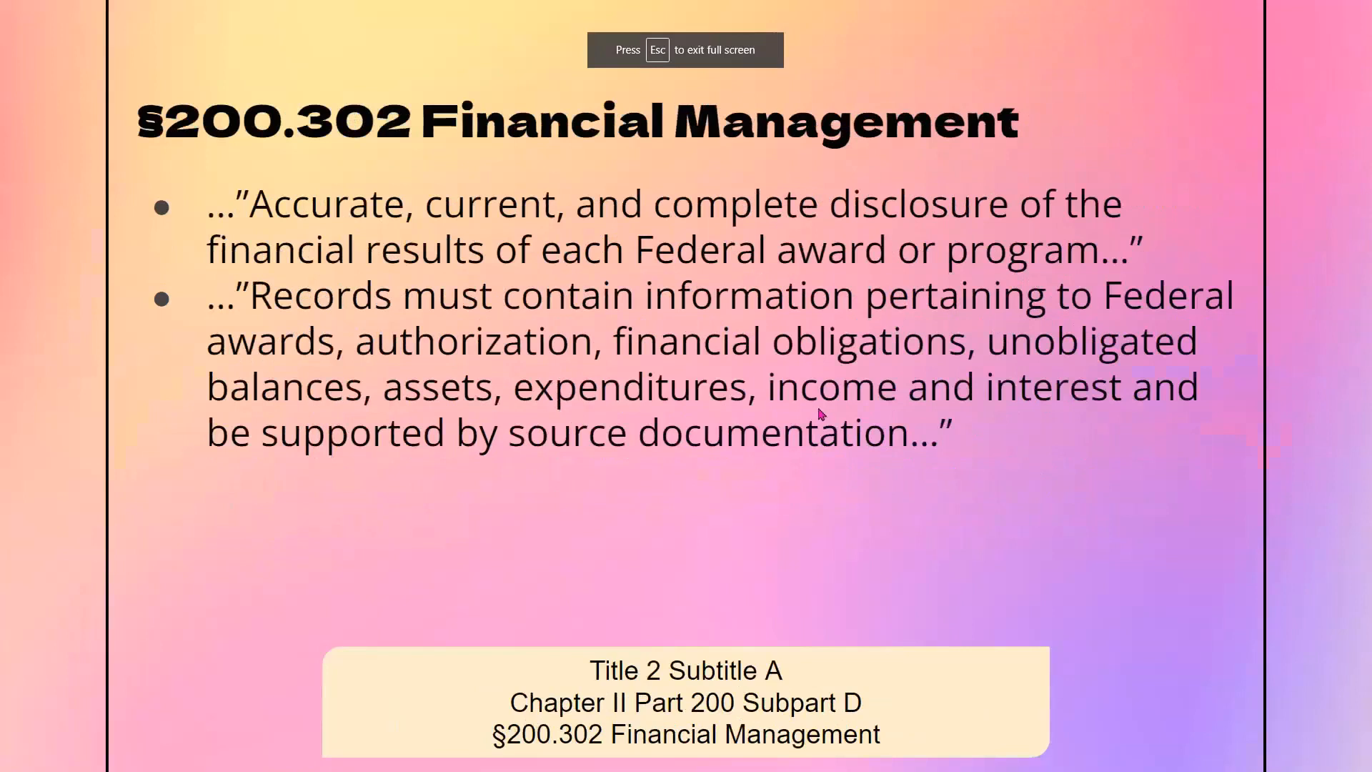